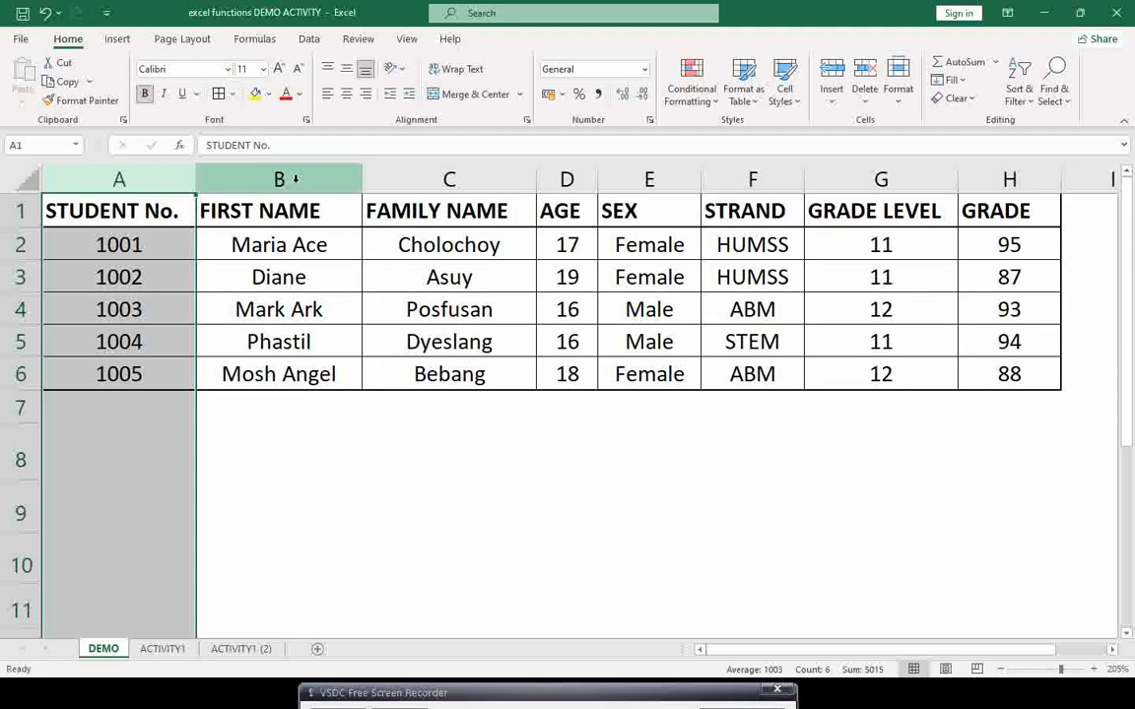
Examine the student table's columns one by one, from FAMILY NAME through GRADE.
click(450, 178)
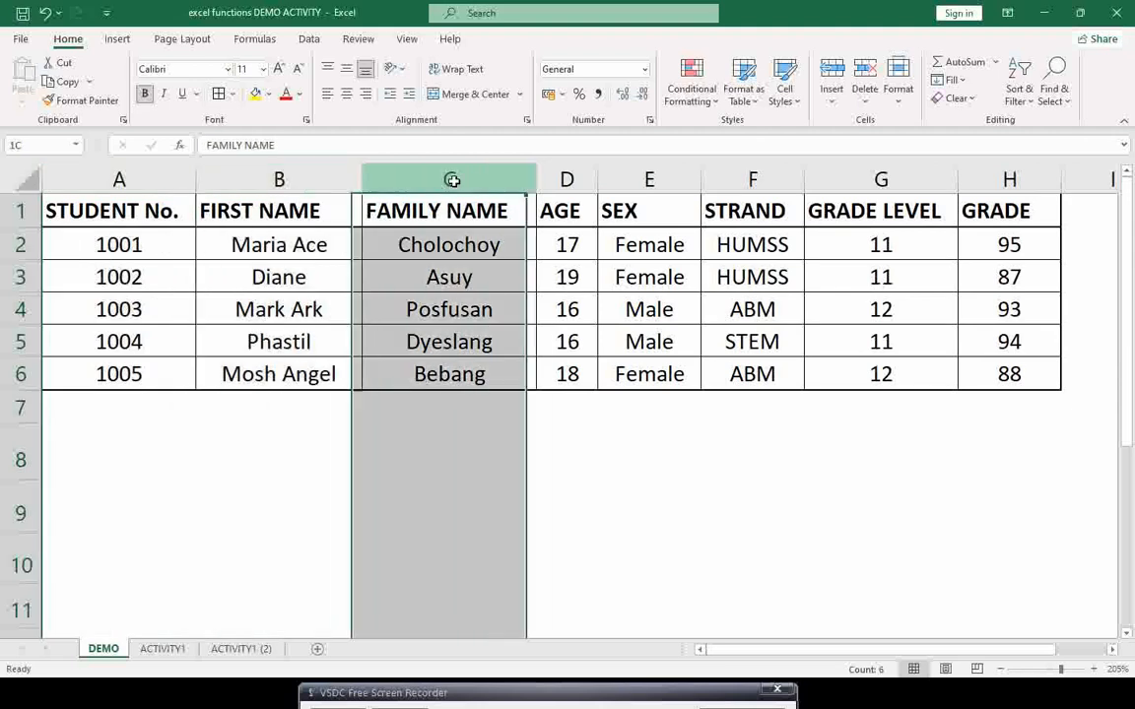
click(570, 179)
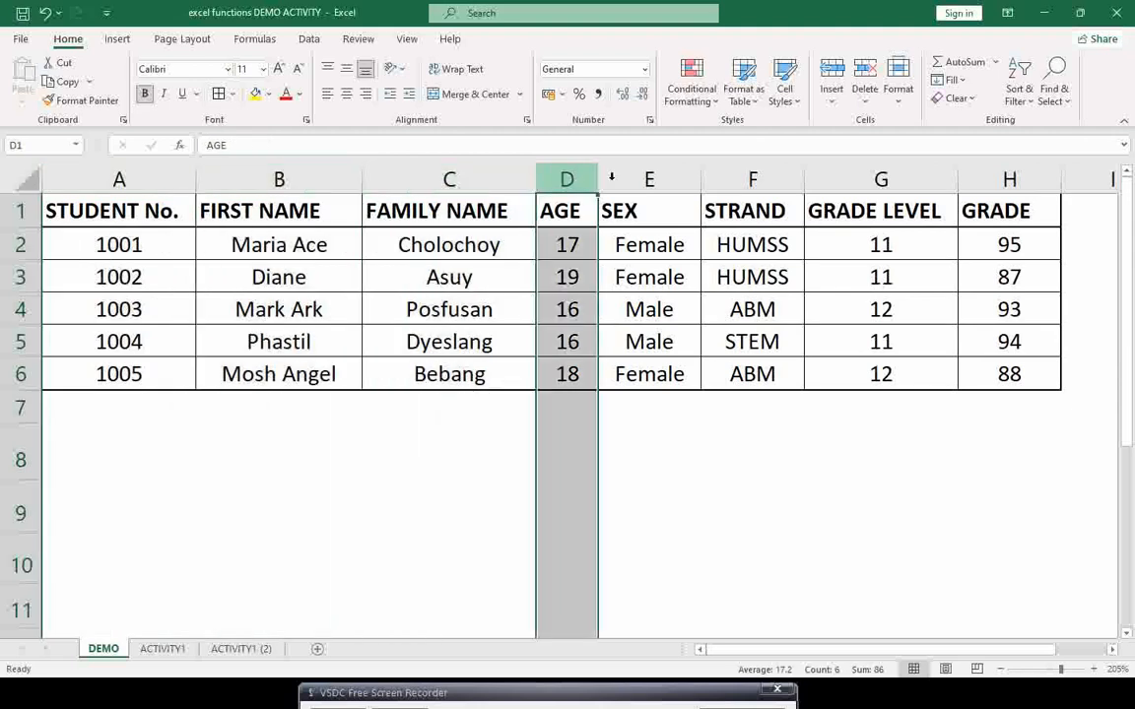
click(645, 178)
click(754, 178)
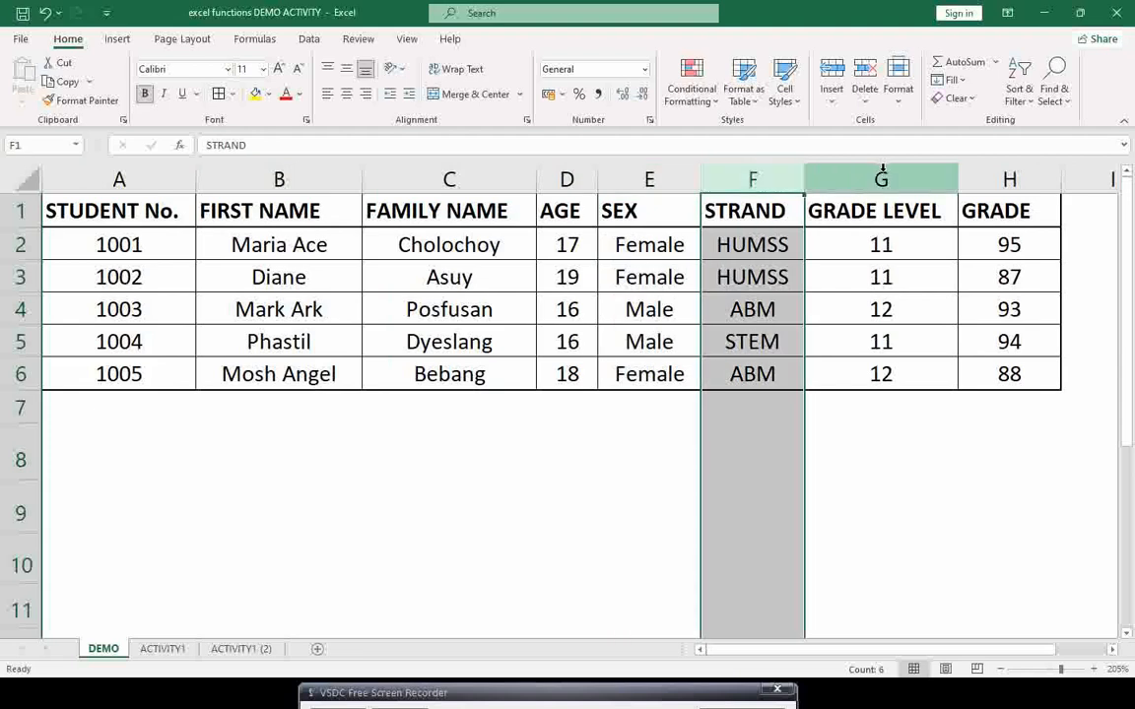
click(852, 177)
click(1028, 181)
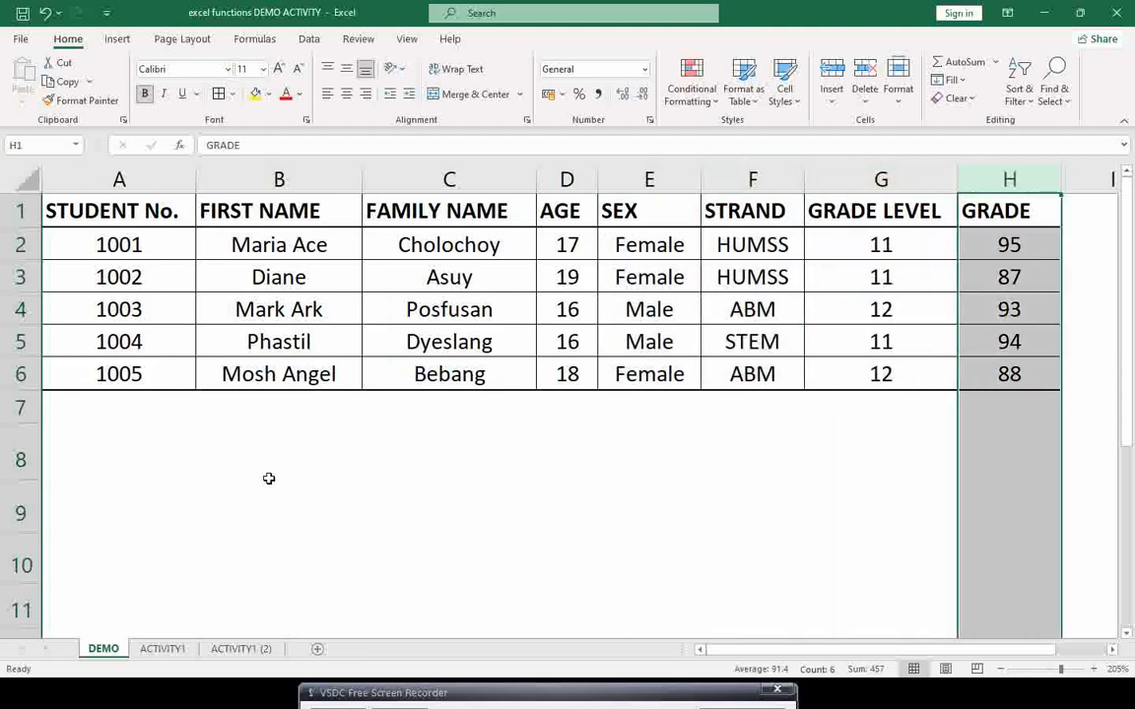
key(alt+Tab)
key(alt+Tab)
click(238, 449)
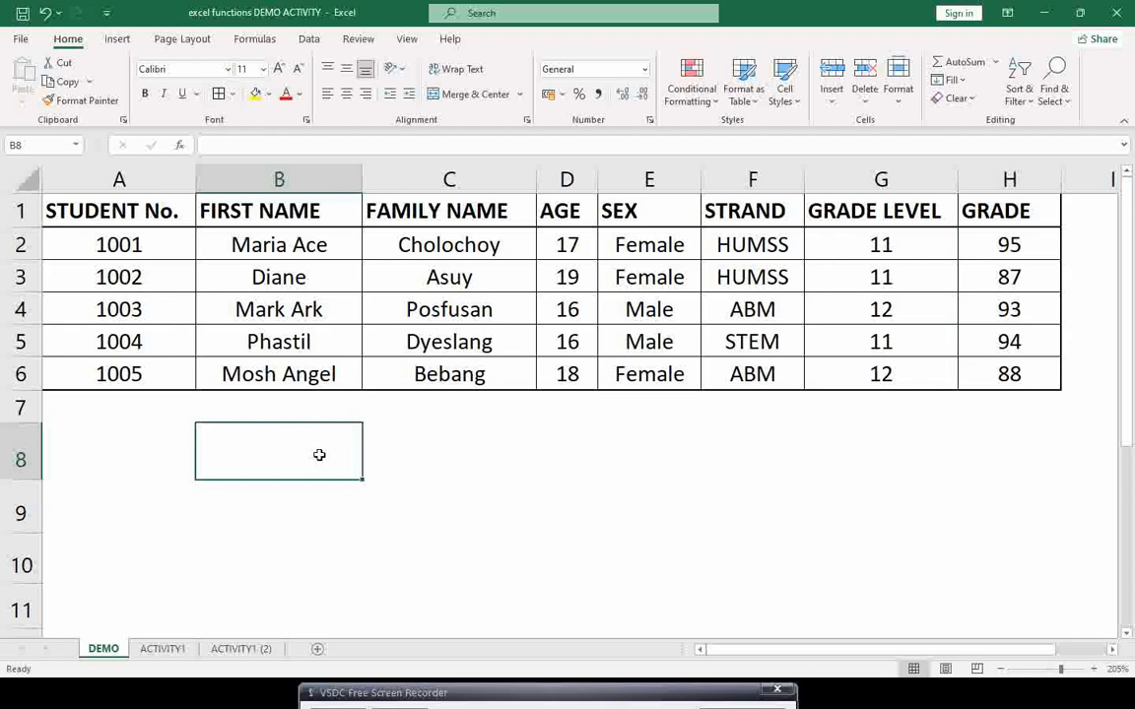
Start a SUM formula in C8 that covers the ages in D2:D6.
click(568, 178)
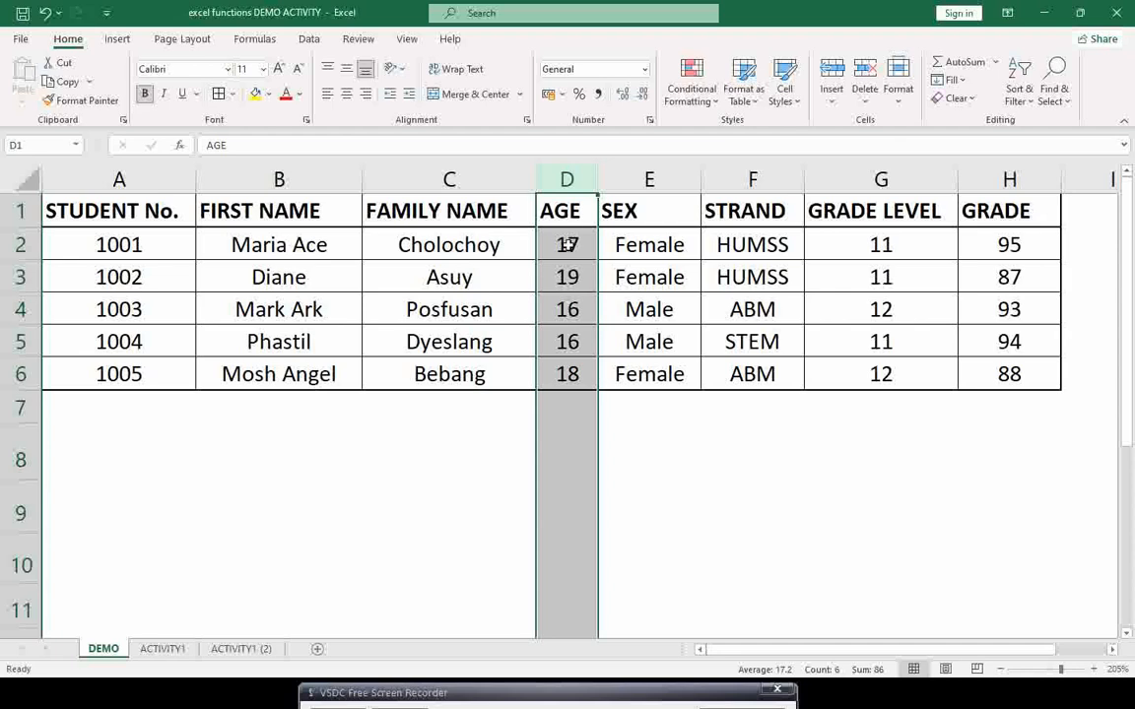
click(568, 244)
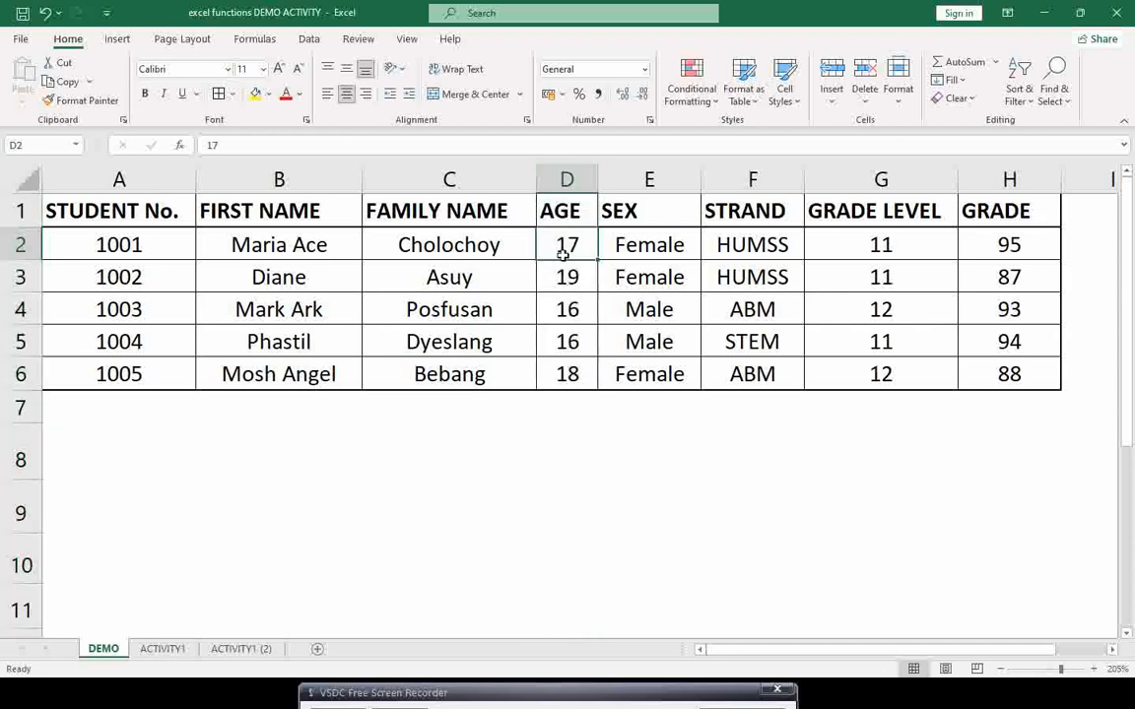
click(567, 277)
click(567, 309)
click(367, 446)
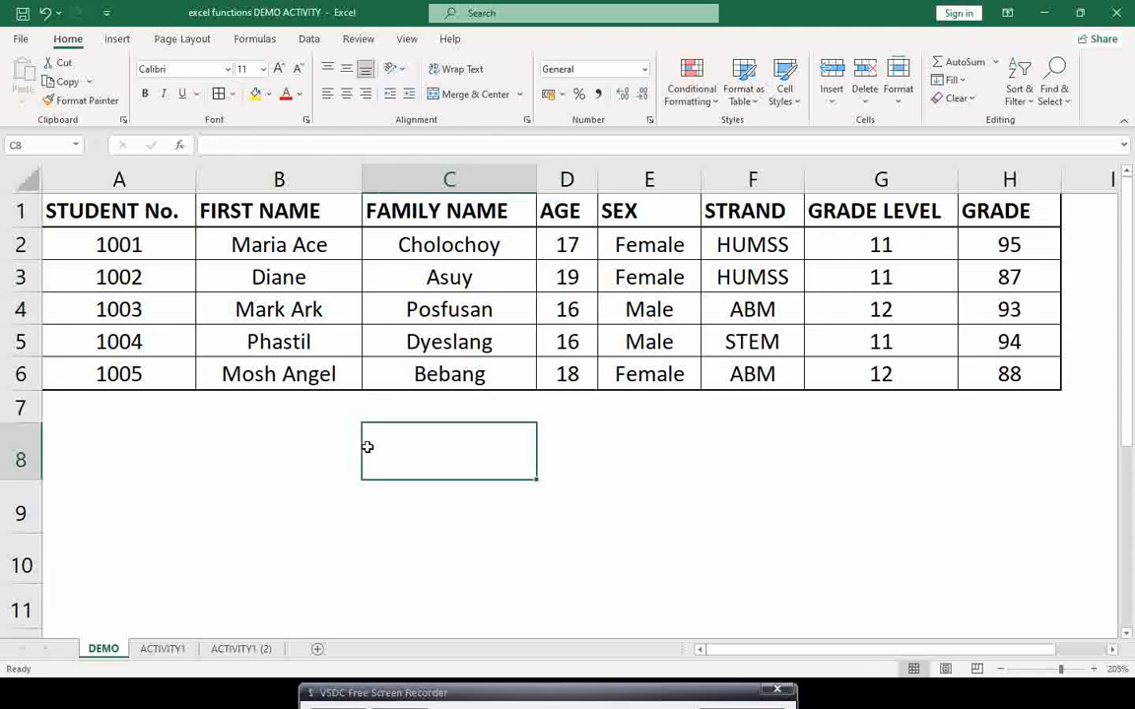
text(=SUM)
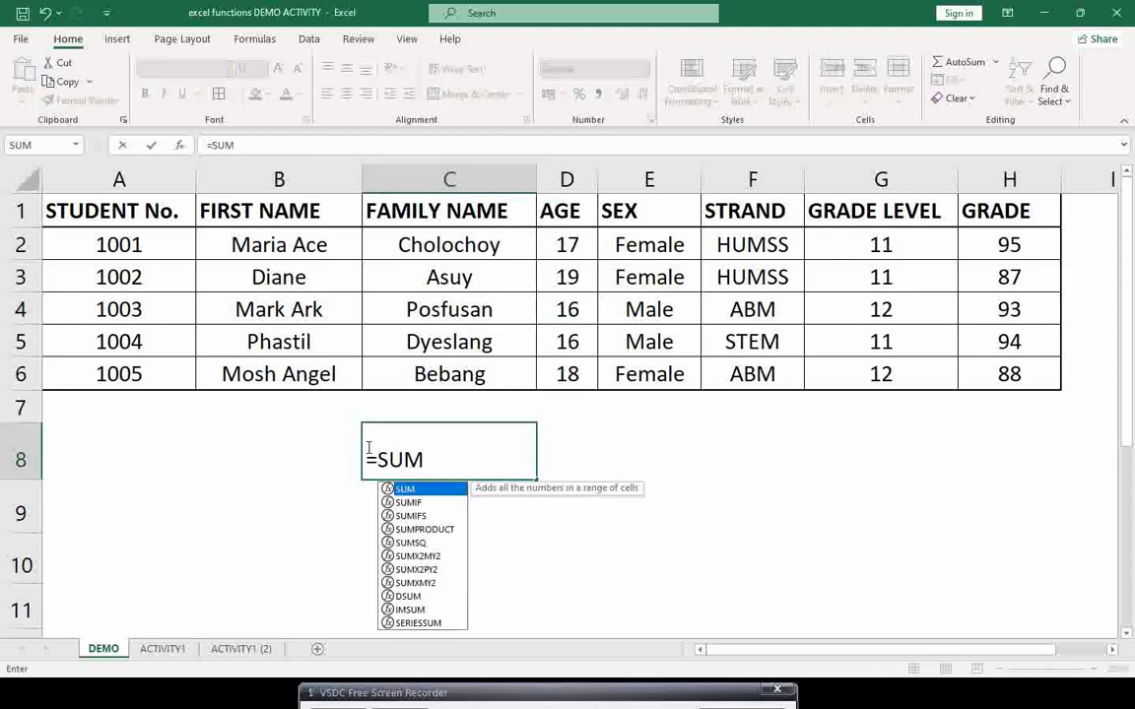
text(()
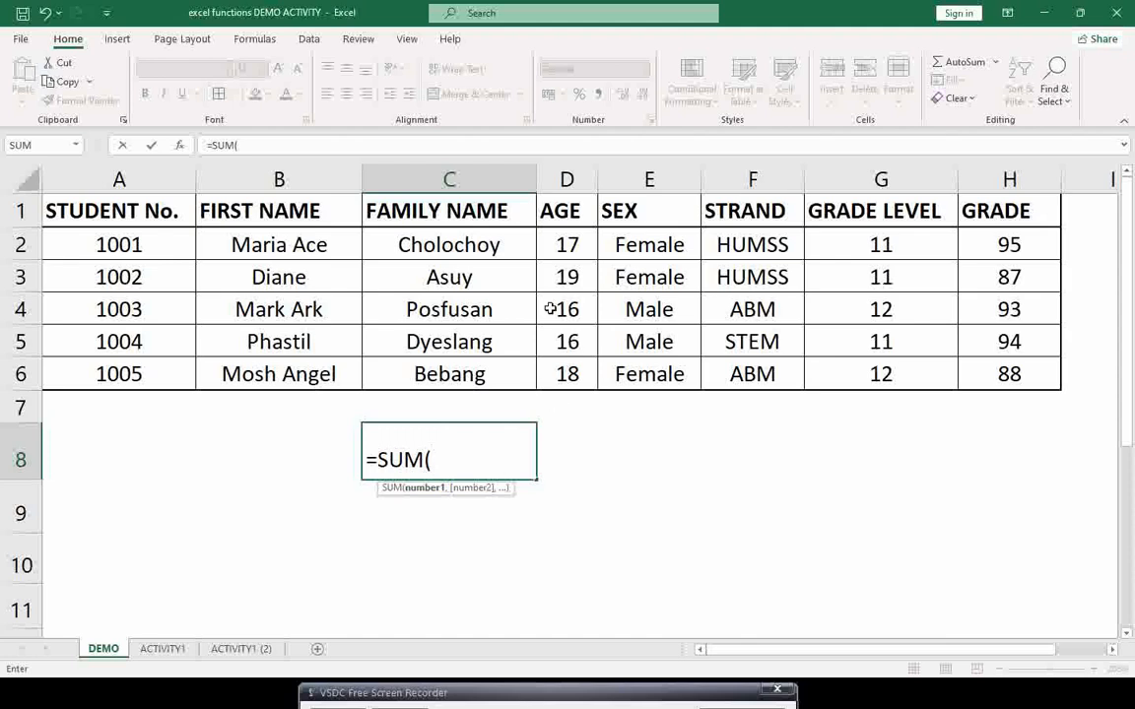
click(569, 234)
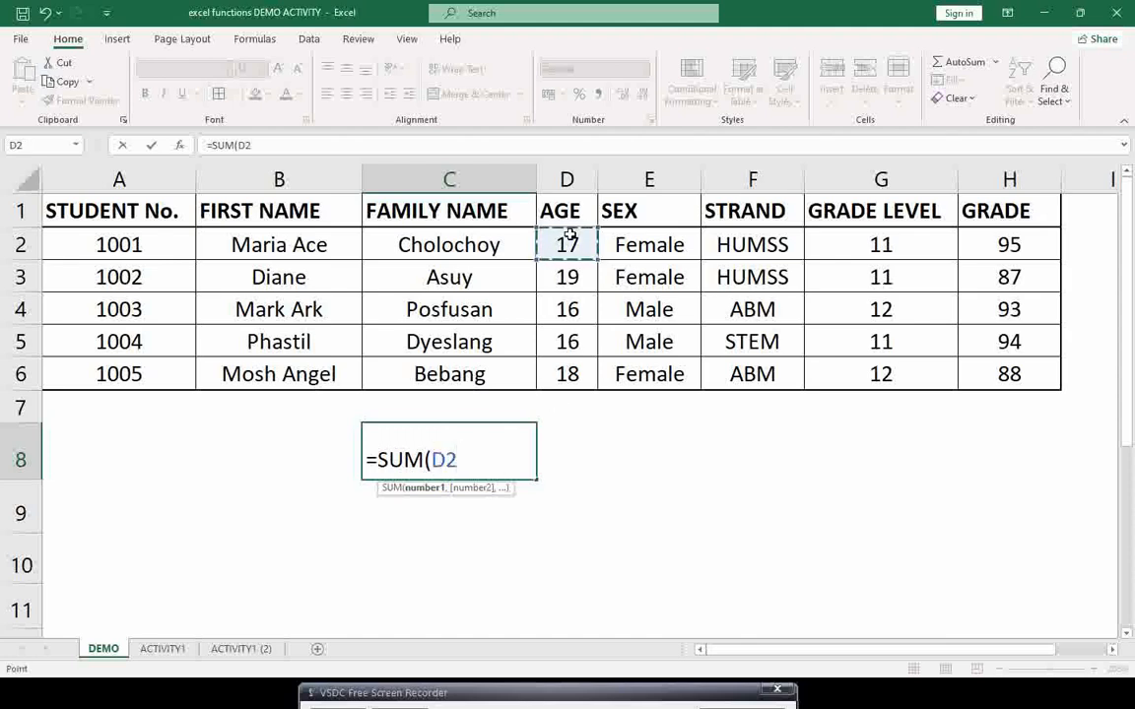
drag(569, 234, 572, 384)
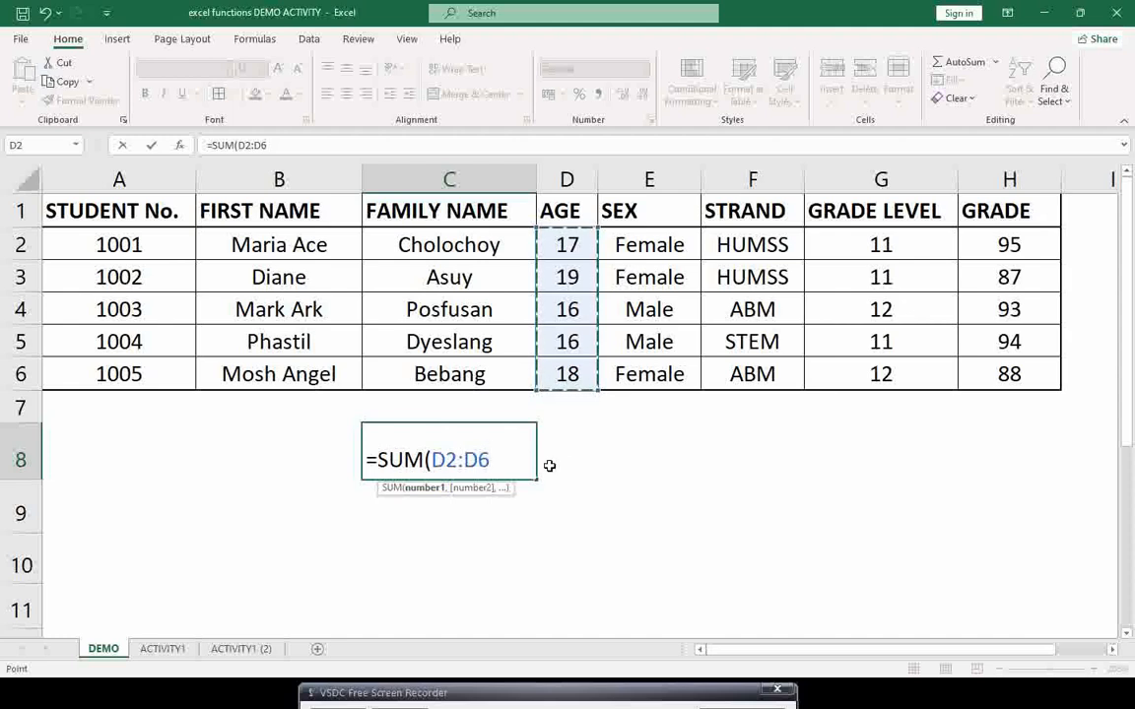
Try adding the ages cell by cell as D2+D3 inside the C8 SUM formula, and remove the second term.
key(BackSpace)
key(BackSpace)
key(BackSpace)
key(BackSpace)
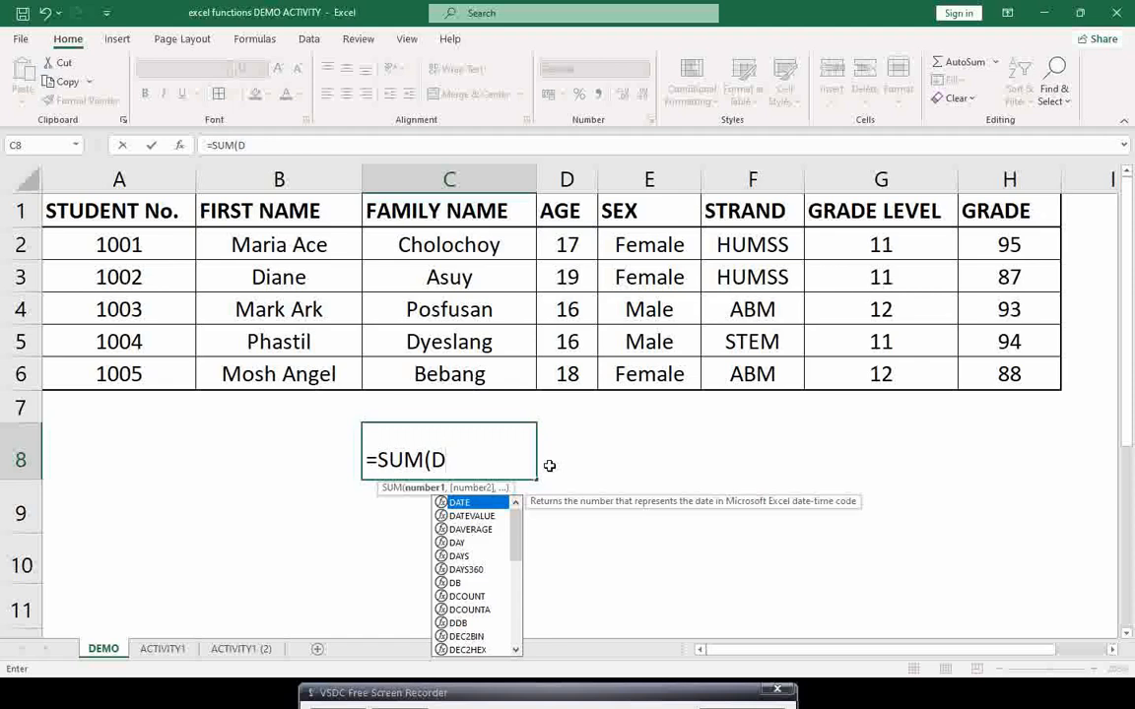
text(2)
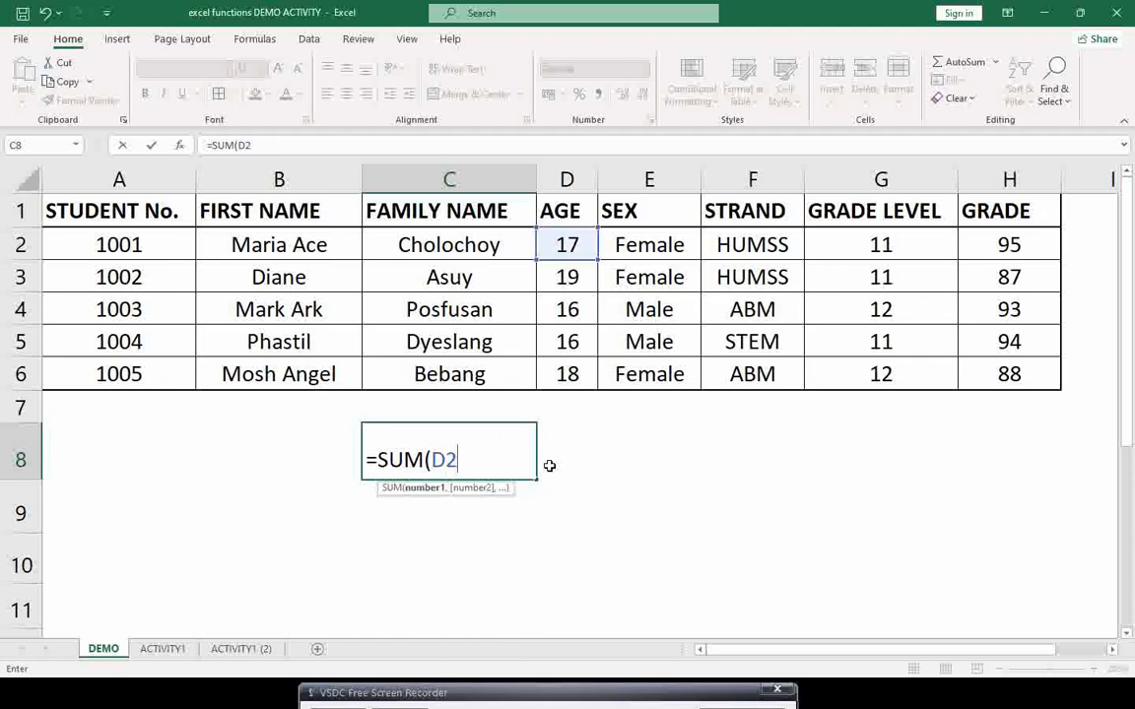
text(+d)
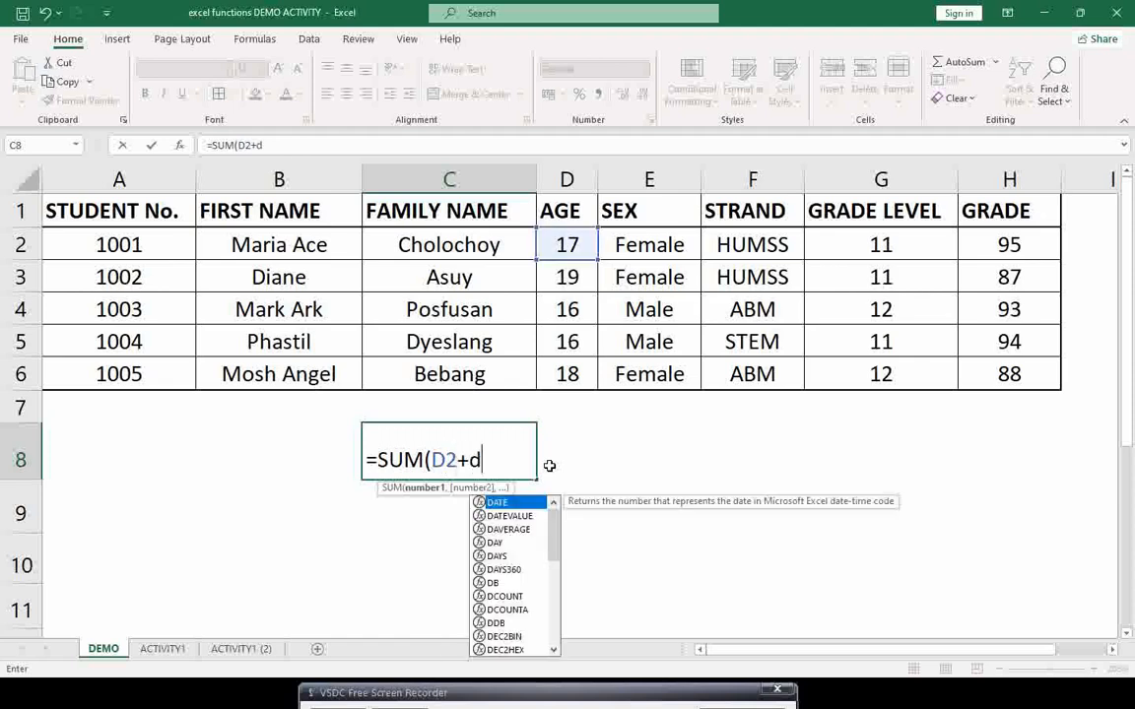
key(BackSpace)
text(D3)
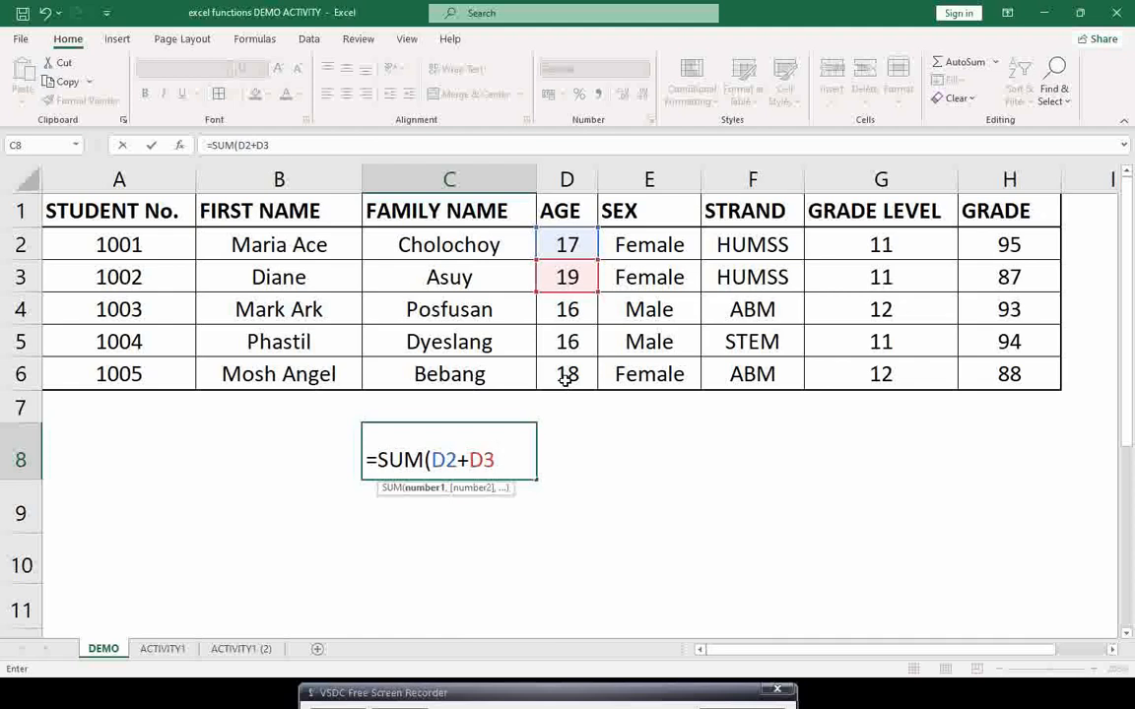
key(BackSpace)
key(BackSpace)
key(BackSpace)
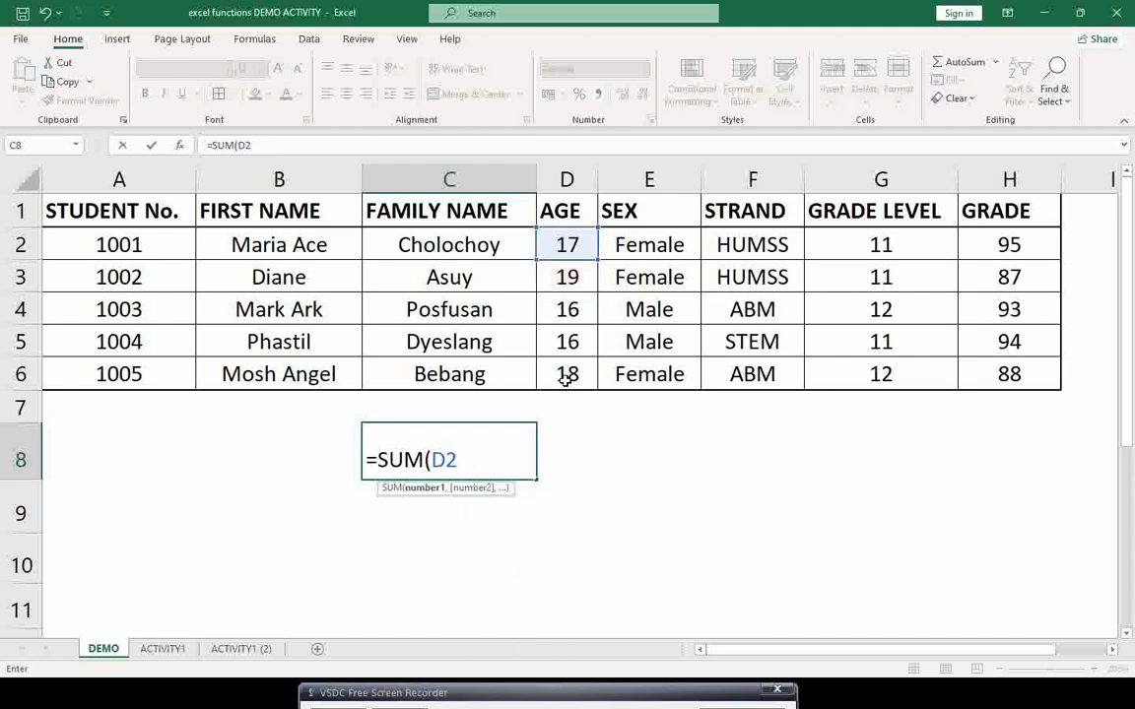
Complete the age total in C8 as =SUM(D2:D6) and reselect the cell.
text(:)
click(567, 376)
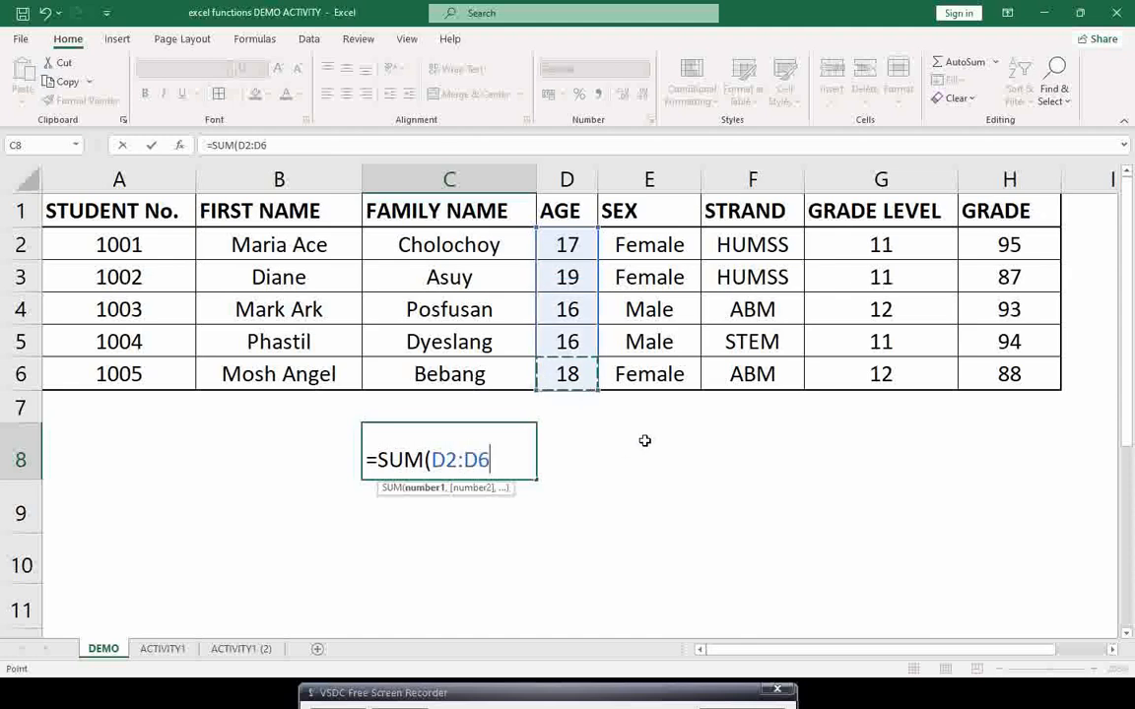
text())
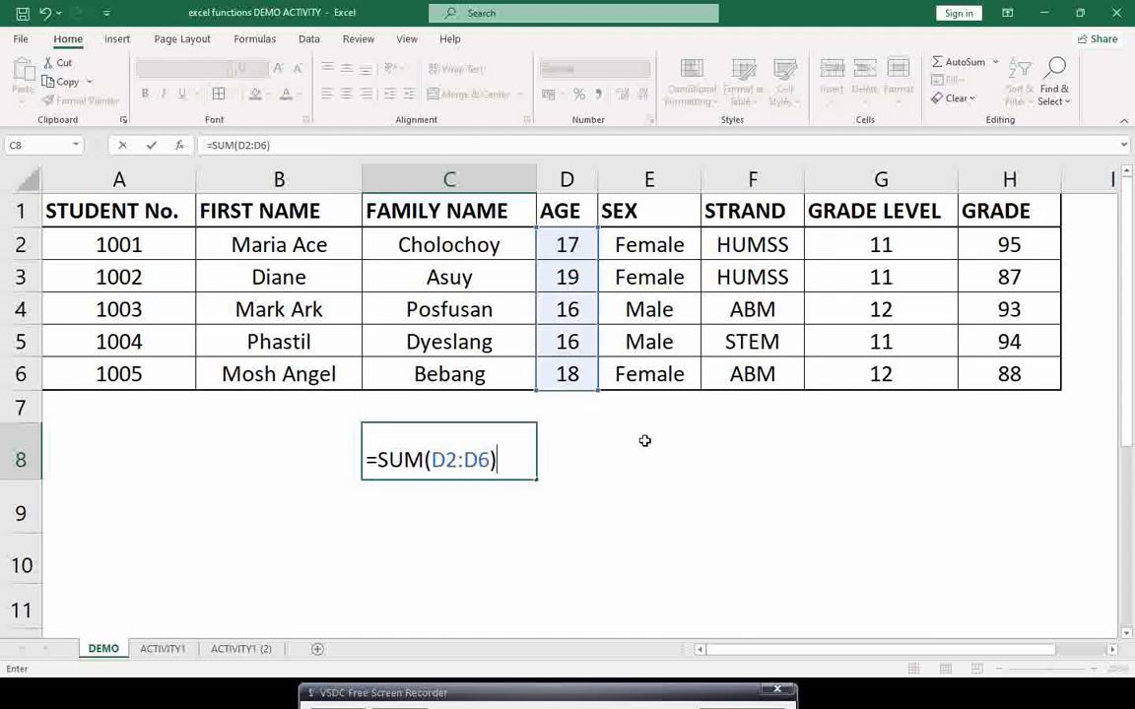
key(Return)
click(463, 456)
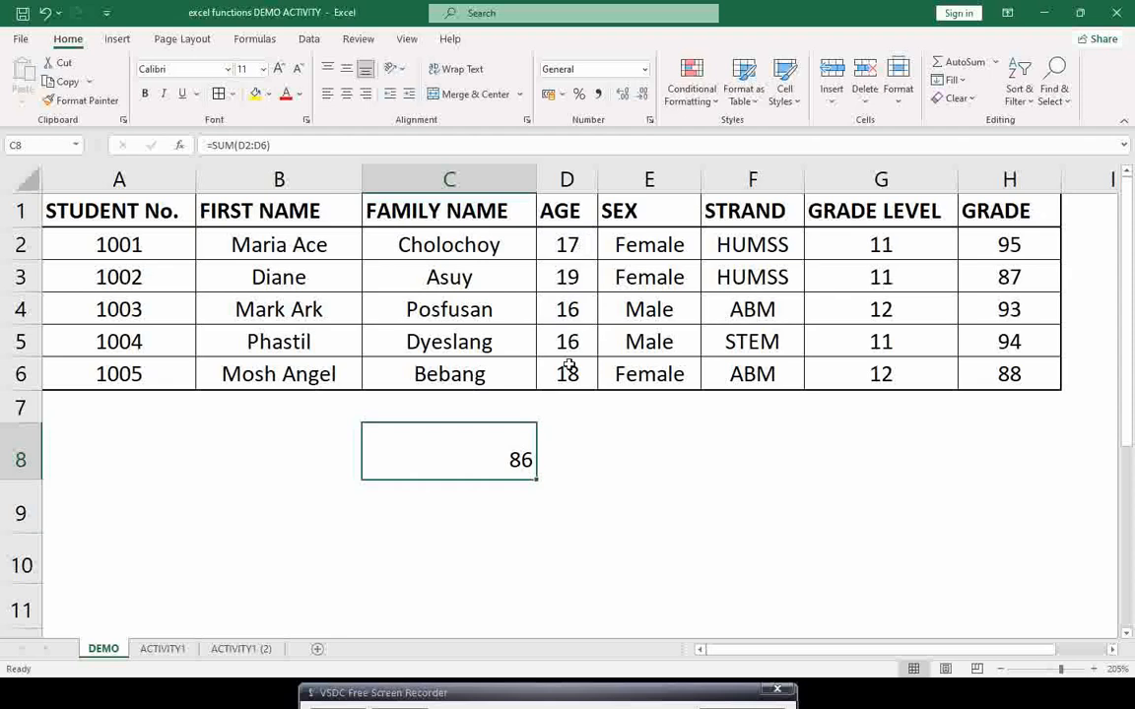
Open the SUM formula in C8 to check its range, and clear the cell.
double_click(519, 461)
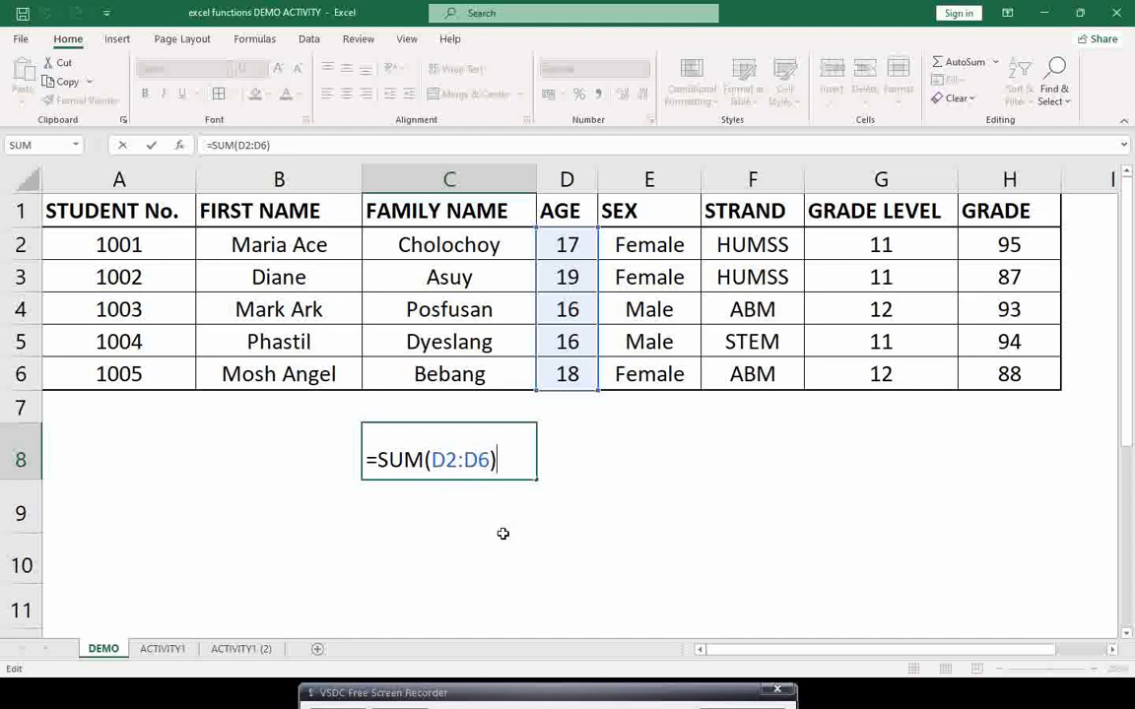
key(ctrl+Return)
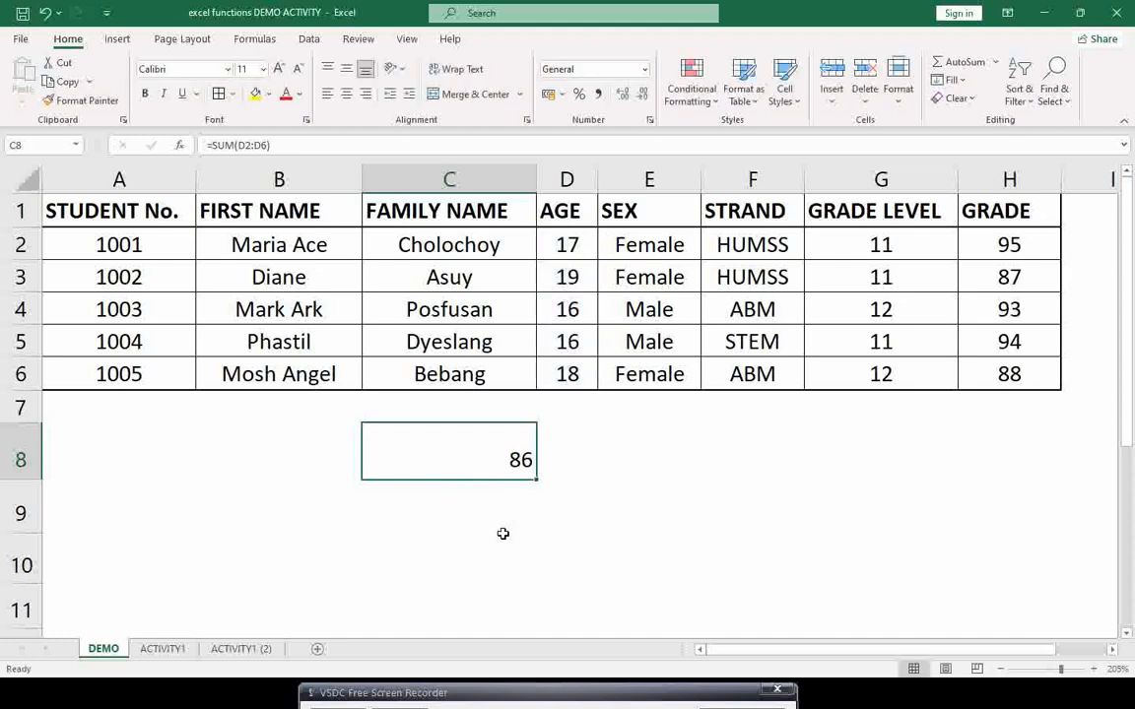
key(Delete)
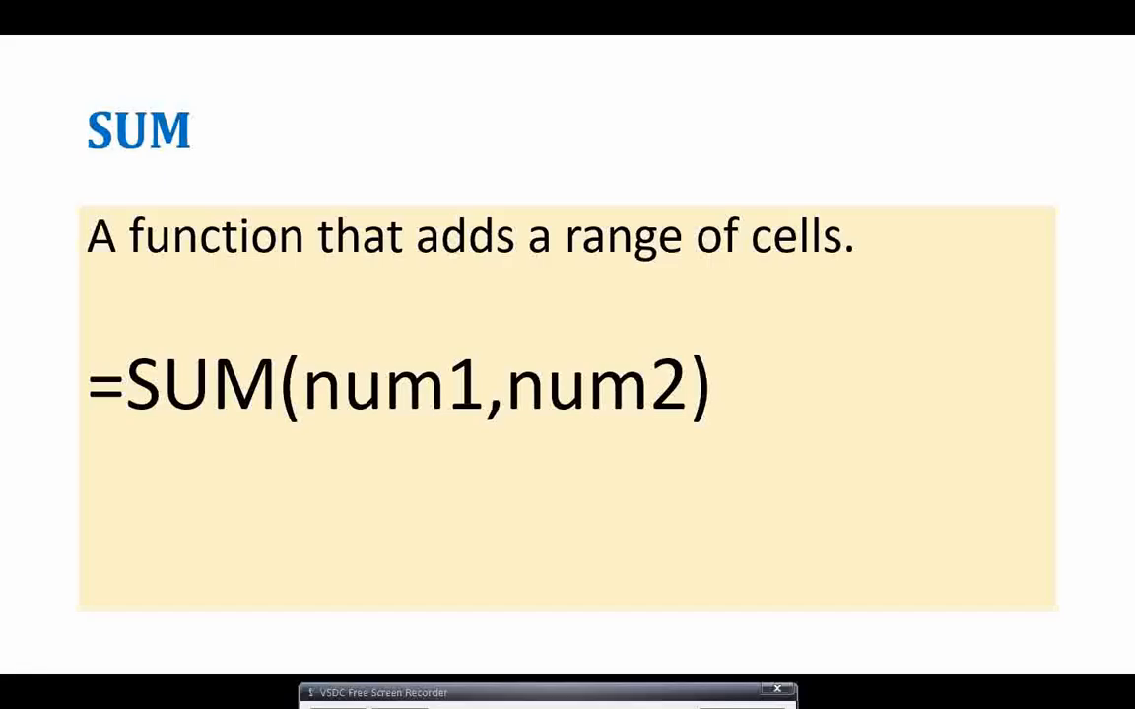
Advance the slideshow to the AVERAGE function slide and return to the Excel workbook.
key(Right)
key(Right)
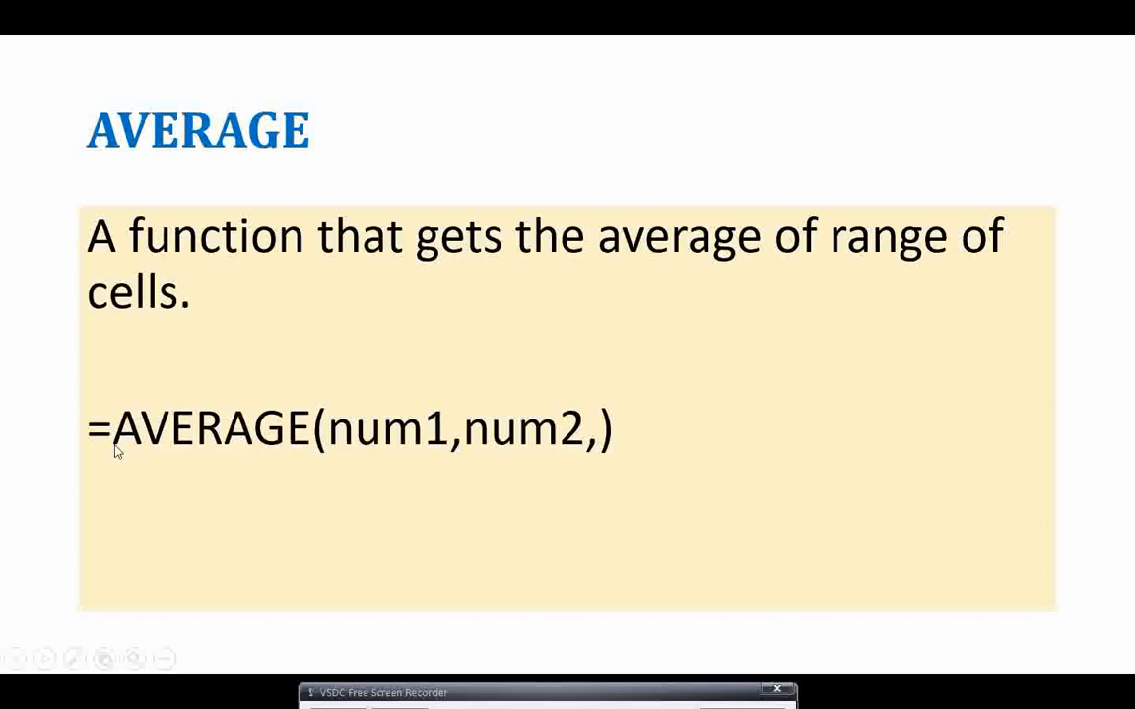
key(alt+Tab)
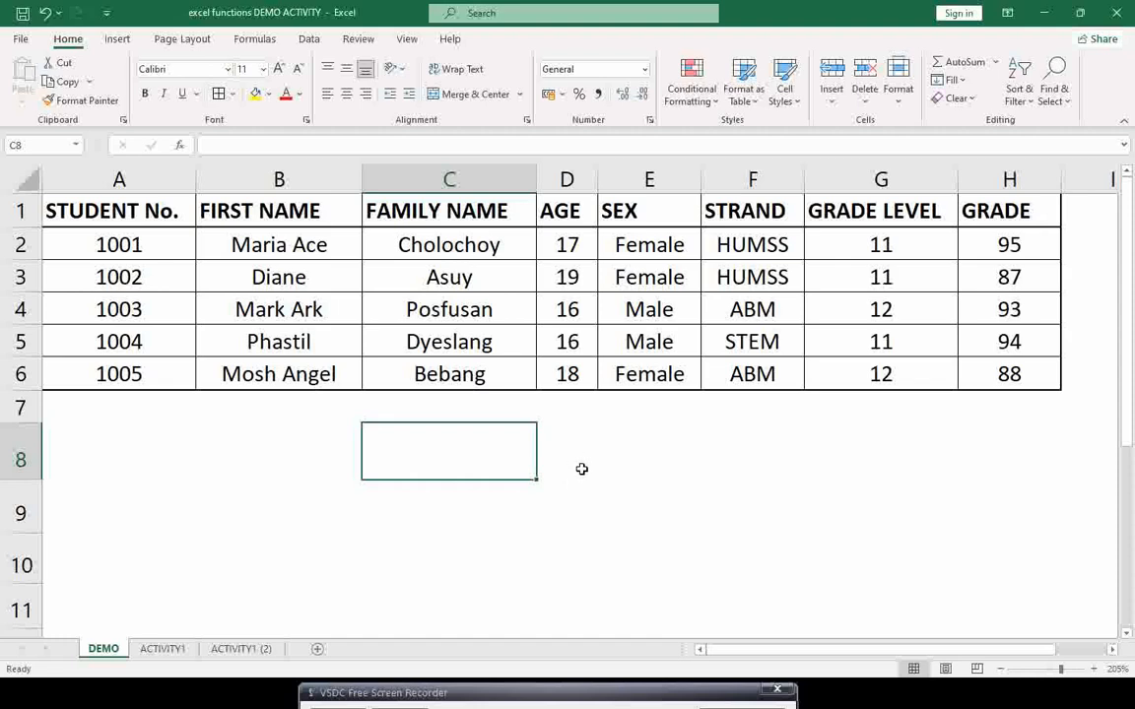
Calculate the average of the GRADE column in C8 with =AVERAGE(H2:H6).
click(1005, 179)
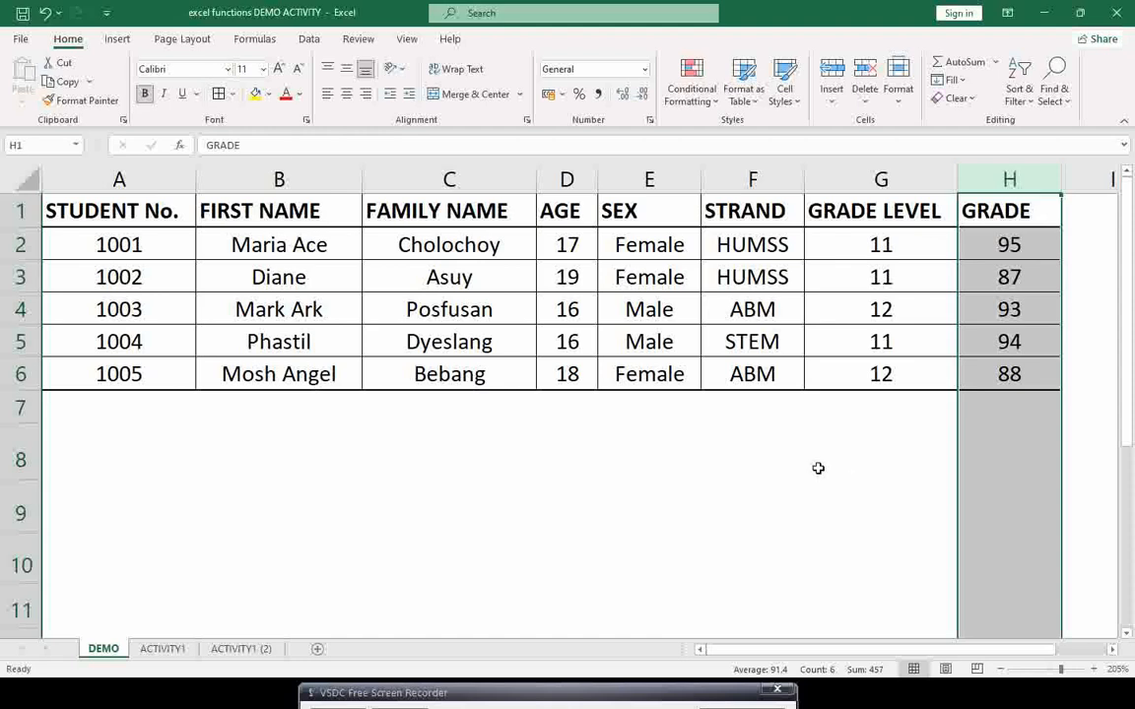
click(502, 452)
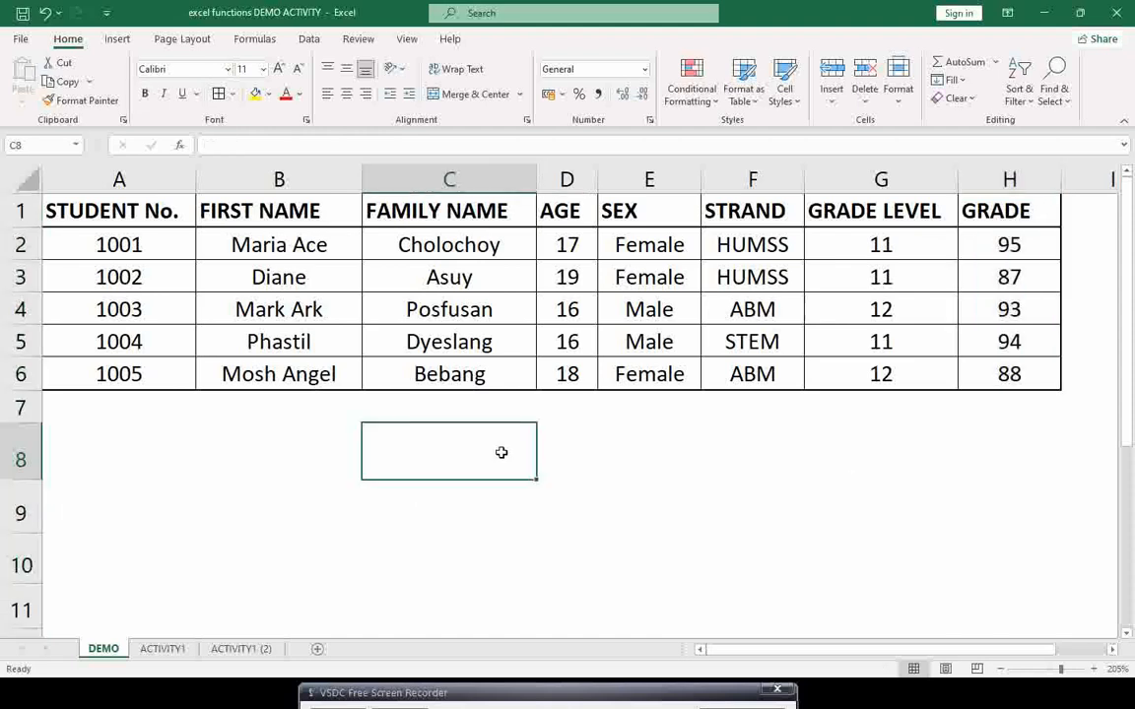
text(=AVERAGE)
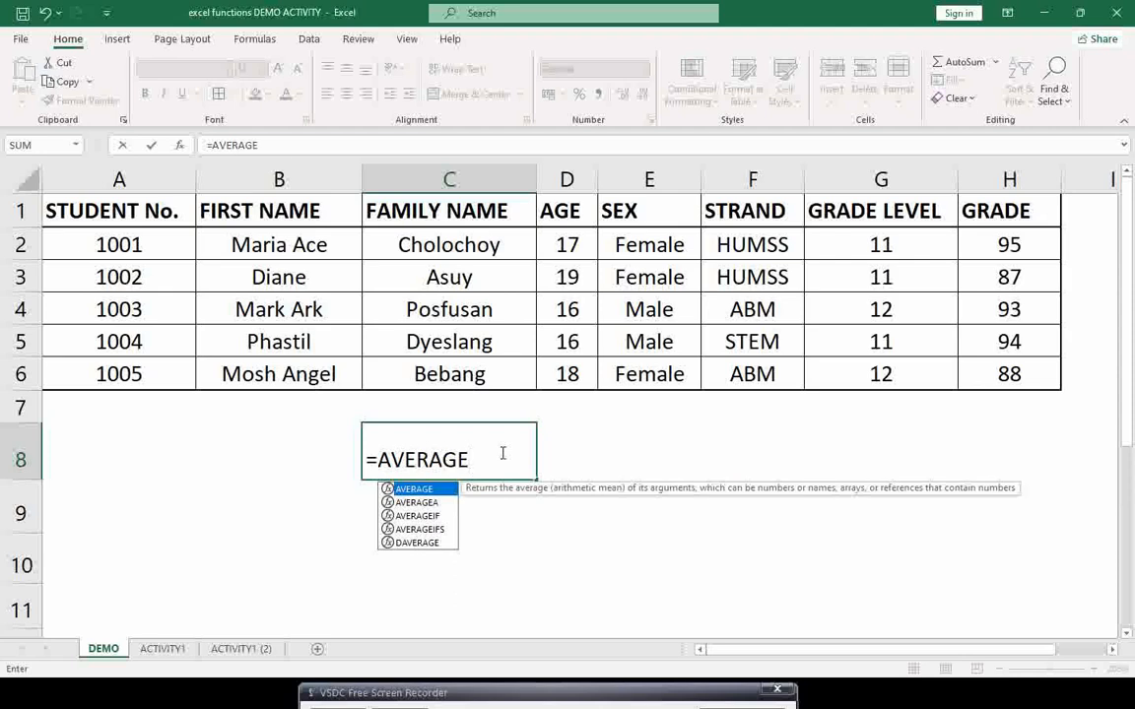
text(()
drag(937, 244, 1022, 373)
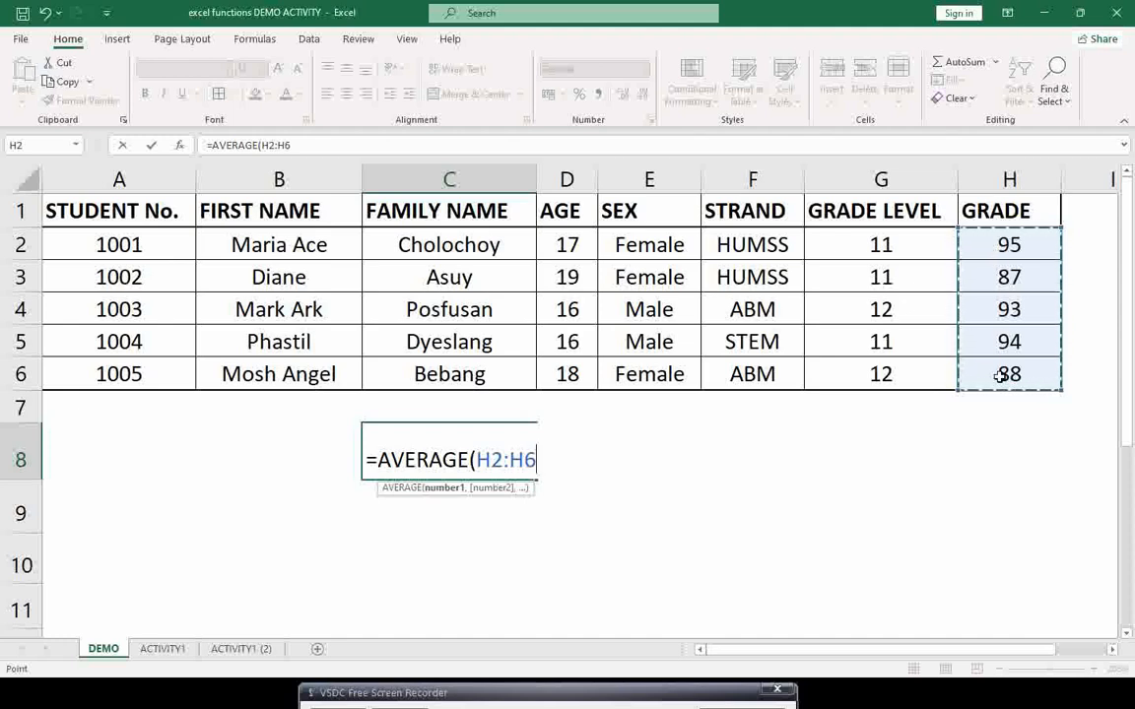
text())
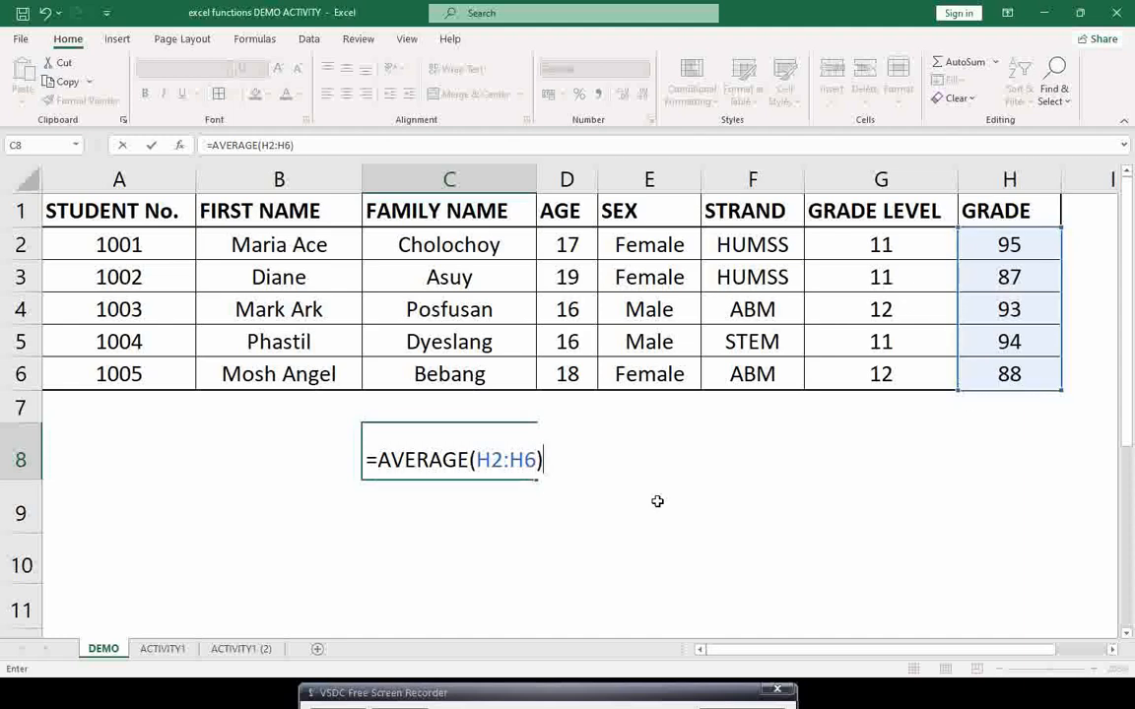
key(Return)
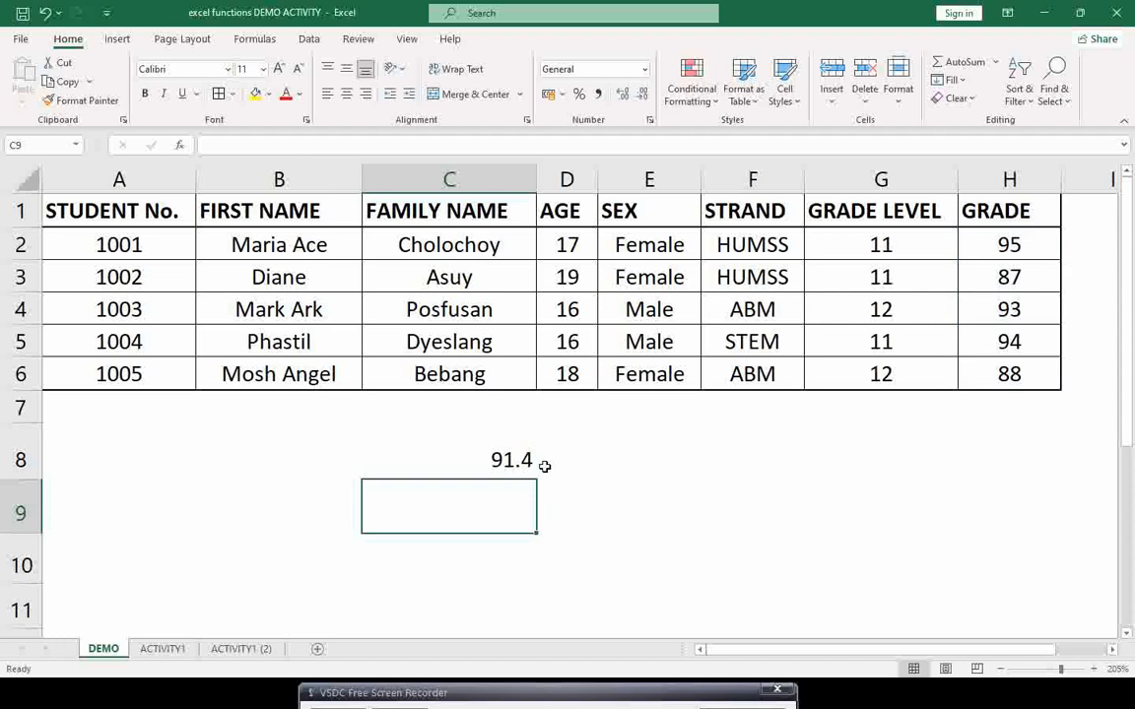
click(504, 461)
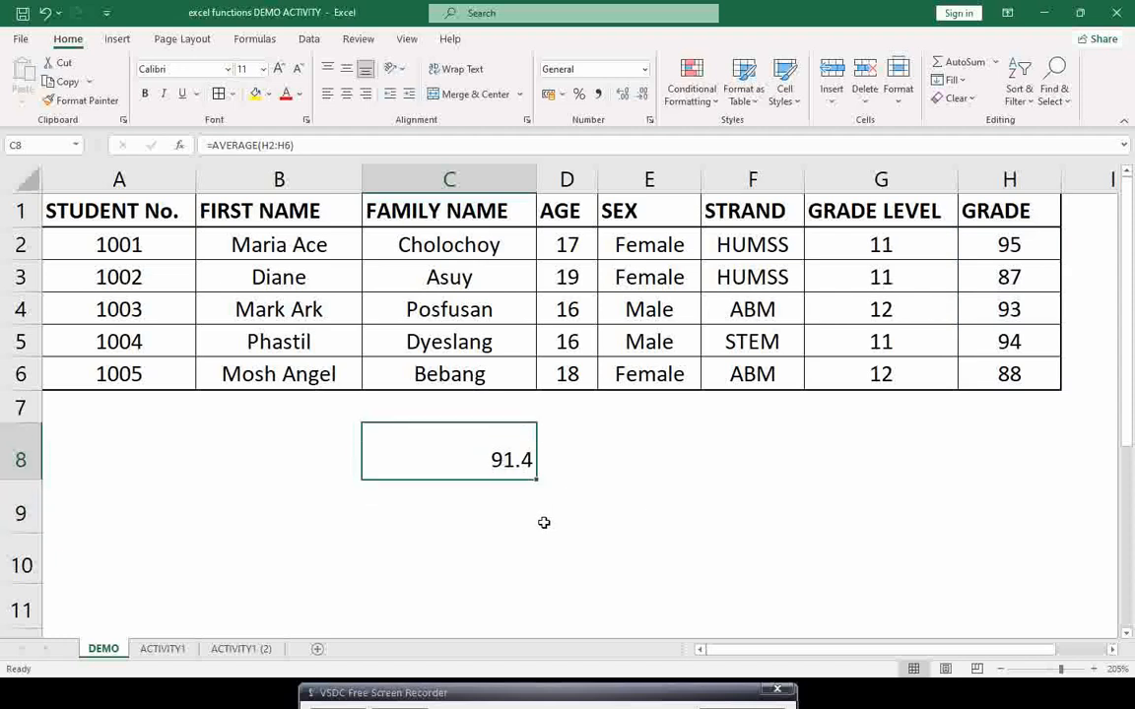
Total the GRADE column in E8 with =SUM(H2:H6).
click(640, 466)
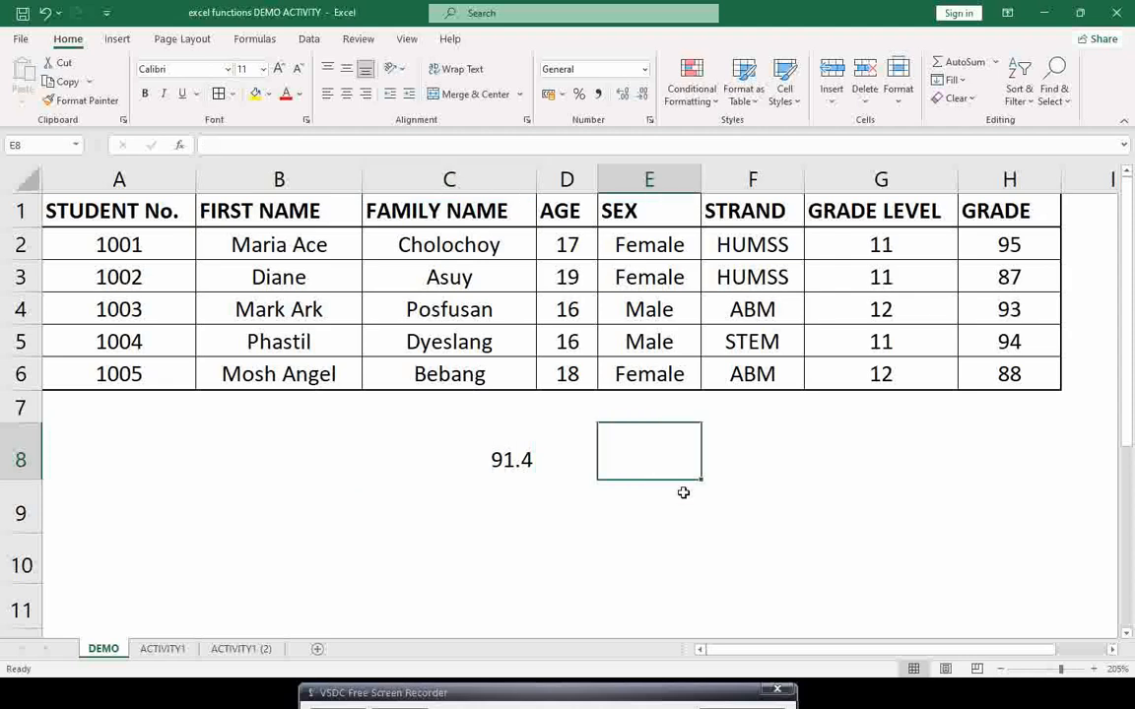
text(=)
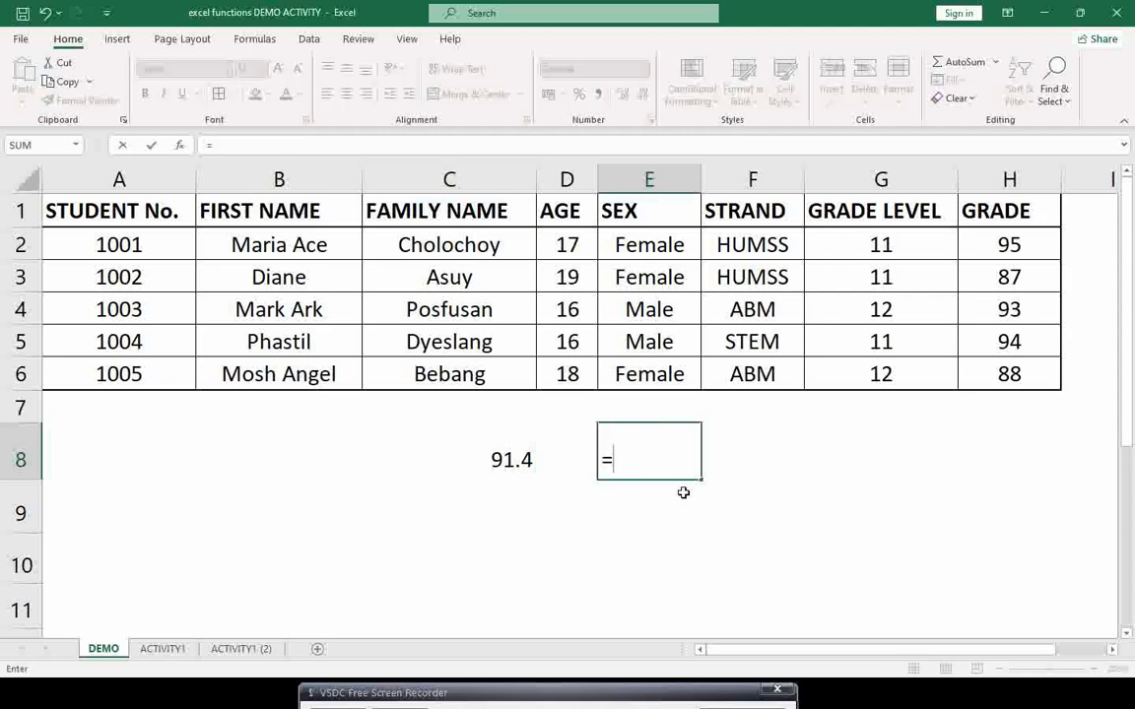
text(SUM()
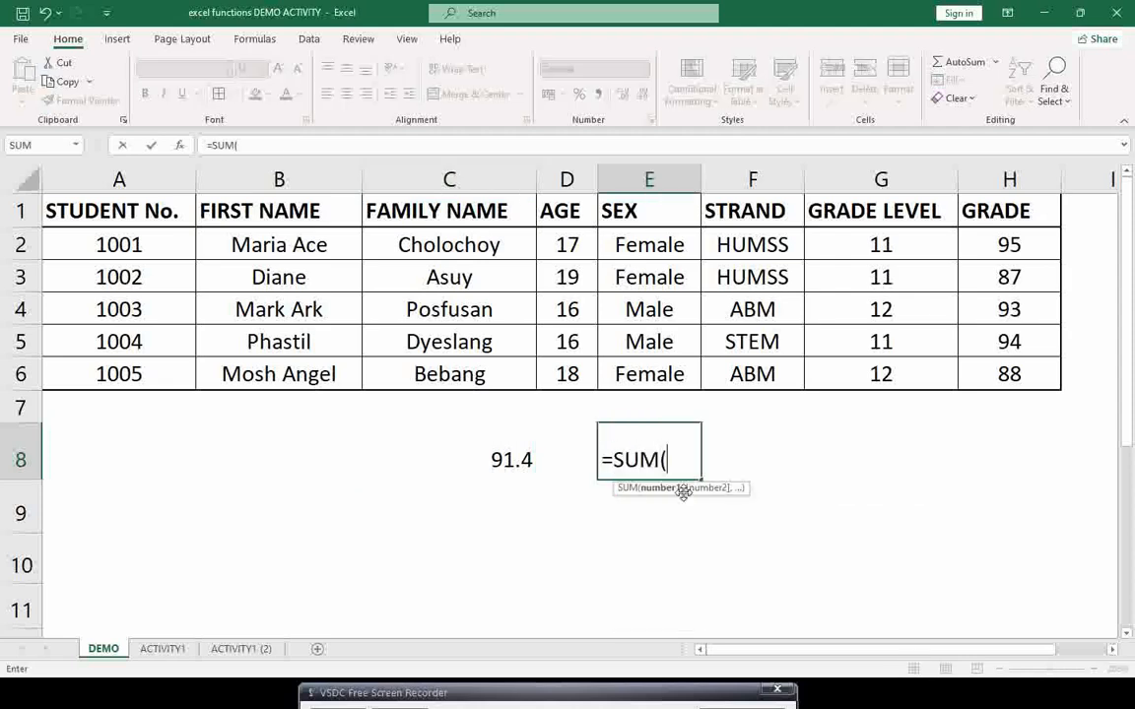
drag(1011, 245, 1014, 373)
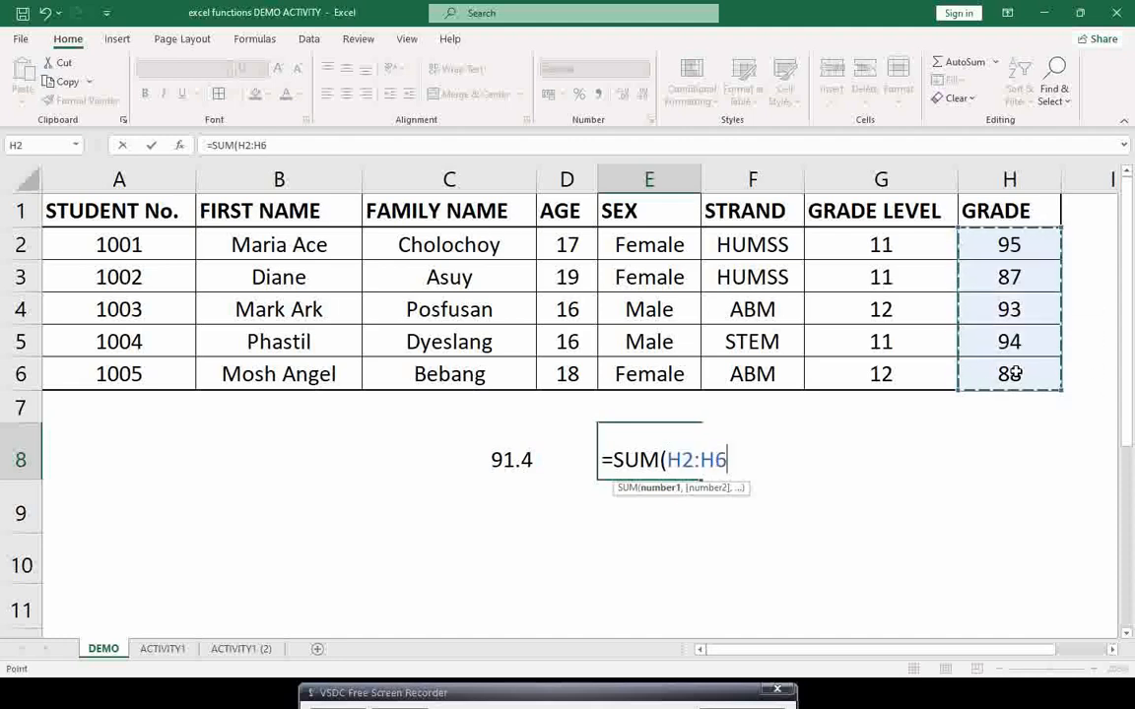
text())
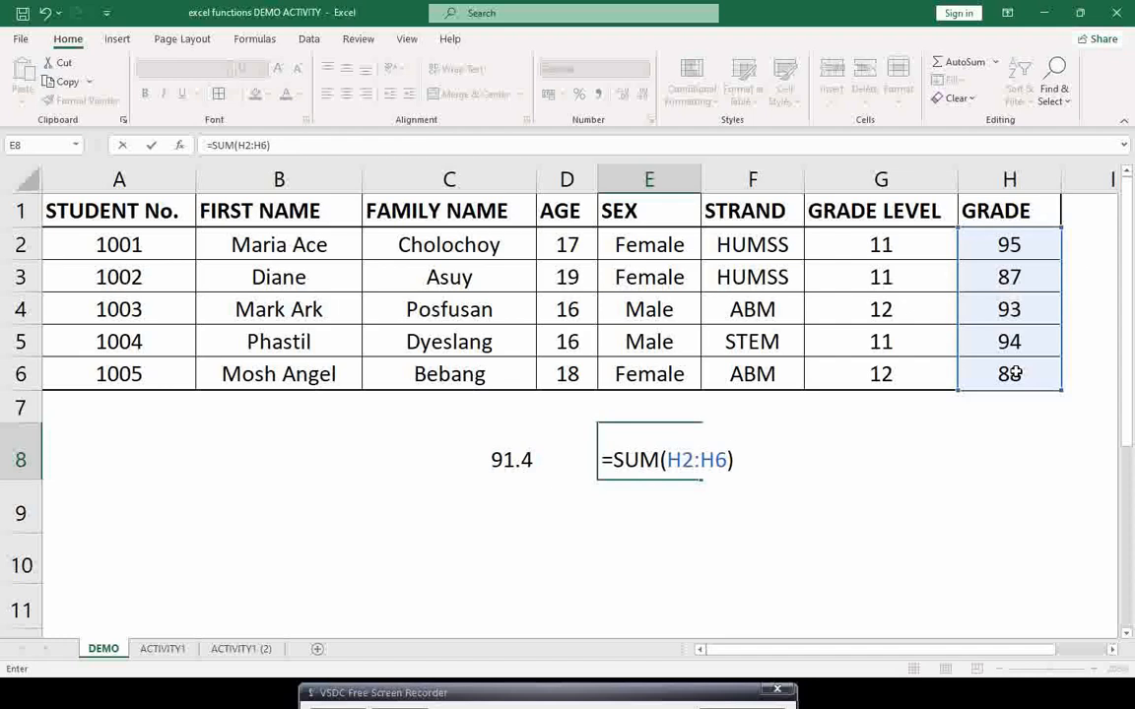
key(Return)
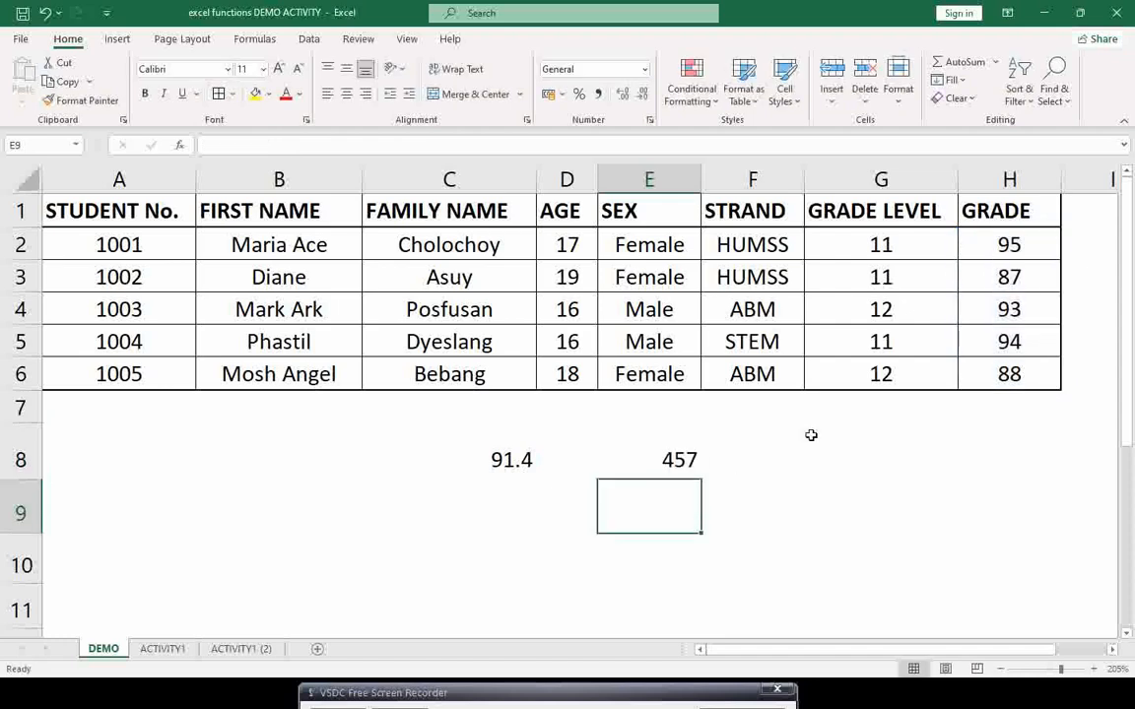
Extend the formula in E8 to =SUM(H2:H6)/5 to compute the grade average manually, and reselect the cell.
click(664, 460)
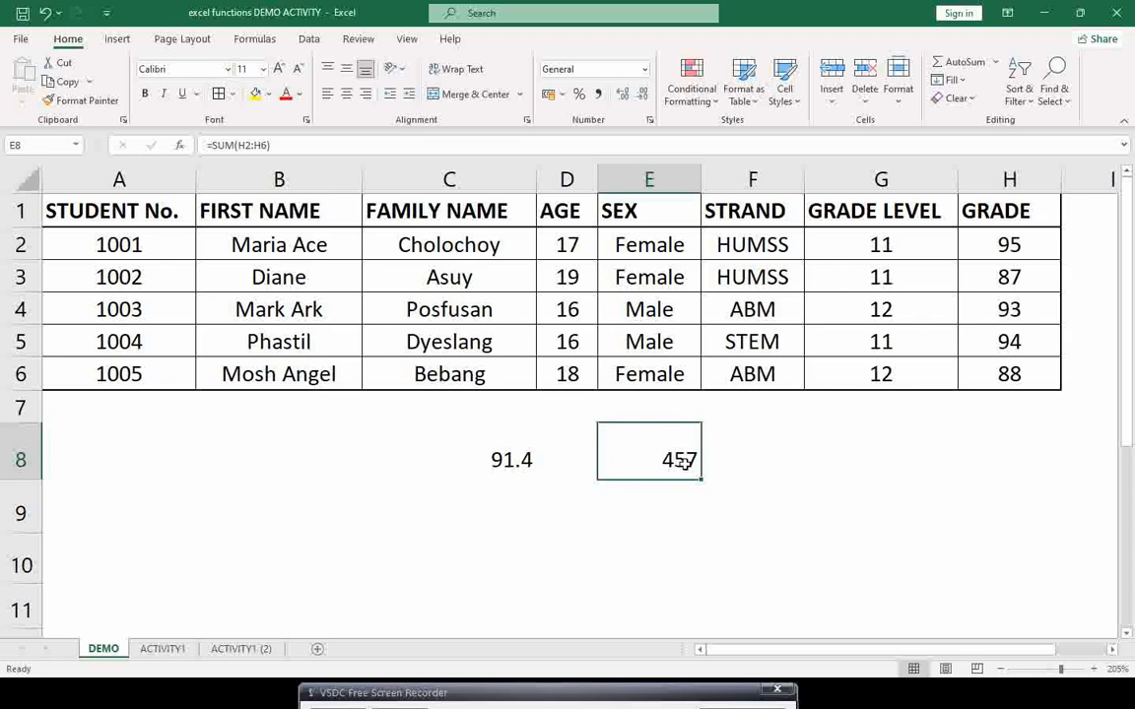
double_click(682, 461)
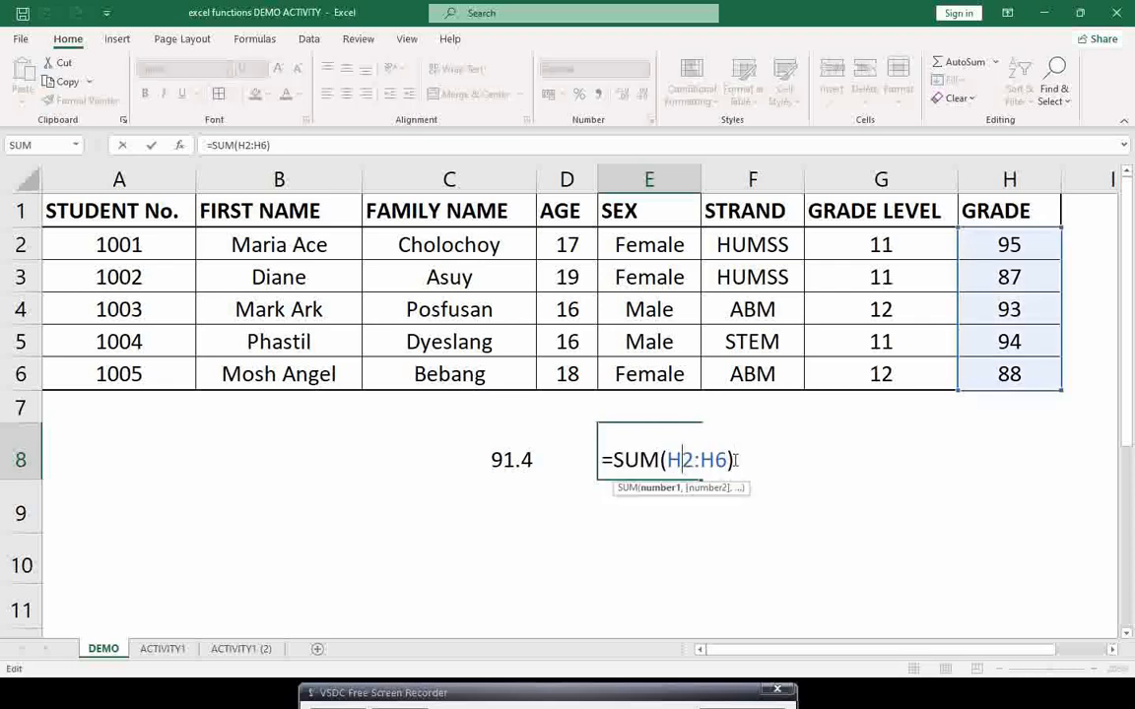
text(/)
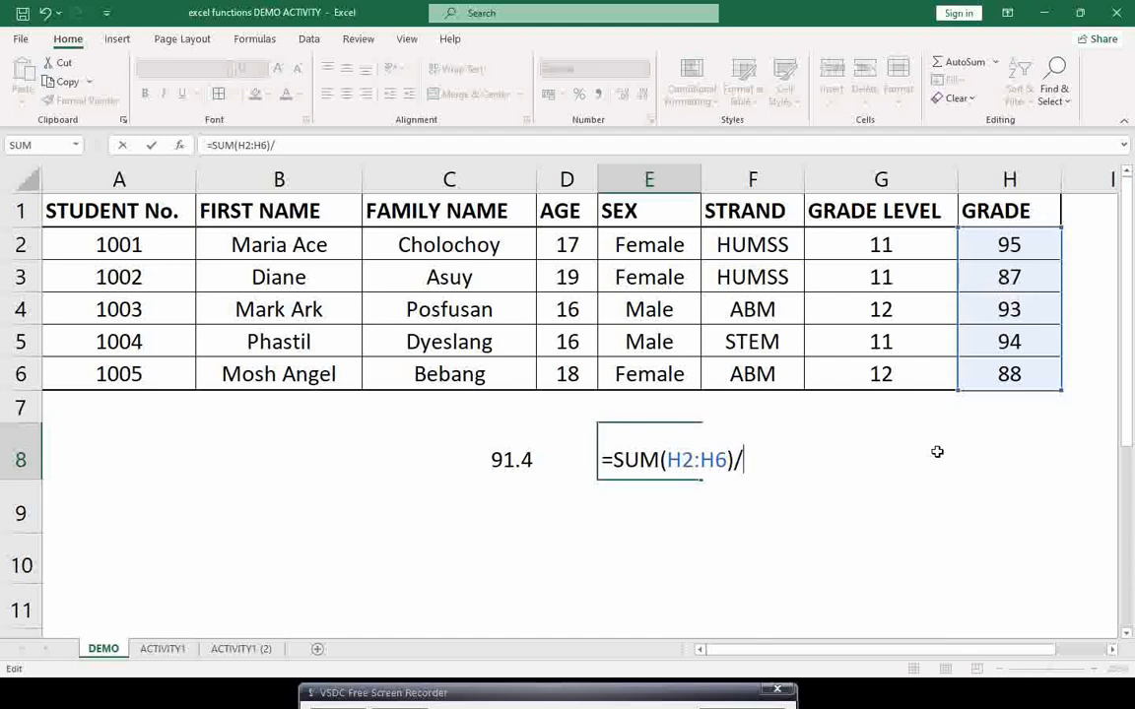
text(5)
key(Return)
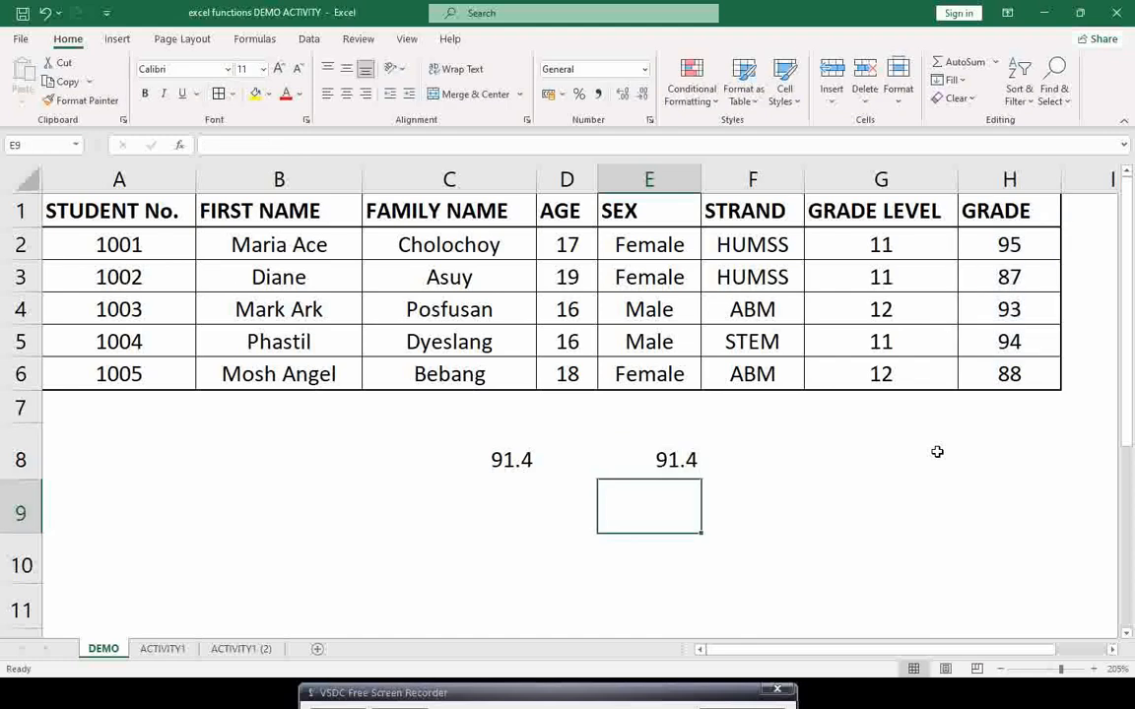
click(662, 461)
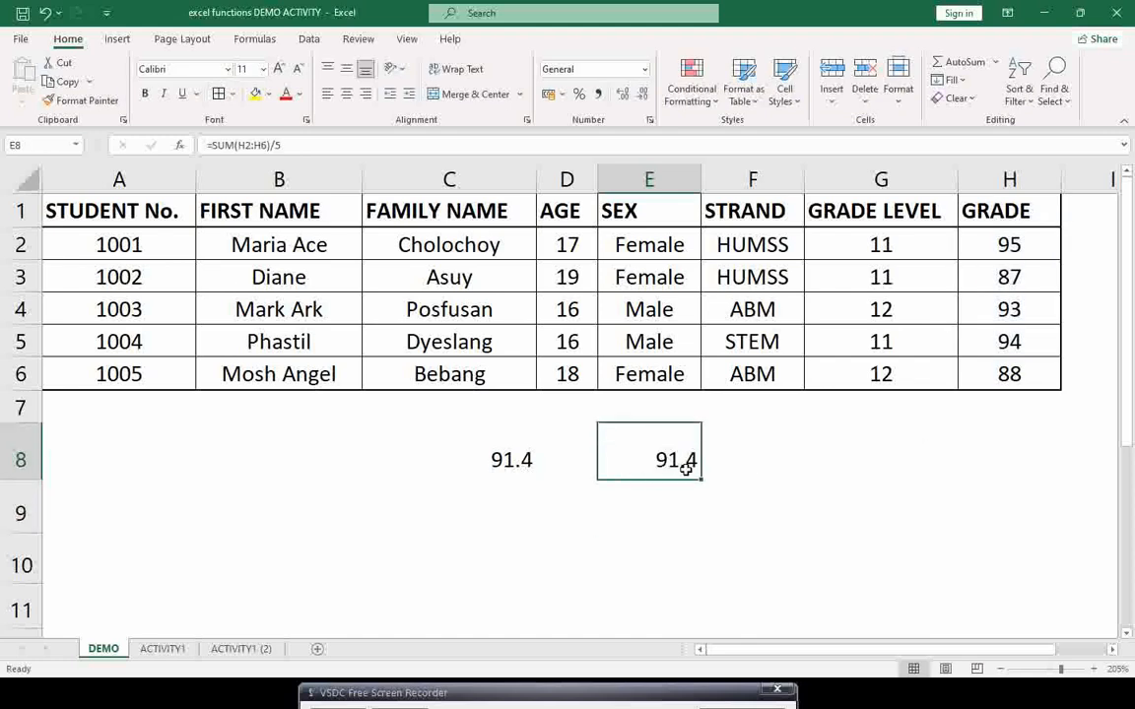
Compare the AVERAGE formula in C8 with the SUM-and-divide formula in E8, leaving both unedited.
double_click(517, 459)
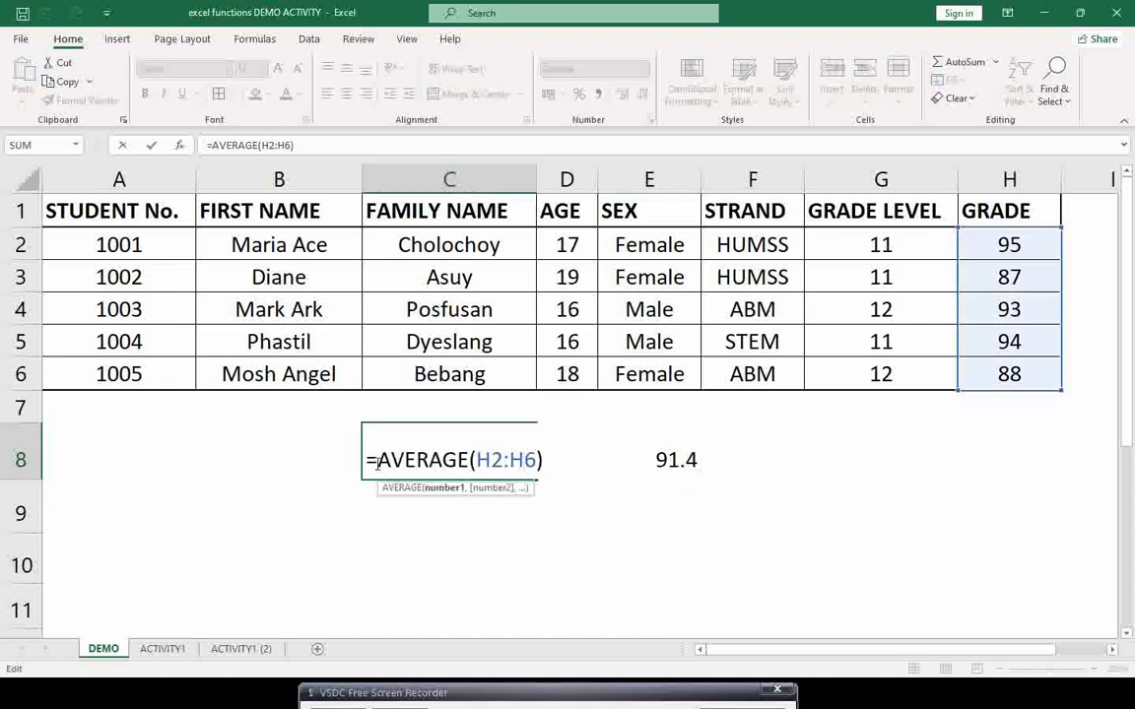
key(Escape)
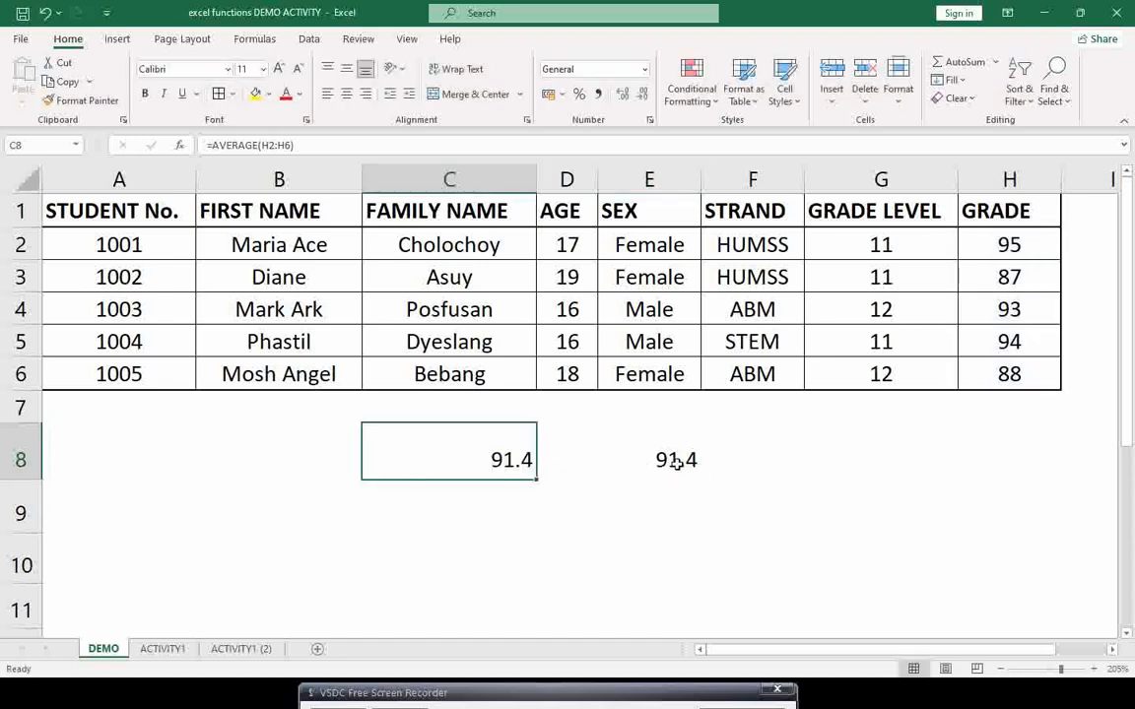
double_click(672, 459)
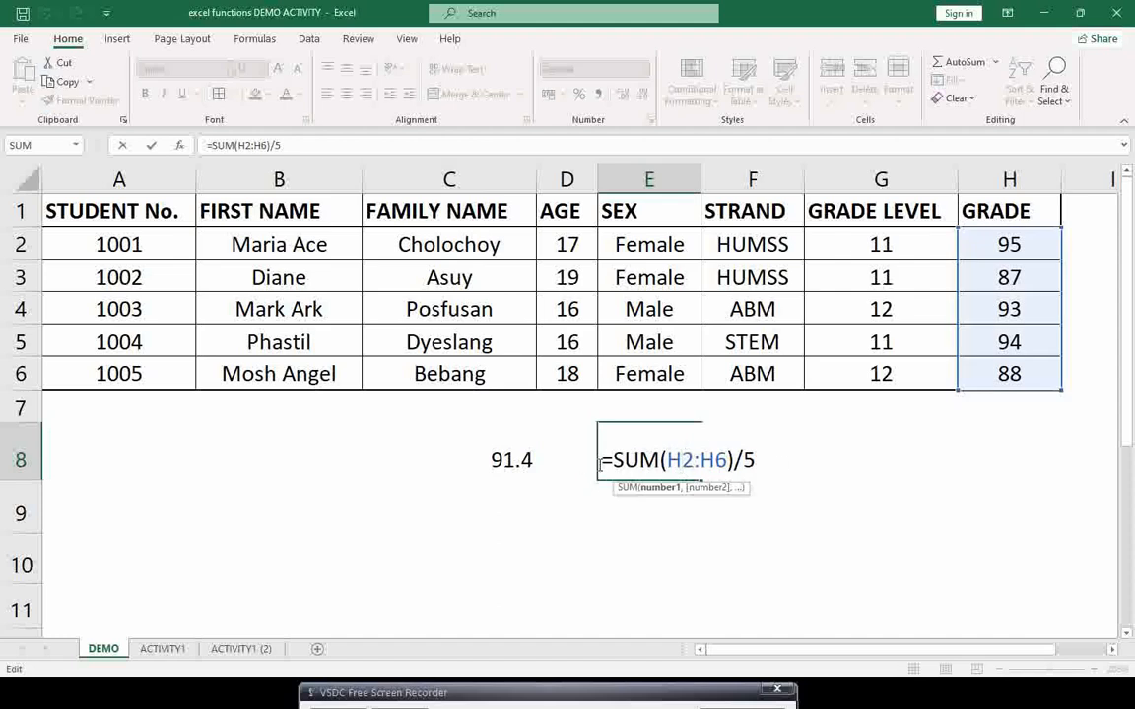
key(Escape)
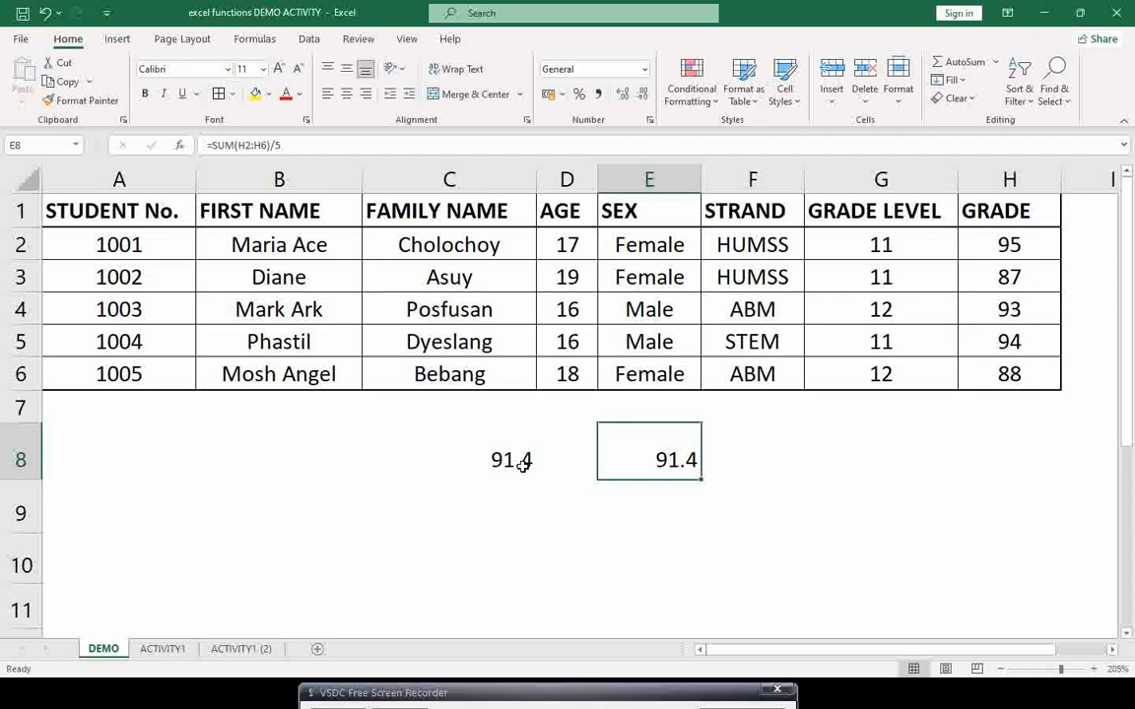
double_click(523, 461)
key(Escape)
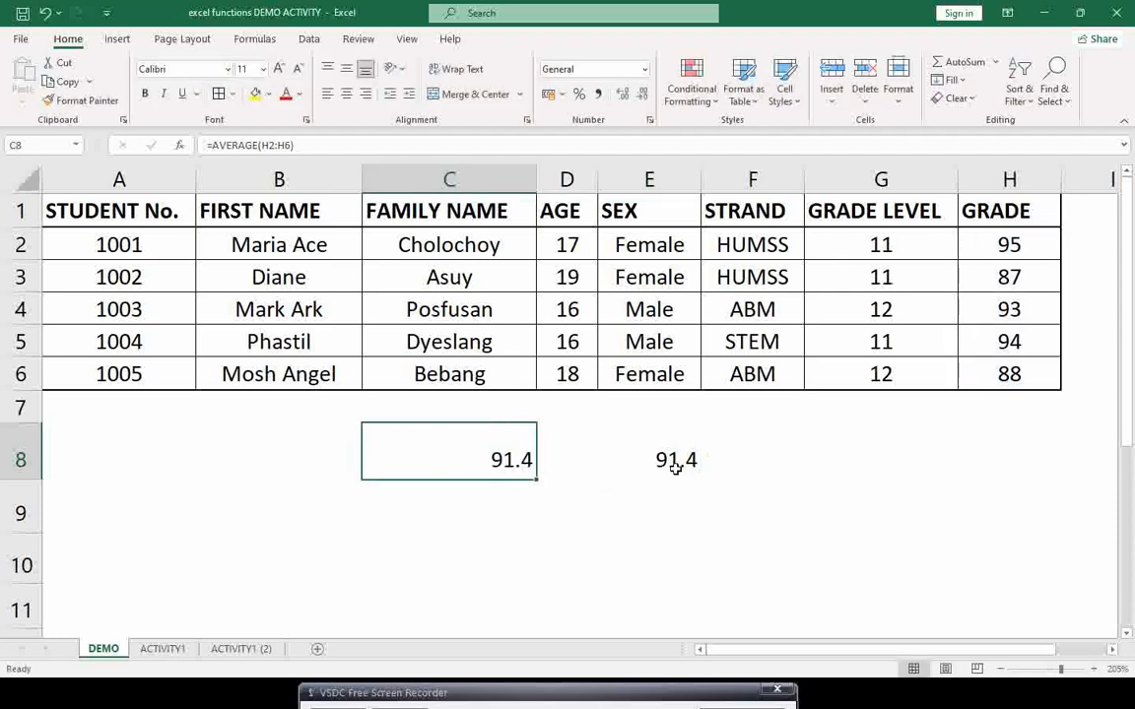
click(675, 469)
double_click(673, 463)
key(Escape)
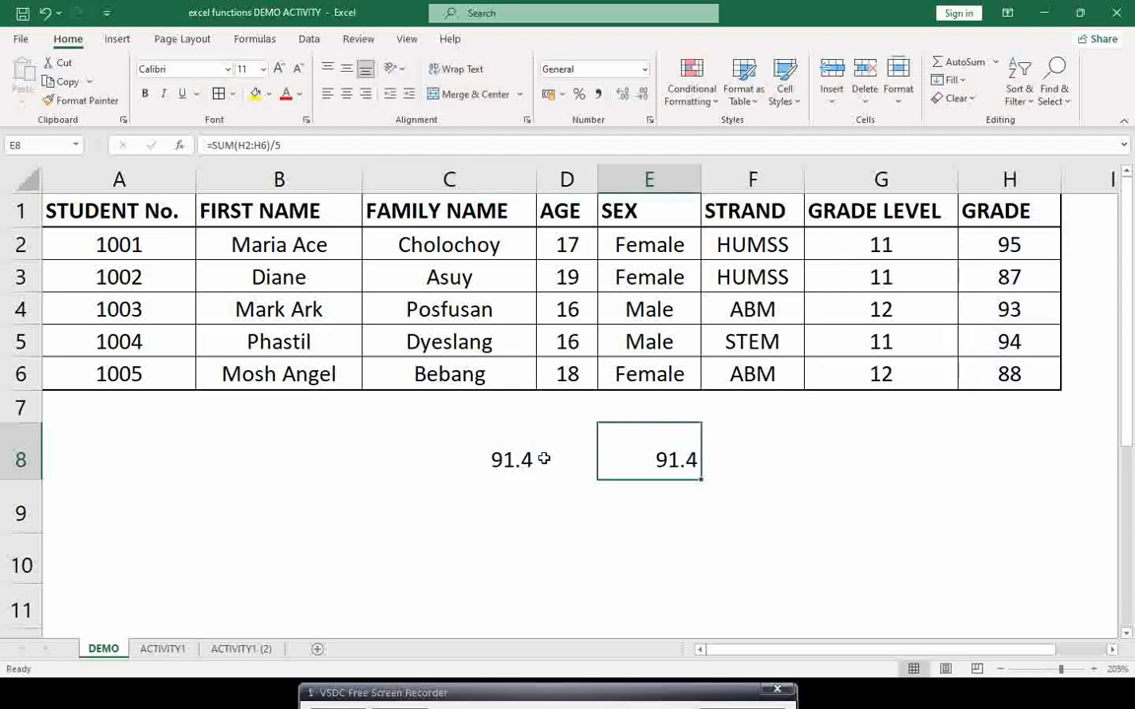
click(506, 459)
double_click(505, 461)
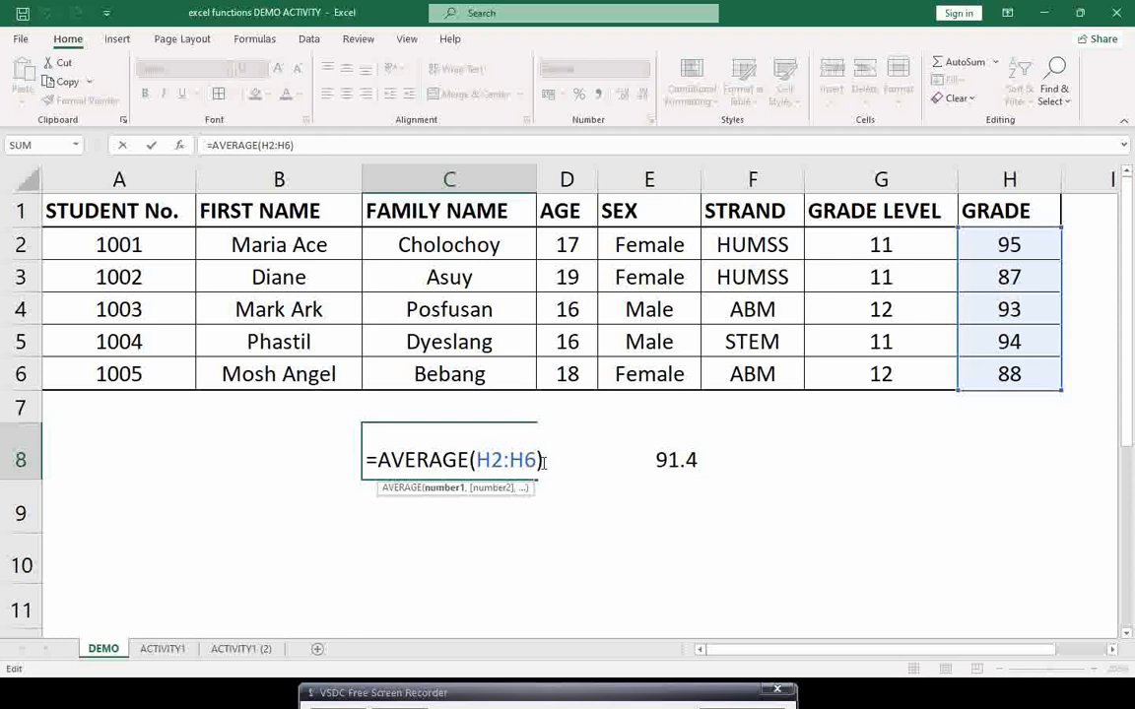
key(Escape)
double_click(678, 460)
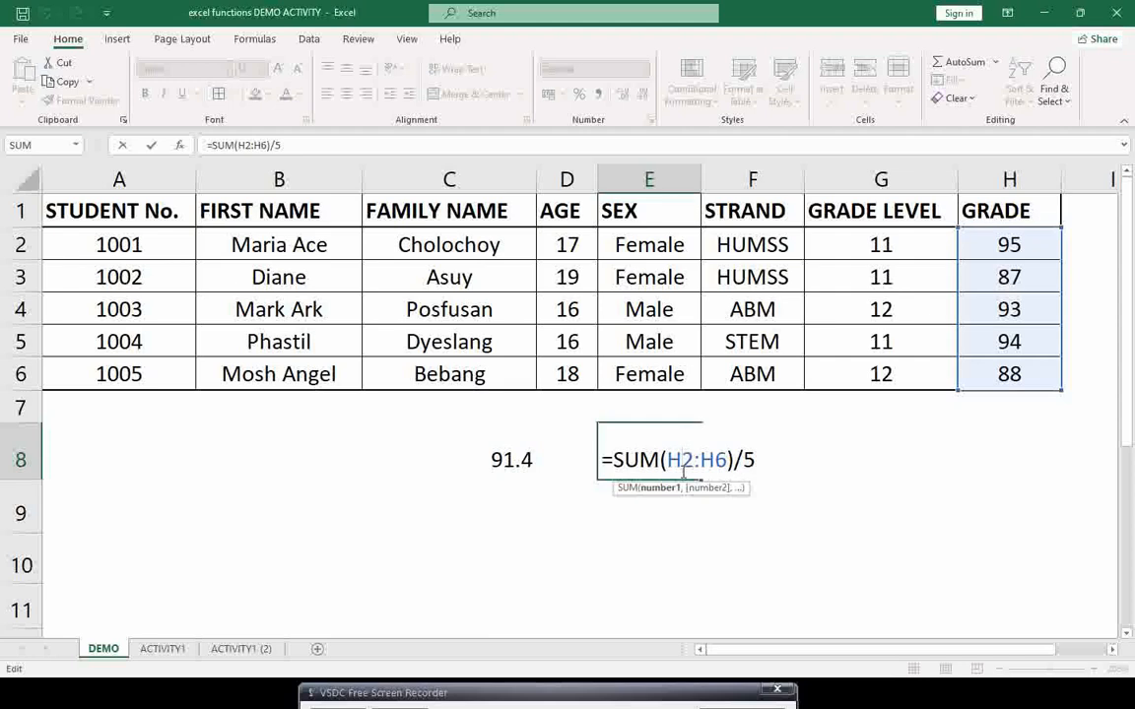
key(Escape)
Clear the average formulas from C8 and E8.
click(516, 462)
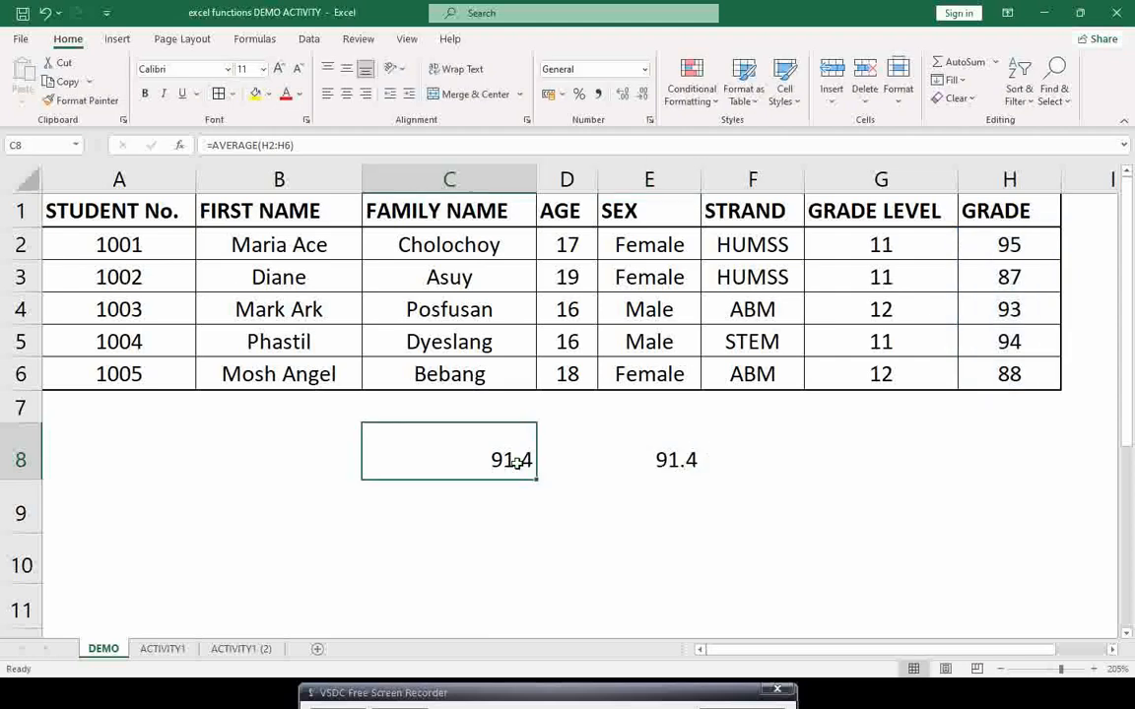
key(Delete)
click(671, 475)
key(Delete)
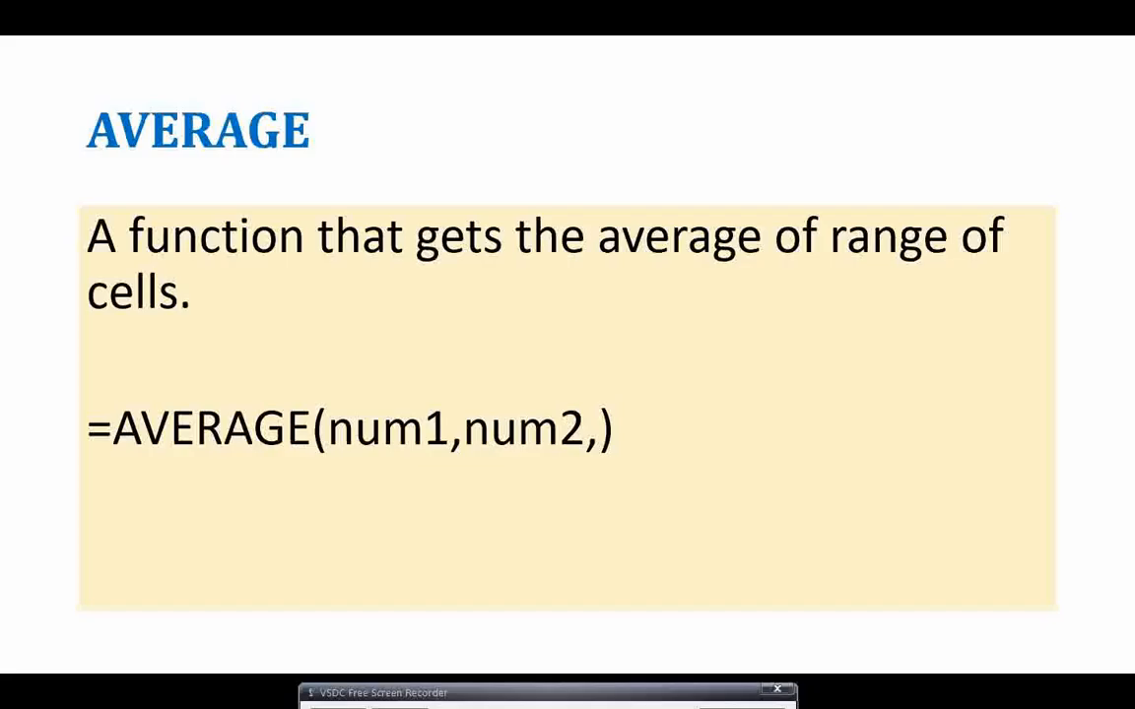
Advance the slideshow to the COUNT function slide, reveal its definition and syntax, and return to the Excel workbook.
key(Right)
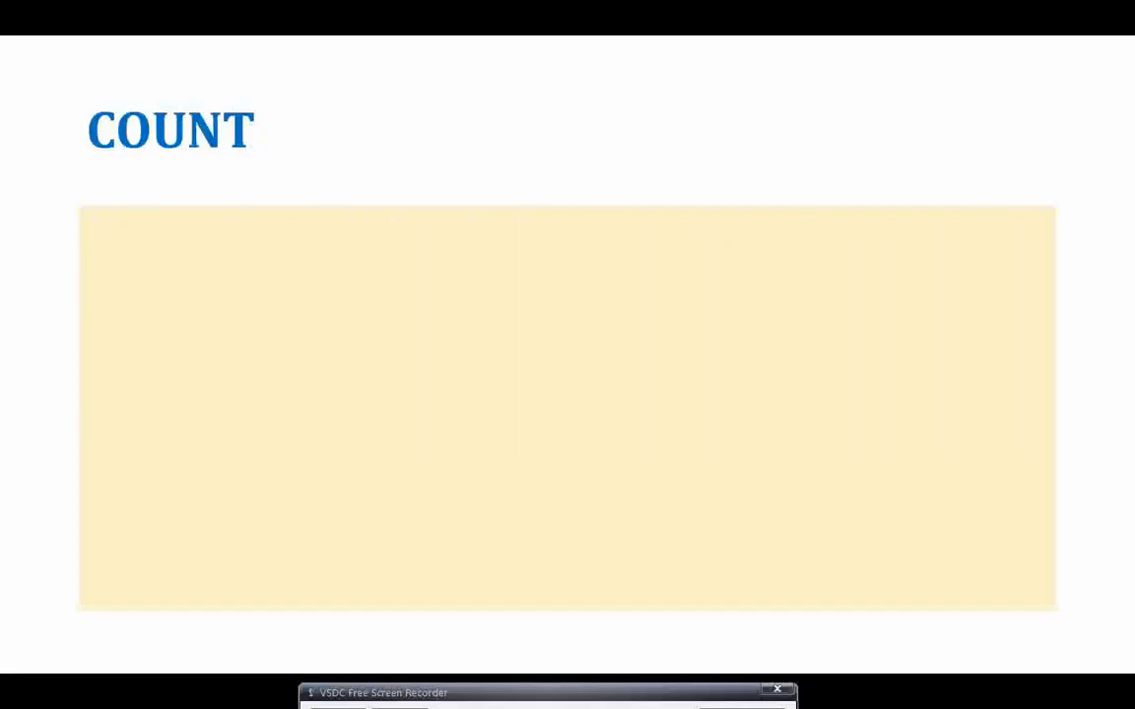
key(Right)
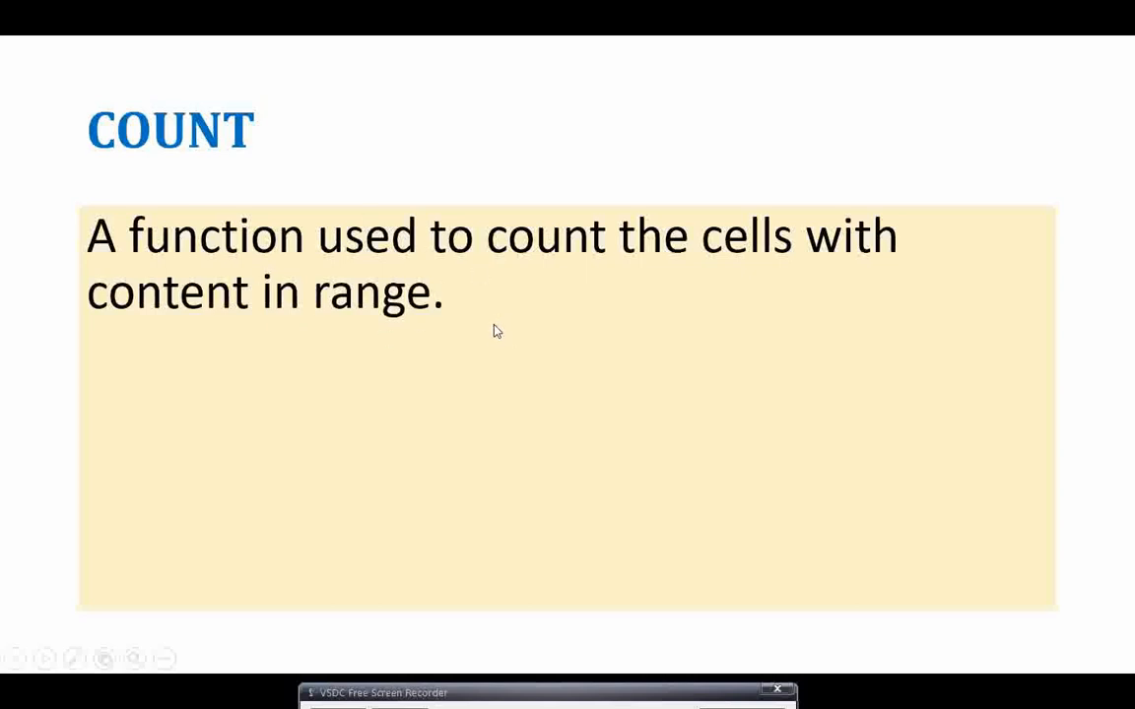
click(451, 360)
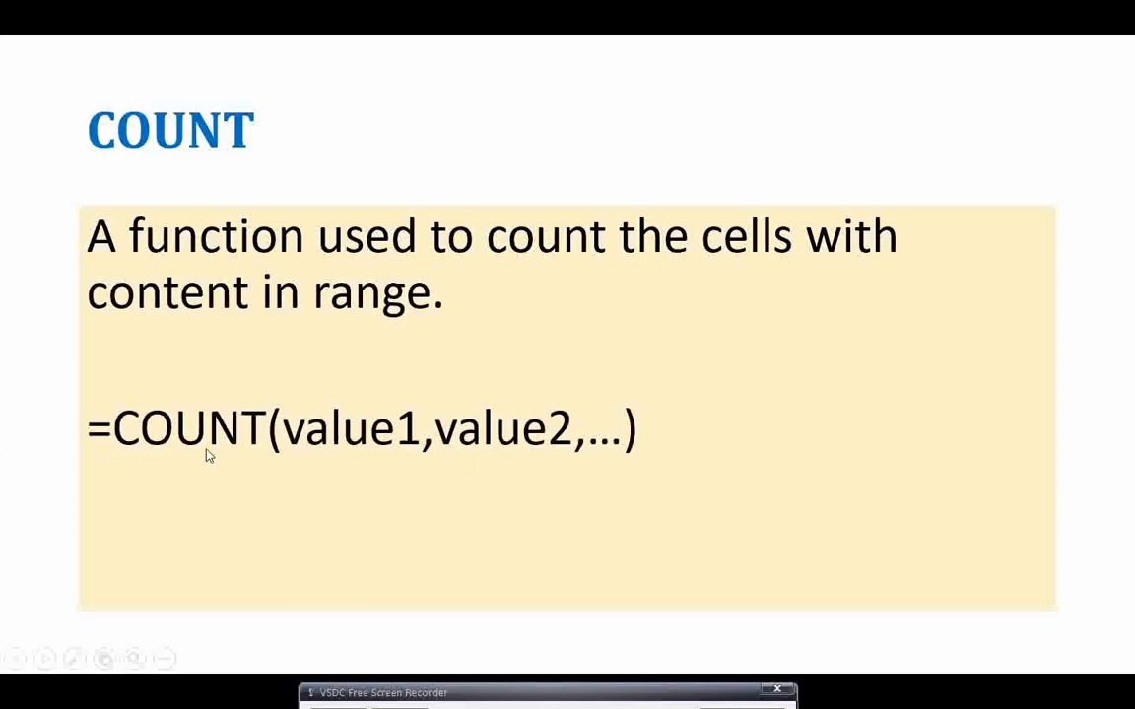
key(alt+Tab)
Count the STUDENT No. entries in C8 with =COUNT(A2:A6), and open the formula to check its range.
click(458, 468)
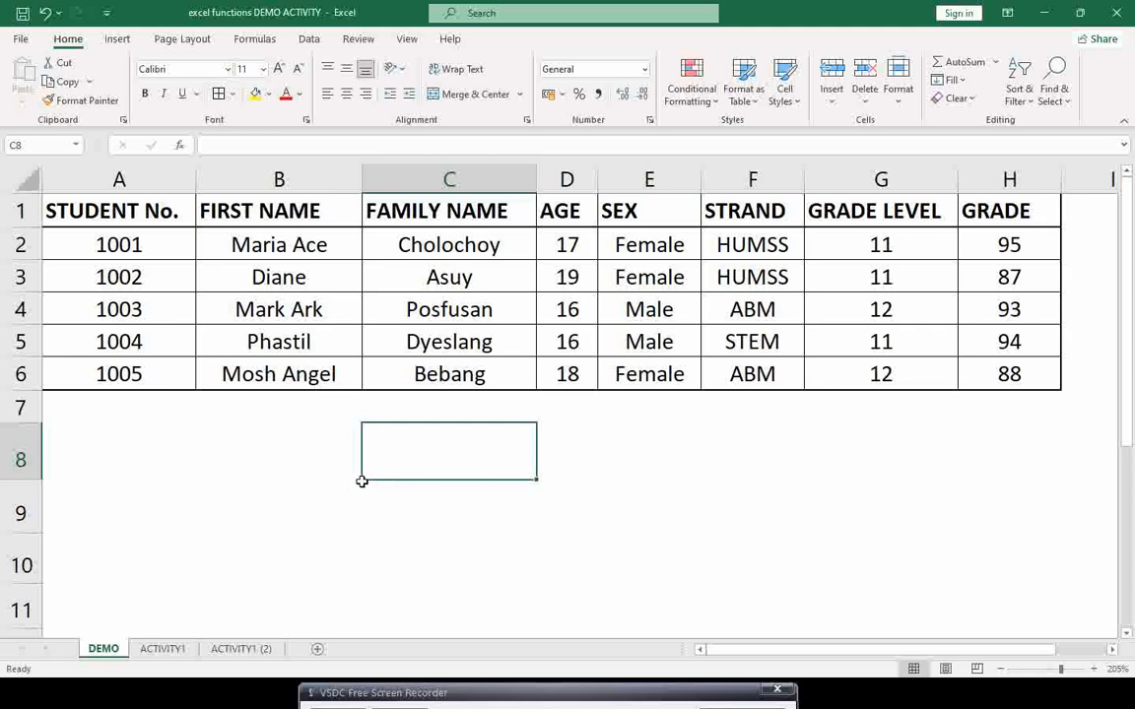
text(=CO)
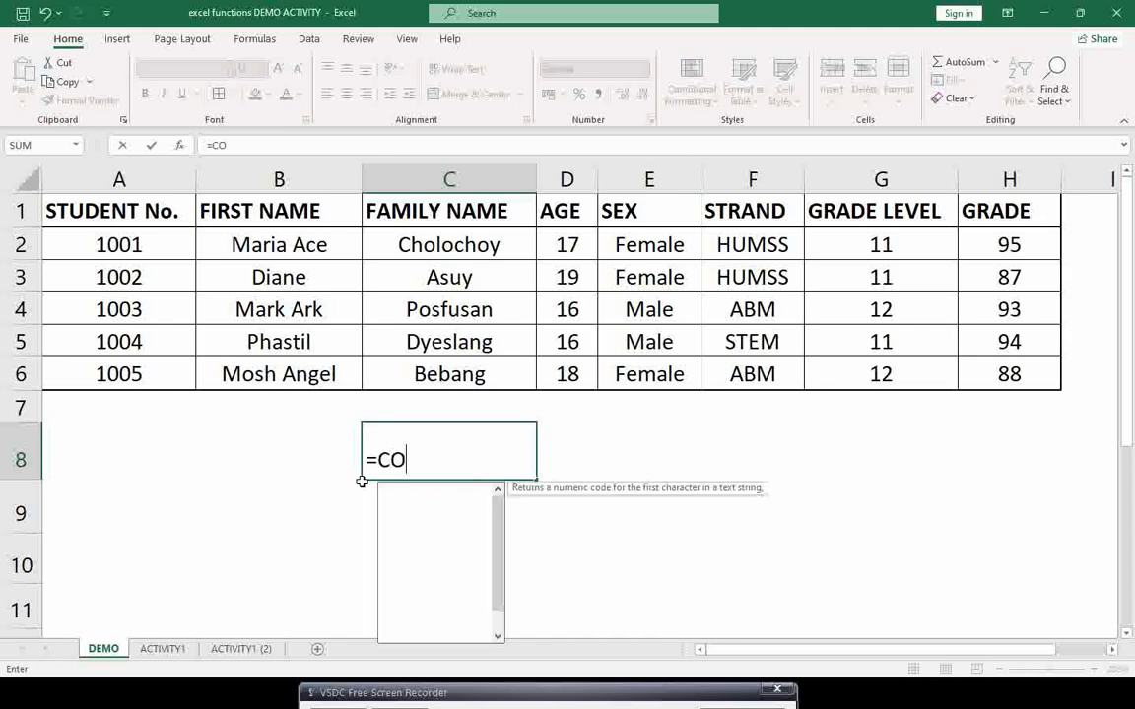
text(UNT()
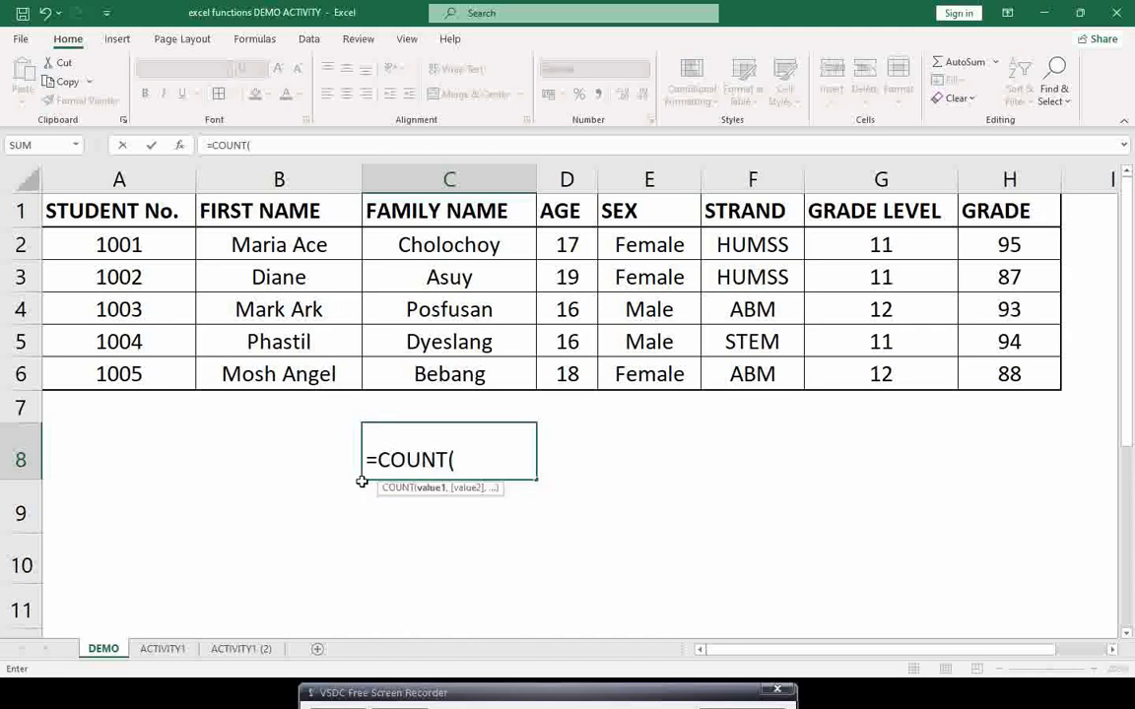
click(151, 243)
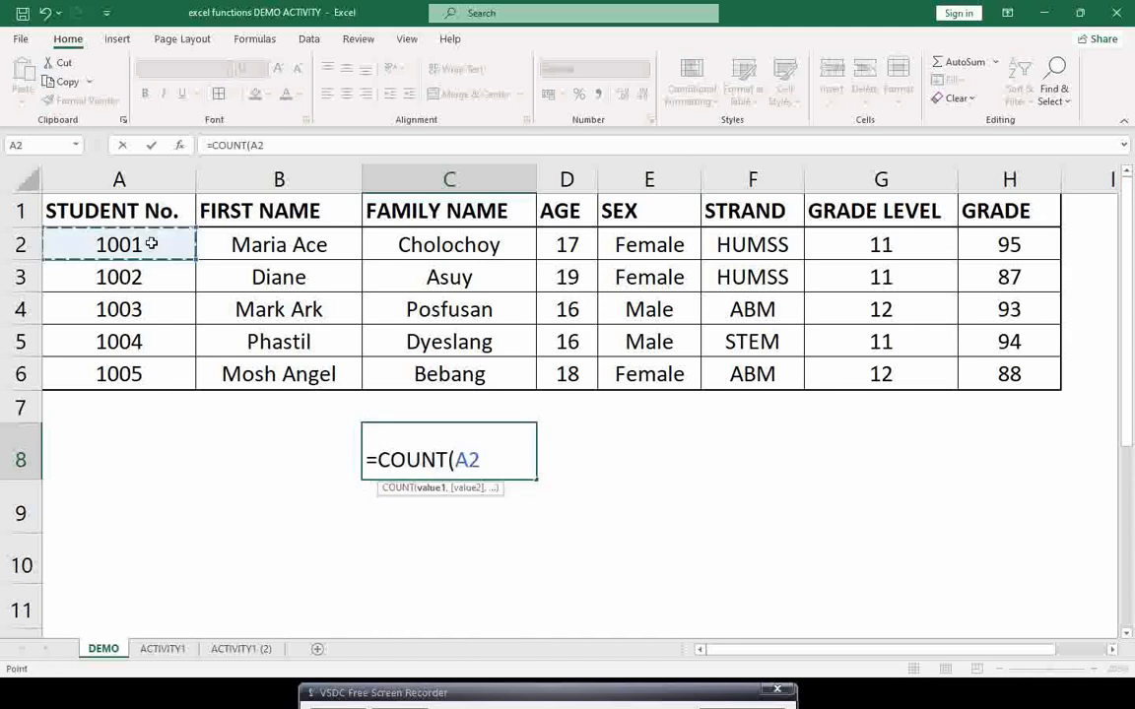
drag(151, 243, 152, 372)
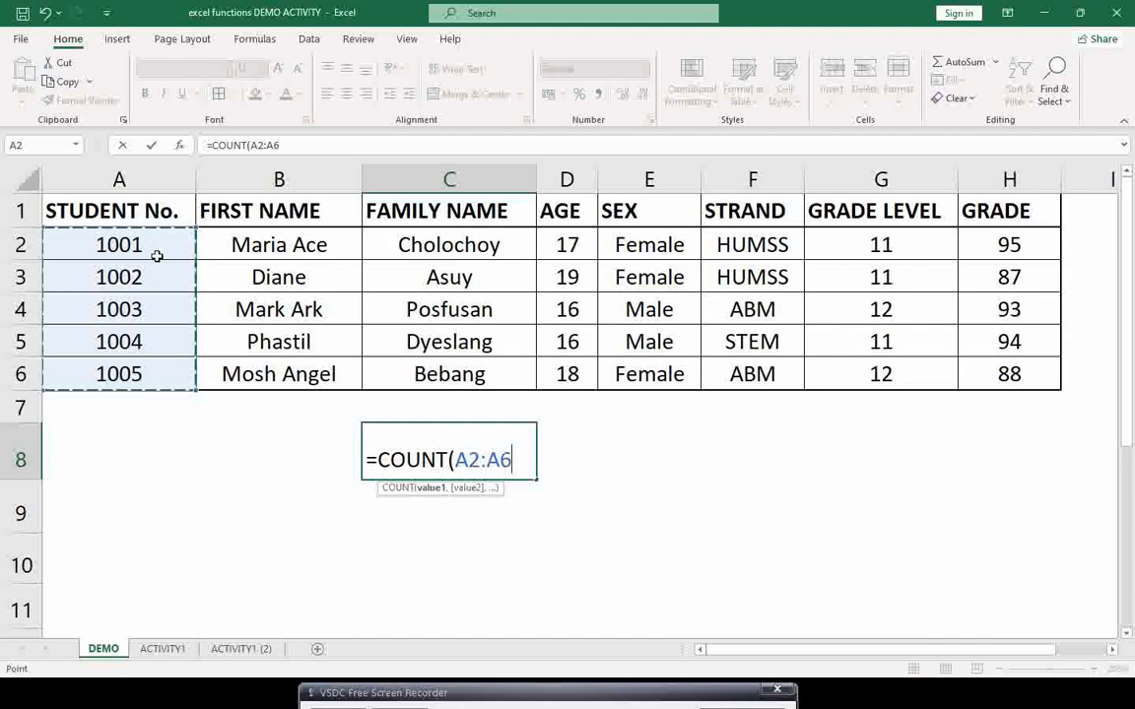
text())
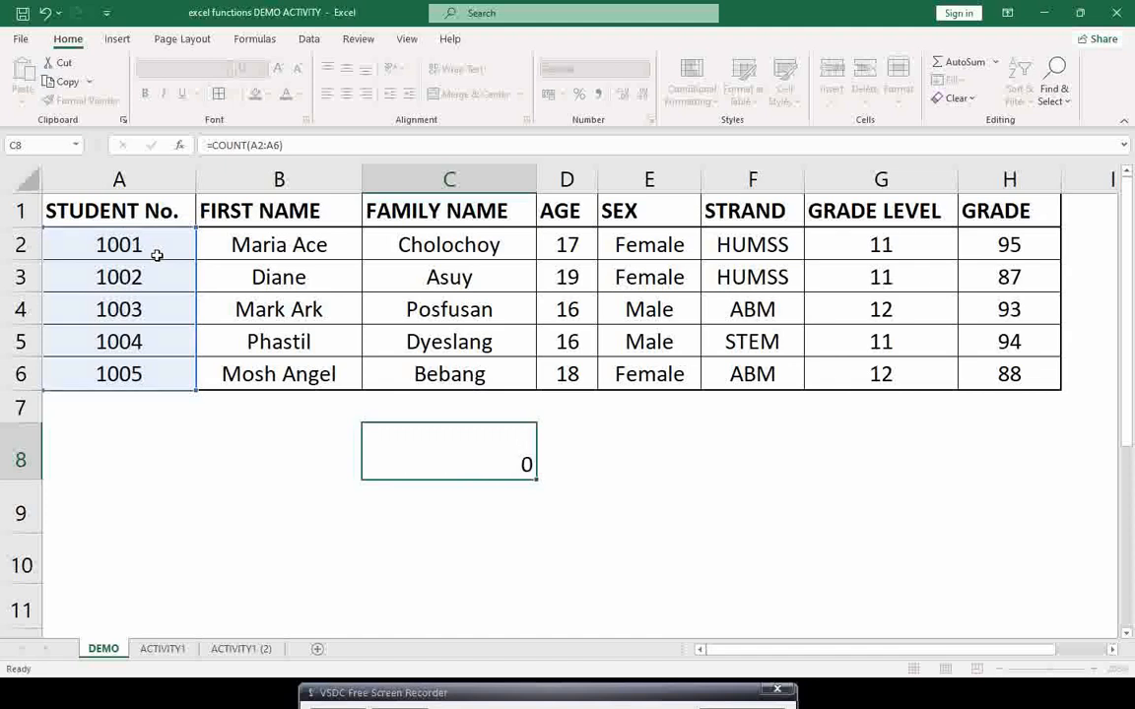
key(Return)
click(506, 469)
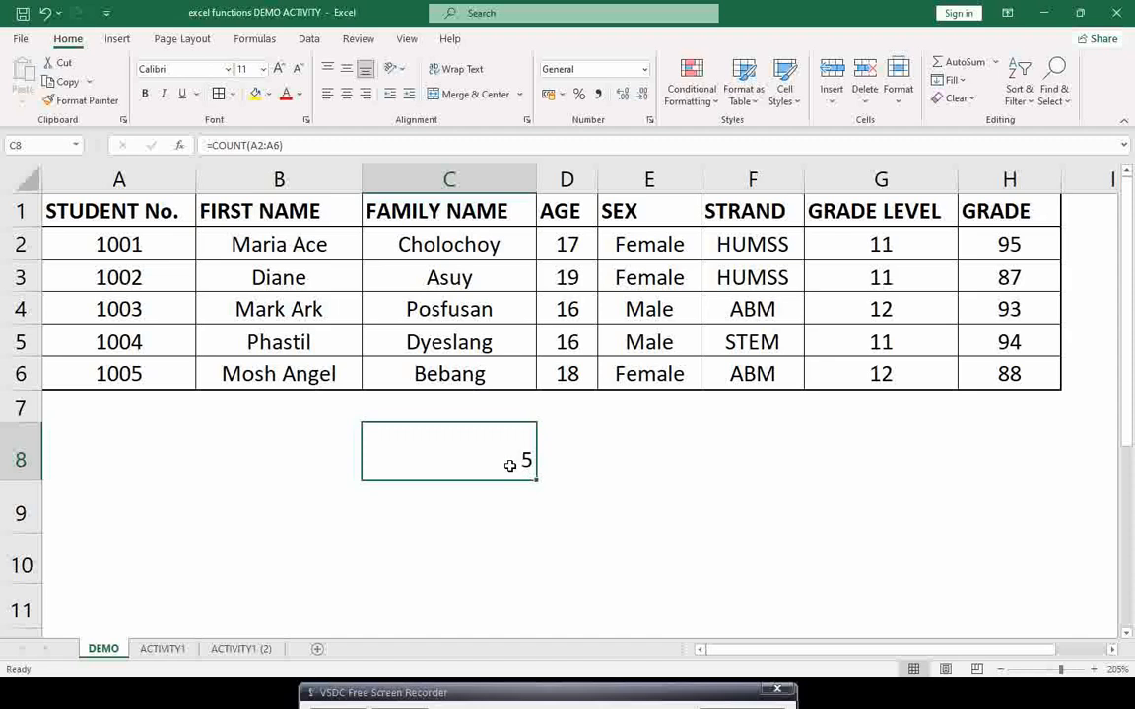
double_click(509, 465)
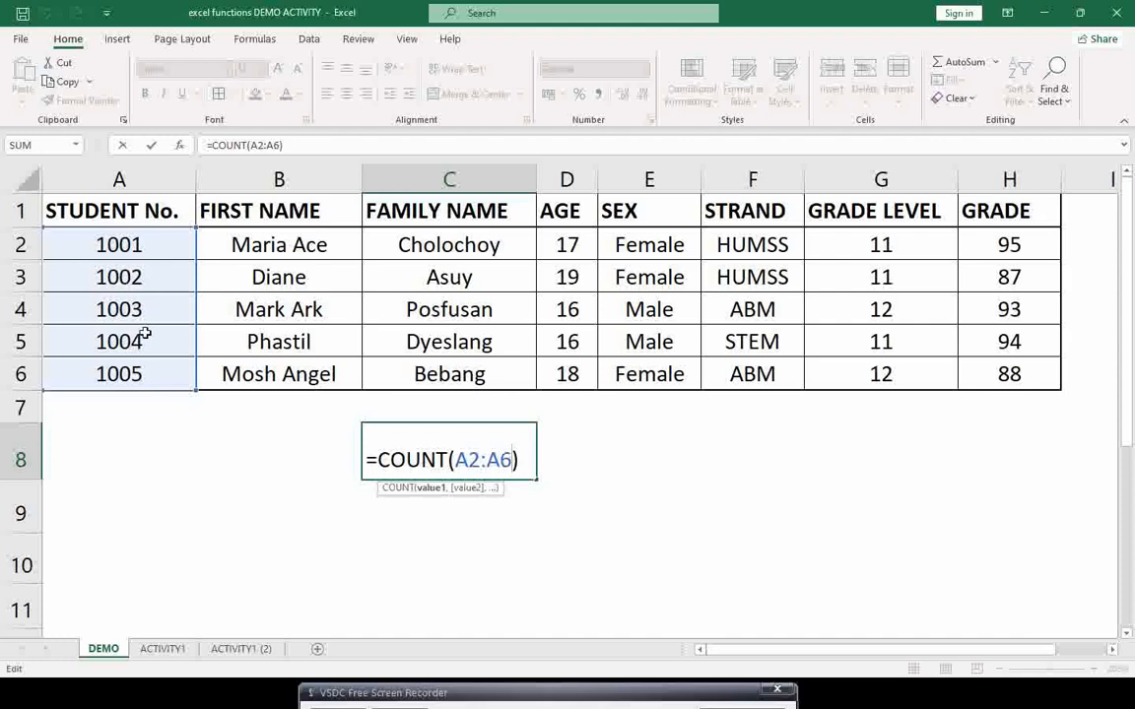
key(Escape)
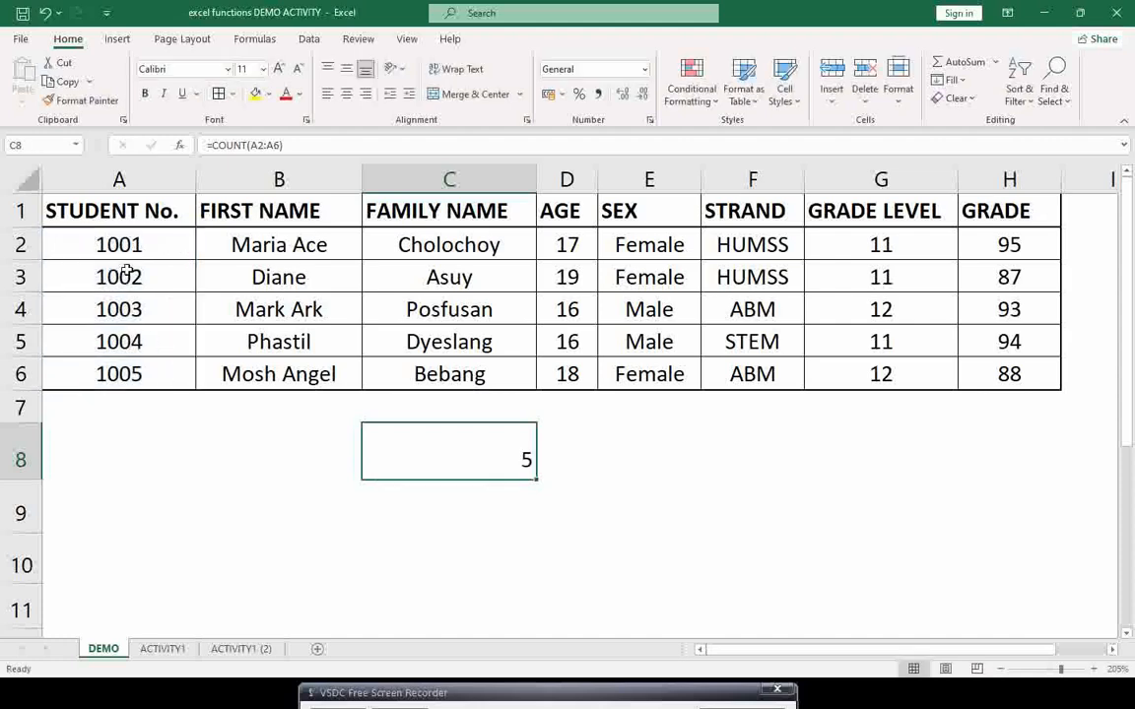
Clear the last student number in A6 to test the COUNT formula.
click(115, 243)
click(142, 372)
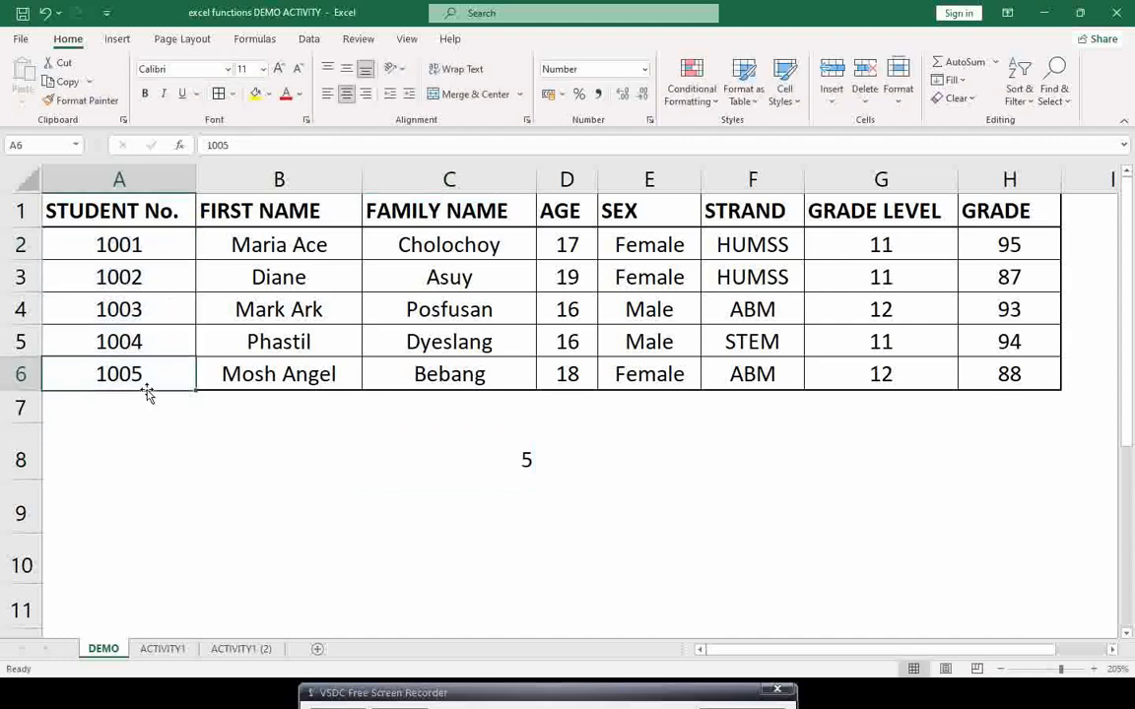
key(Delete)
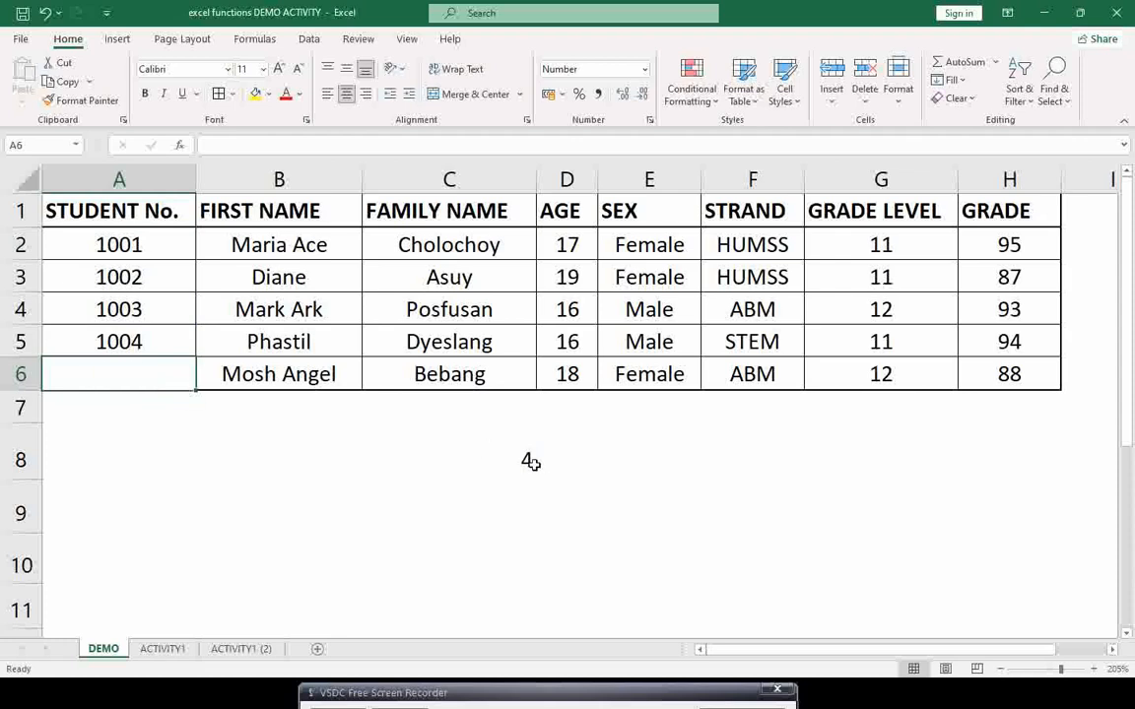
Check the COUNT formula in C8 against the remaining STUDENT No. entries in A2:A5.
click(510, 460)
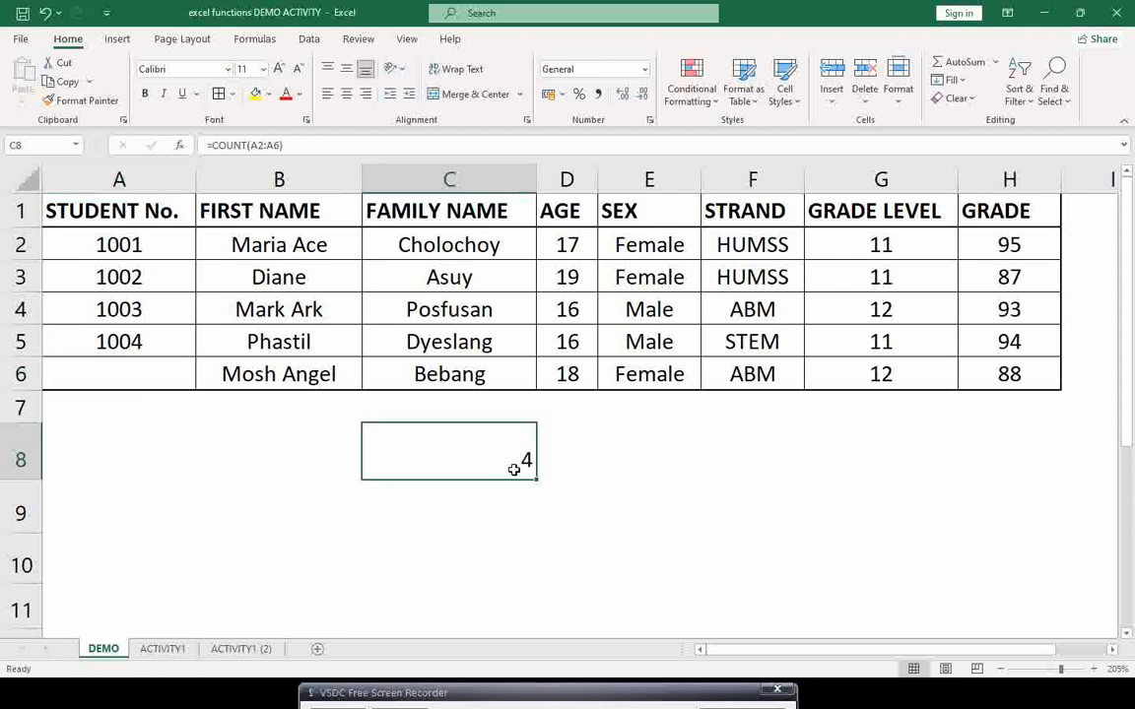
click(146, 349)
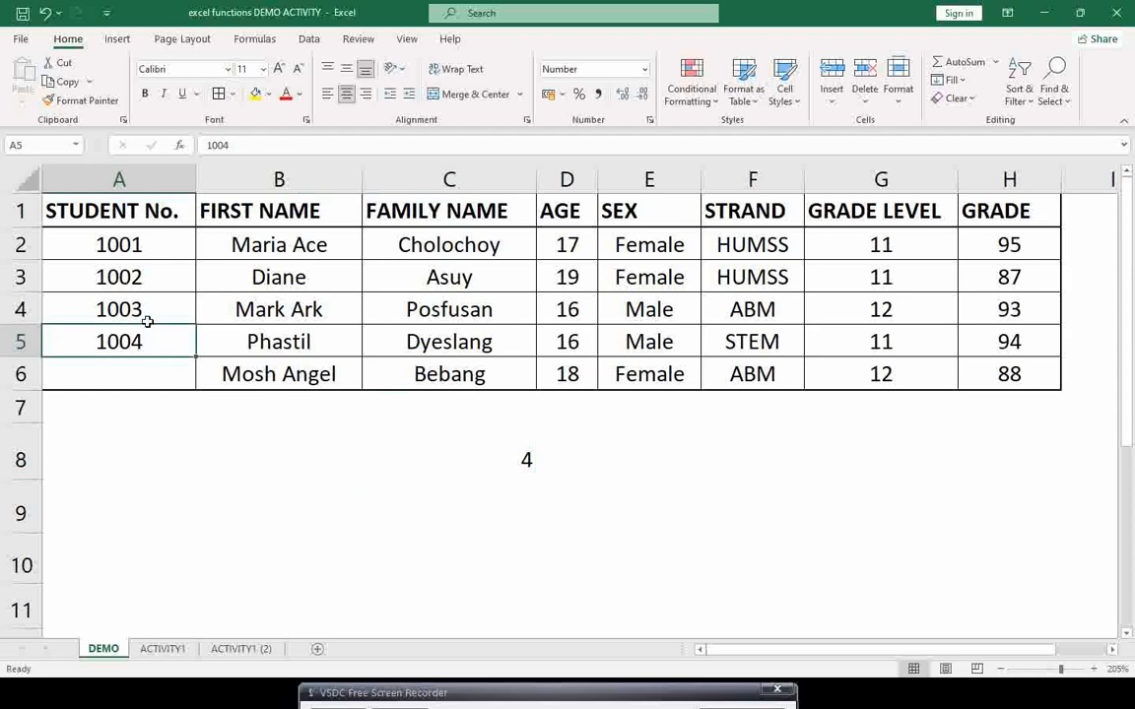
click(144, 247)
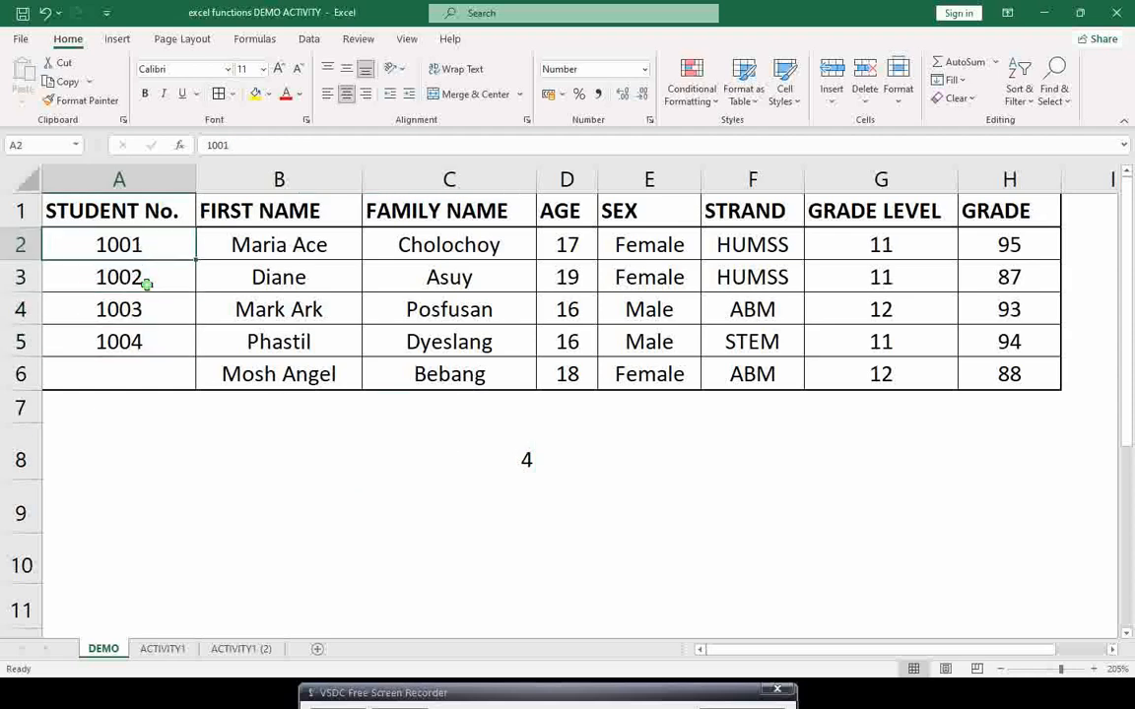
click(145, 310)
click(145, 339)
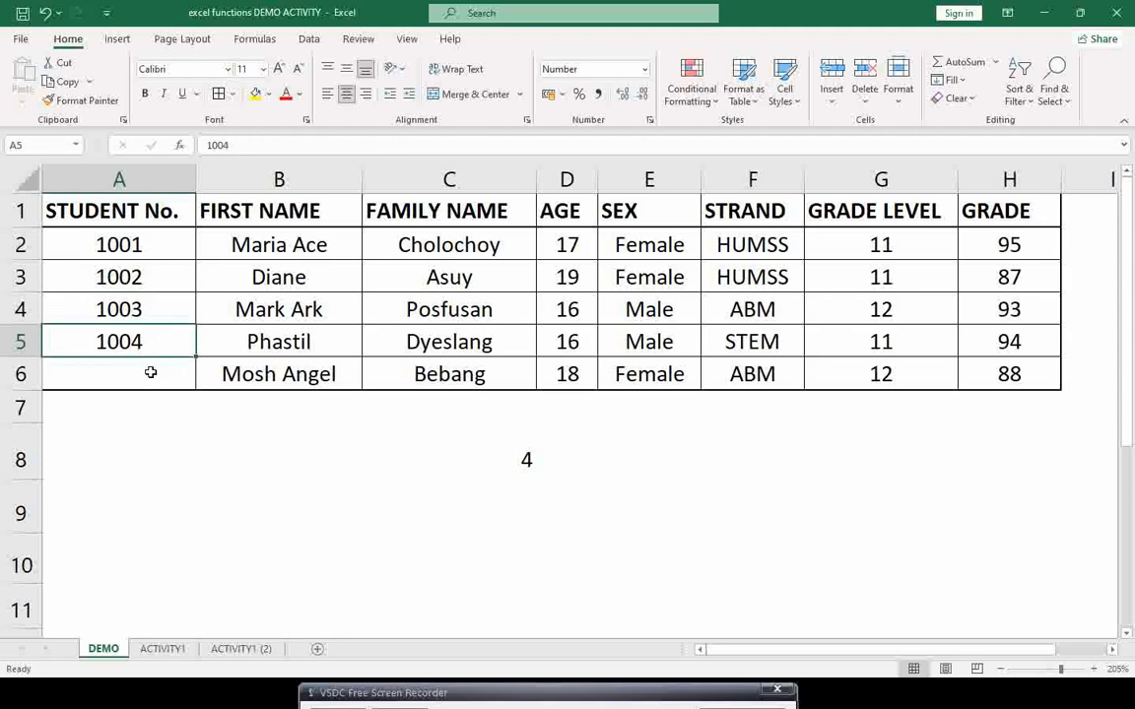
Re-enter the missing last student number in A6, continuing the sequence above it.
click(150, 372)
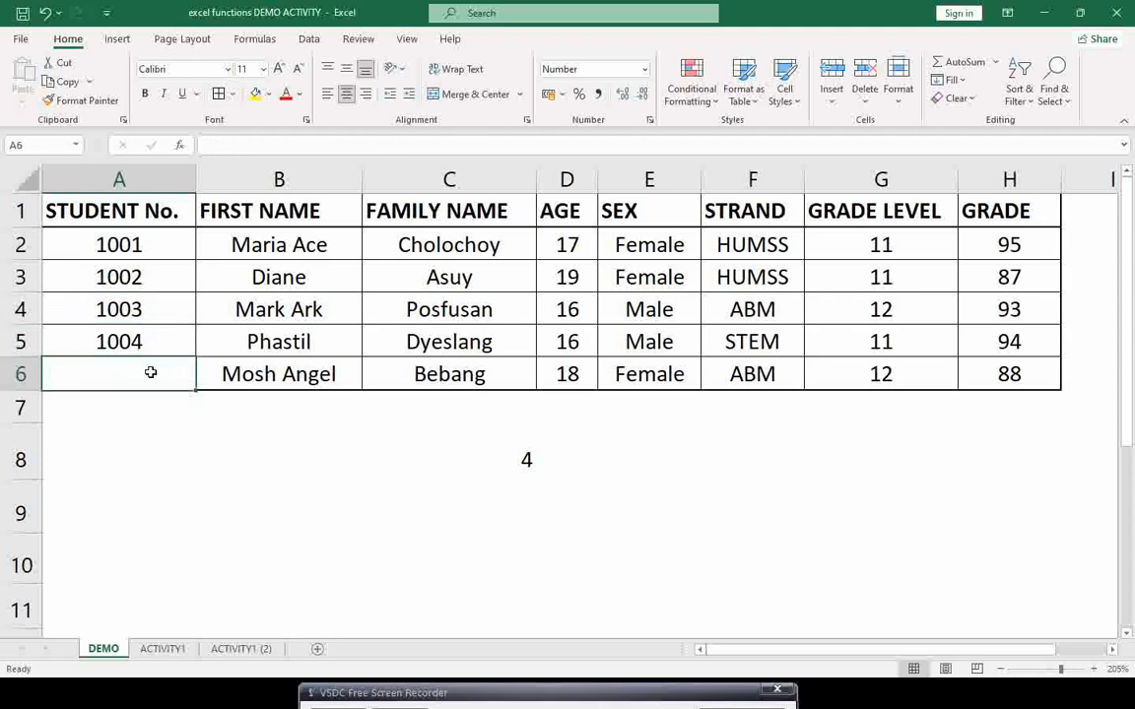
text(100)
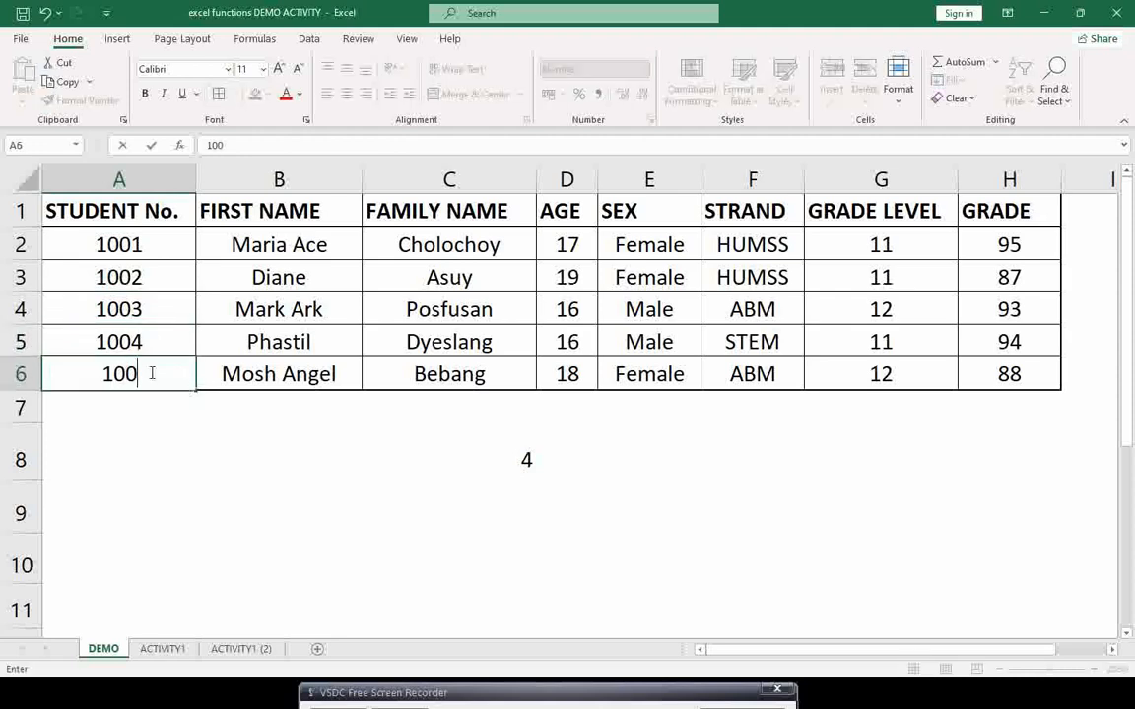
text(5)
key(Return)
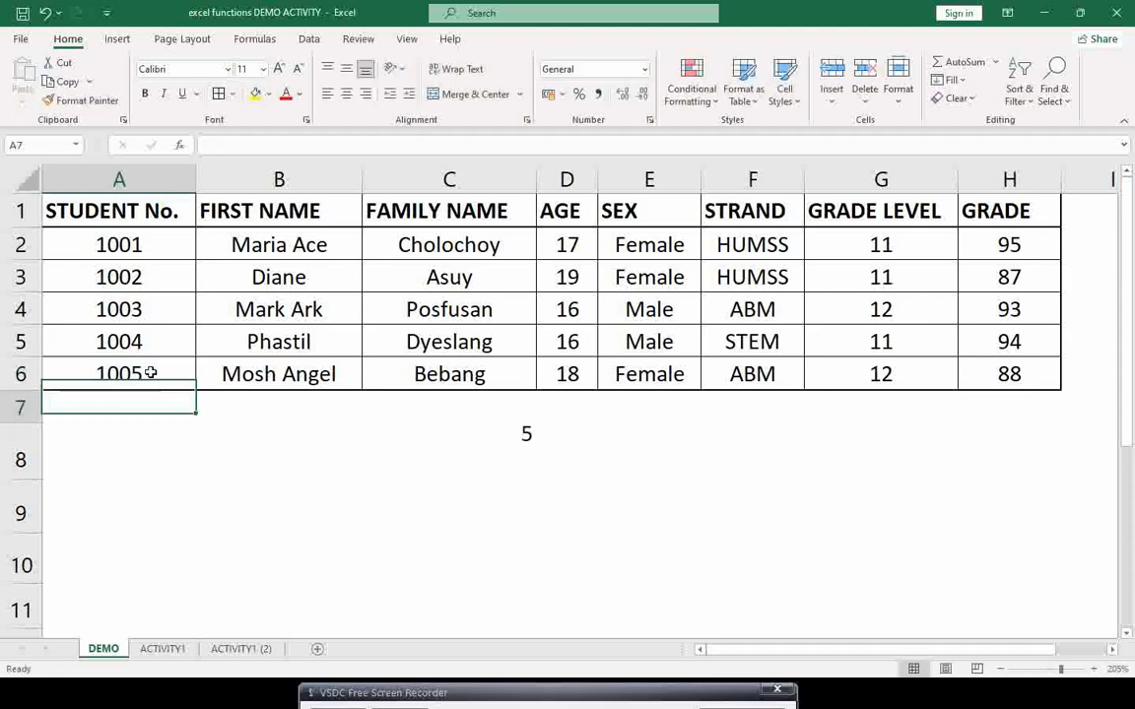
Review the COUNT formula in C8, glance at the COUNT slide, and clear the formula from C8.
click(524, 458)
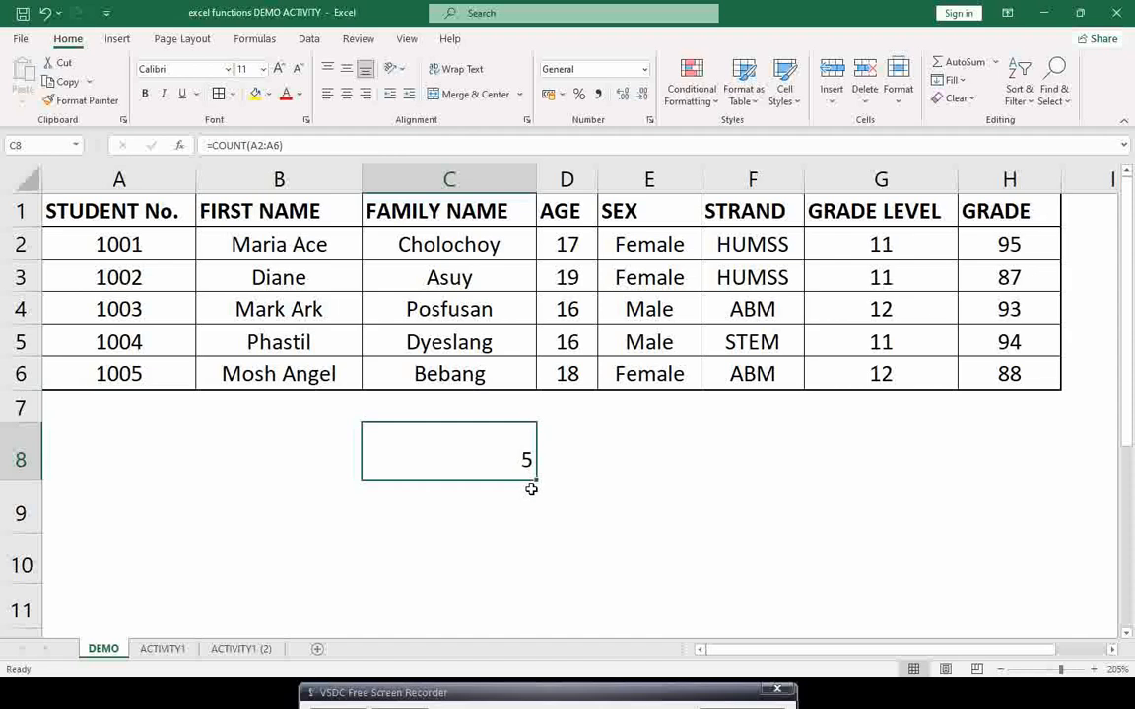
key(alt+Tab)
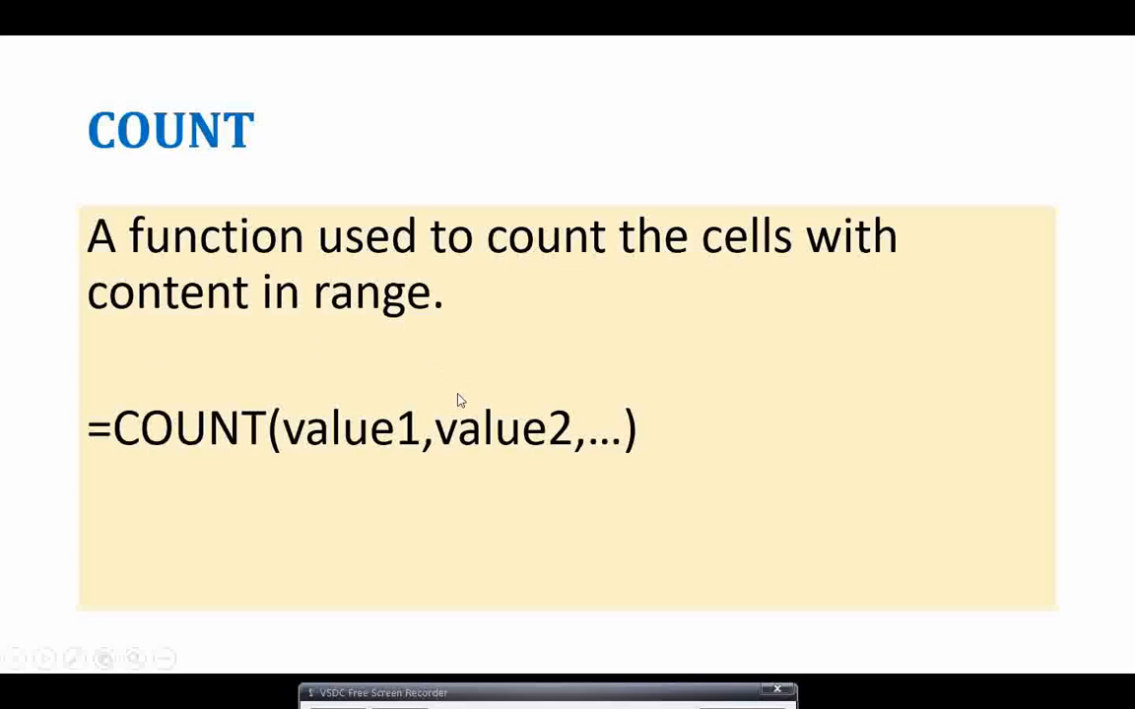
key(alt+Tab)
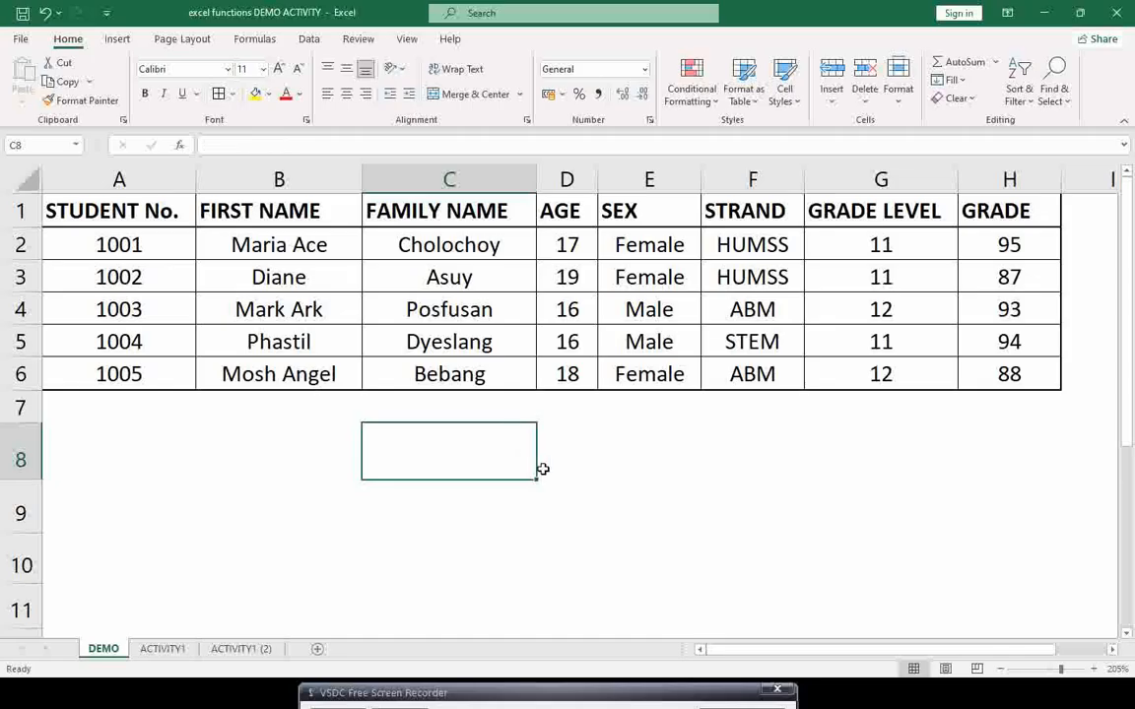
Advance the slideshow to the MIN function slide, reveal its definition and syntax, and return to the Excel workbook.
key(alt+Tab)
click(306, 292)
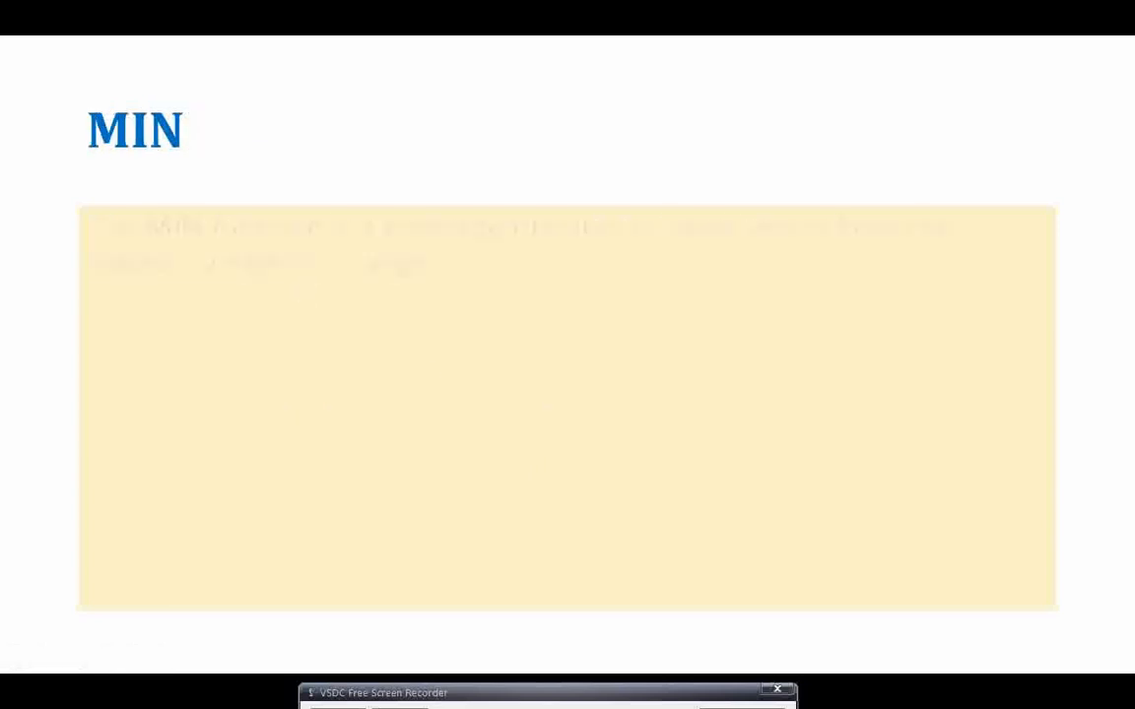
key(space)
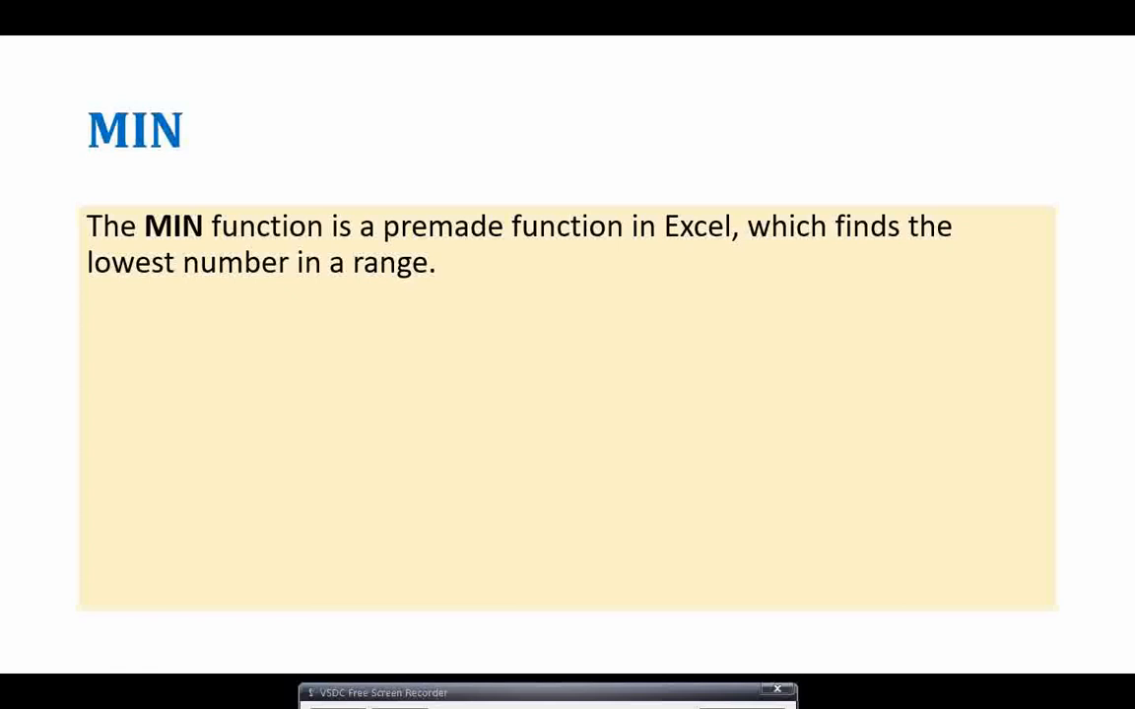
key(Right)
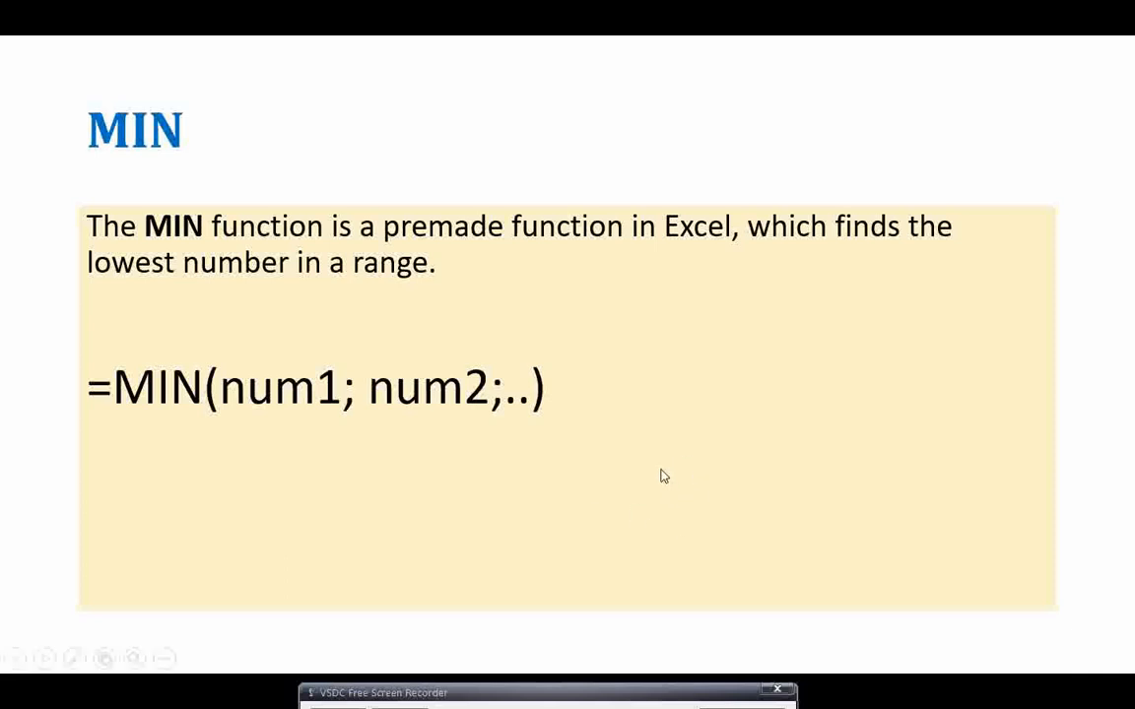
key(alt+Tab)
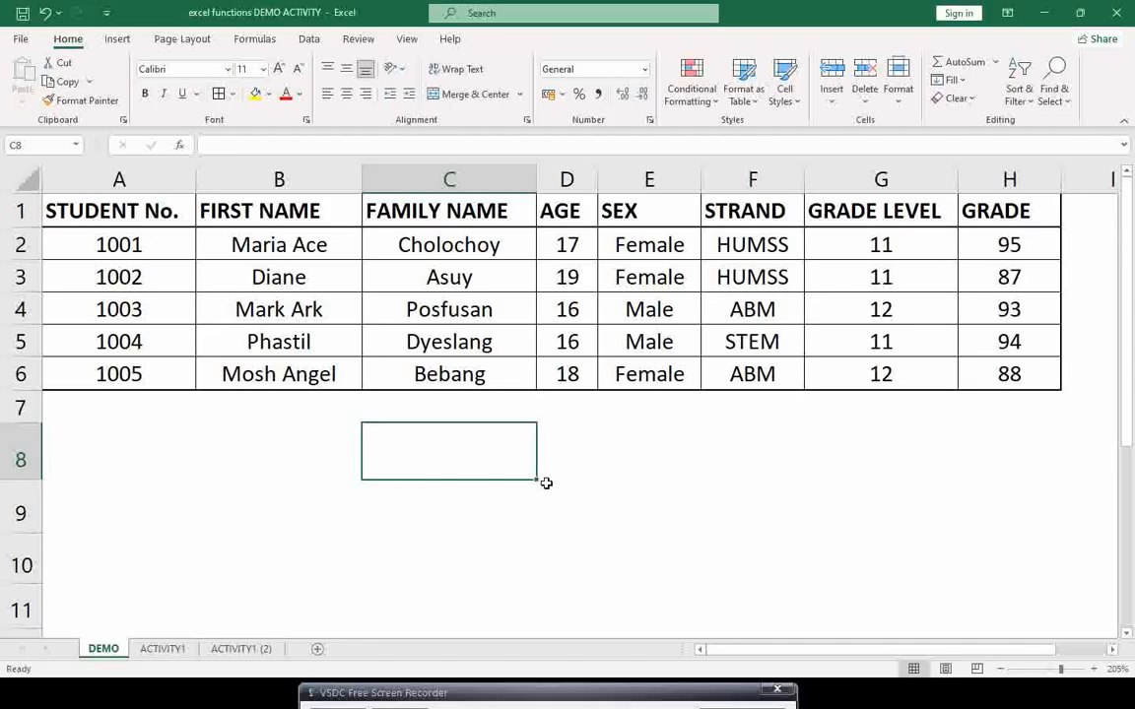
Find the lowest value of the GRADE column in C8 with =MIN(H2:H6).
click(585, 475)
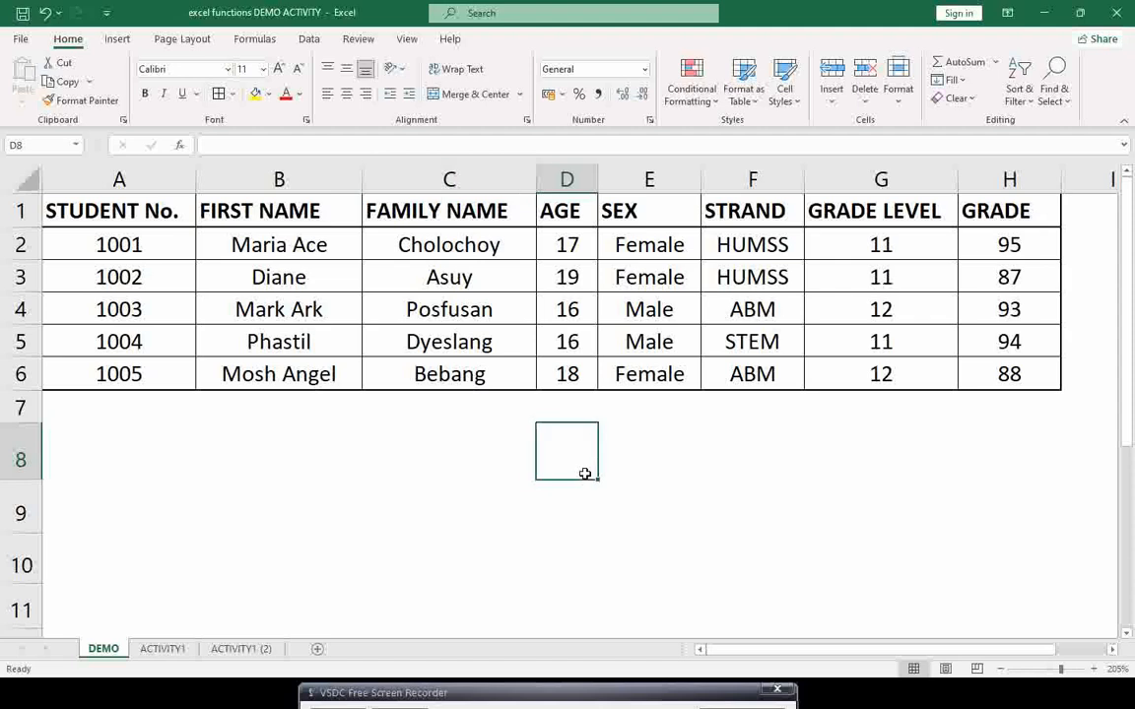
click(502, 467)
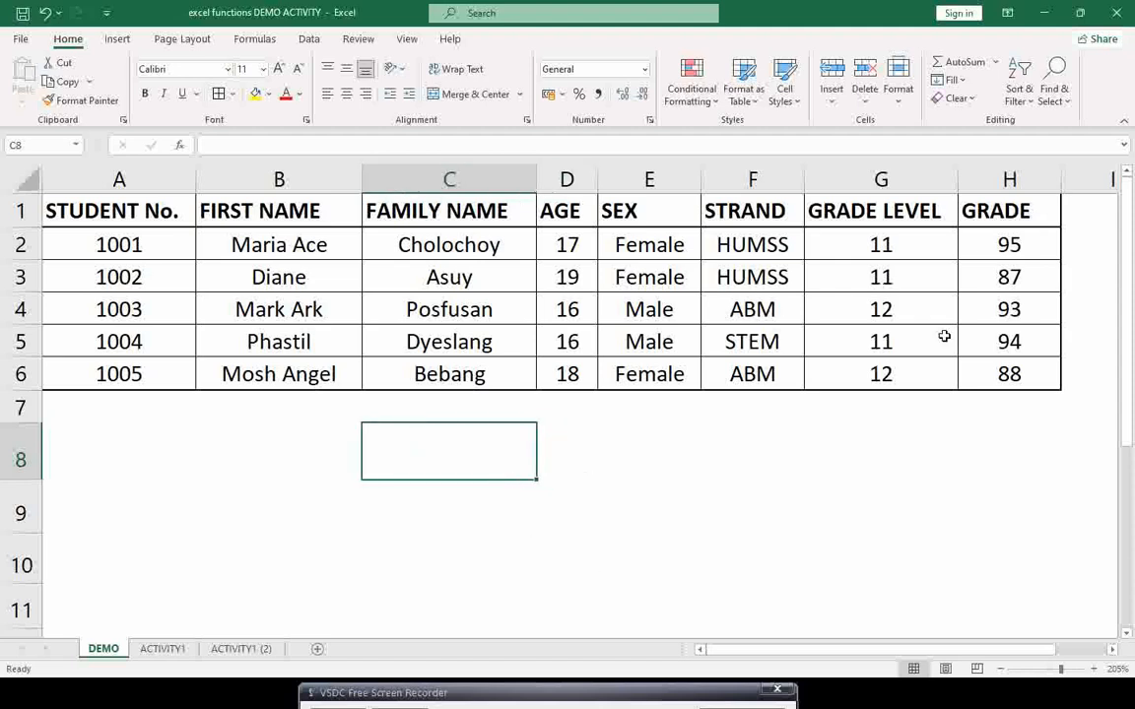
click(998, 179)
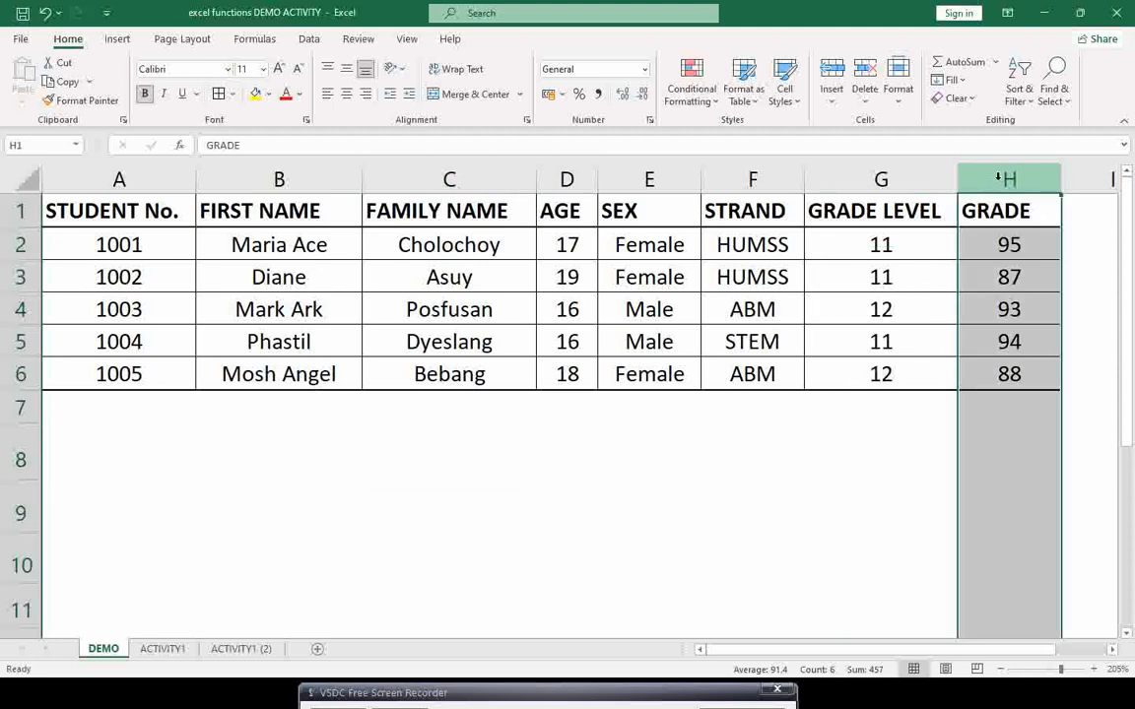
click(523, 473)
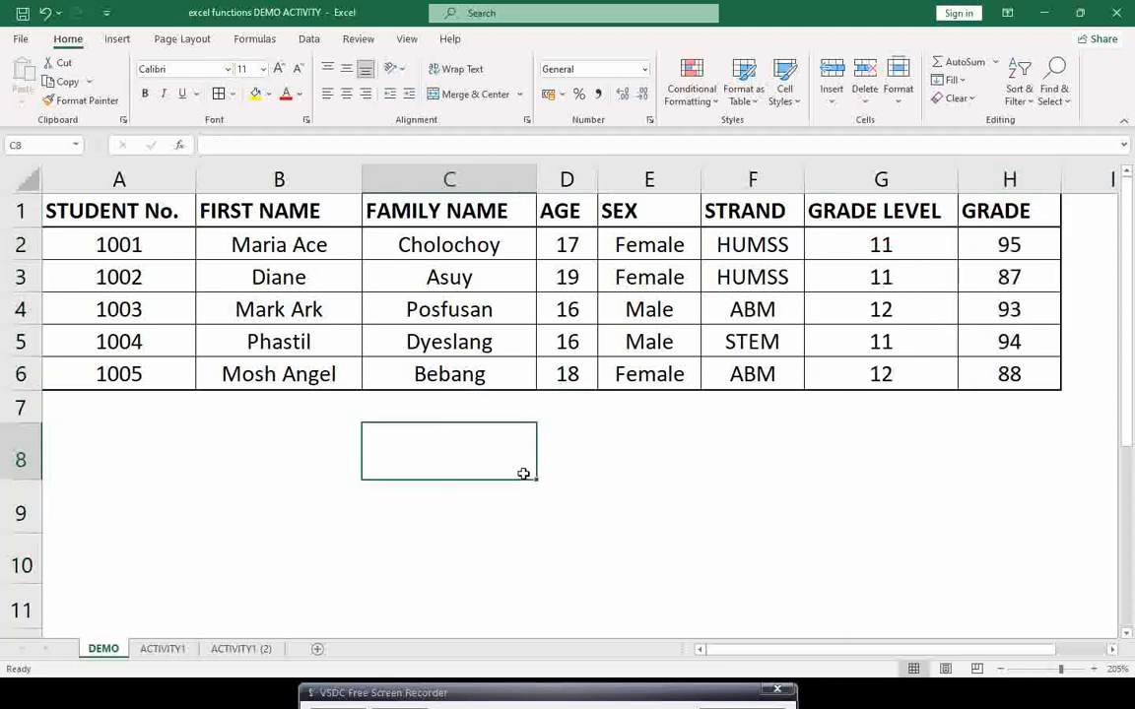
text(=MIN()
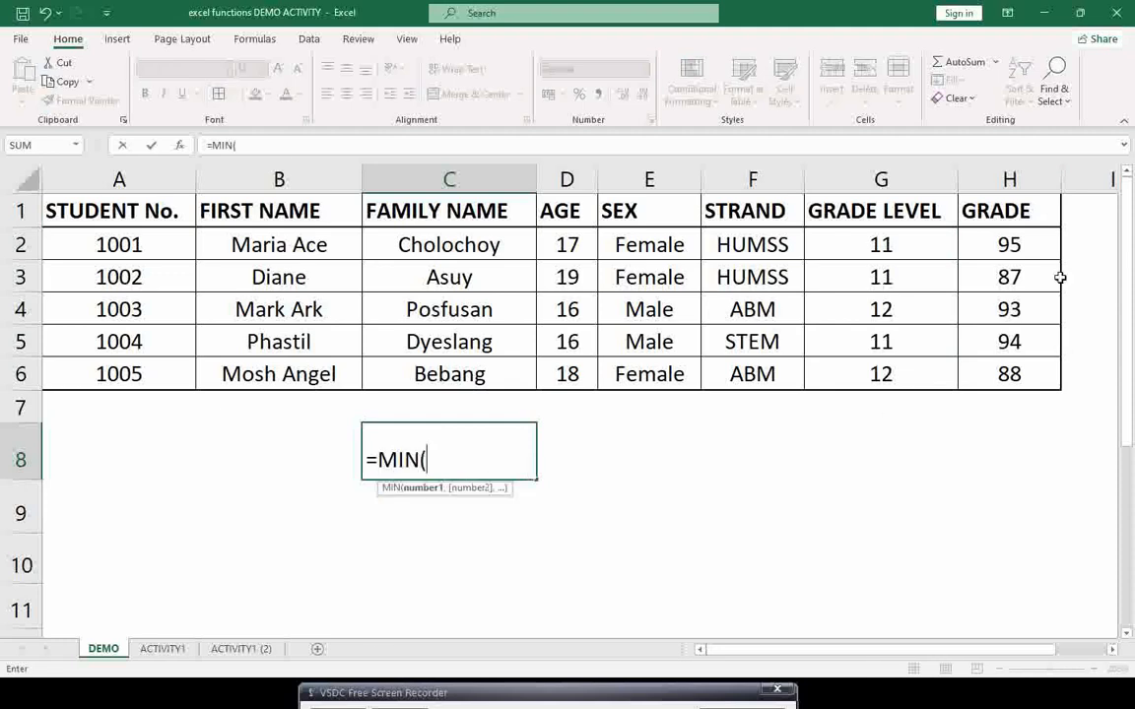
click(1035, 241)
drag(1034, 240, 1034, 374)
text())
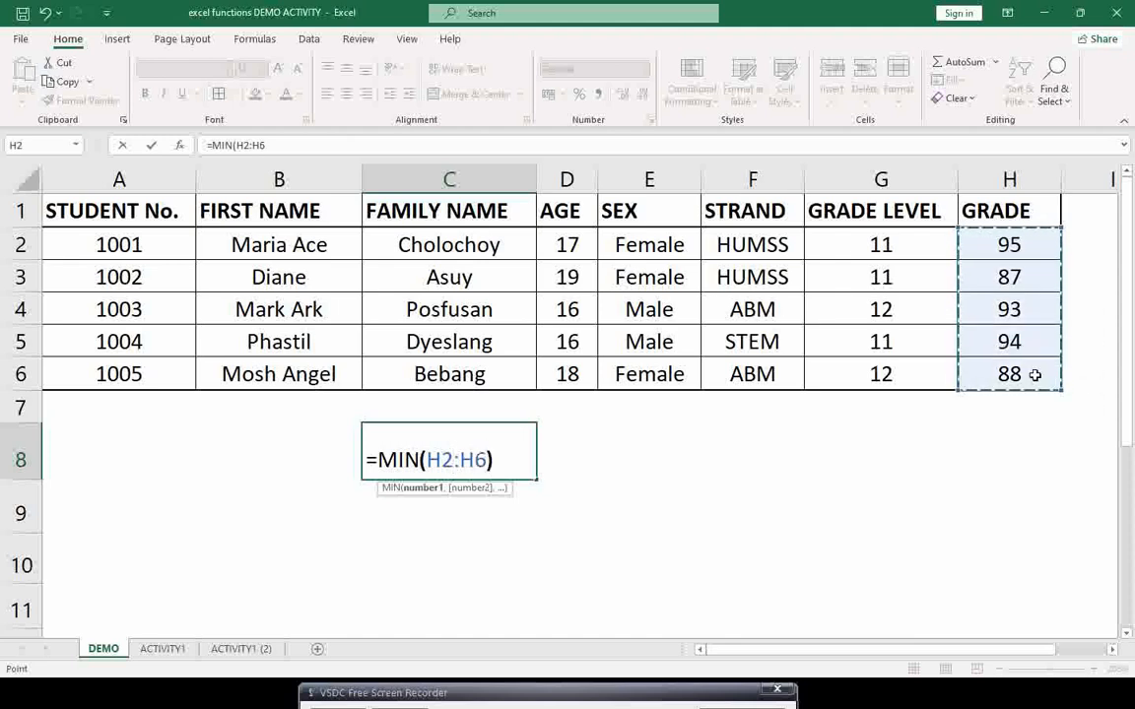
key(Return)
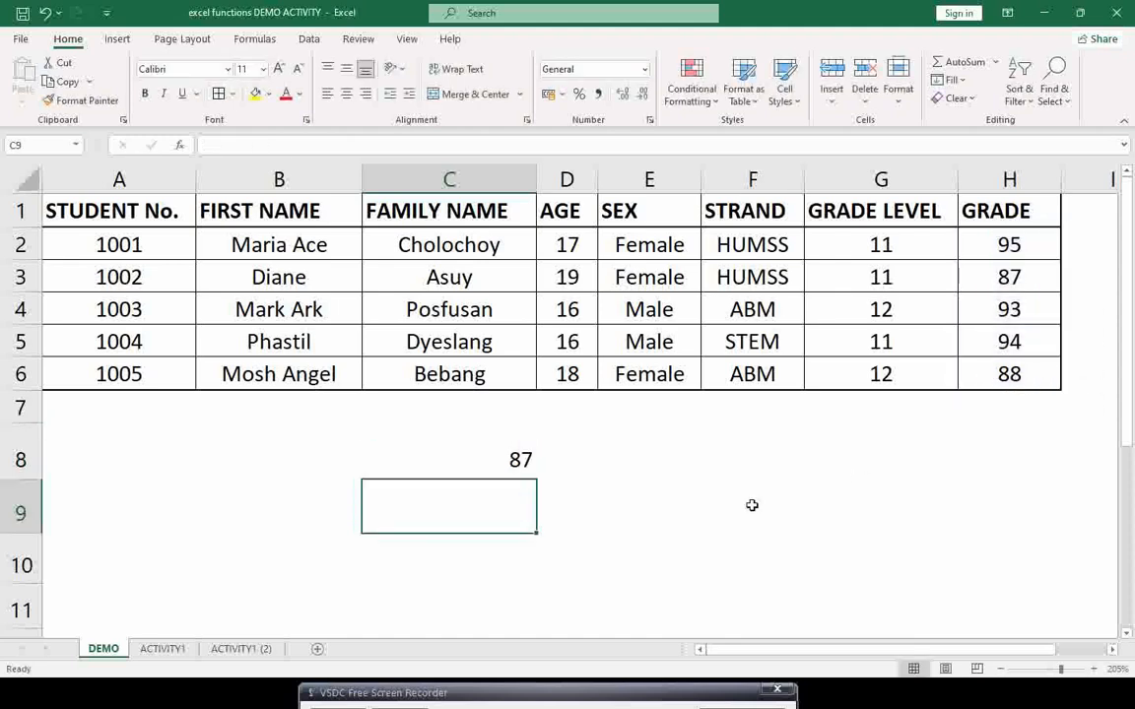
Compare the MIN result in C8 with the matching grade in H3, and open the formula in C8.
click(517, 458)
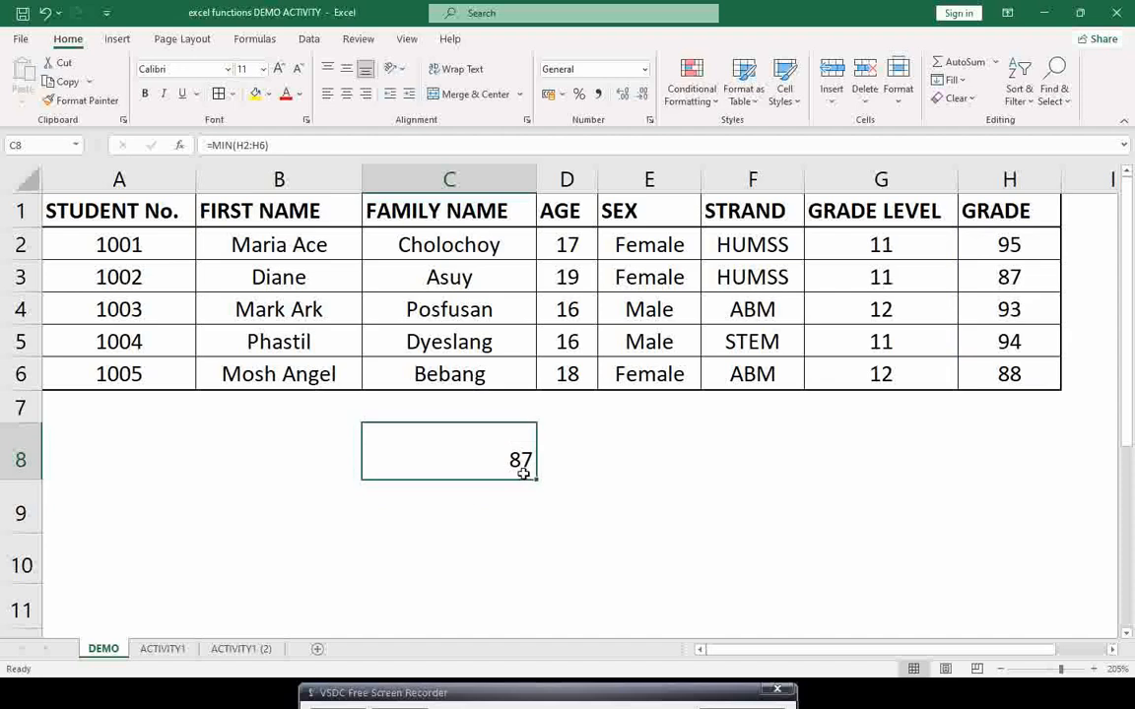
click(1019, 282)
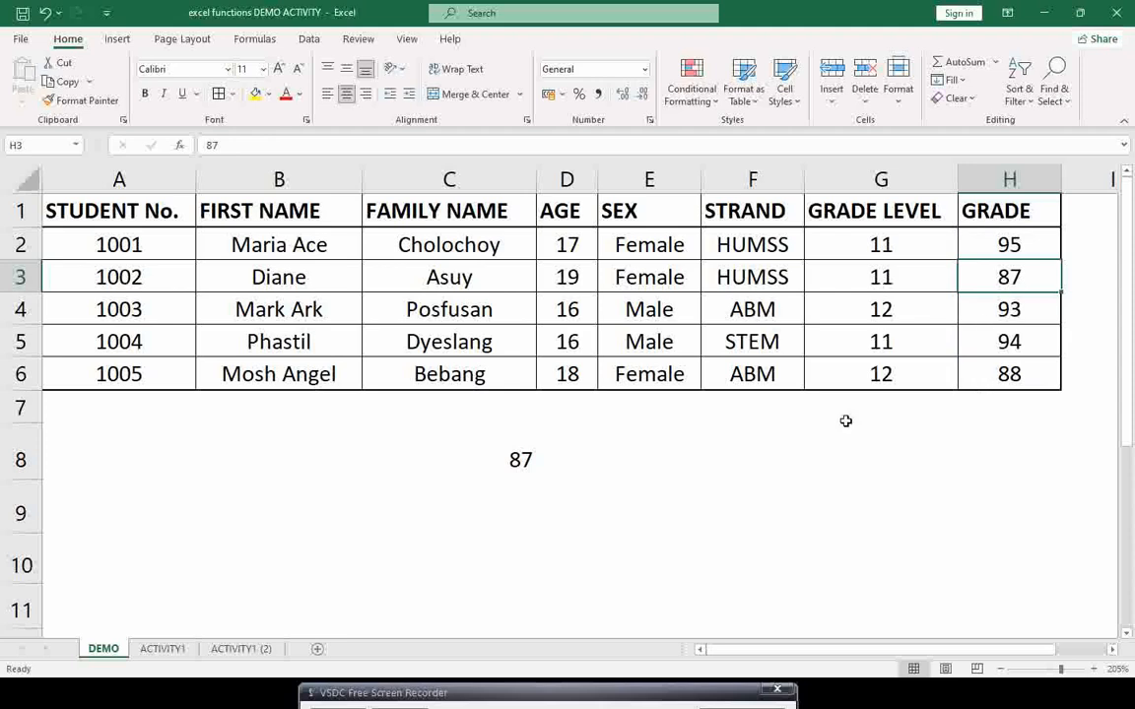
click(522, 465)
double_click(522, 464)
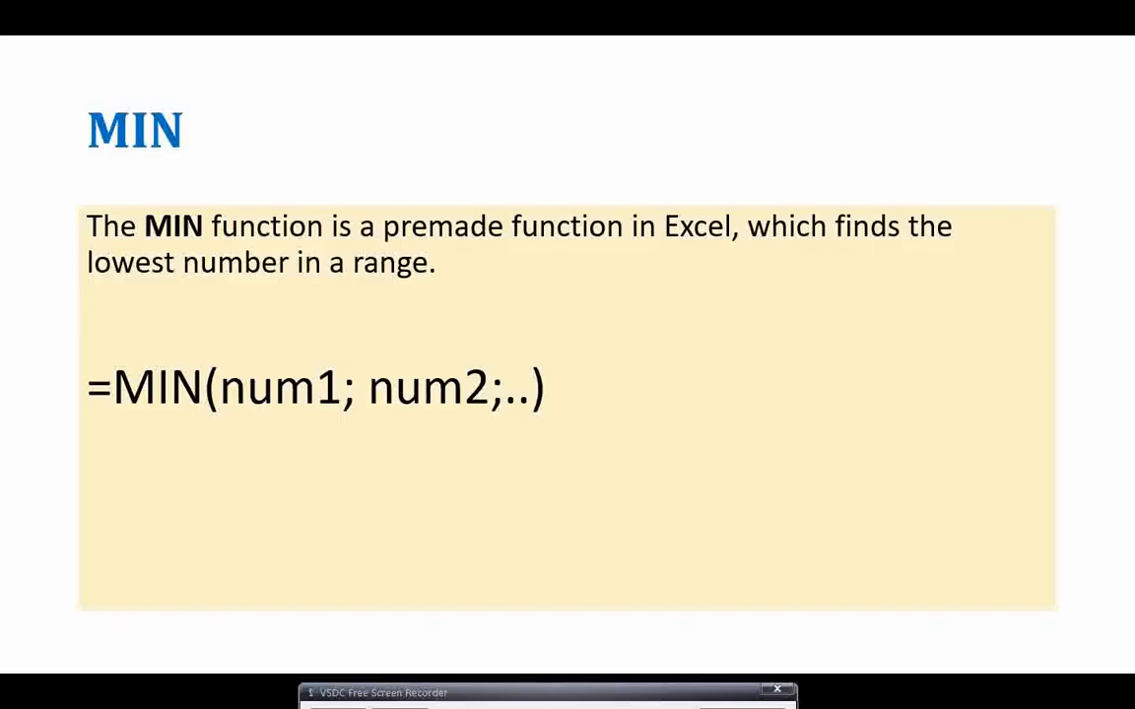
Advance the slideshow to the MAX function slide, reveal its definition and syntax, and return to the Excel workbook.
key(Right)
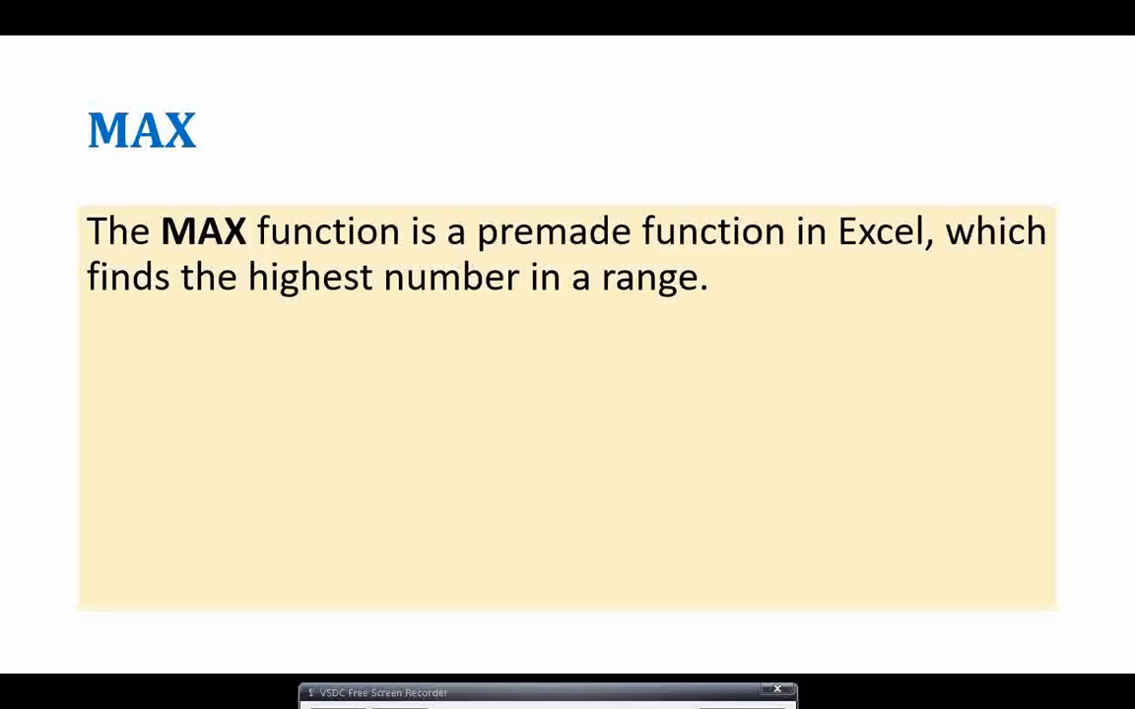
key(Right)
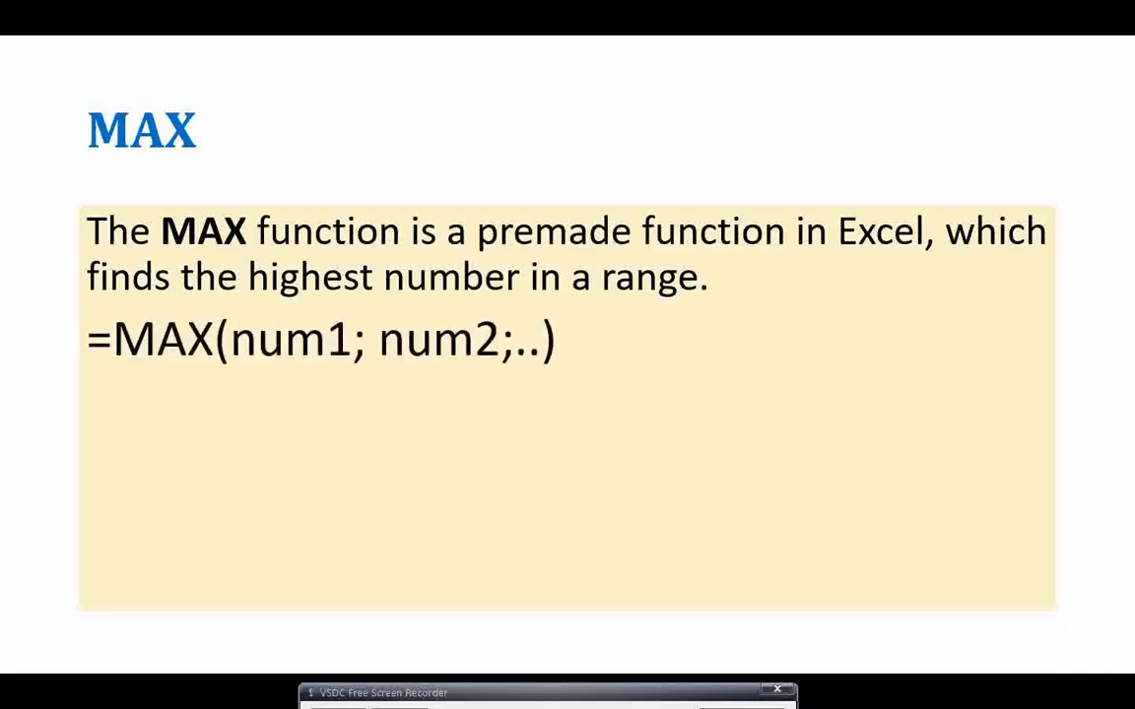
key(alt+Tab)
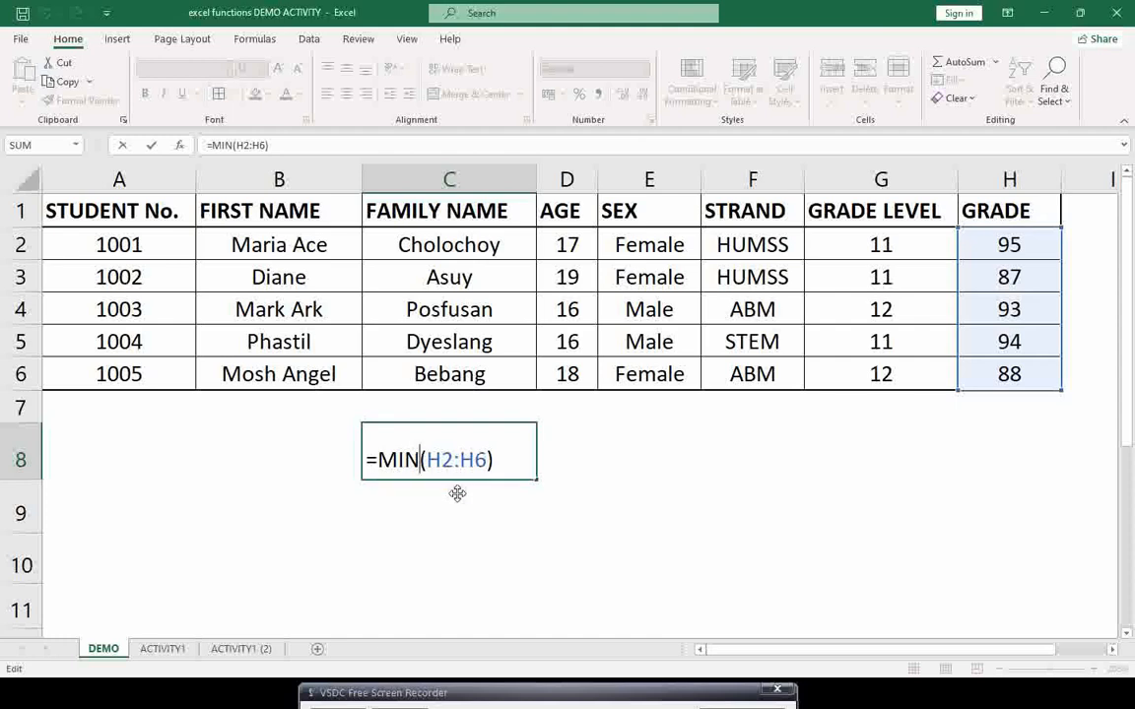
Change the formula in C8 to =MAX(H2:H6) to find the highest grade.
key(BackSpace)
key(BackSpace)
text(AX)
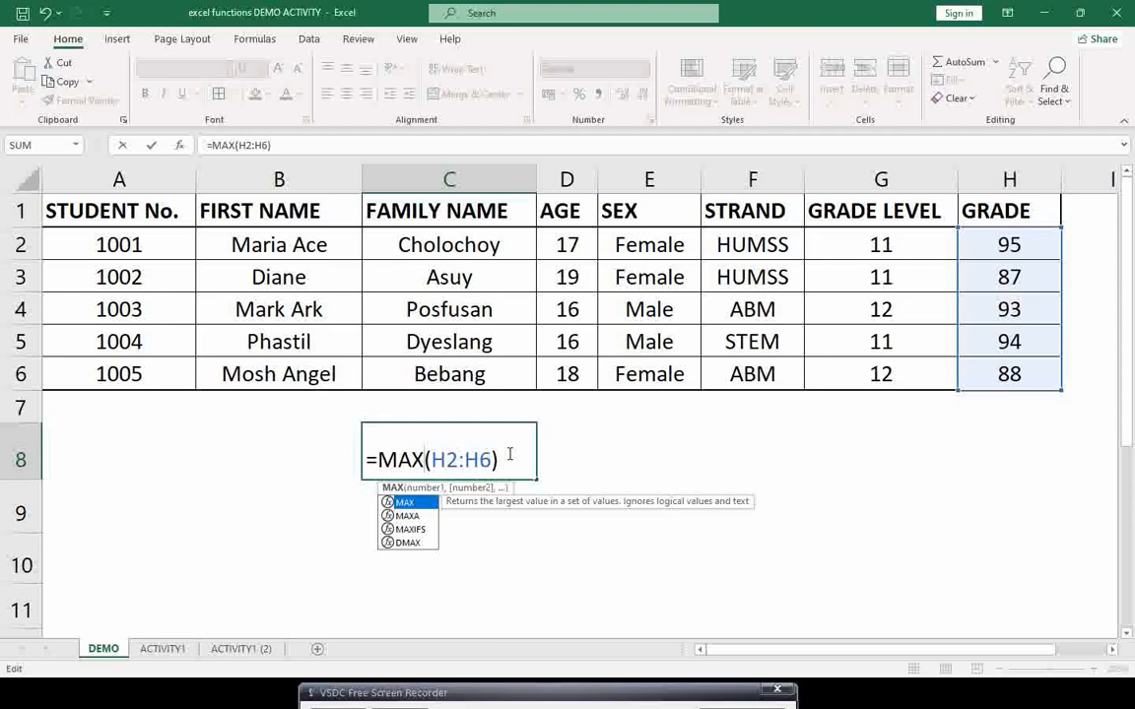
key(Return)
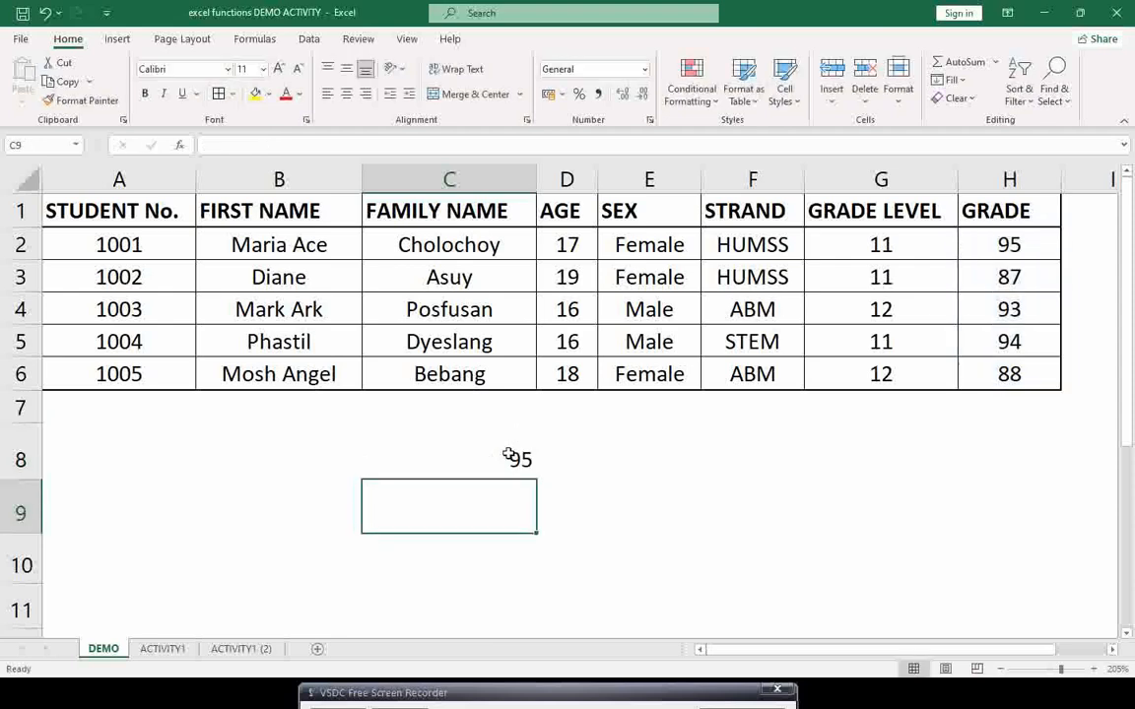
Compare the MAX result in C8 with the grades in H2:H6, and inspect the formula's range.
click(510, 458)
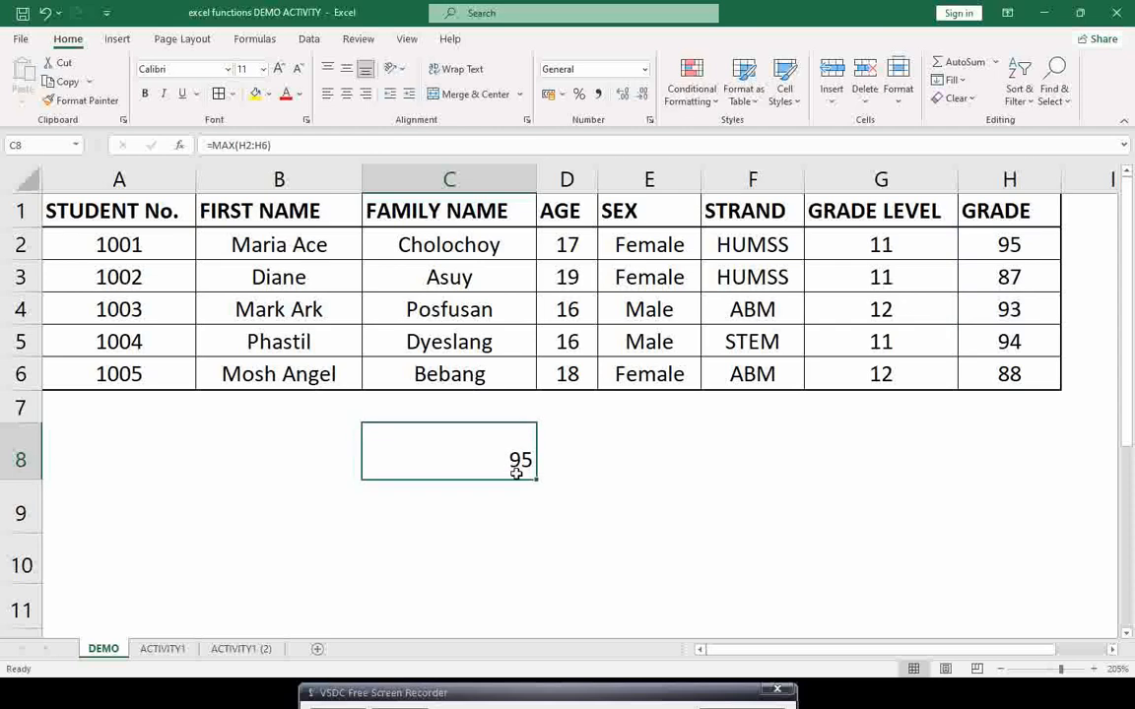
drag(1016, 245, 1028, 362)
click(1008, 246)
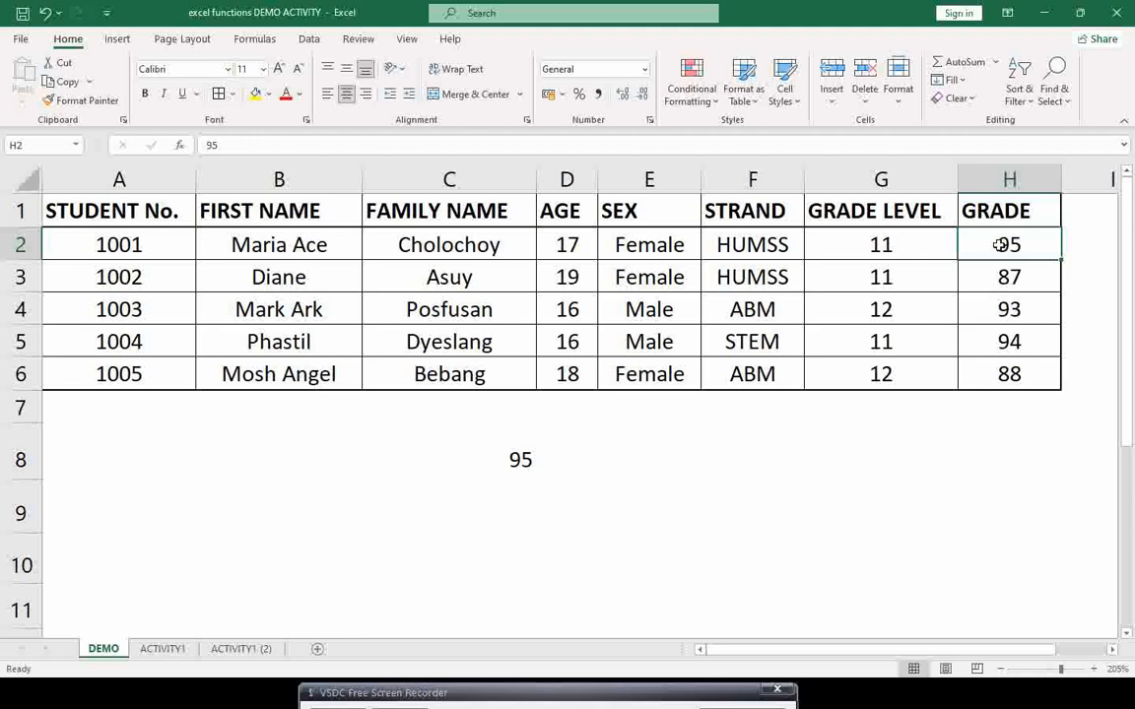
double_click(517, 460)
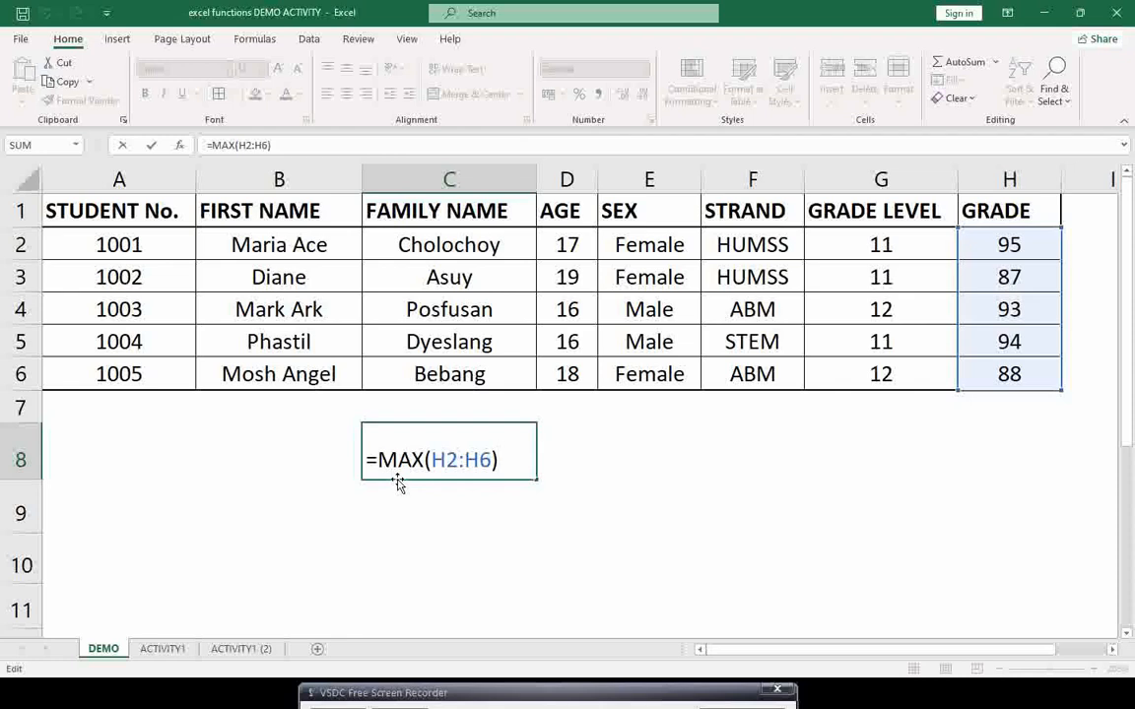
key(Escape)
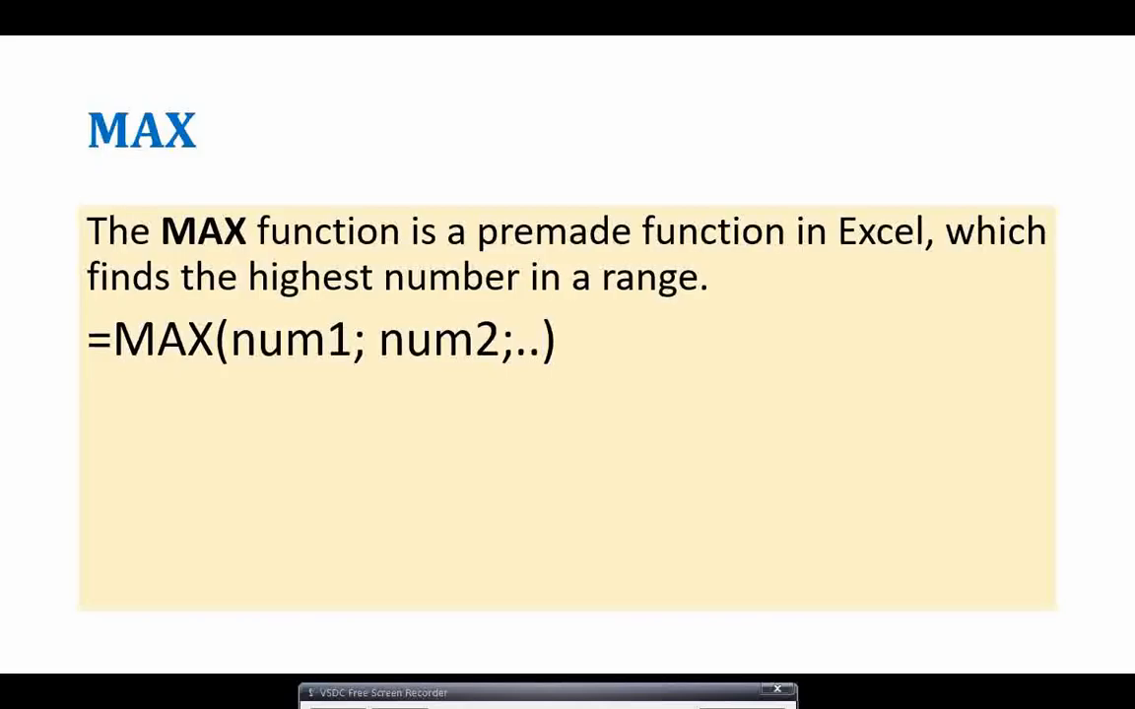
Advance the slideshow to the MEDIAN function slide, reveal its definition and syntax, and return to the Excel workbook.
key(Right)
key(Right)
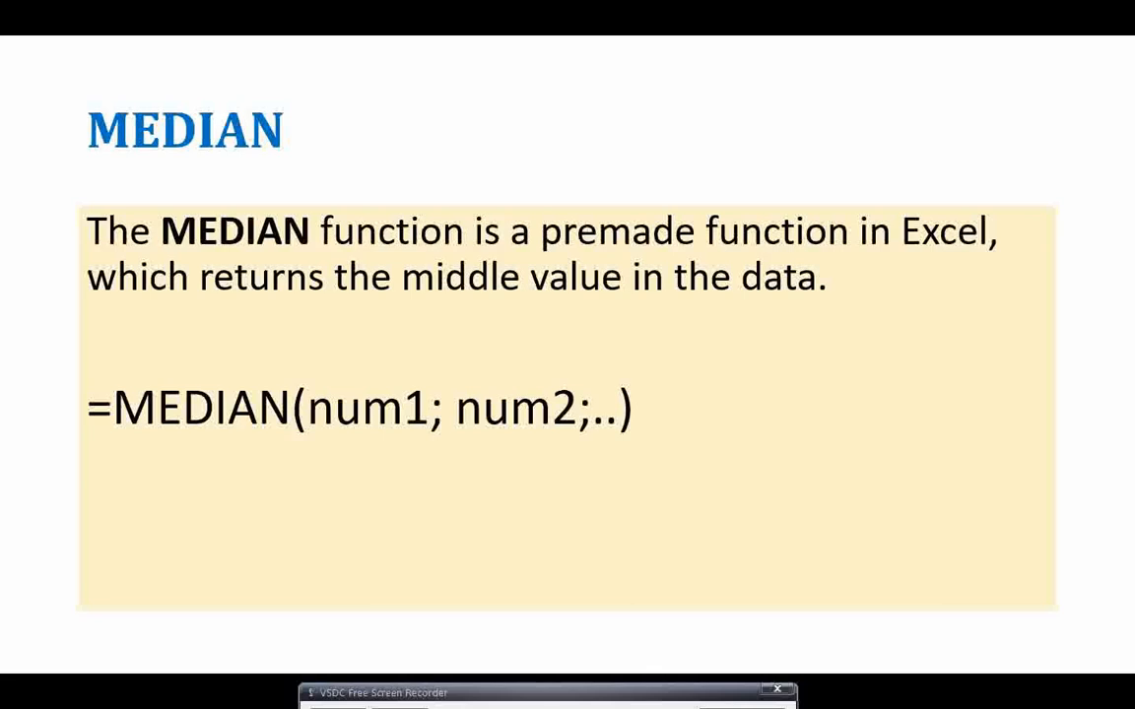
key(alt+Tab)
Enter the formula =MEDIAN(H2:H6) in C8 to find the middle grade.
text(=)
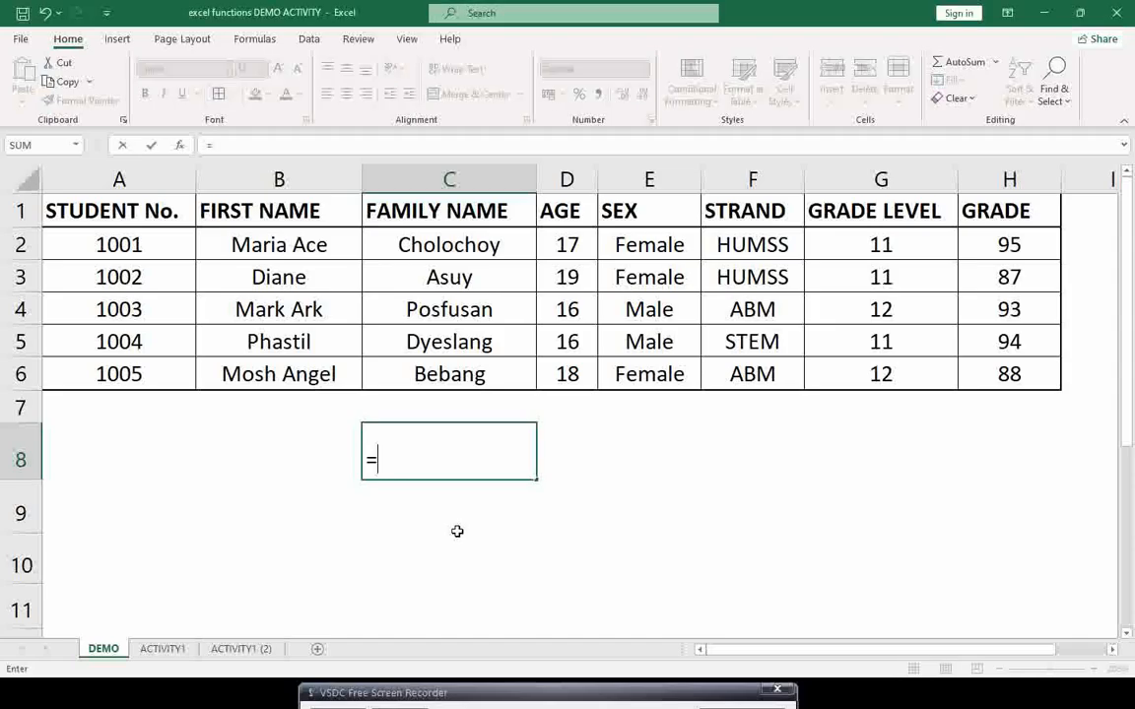
text(MEDIAN()
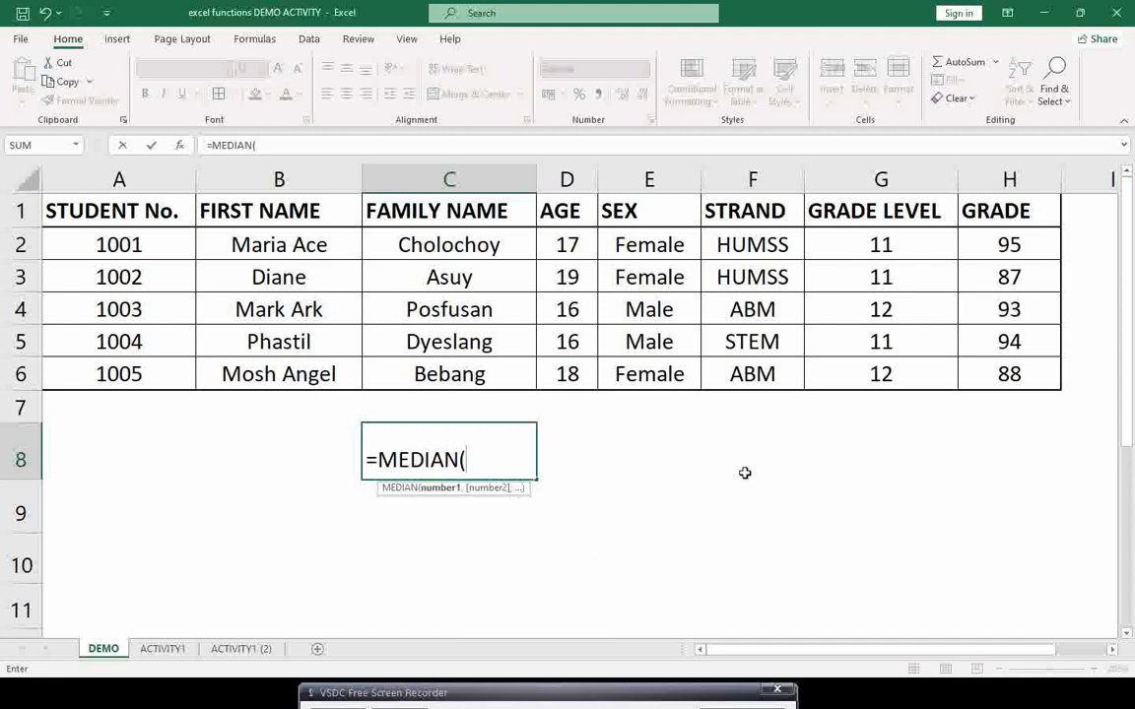
drag(1010, 245, 1020, 380)
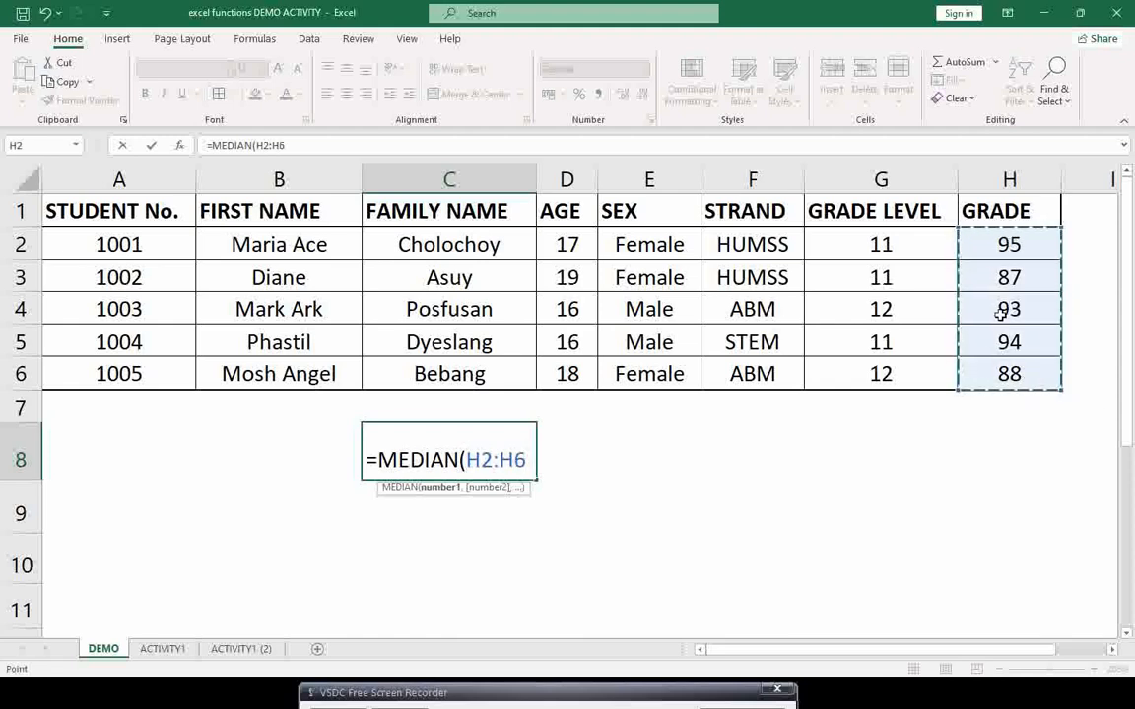
text())
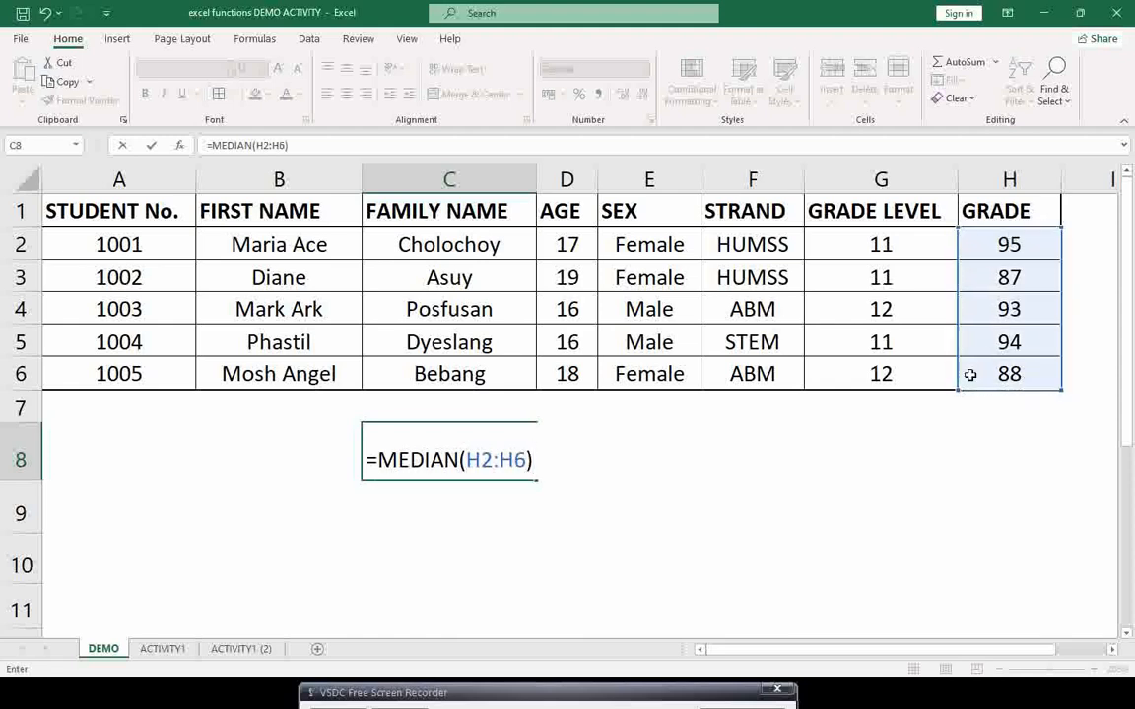
key(Return)
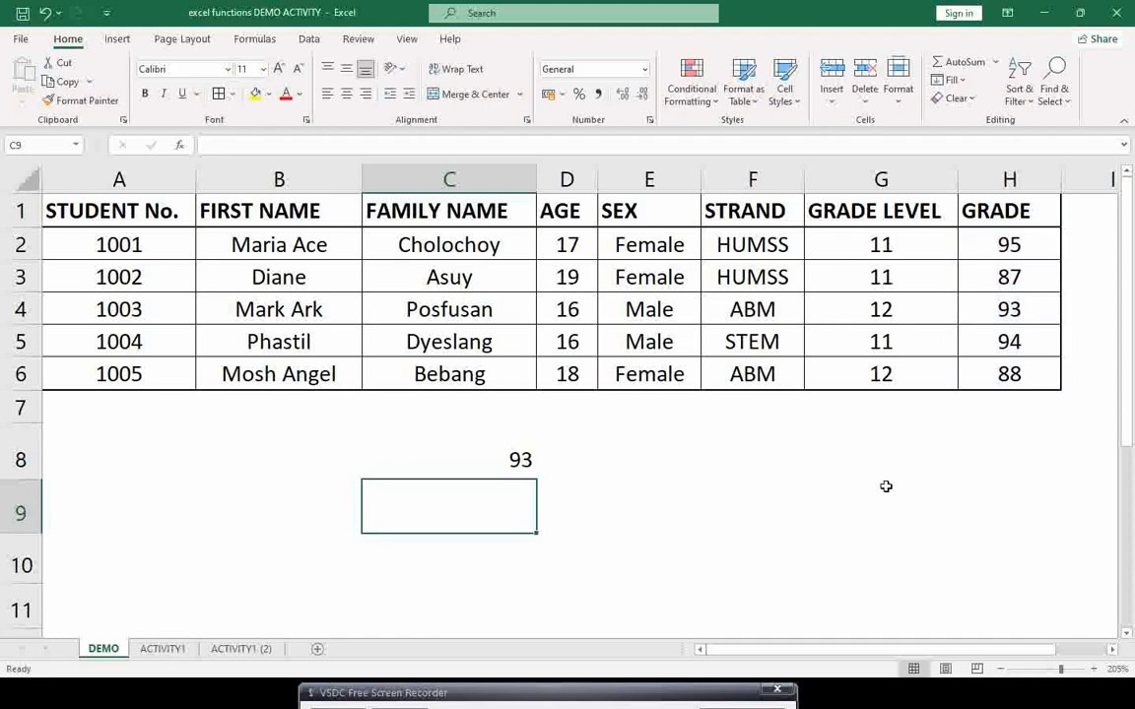
Inspect the MEDIAN formula in C8 and the grade range it refers to, leaving it unchanged.
click(503, 455)
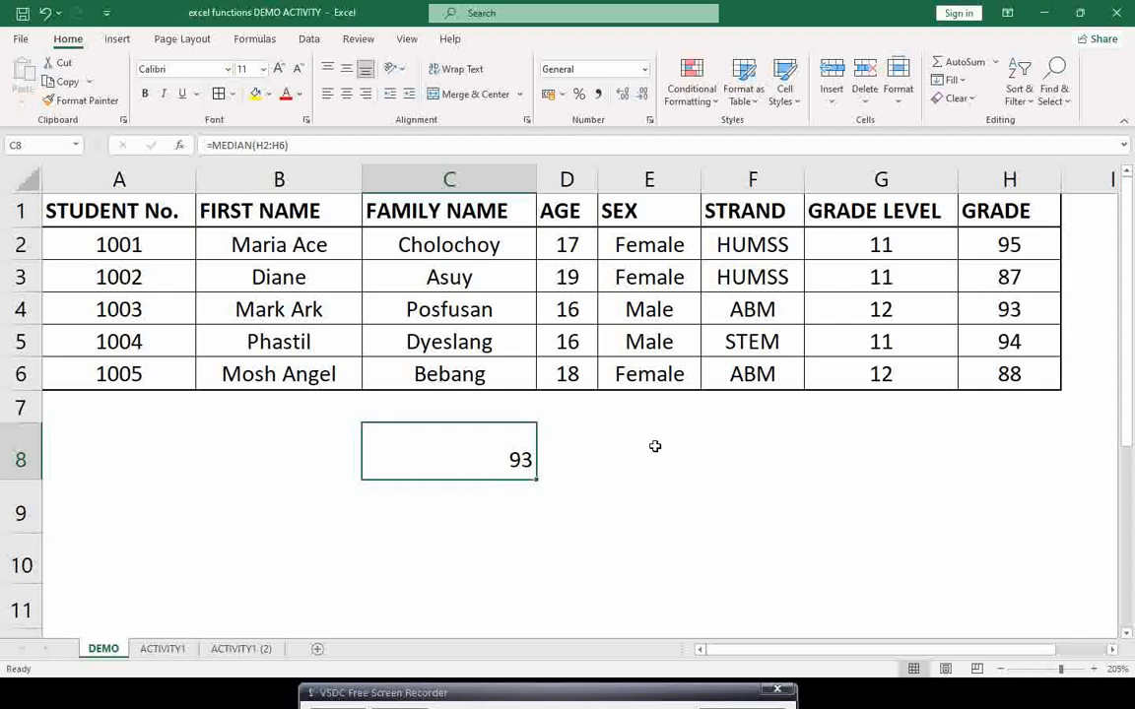
double_click(481, 467)
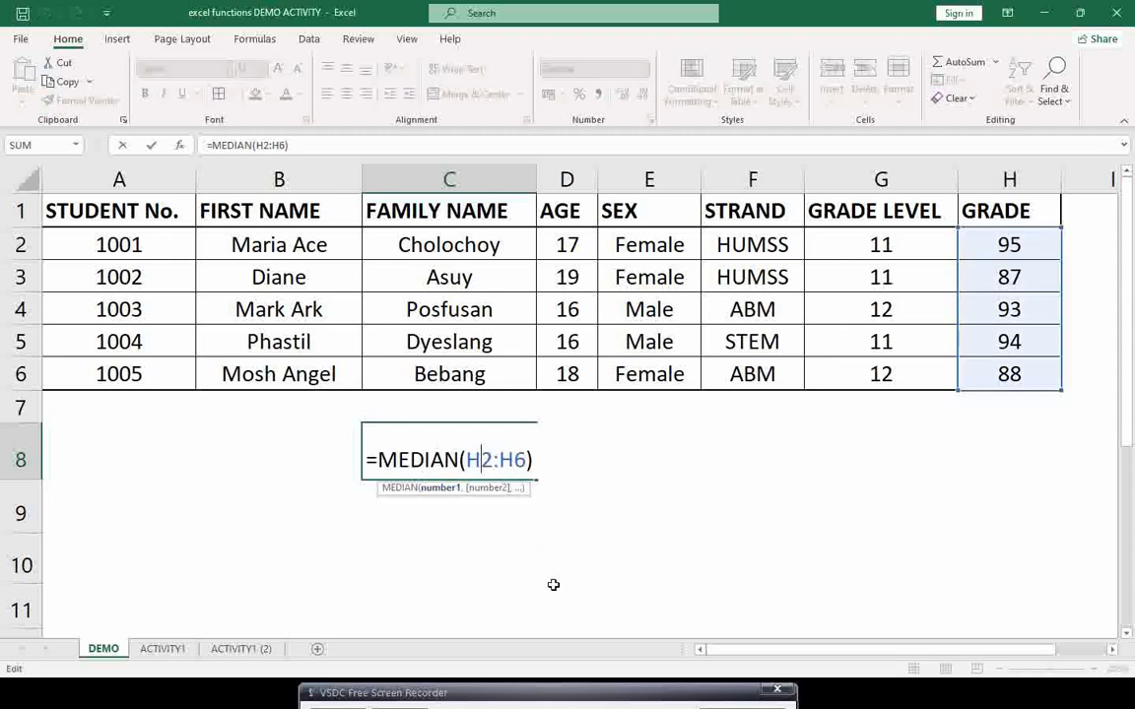
key(Escape)
Clear the MEDIAN formula from C8, then switch to the slideshow and advance to the IF function slide.
key(Delete)
key(alt+Tab)
key(Right)
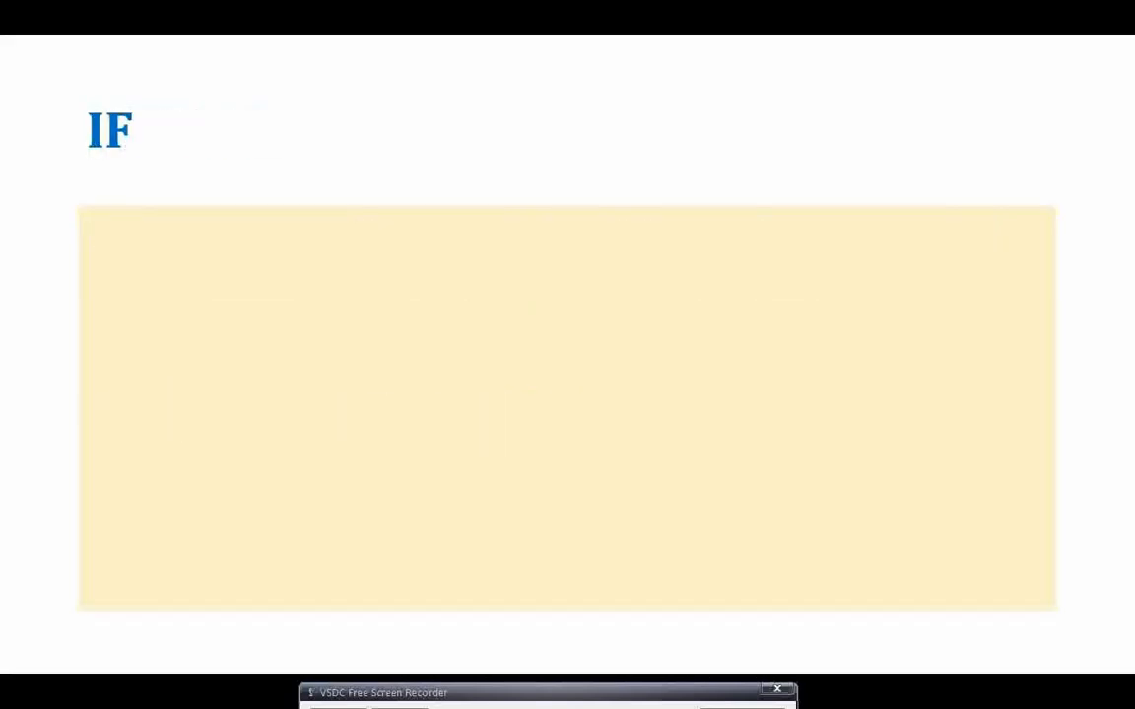
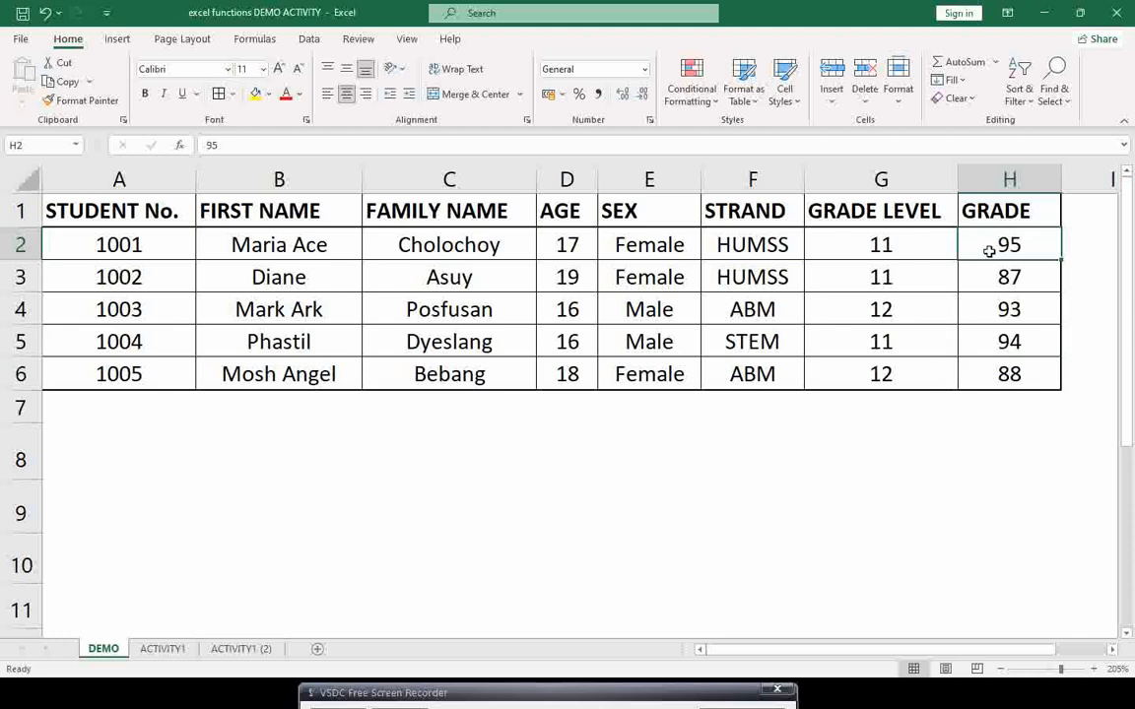
Start an IF formula in C8 with the logical test H2>=90, followed by a comma.
click(546, 472)
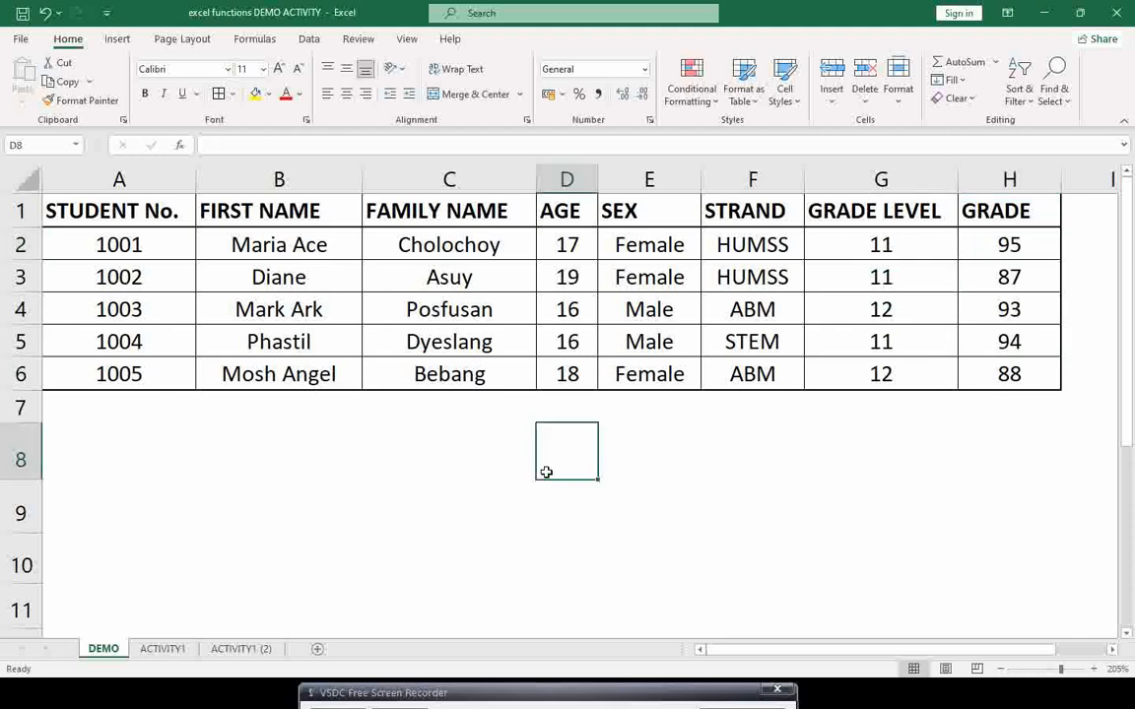
double_click(494, 459)
text(=)
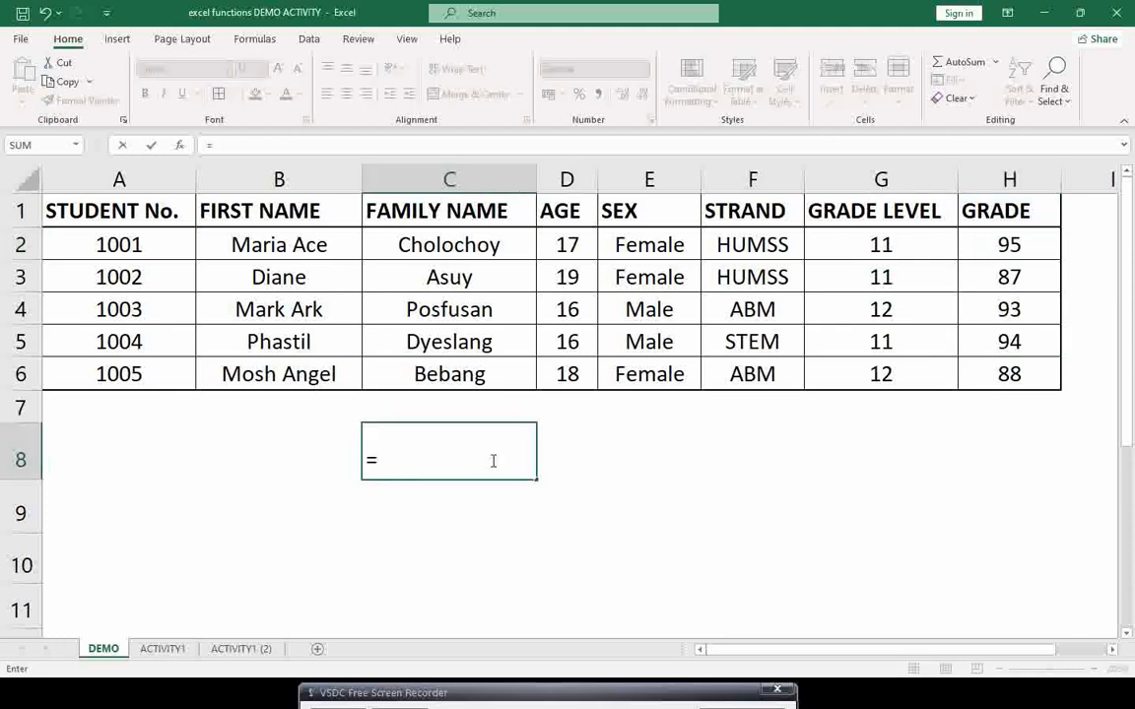
text(IF()
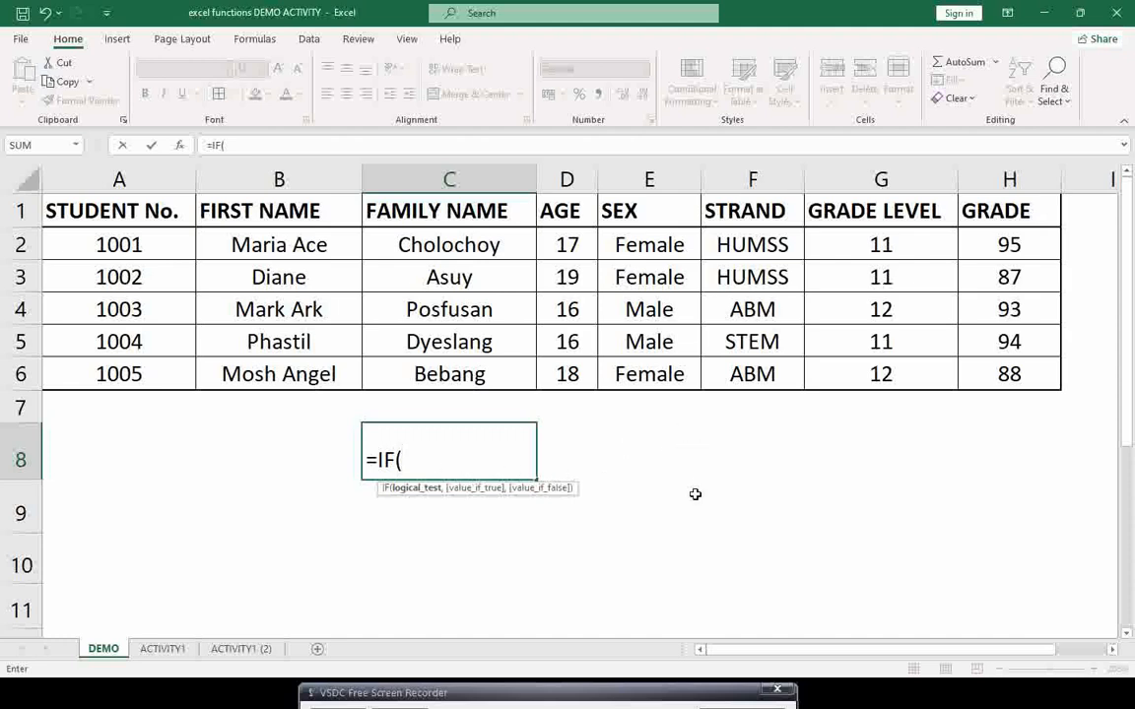
click(997, 250)
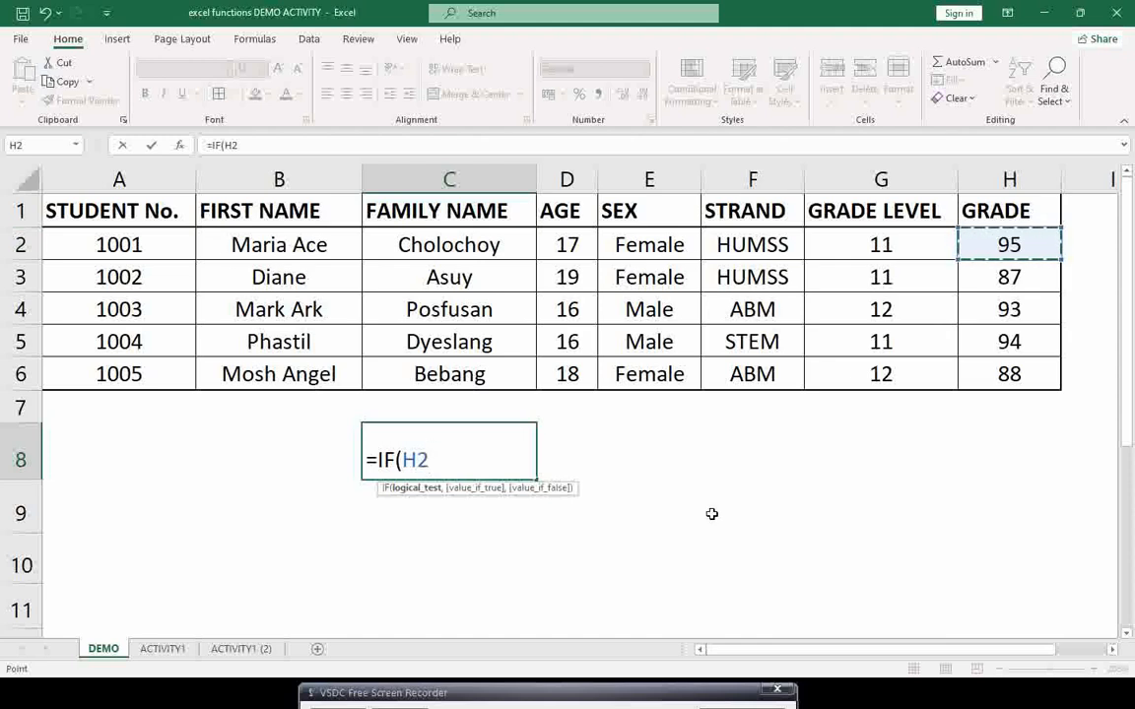
text(>=)
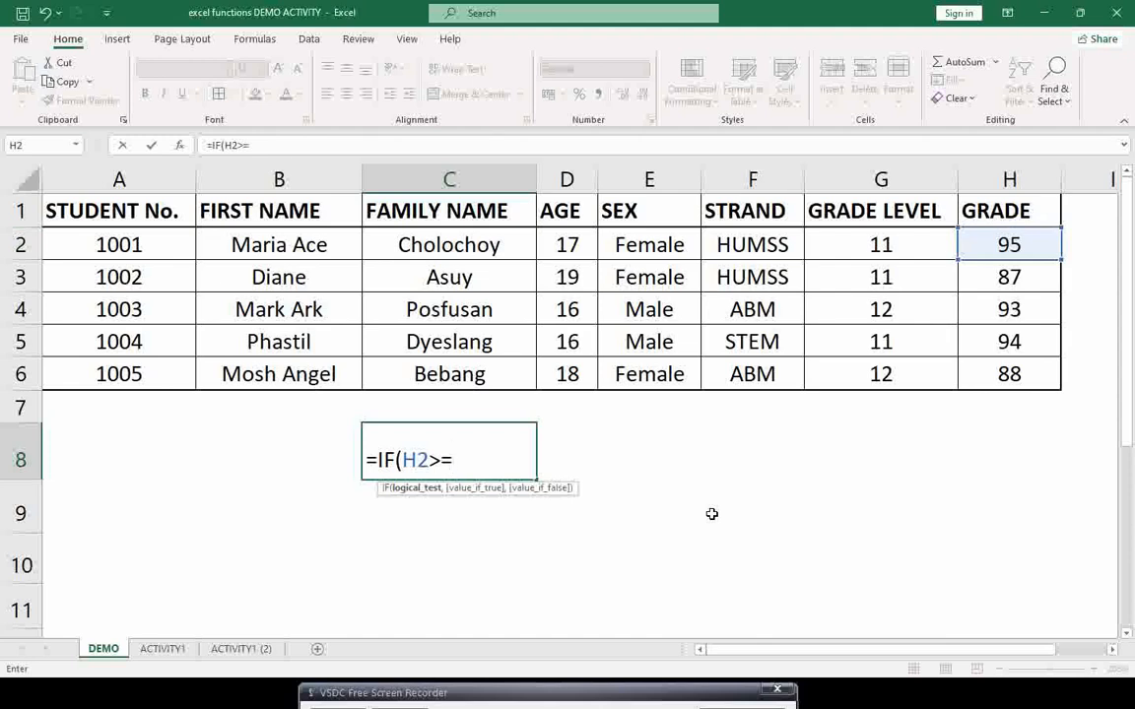
text(90)
key(BackSpace)
key(BackSpace)
key(BackSpace)
text(90)
key(BackSpace)
key(BackSpace)
text(=90, )
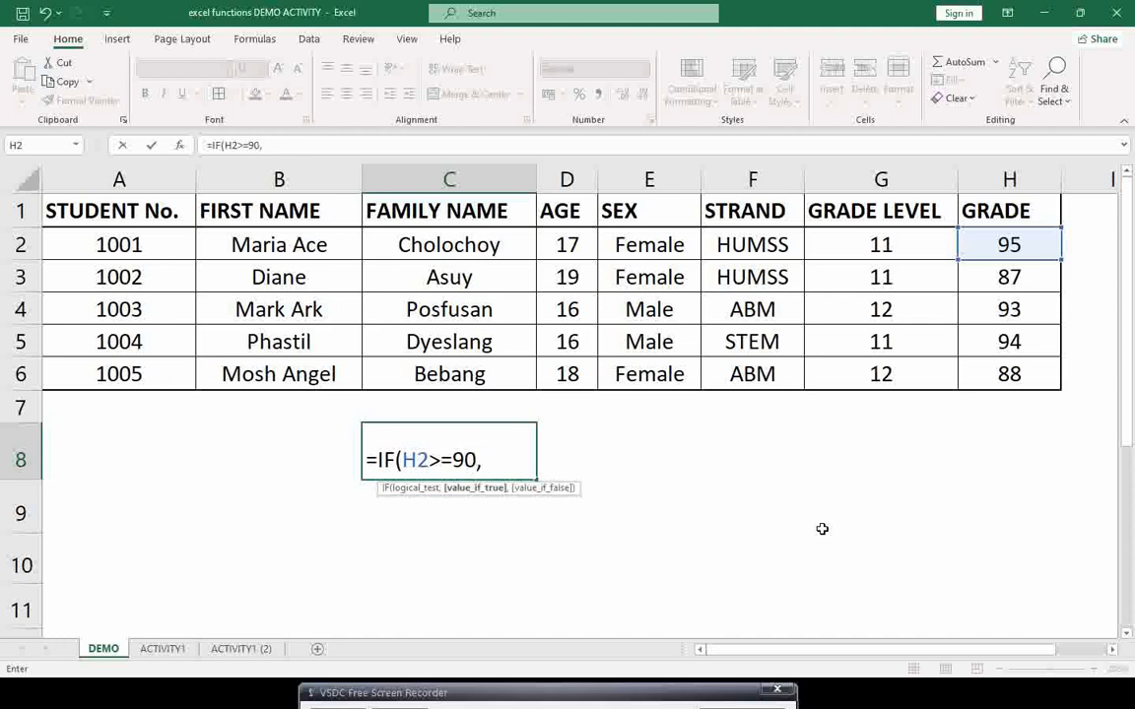
Add "HONOR STUDENT" in quotation marks as the IF formula's value if true, followed by a comma.
text("HONO)
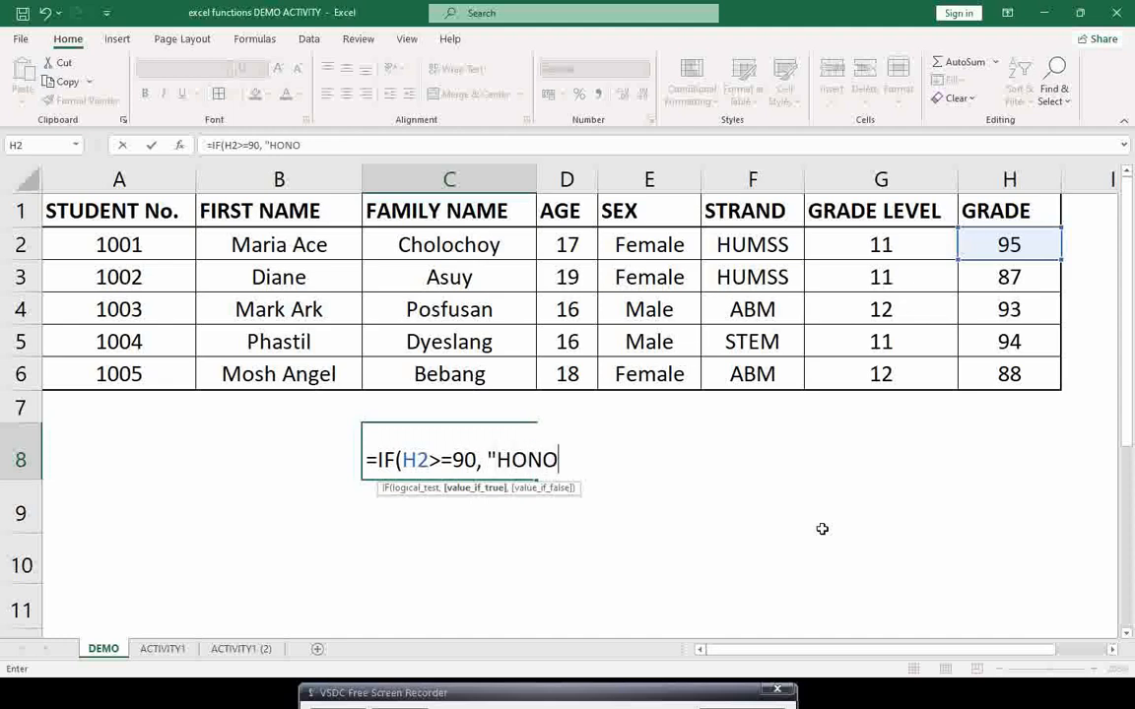
text(R STUDE)
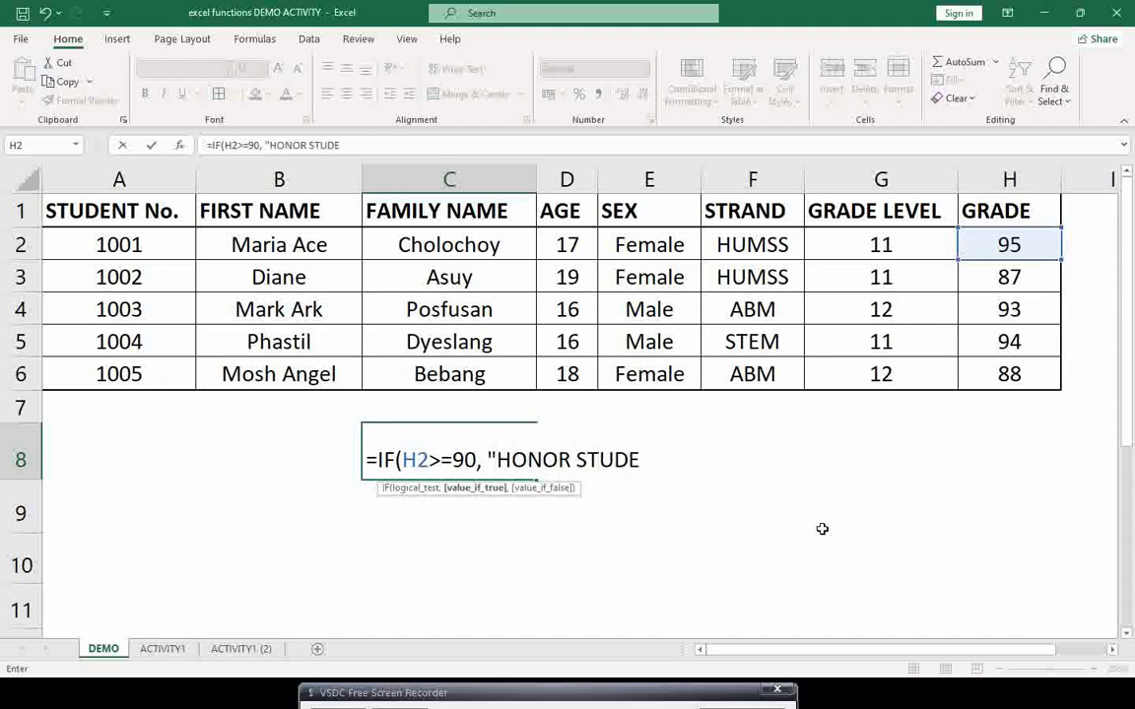
text(NT",)
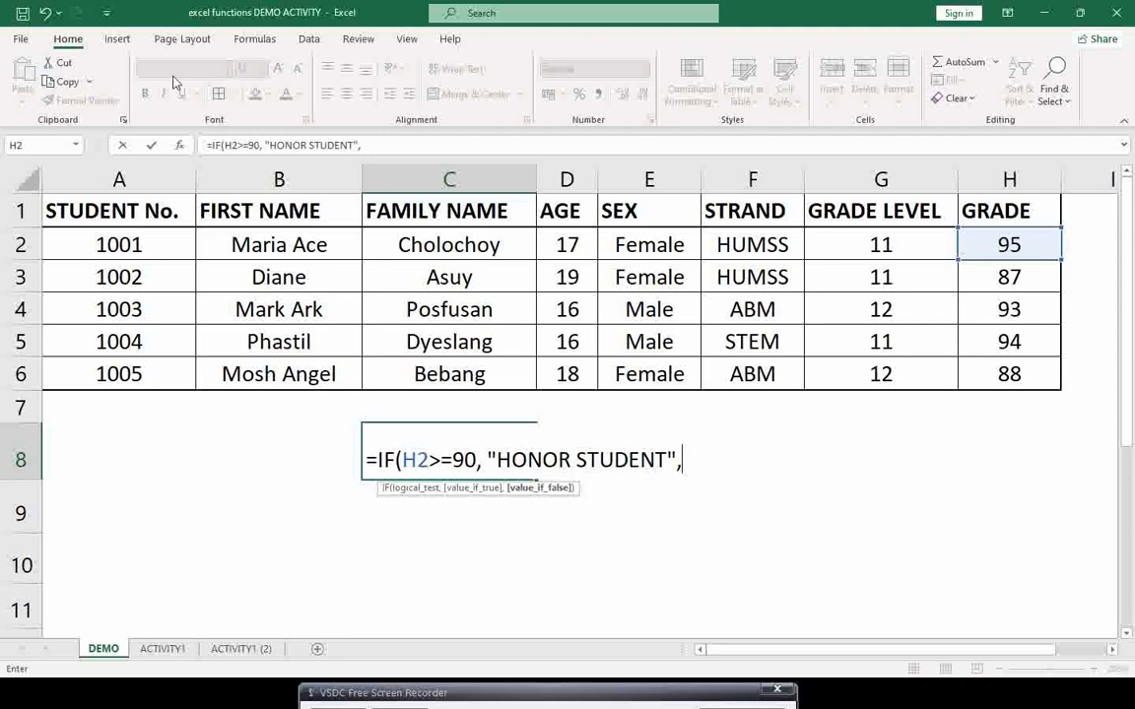
drag(668, 461, 497, 461)
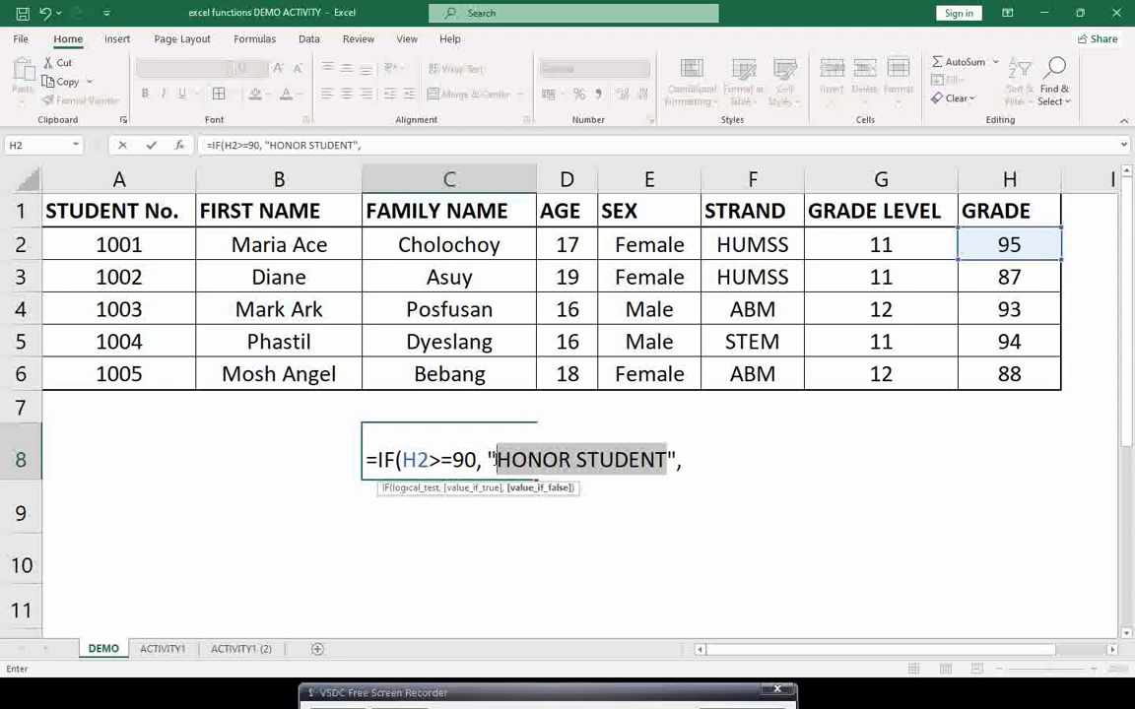
click(701, 469)
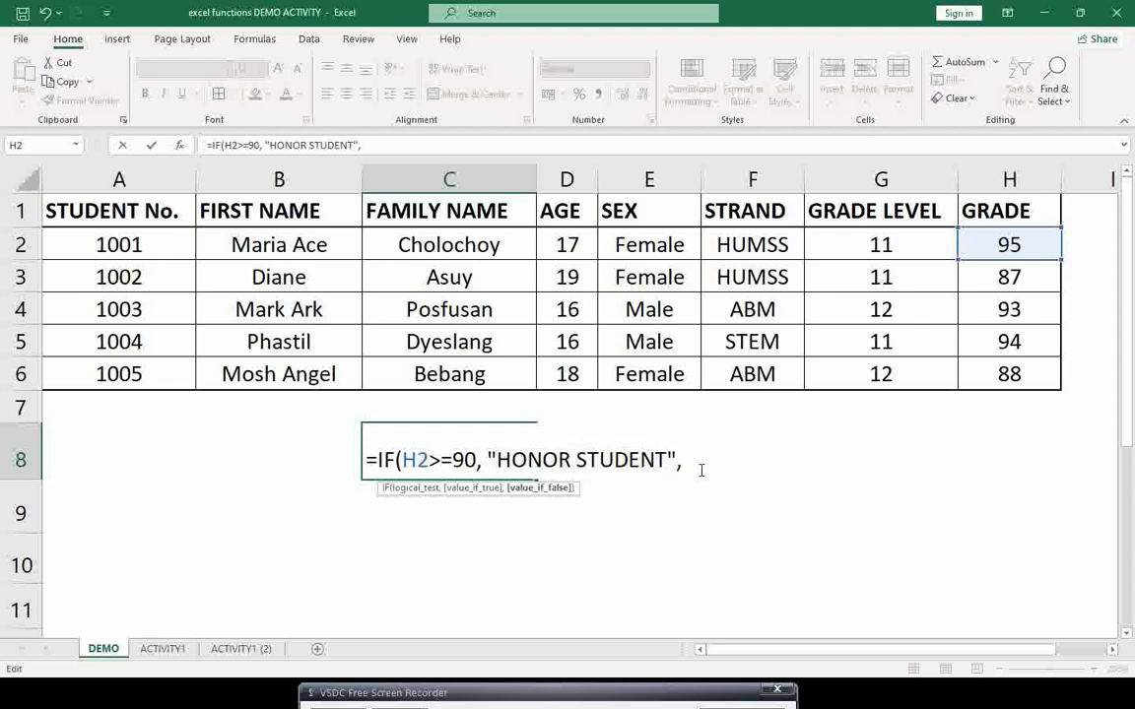
Add "NOT HONOR STUDENT" in quotation marks as the value if false and close the IF formula's parenthesis.
text("nORT)
key(BackSpace)
key(BackSpace)
key(BackSpace)
key(BackSpace)
text(NOT )
text(HONOR ST)
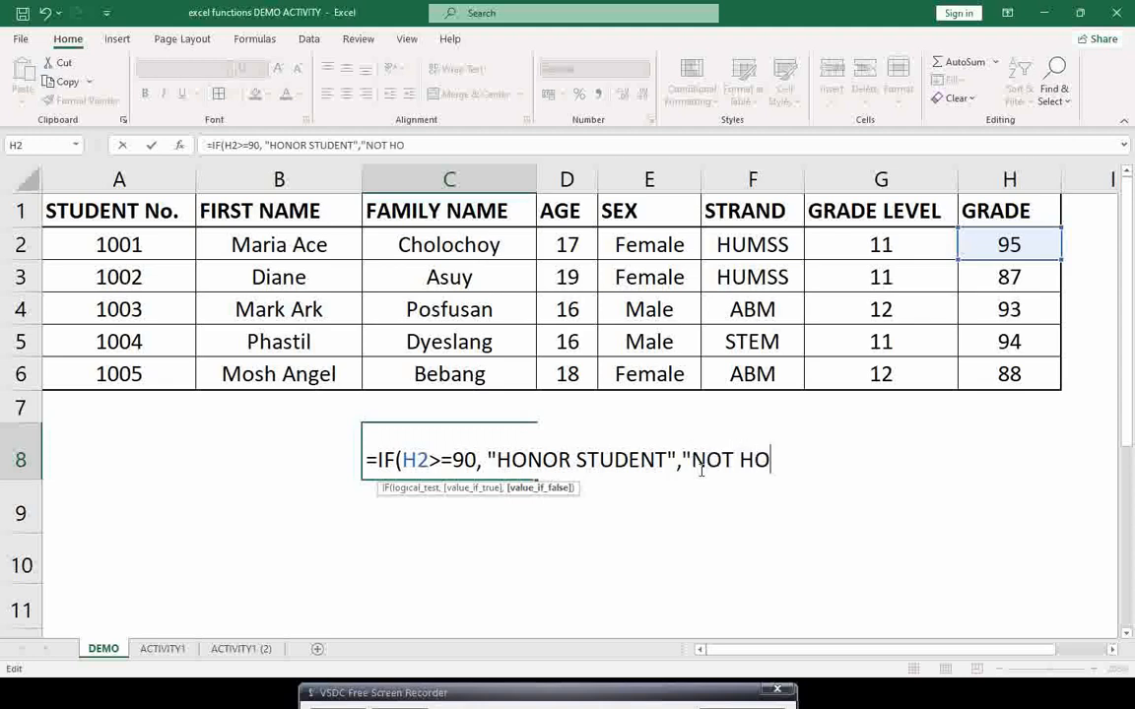
text(UDENT)
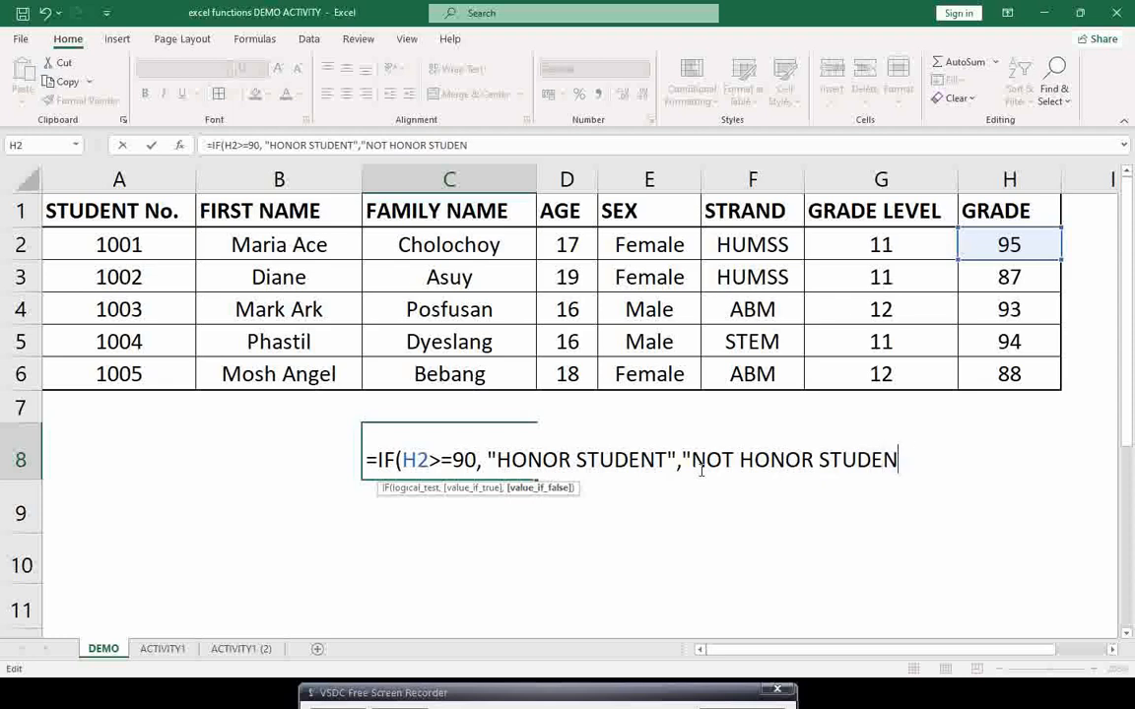
text("))
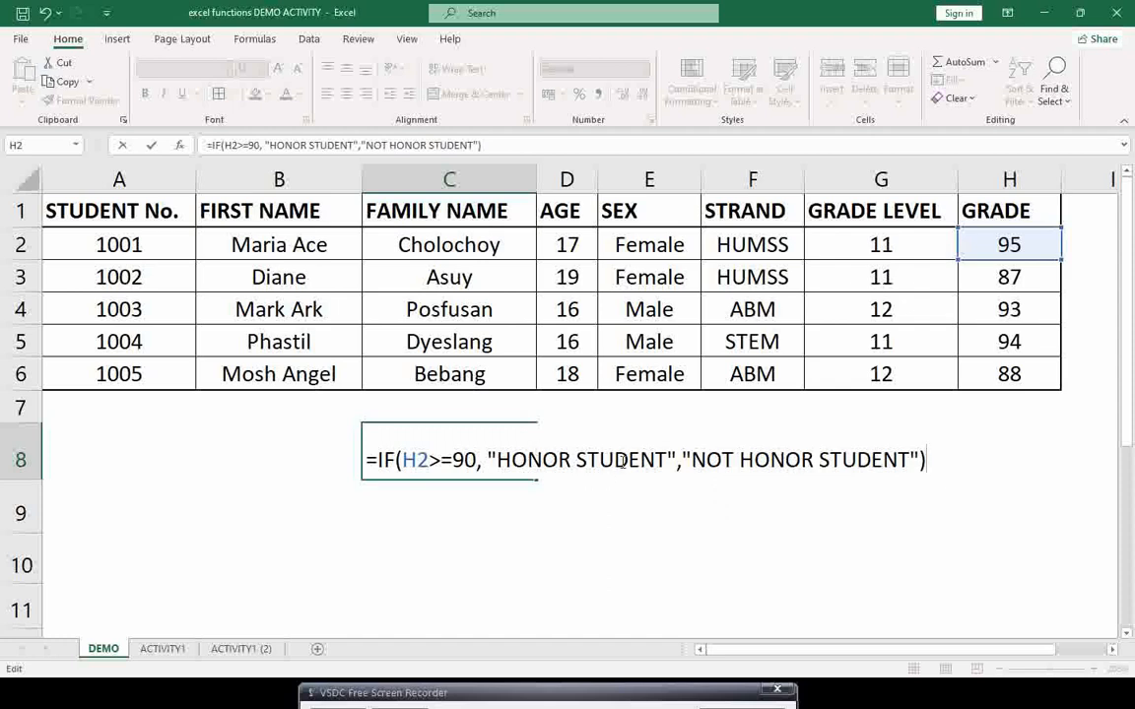
Check the quotation marks around both text values in the IF formula, then commit it to C8.
click(676, 458)
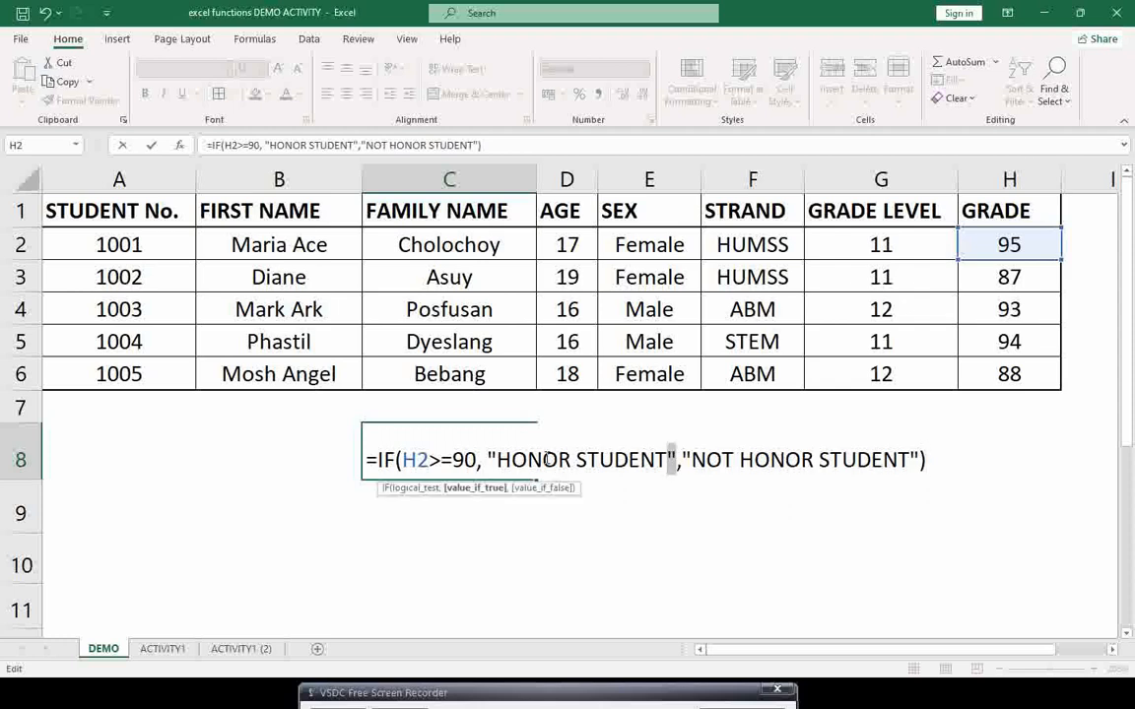
click(682, 459)
click(911, 459)
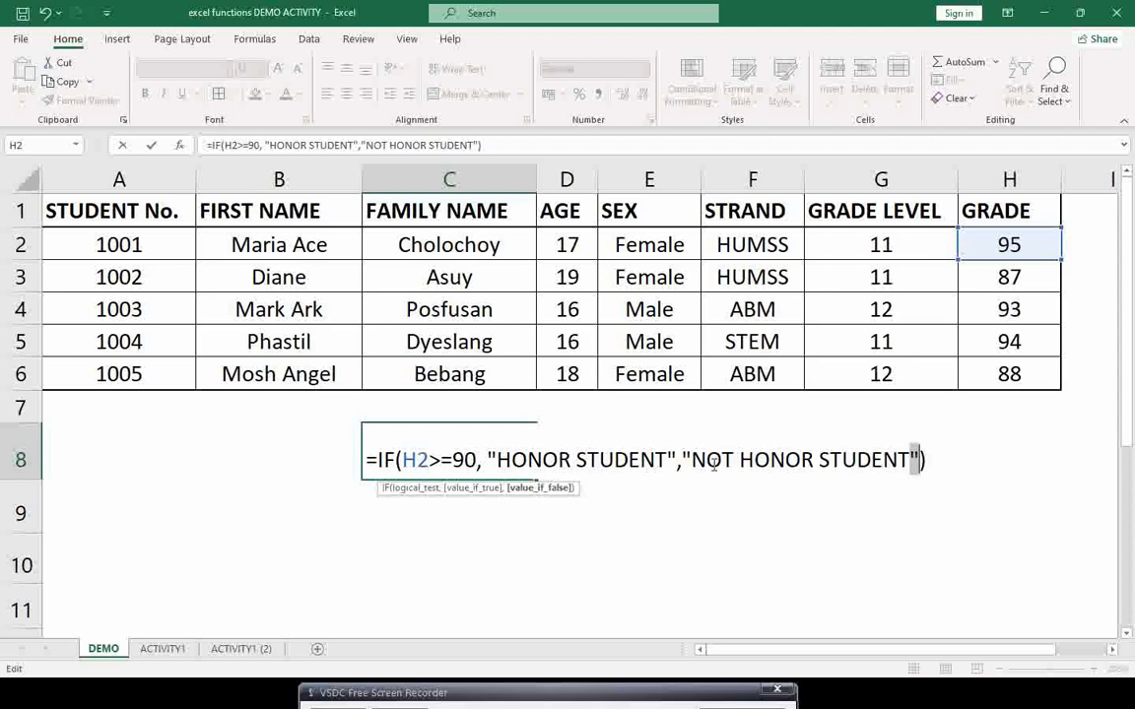
drag(686, 459, 918, 470)
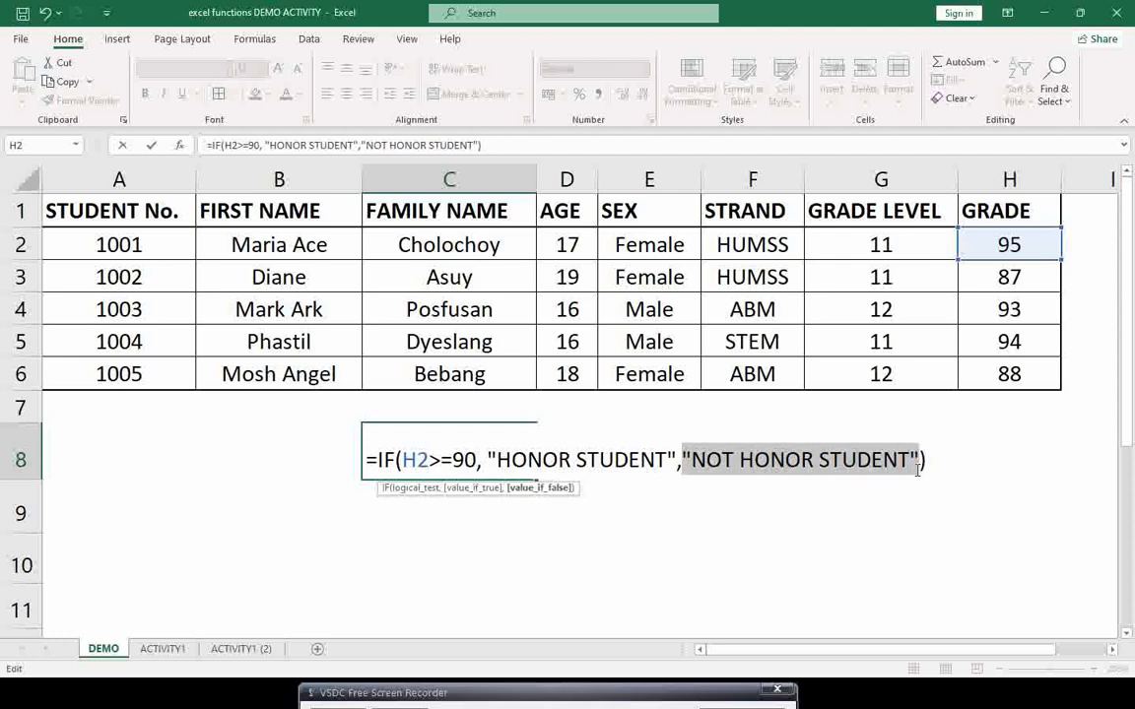
click(669, 454)
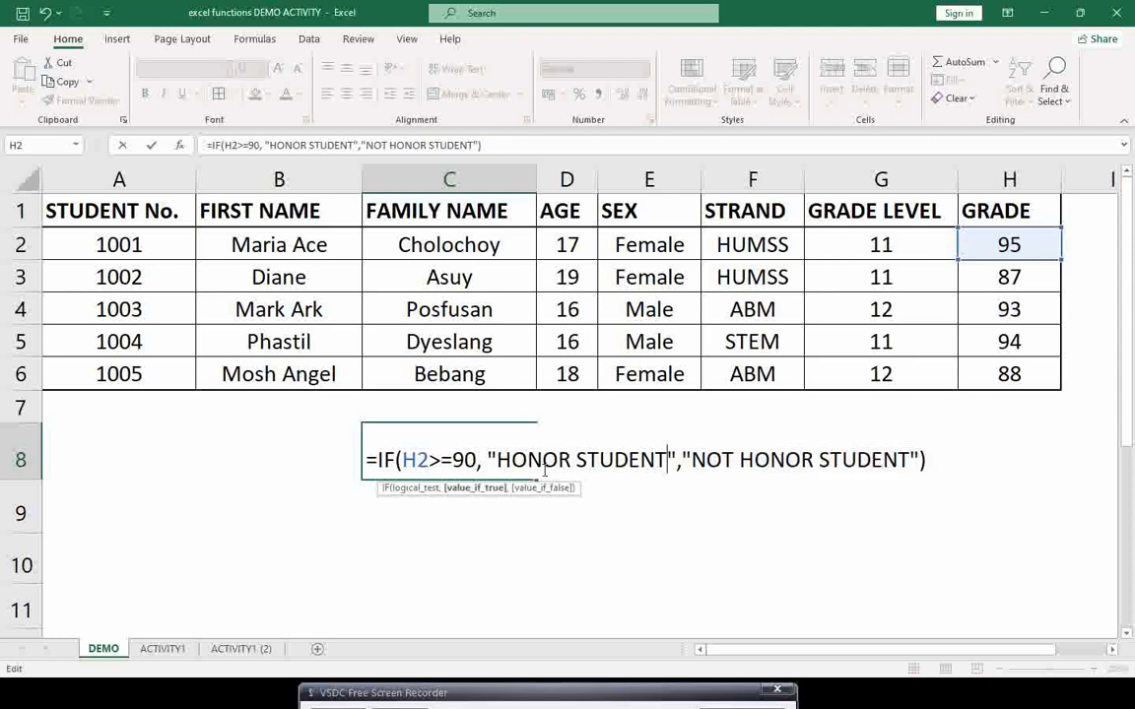
click(928, 459)
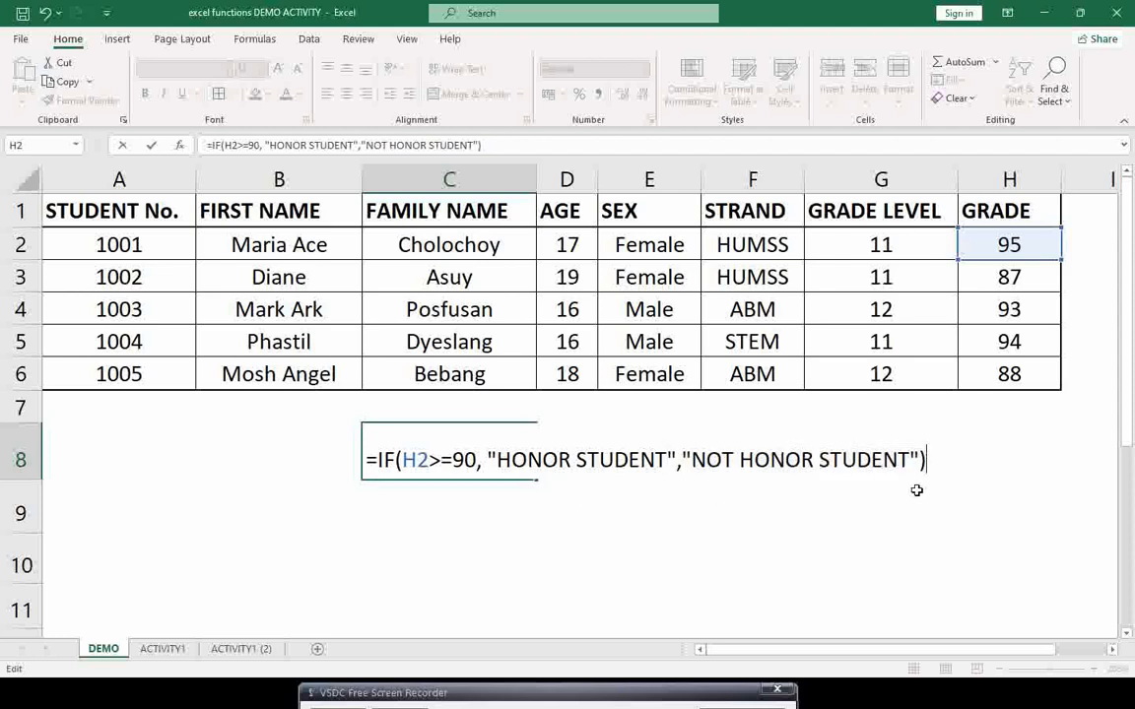
key(Return)
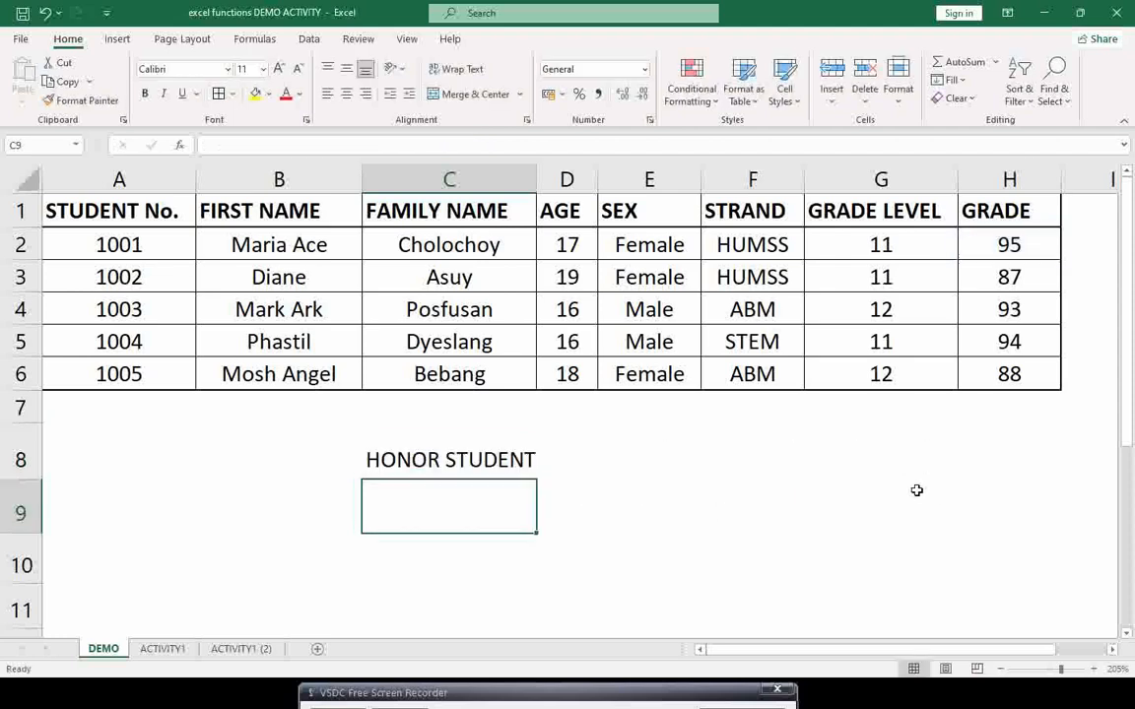
Compare the IF result in C8 with the first student's grade in H2.
click(459, 459)
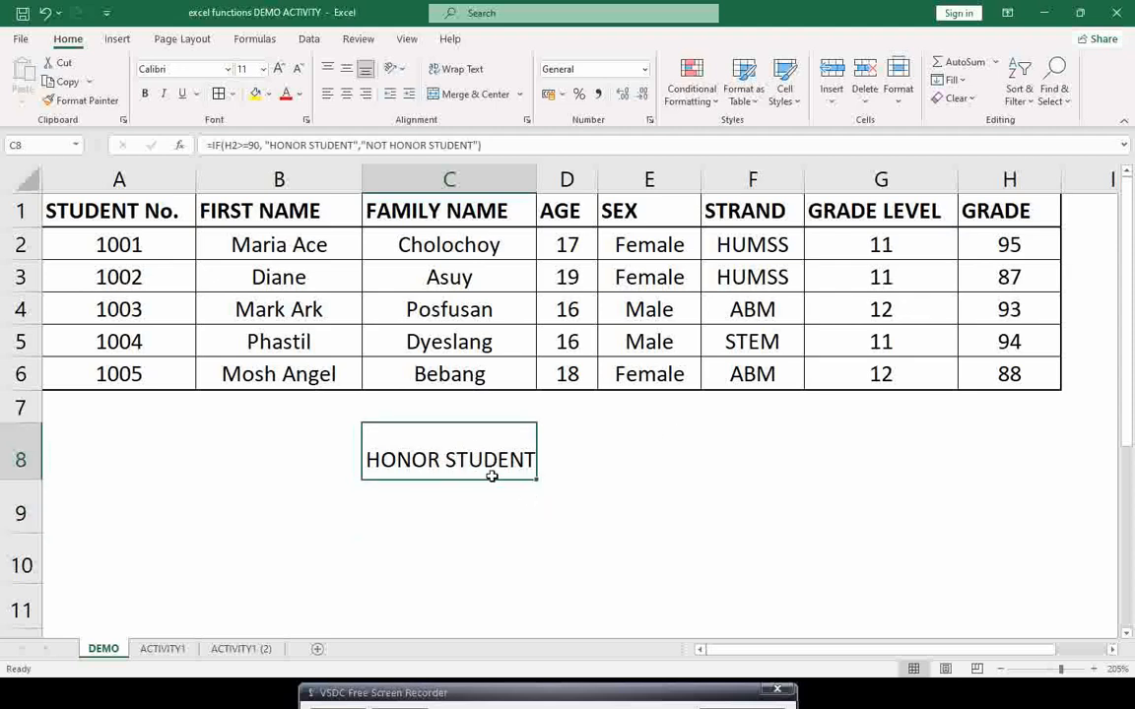
click(1007, 244)
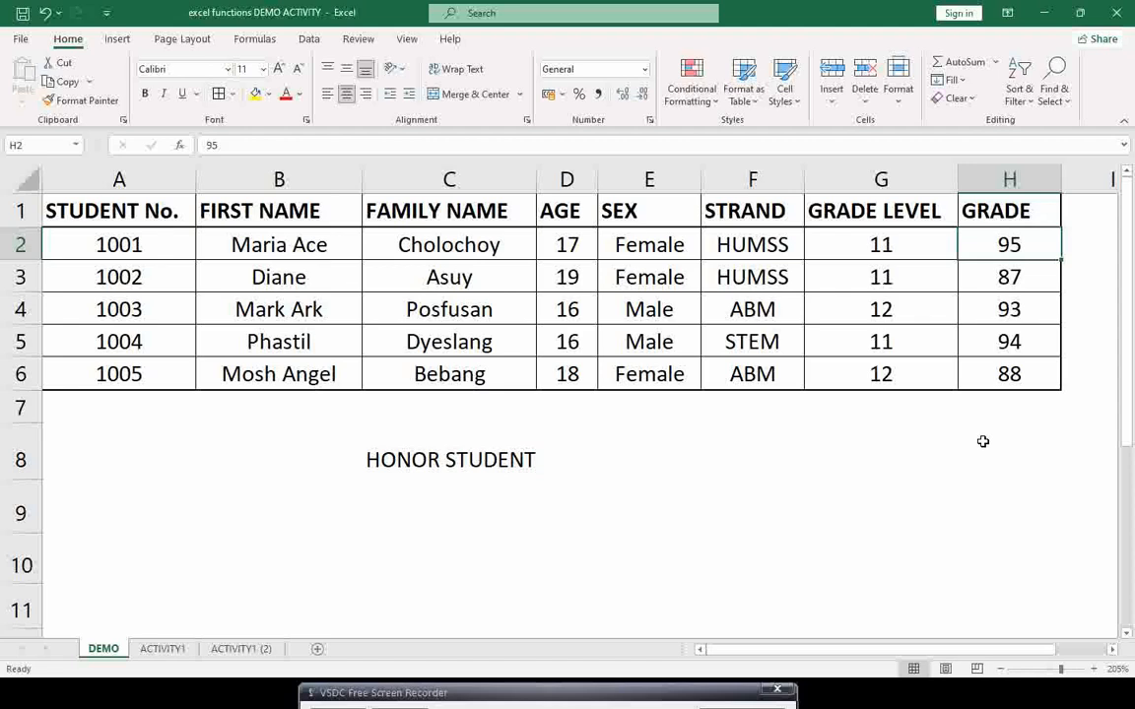
click(477, 461)
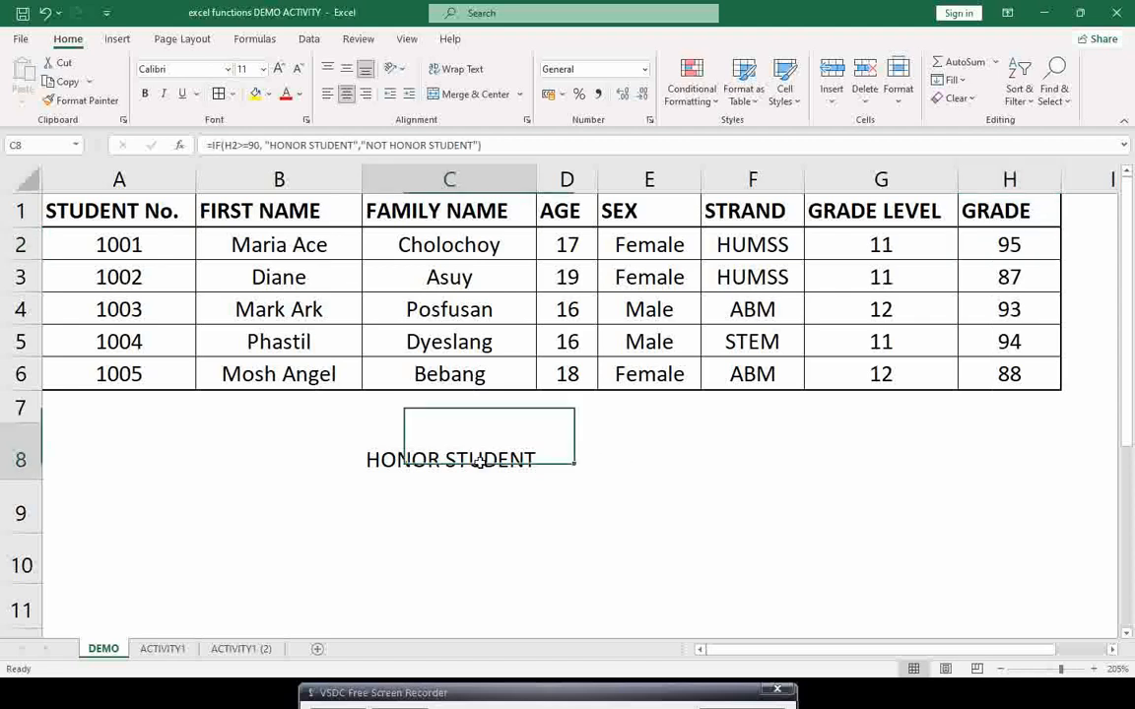
Change the first student's grade in H2 to 89 to test the IF formula's false condition.
click(989, 251)
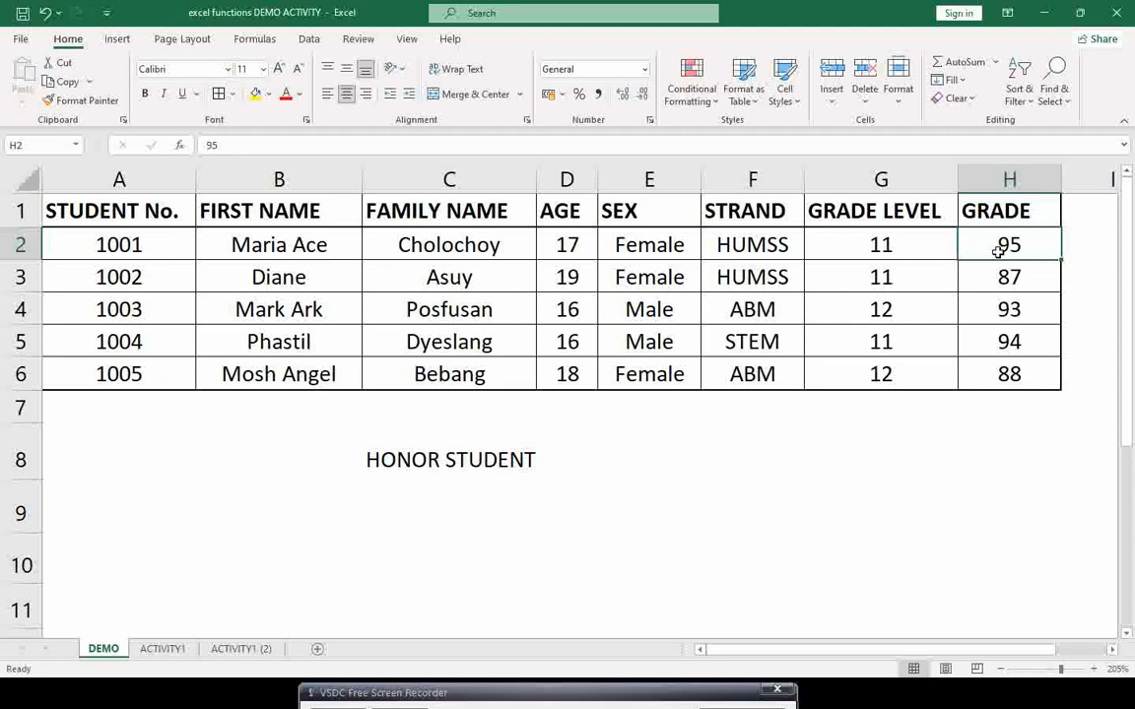
text(89)
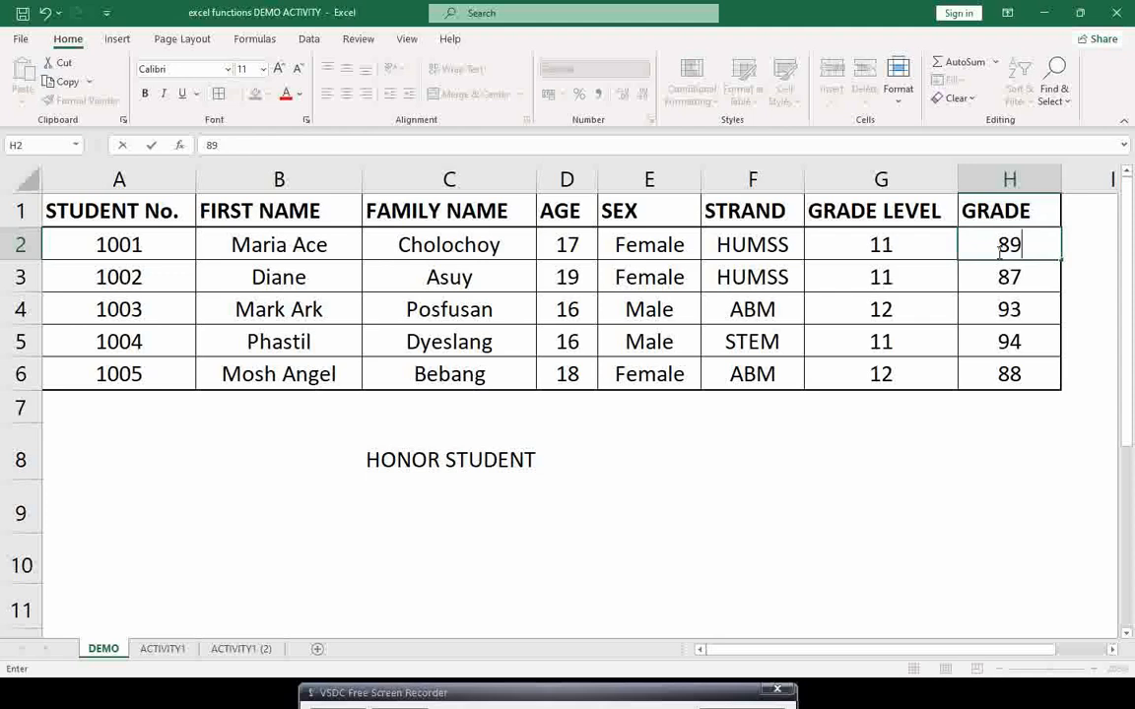
key(Return)
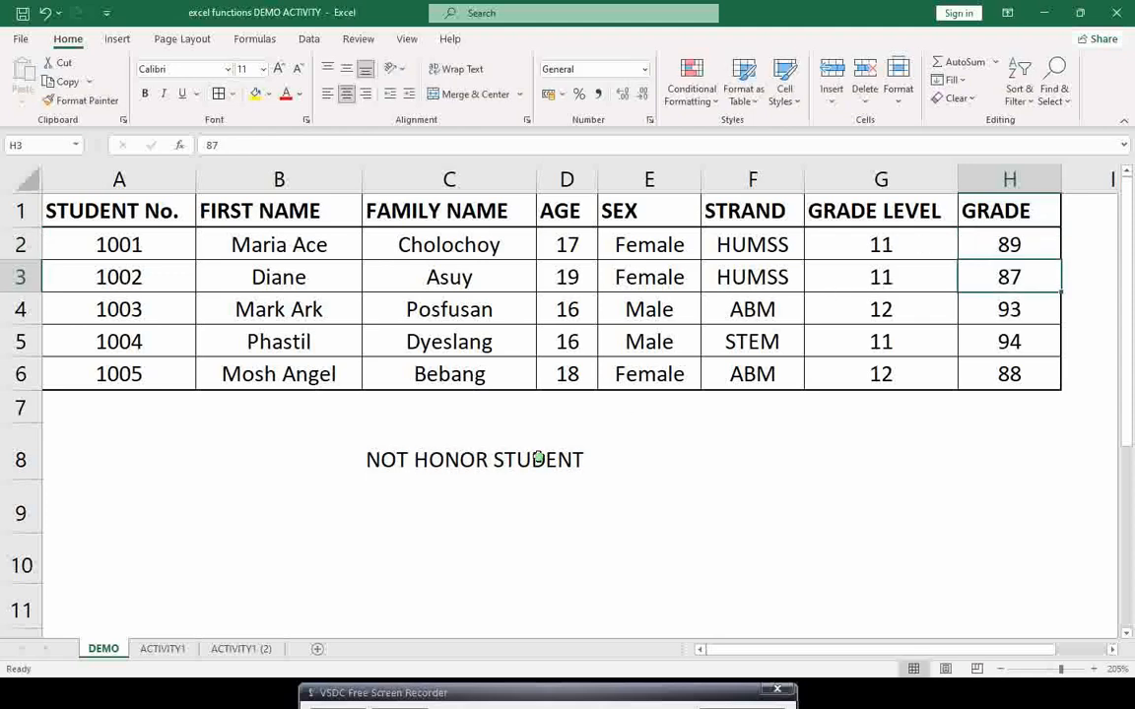
Review the logical test H2>=90 and both result texts of the IF formula in C8.
click(544, 459)
click(374, 459)
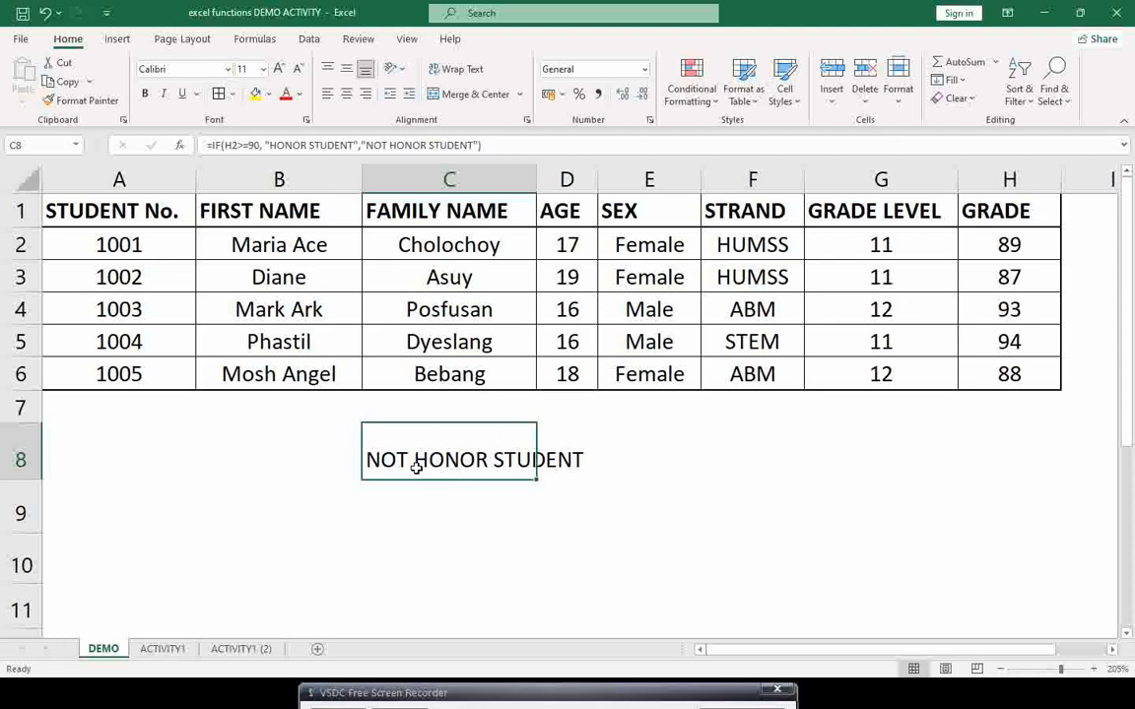
double_click(433, 463)
mouse_move(476, 460)
mouse_down()
mouse_move(415, 460)
mouse_move(481, 460)
mouse_up()
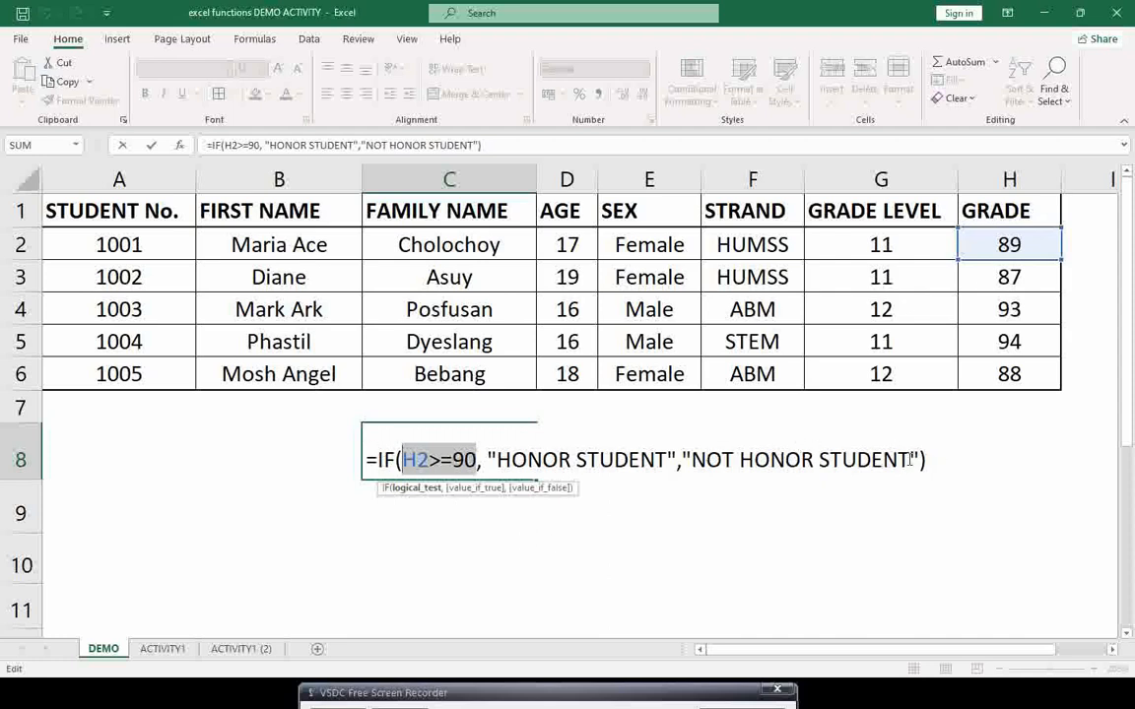
key(ctrl+Return)
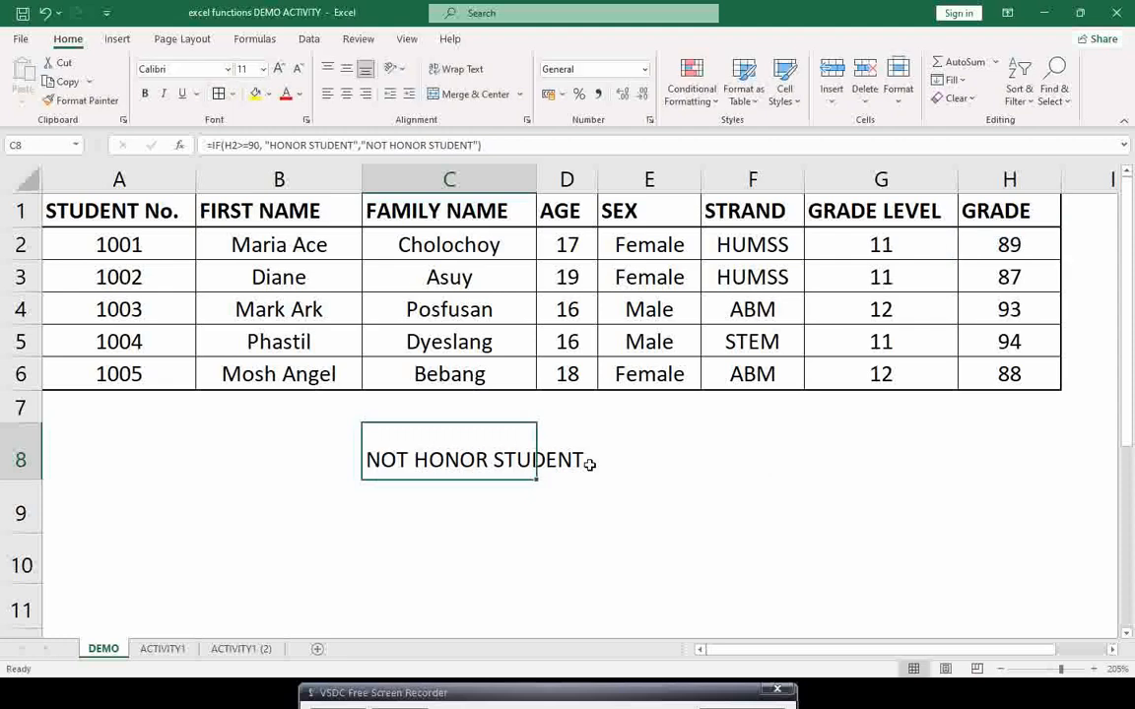
Switch to the slideshow to show the SUMIF slide, and clear the IF formula from C8 back in the Excel workbook.
key(alt+Tab)
key(Right)
key(Delete)
text(=SUM)
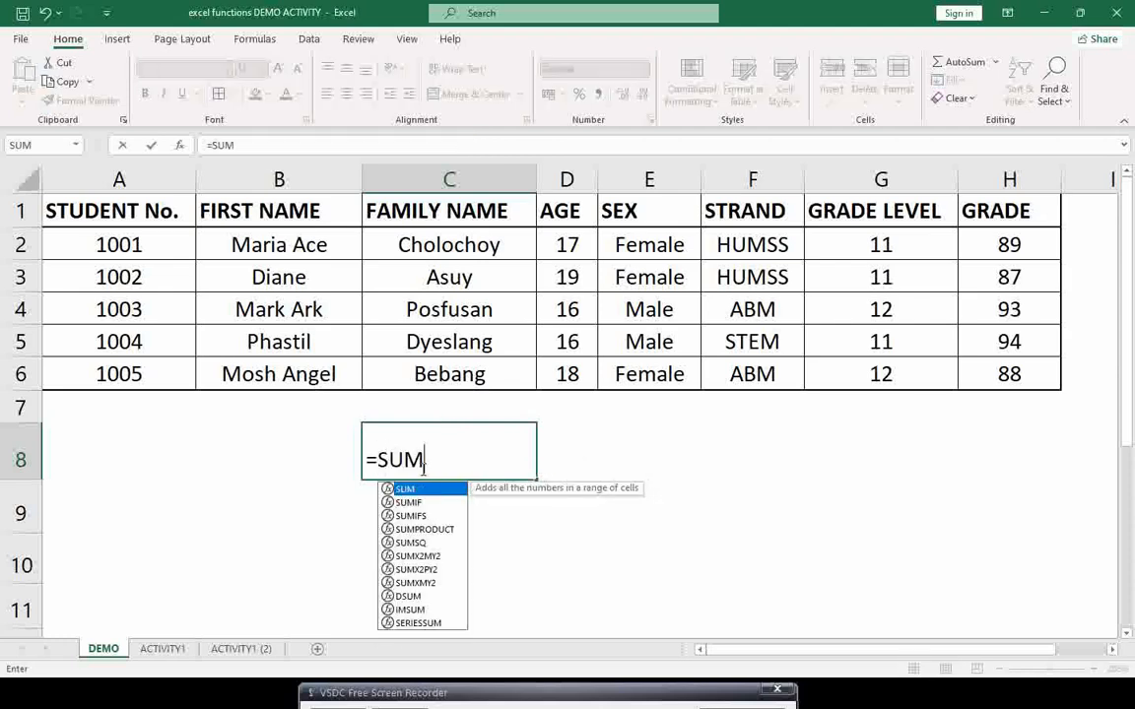
text(IF)
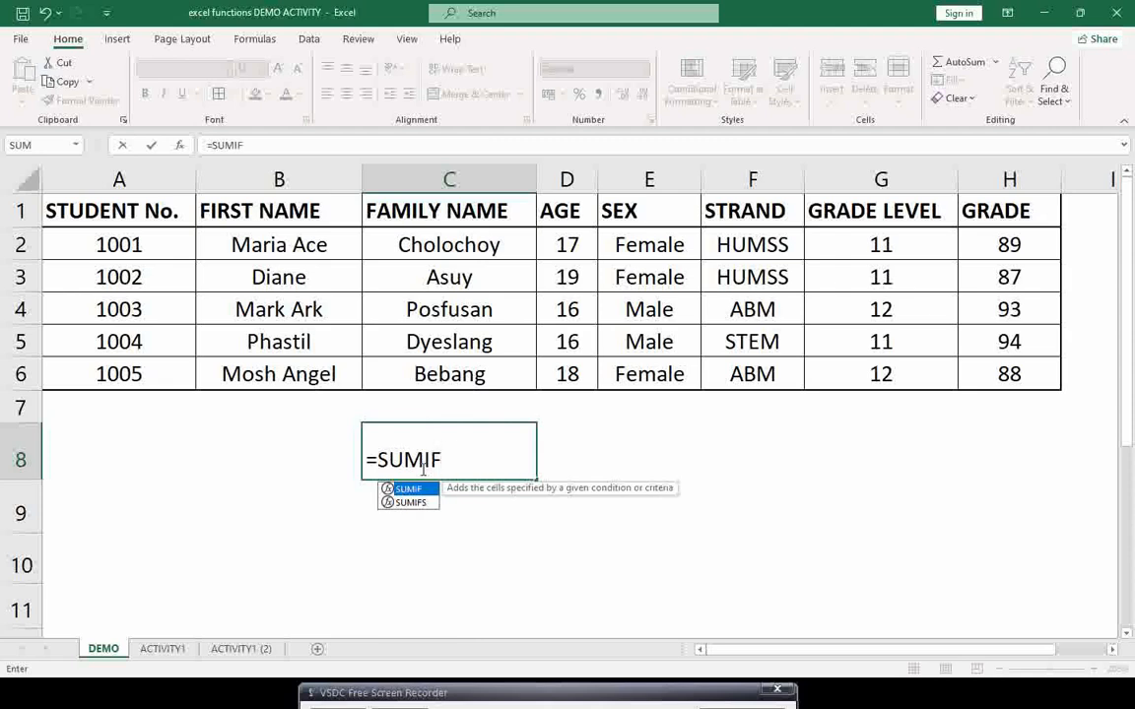
text(()
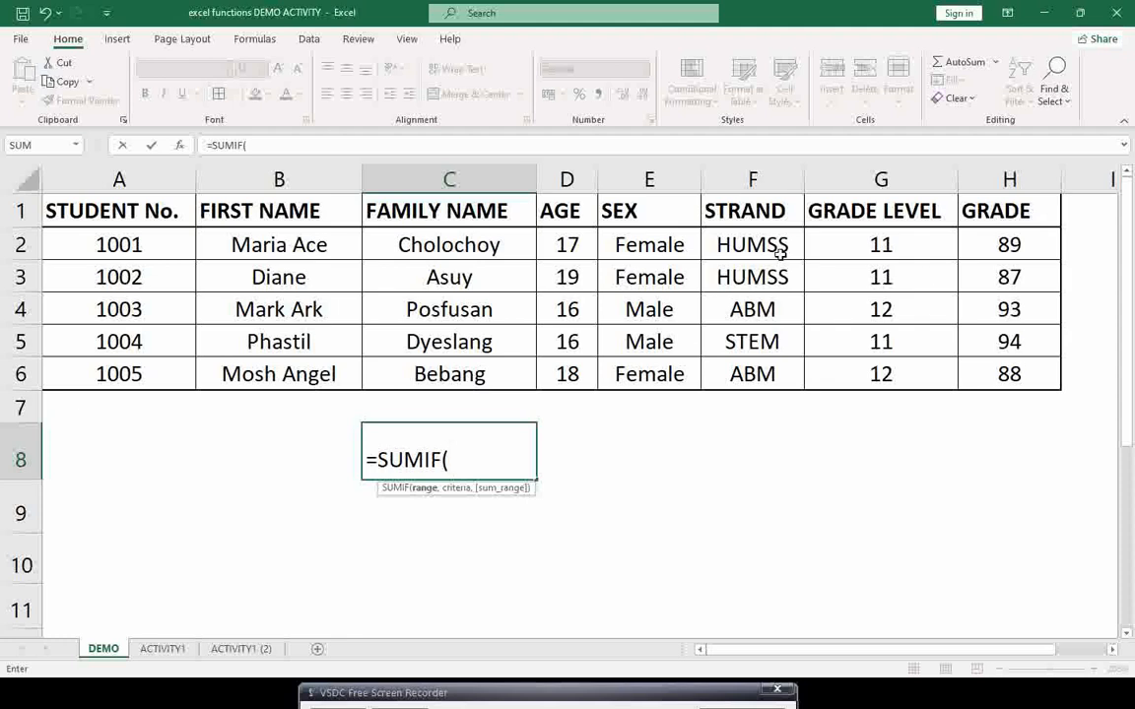
key(Escape)
Examine the strands in F2:F6 and the grades in H2:H6 that the SUMIF example relies on.
drag(773, 248, 759, 374)
drag(1004, 241, 995, 372)
drag(751, 244, 748, 374)
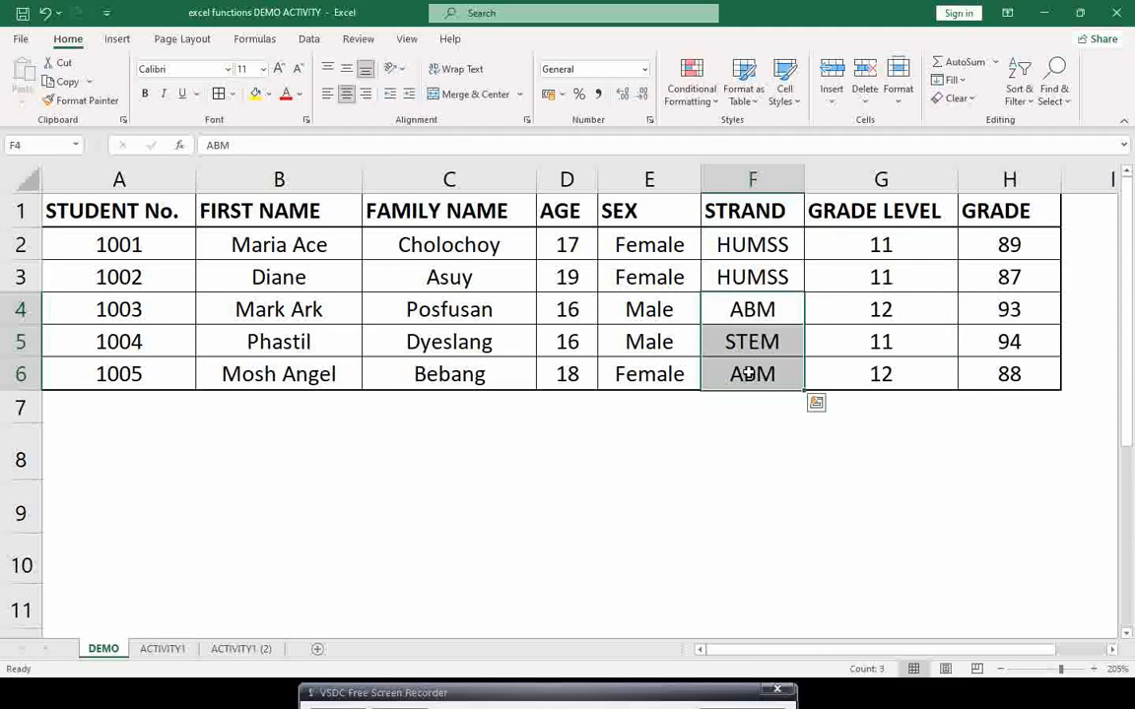
click(1007, 245)
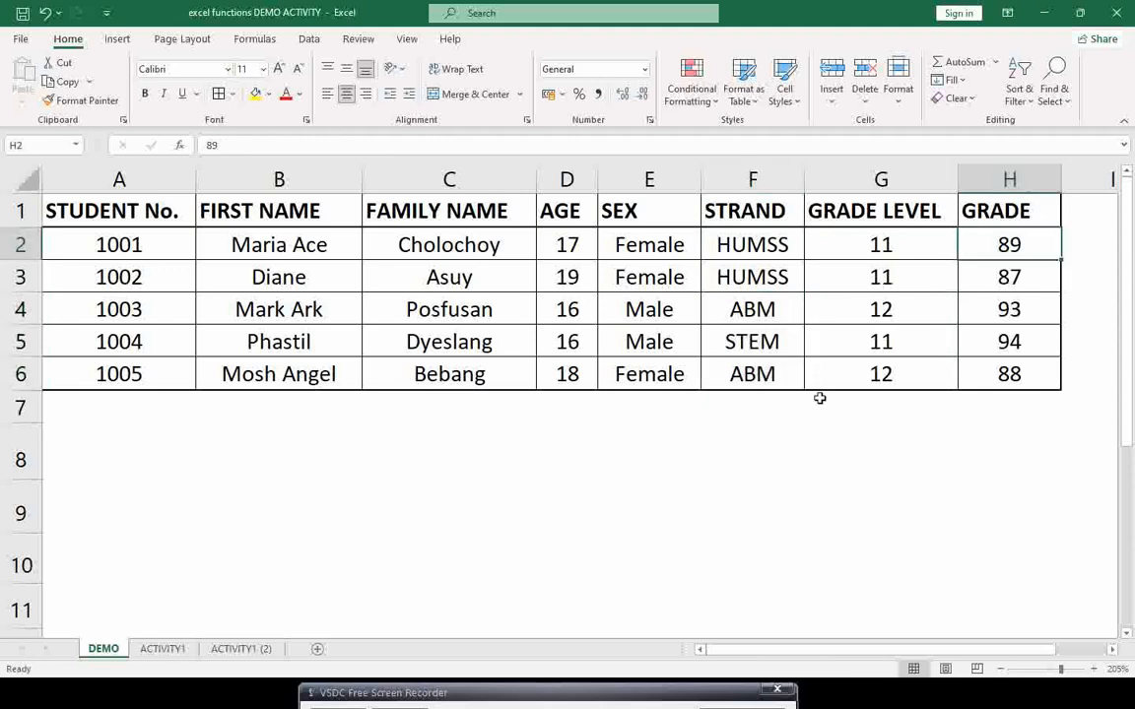
Start a SUMIF formula in C8 with the strand cells F2:F6 as range and "HUMSS" in quotation marks as criteria.
click(489, 466)
text(=)
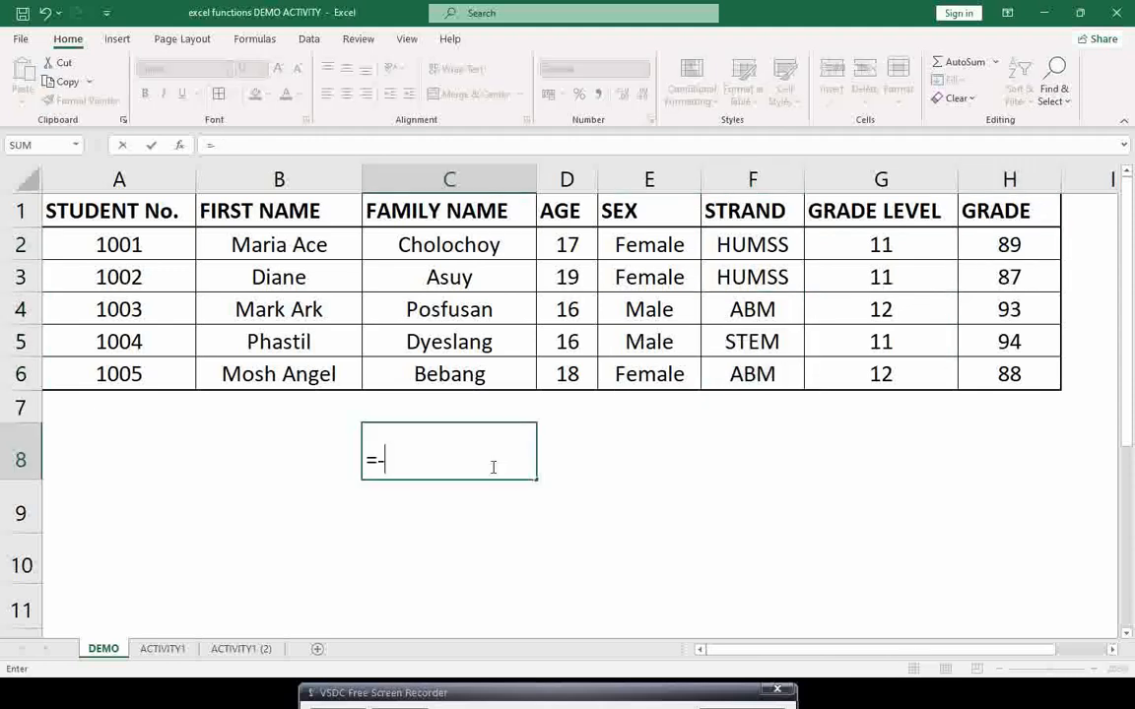
text(SUMIF()
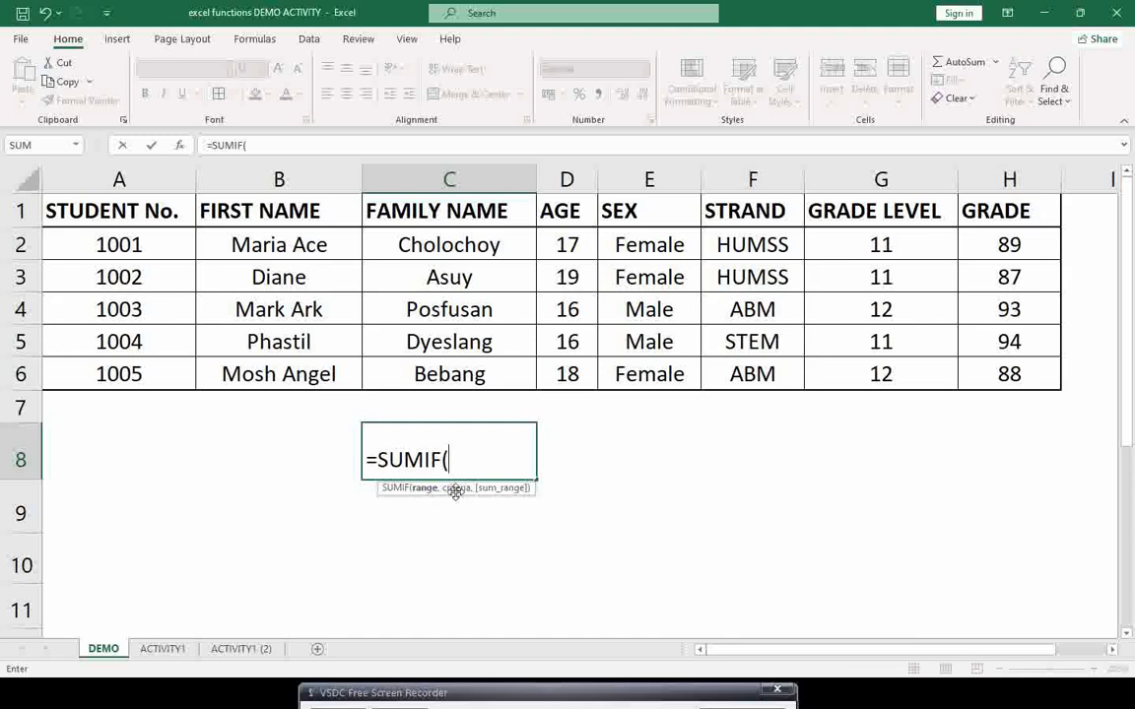
drag(755, 245, 723, 364)
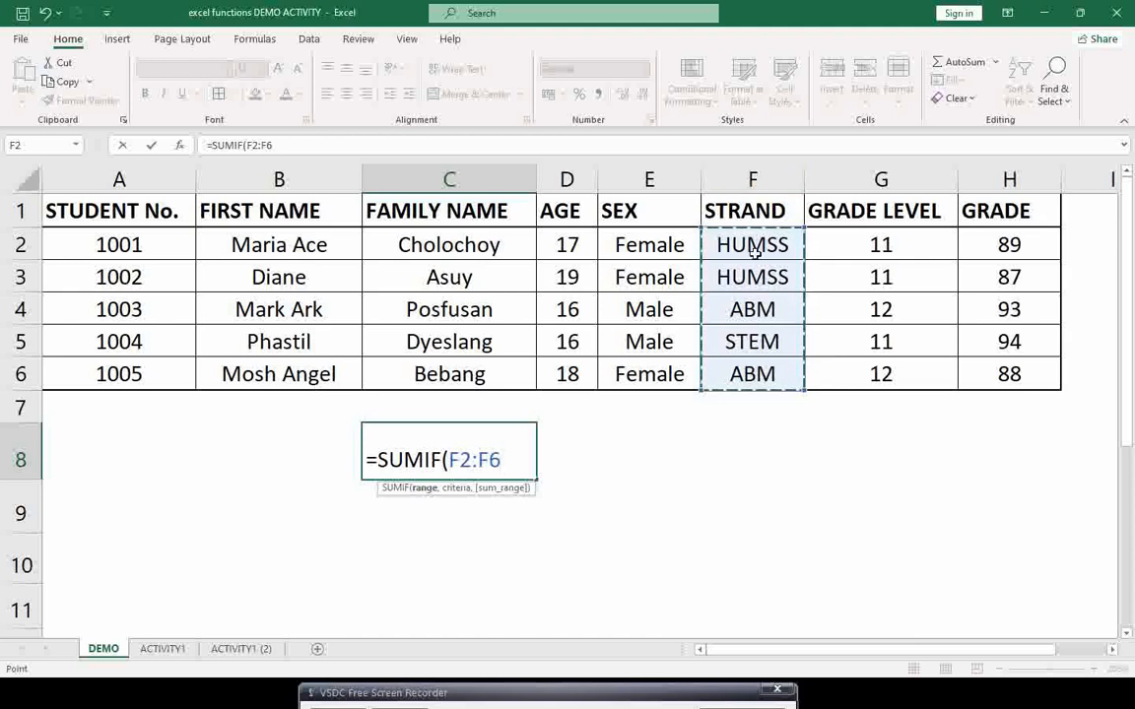
text(,)
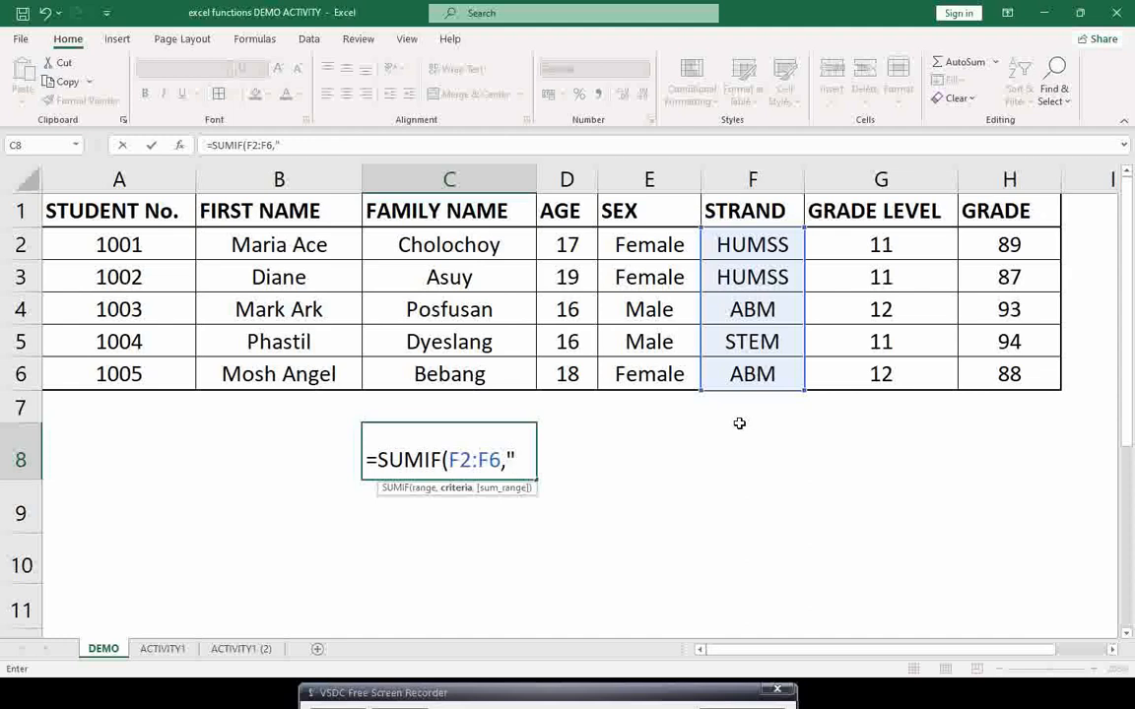
text(HUMSS")
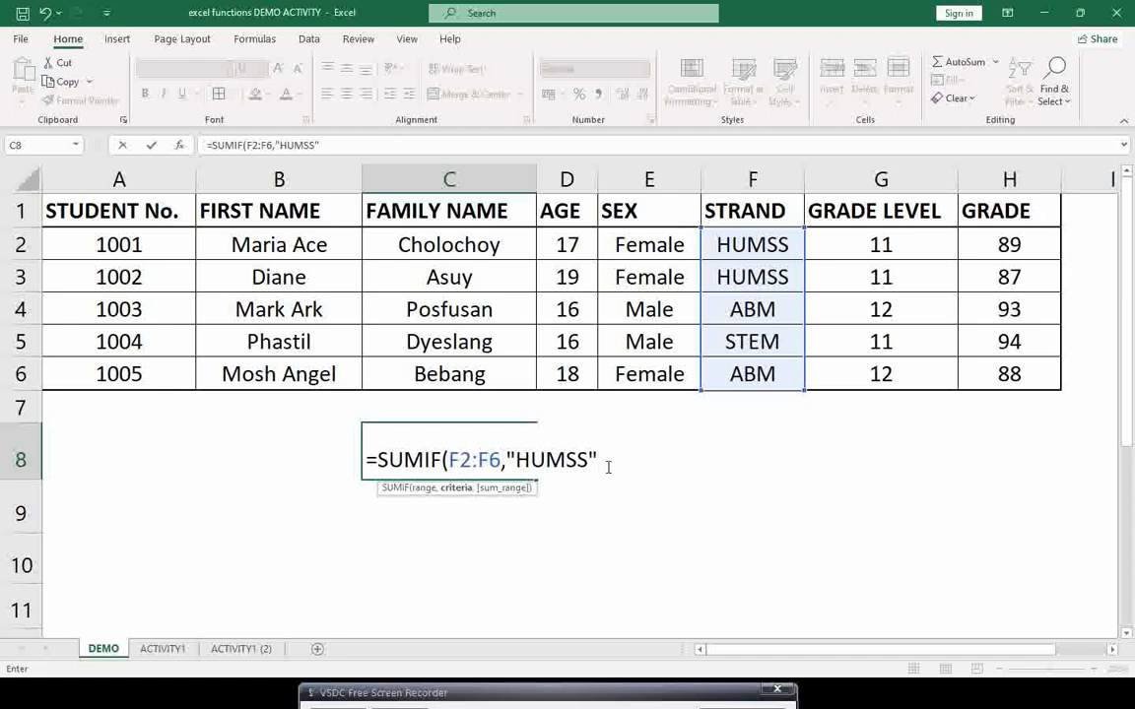
Add the grades H2:H6 as the sum range of the SUMIF formula, close its parenthesis and commit it to C8.
text(,)
drag(1011, 239, 1014, 375)
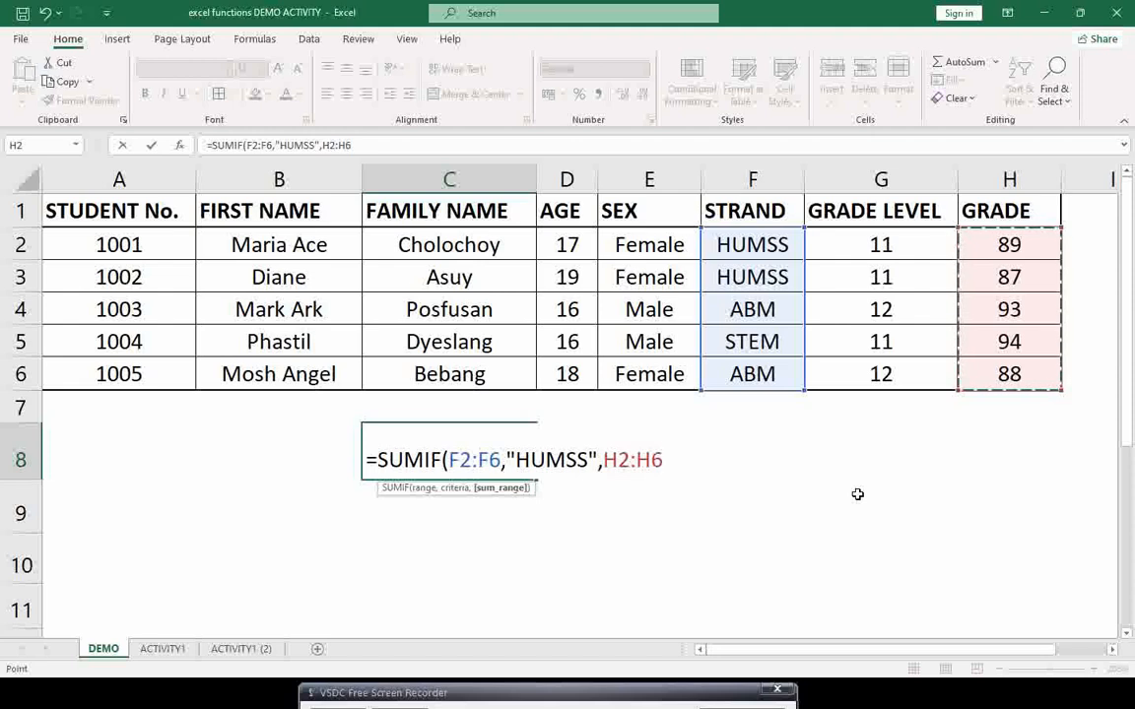
text())
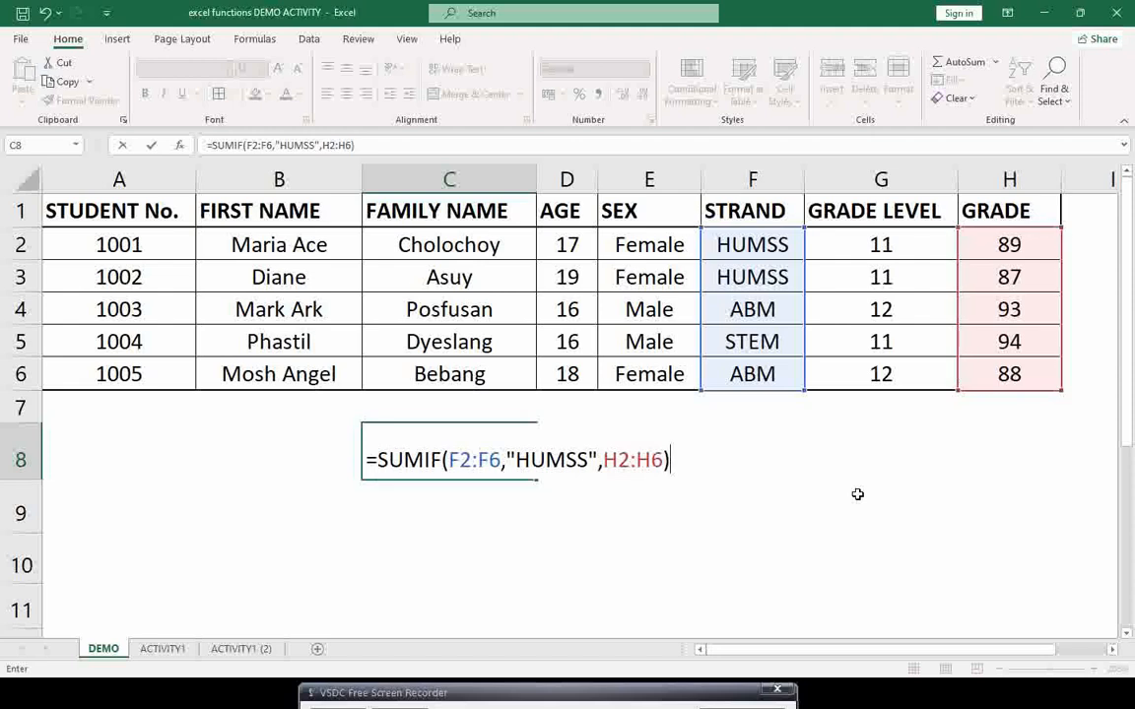
key(Return)
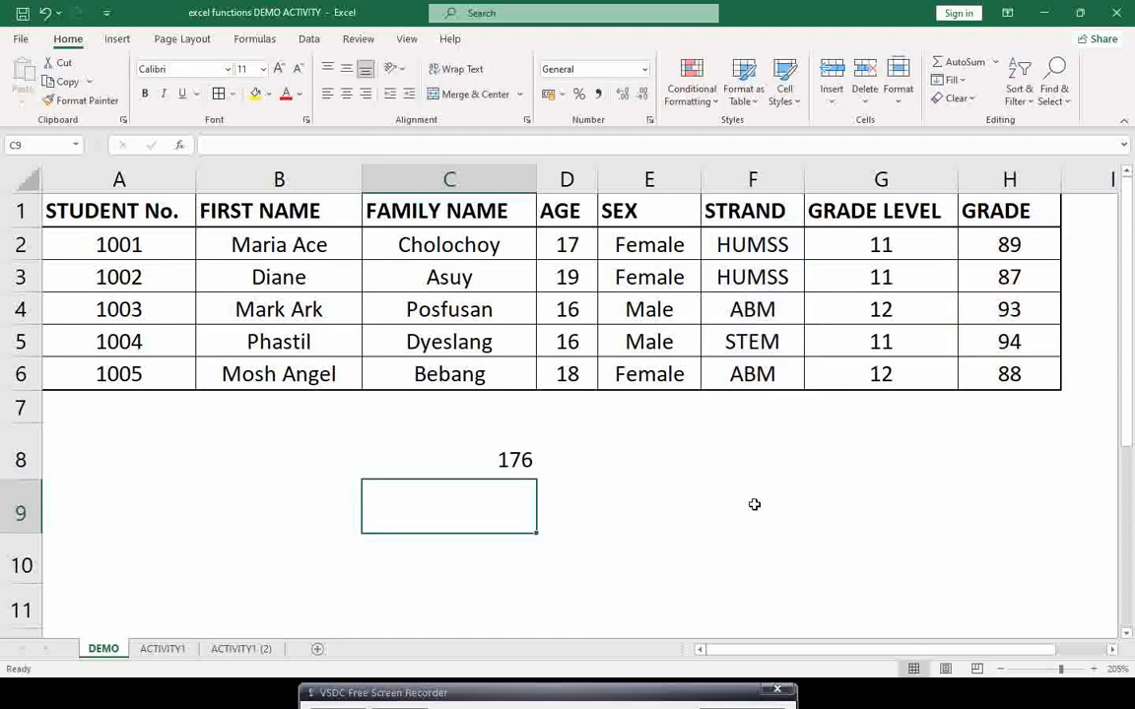
Compare the SUMIF result in C8 with the HUMSS students' grades in H2 and H3 and the remaining grades.
click(522, 459)
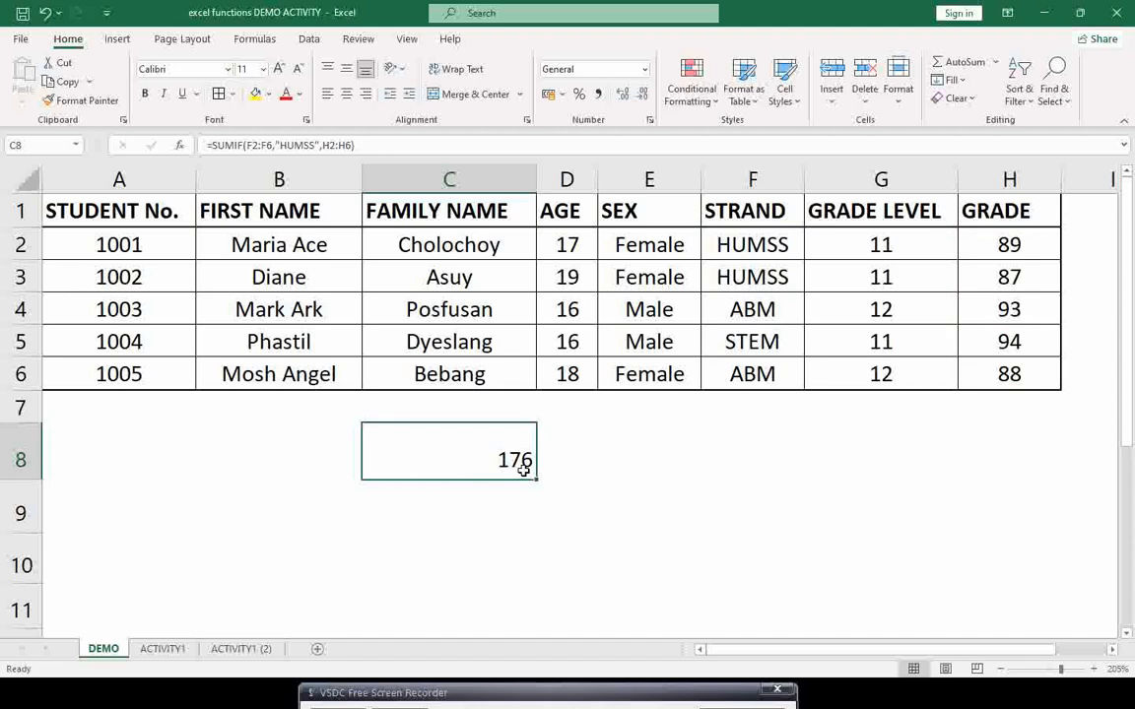
click(1009, 246)
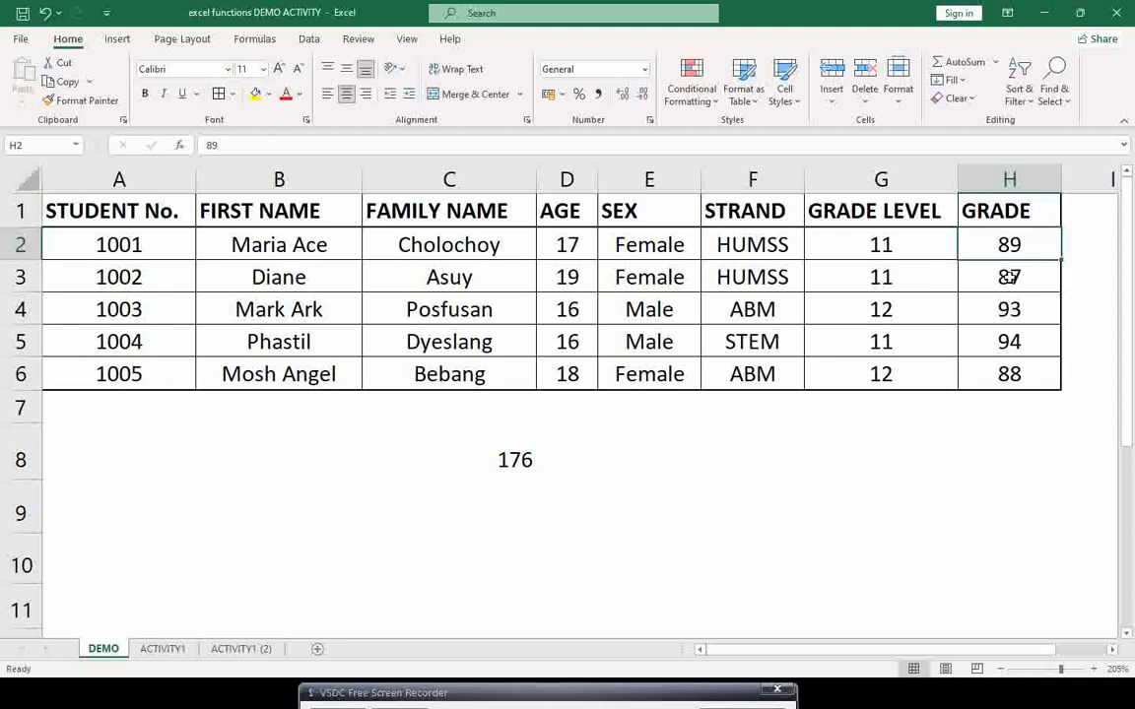
click(1009, 276)
drag(1015, 309, 1013, 373)
click(1013, 376)
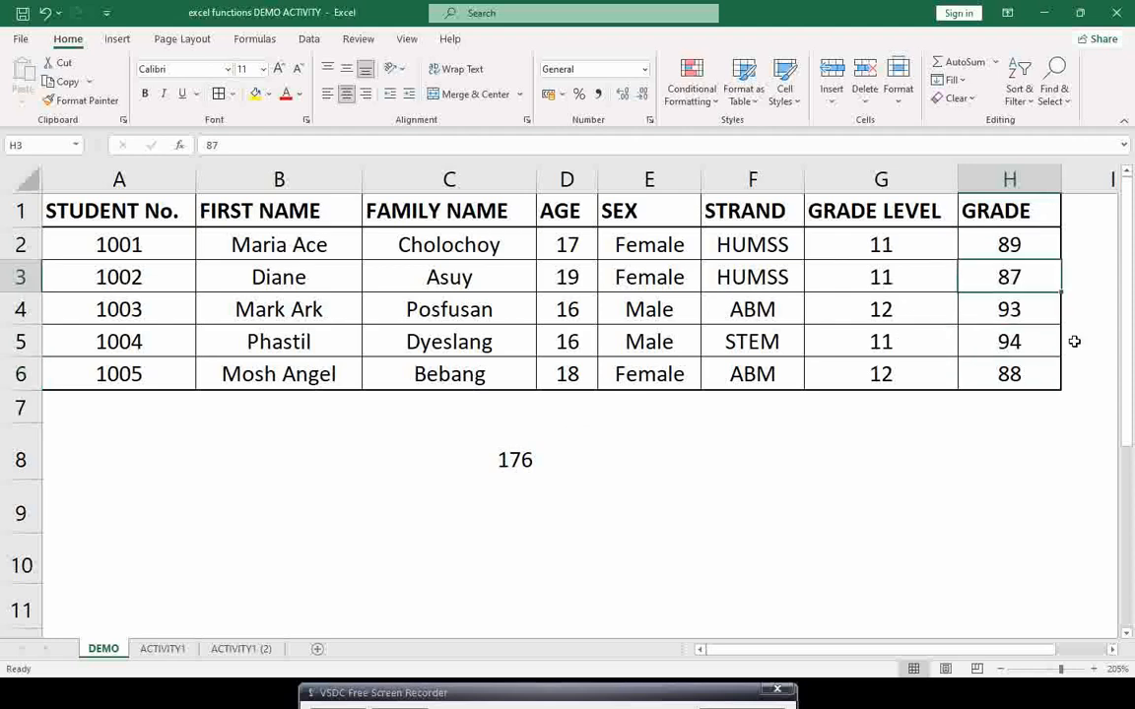
Change the first student's grade in H2 to 95 and check how the SUMIF result in C8 responds.
double_click(1010, 245)
key(BackSpace)
key(BackSpace)
text(95)
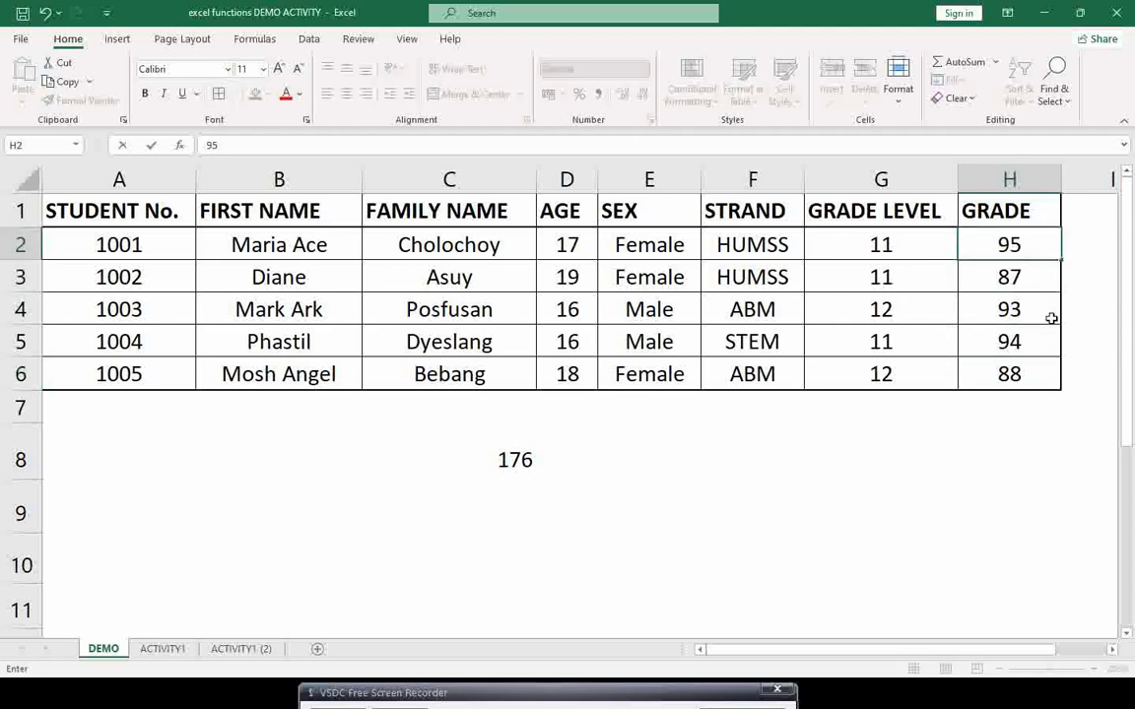
key(Return)
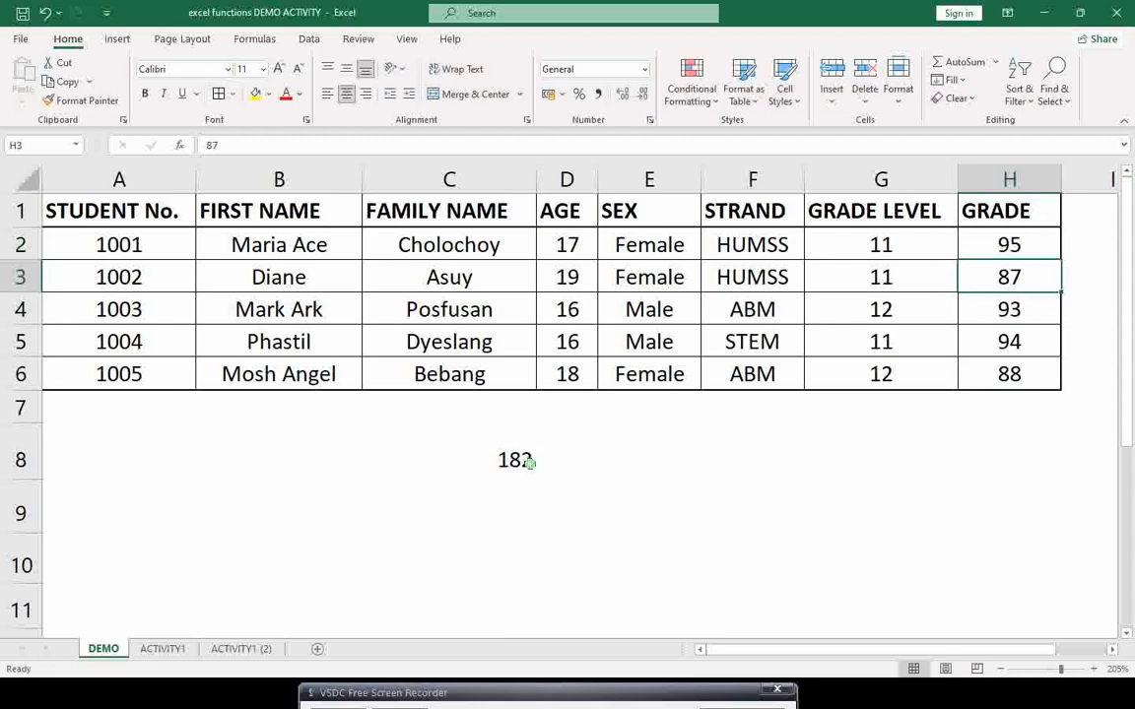
click(516, 459)
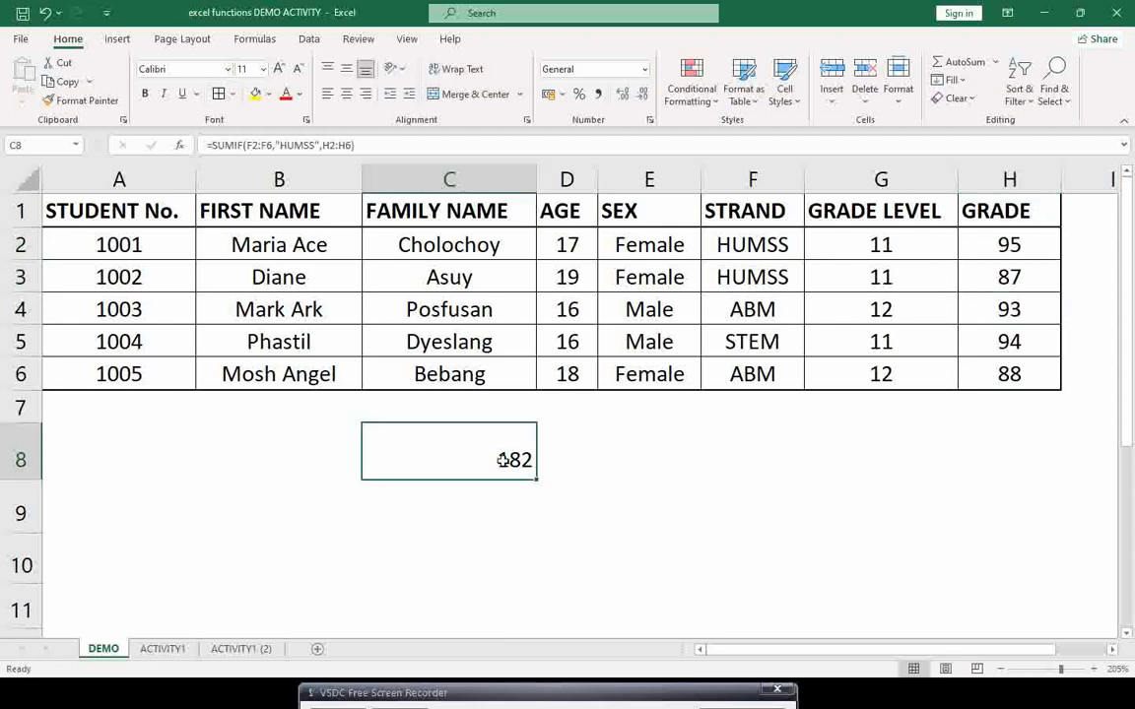
double_click(1011, 245)
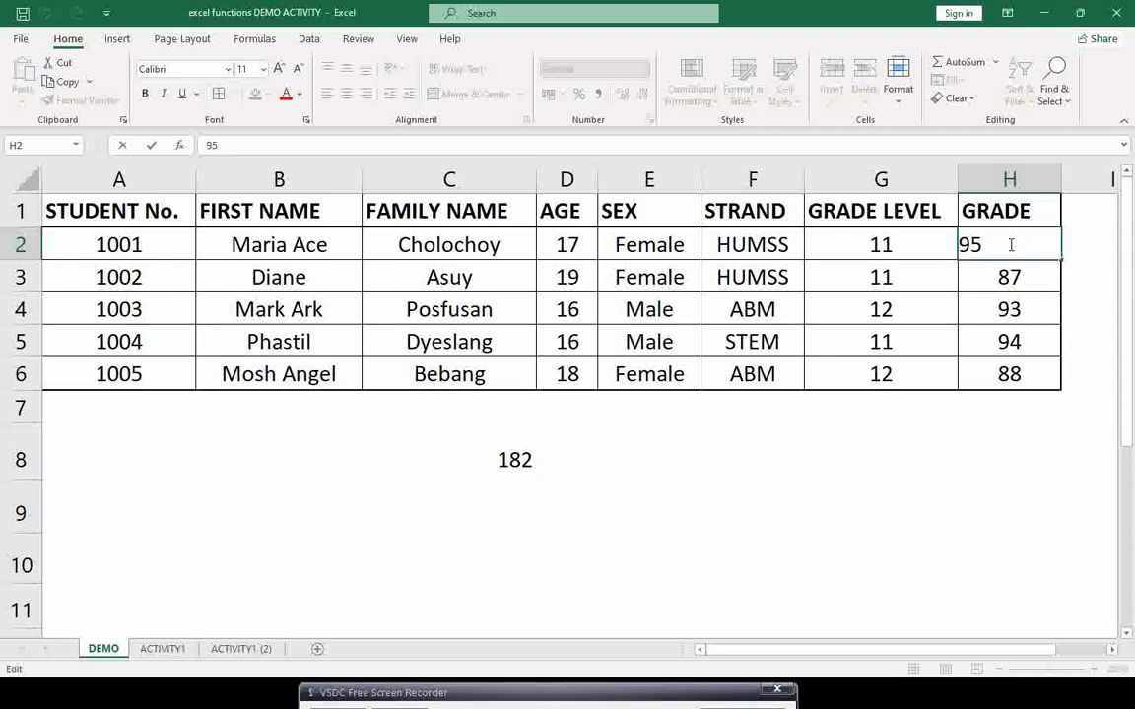
key(Return)
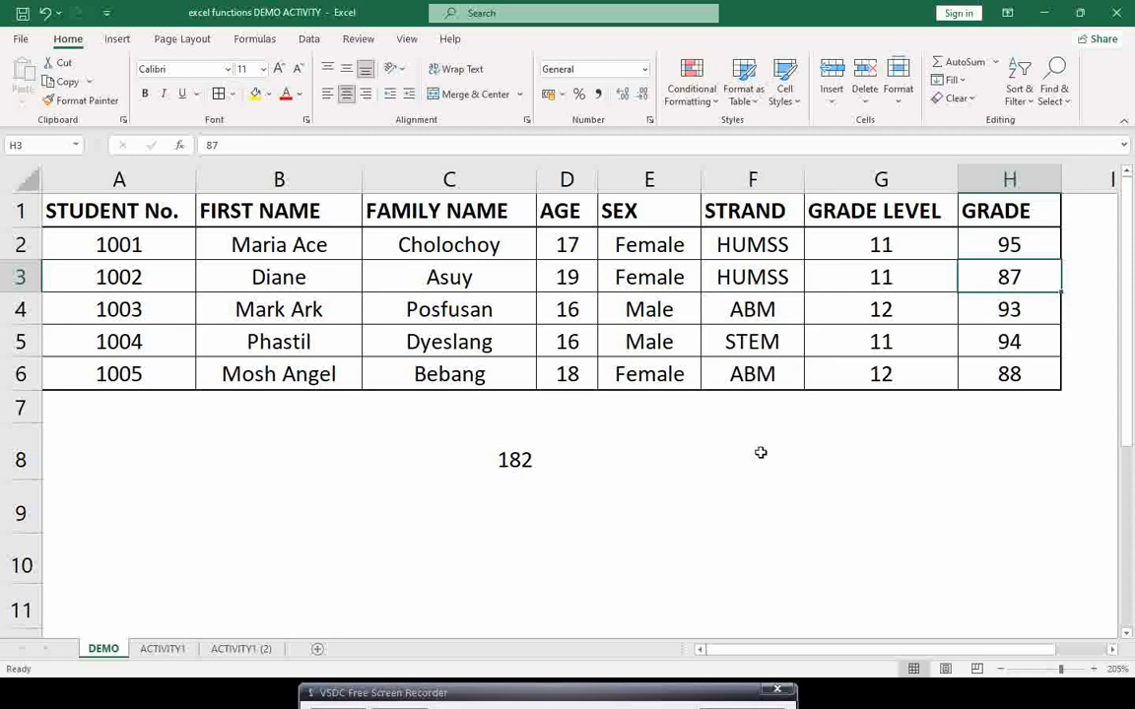
Enter the formula =H2+H3 in F8 to add the two HUMSS grades manually.
click(709, 461)
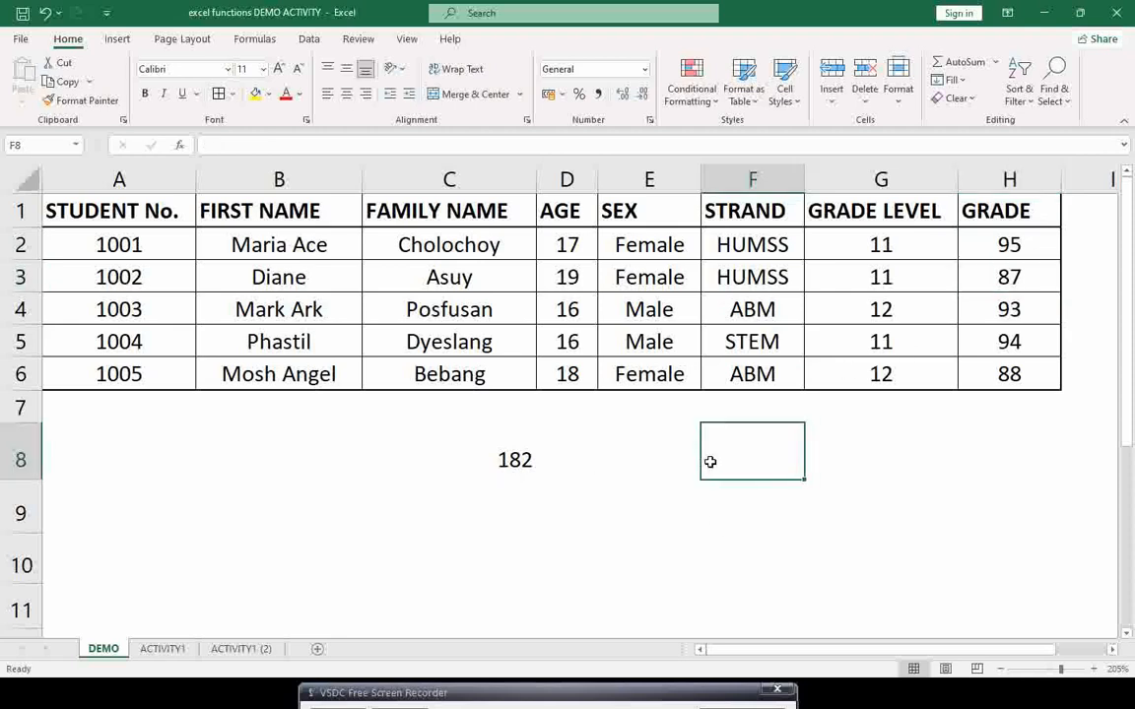
text(=)
click(1014, 245)
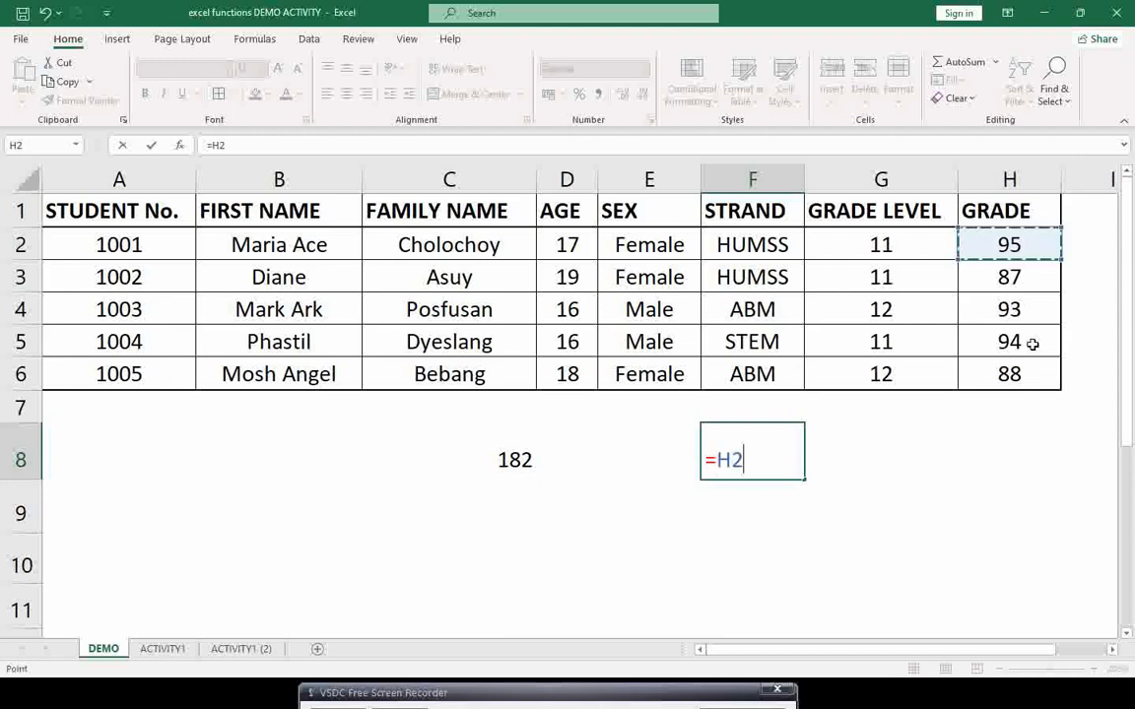
text(+)
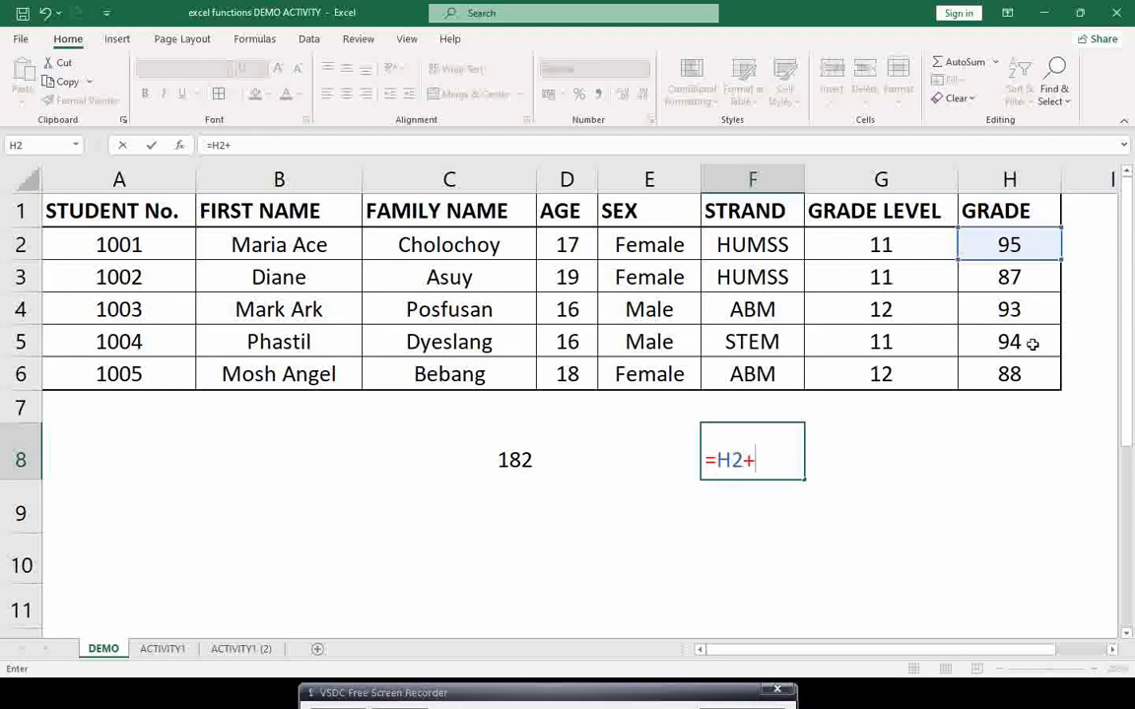
click(1030, 282)
key(Return)
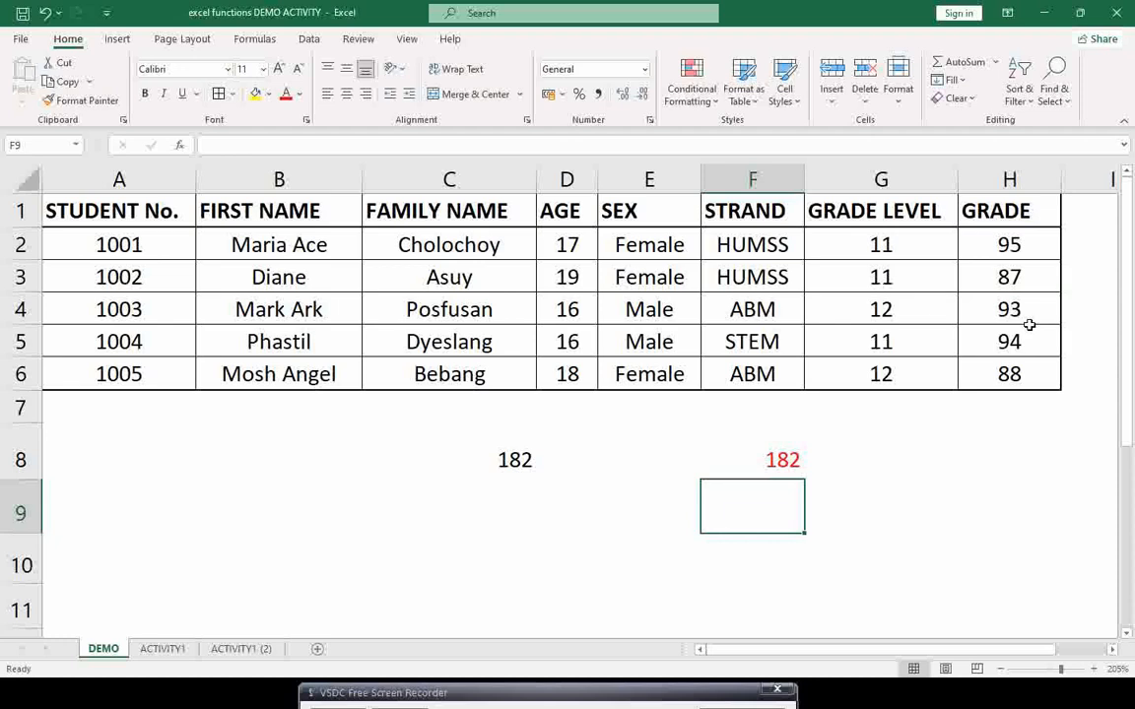
Compare the manual sum in F8 with the SUMIF result in C8 and review the SUMIF formula's arguments.
click(786, 459)
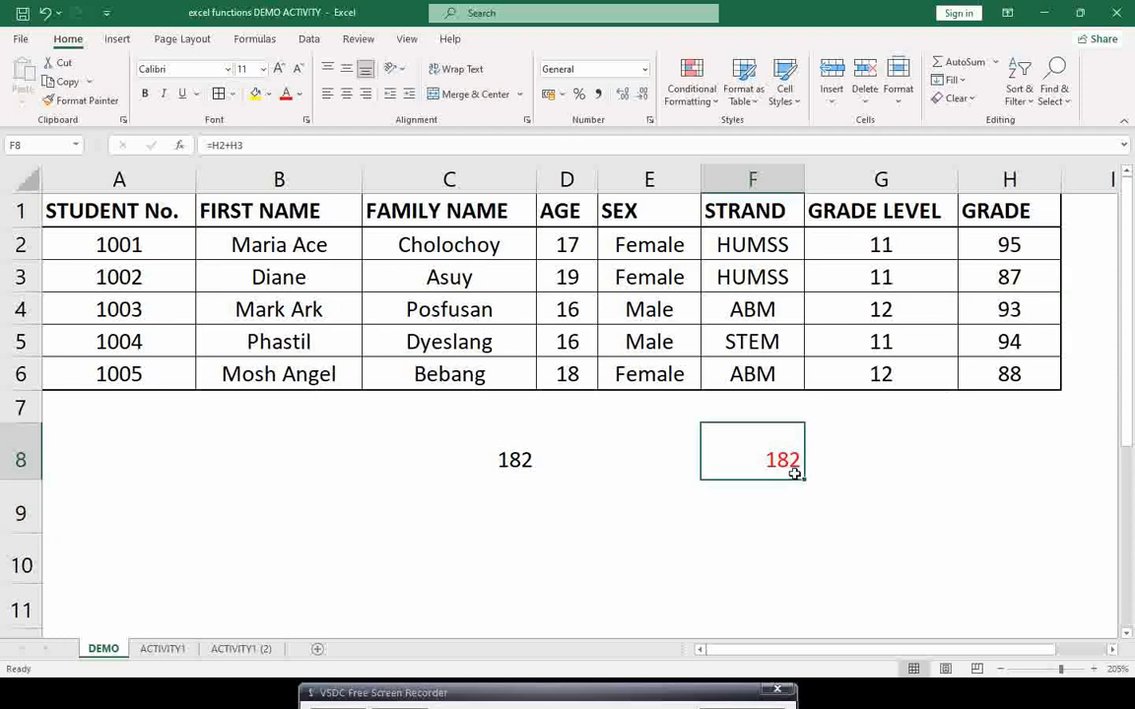
click(514, 460)
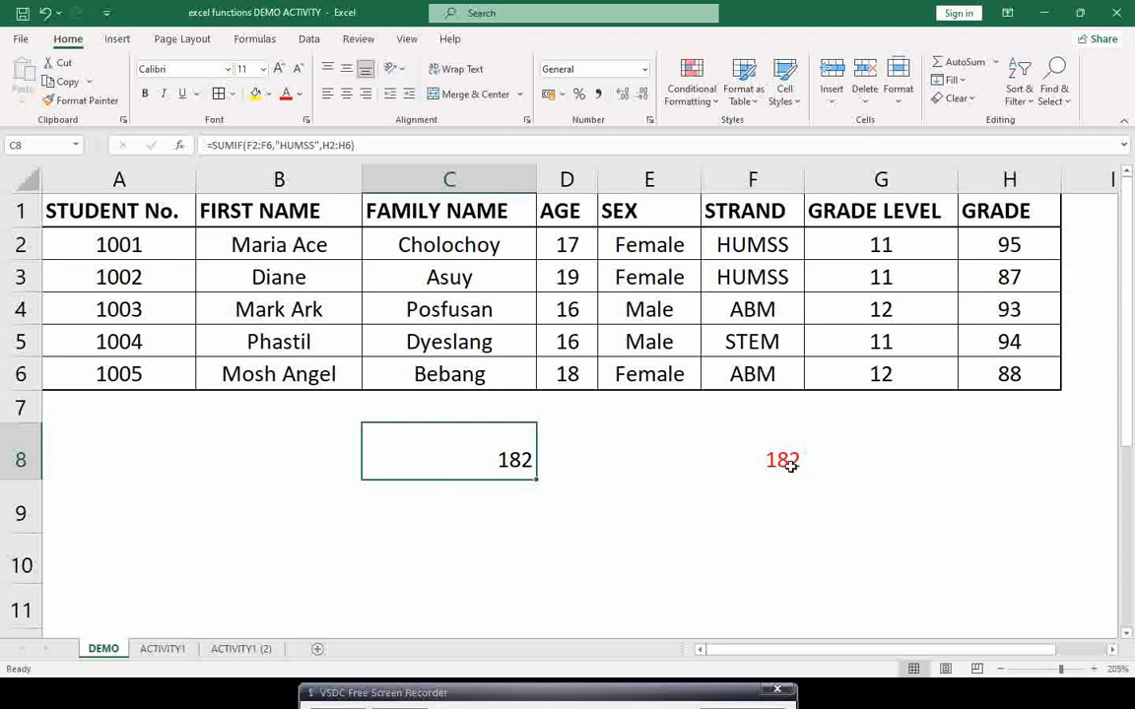
double_click(509, 462)
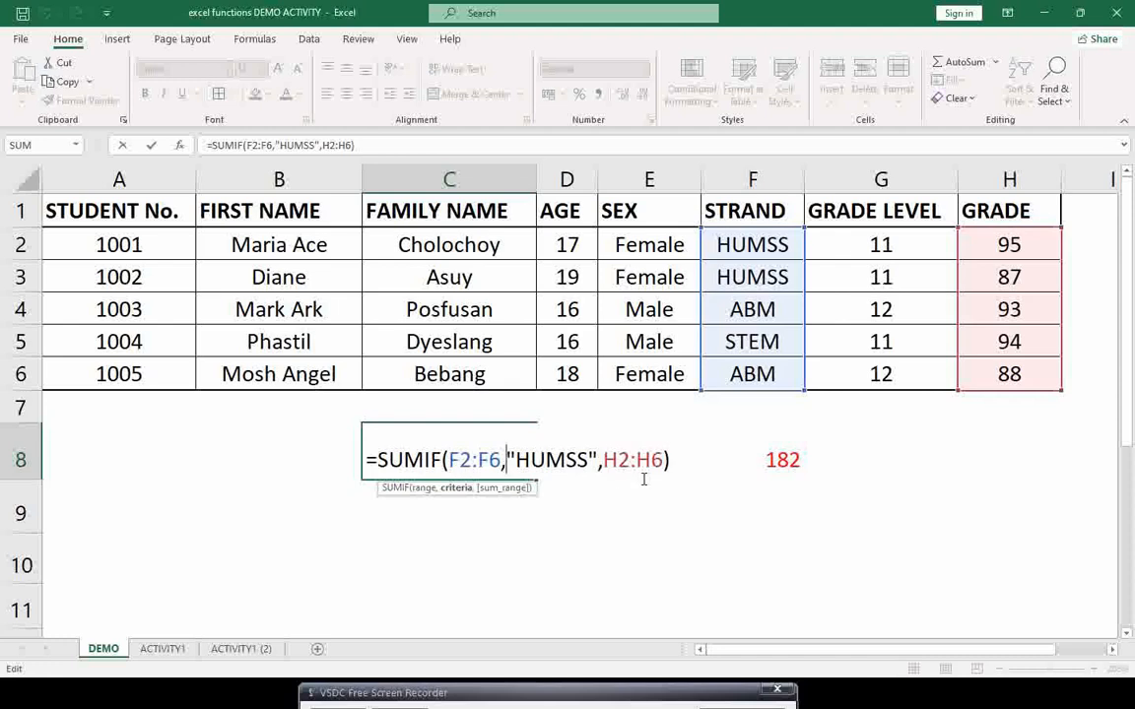
key(ctrl+Return)
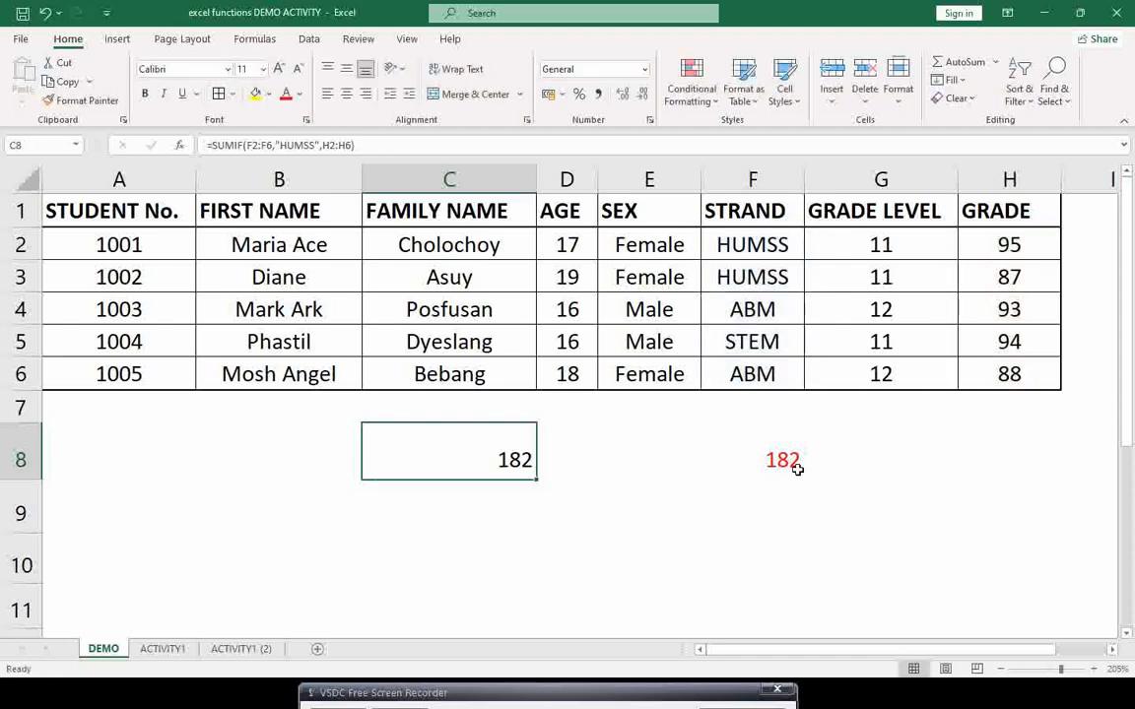
Clear the manual sum from F8 and the SUMIF formula from C8.
click(800, 469)
key(Delete)
click(519, 461)
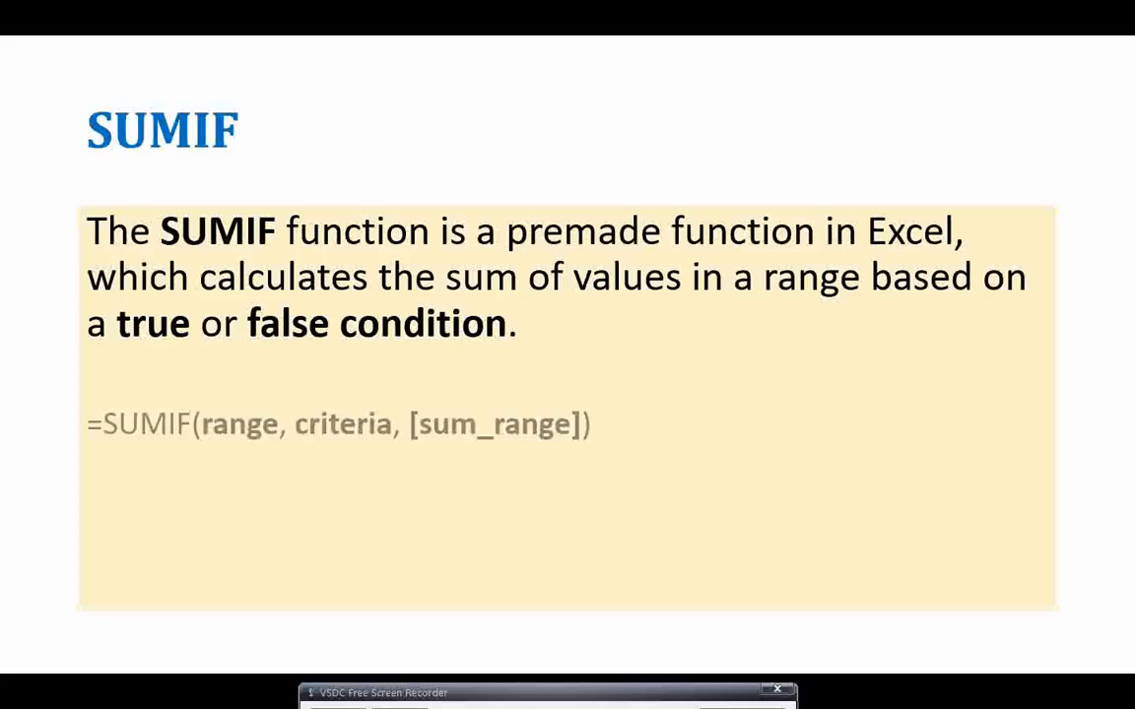
Advance the slideshow to the AVERAGEIF slide, read its syntax and return to the Excel workbook.
key(Right)
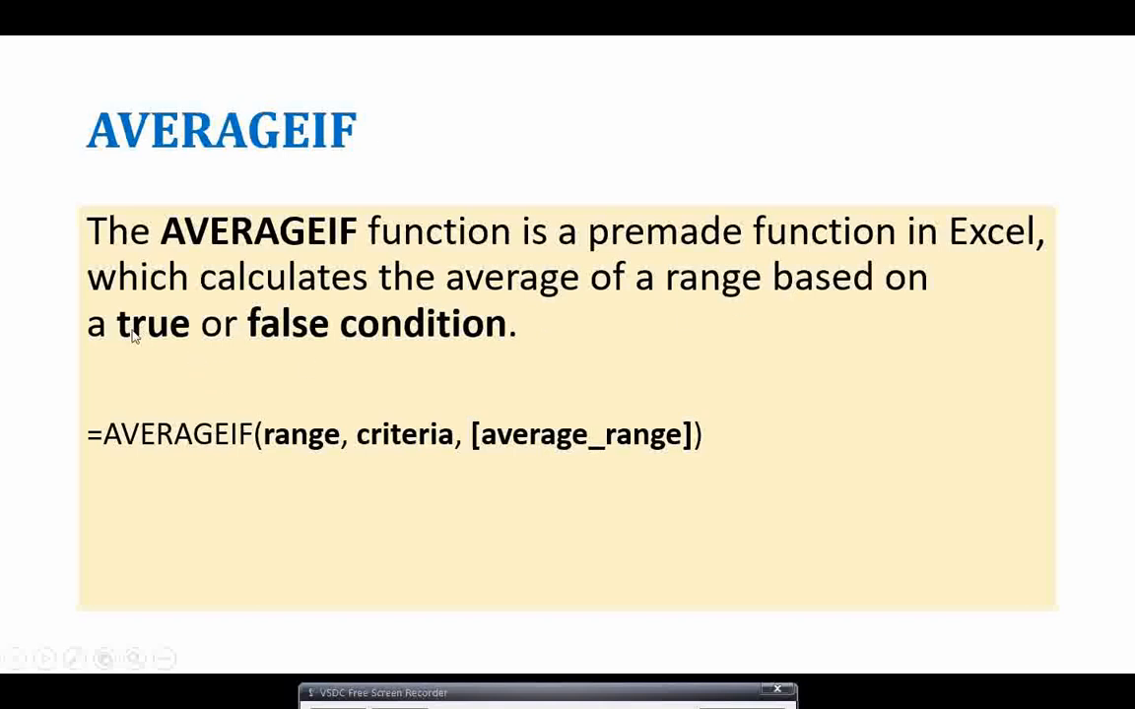
key(alt+Tab)
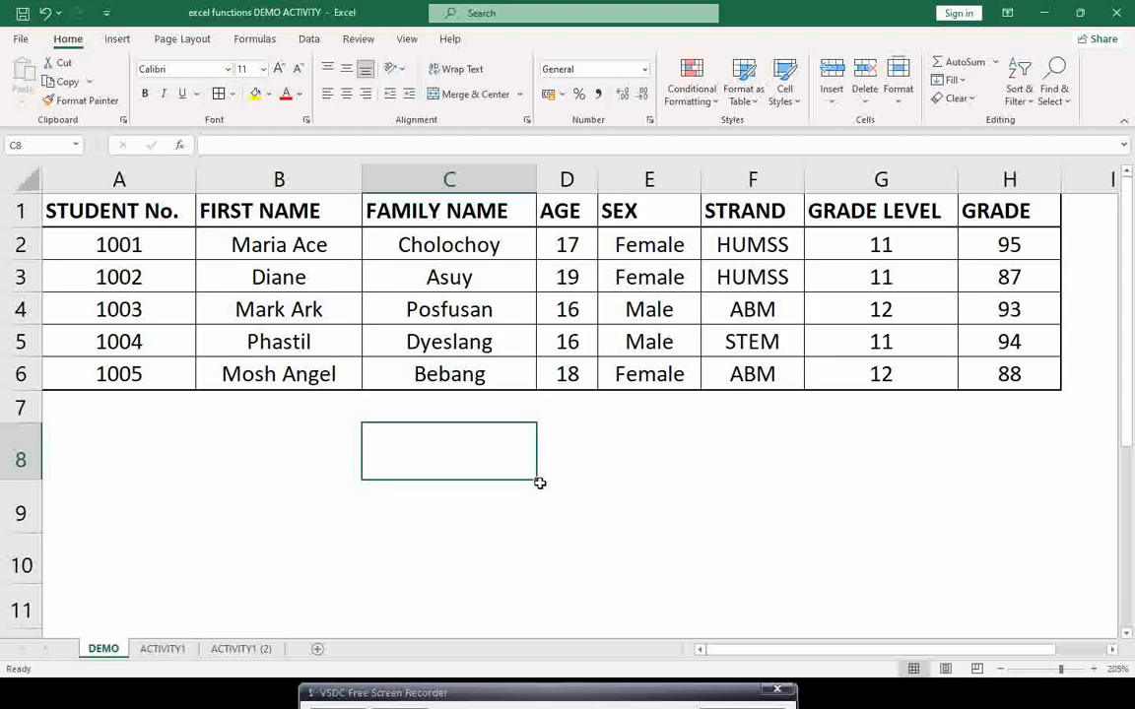
Enter =AVERAGEIF(F2:F6,"ABM",H2:H6) in C8 to average the grades of the ABM students.
text(=AVERAGE)
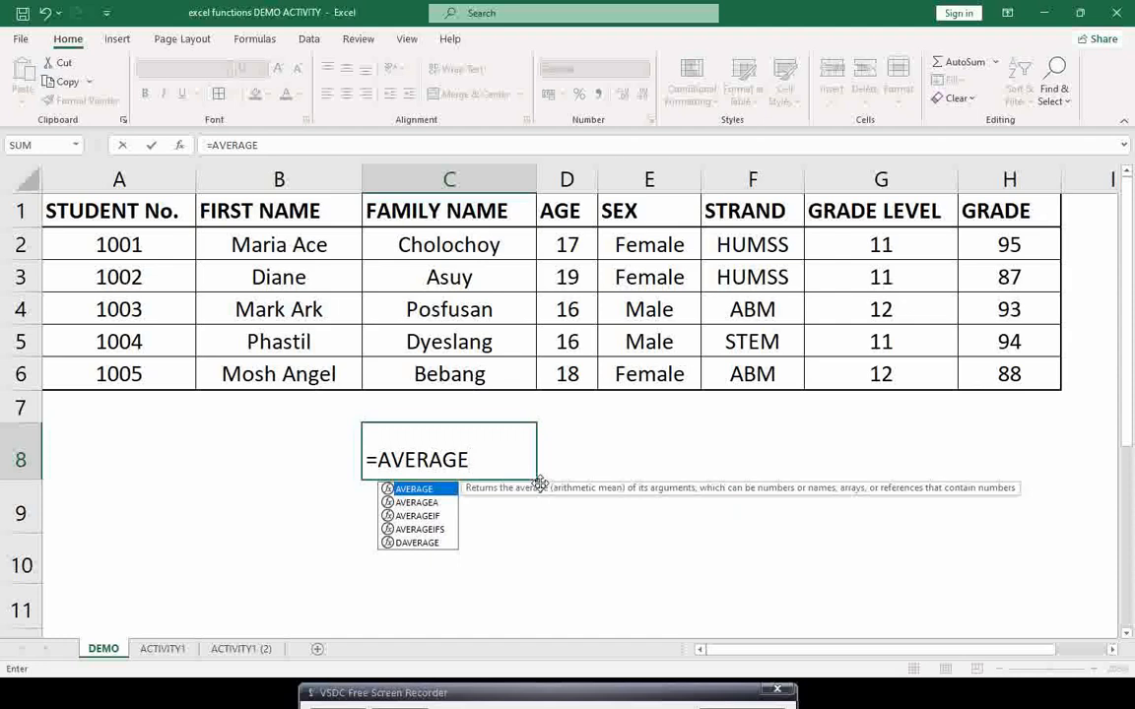
text(IF)
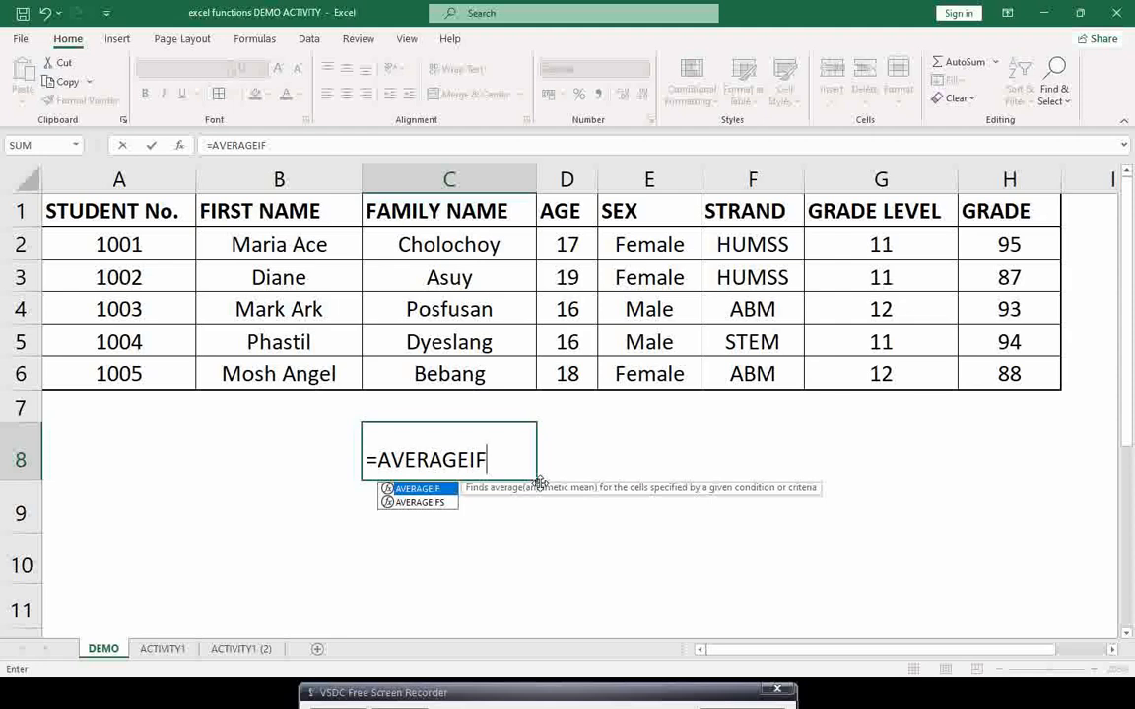
text(()
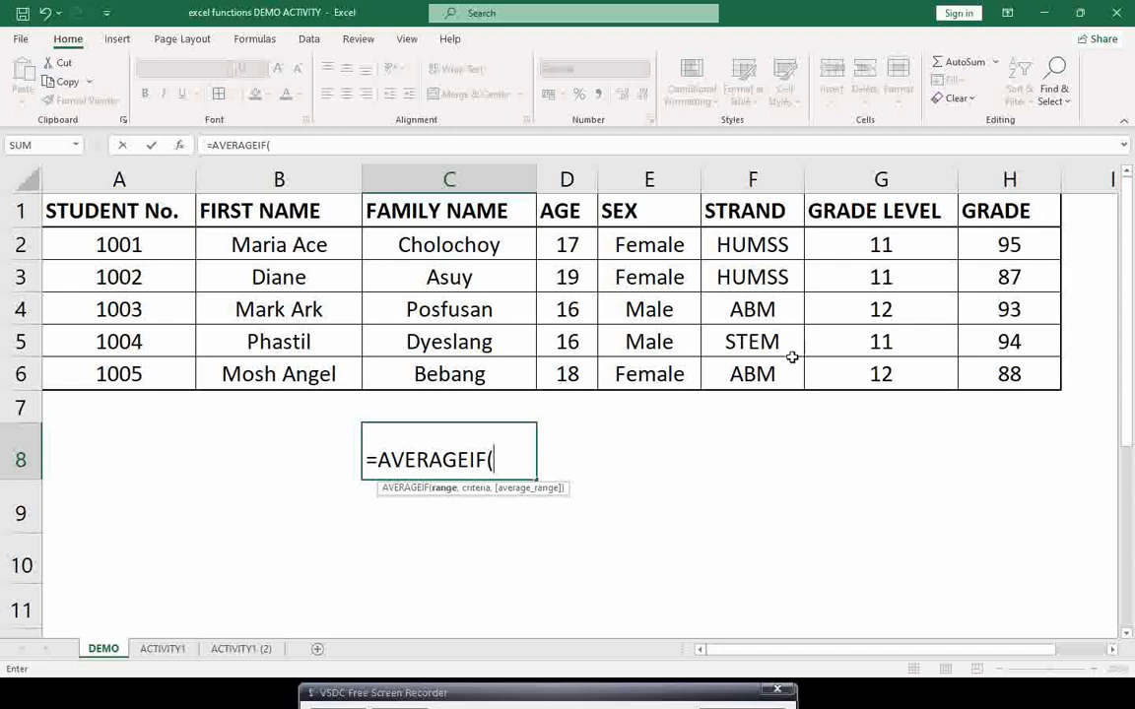
drag(753, 244, 753, 370)
text(,")
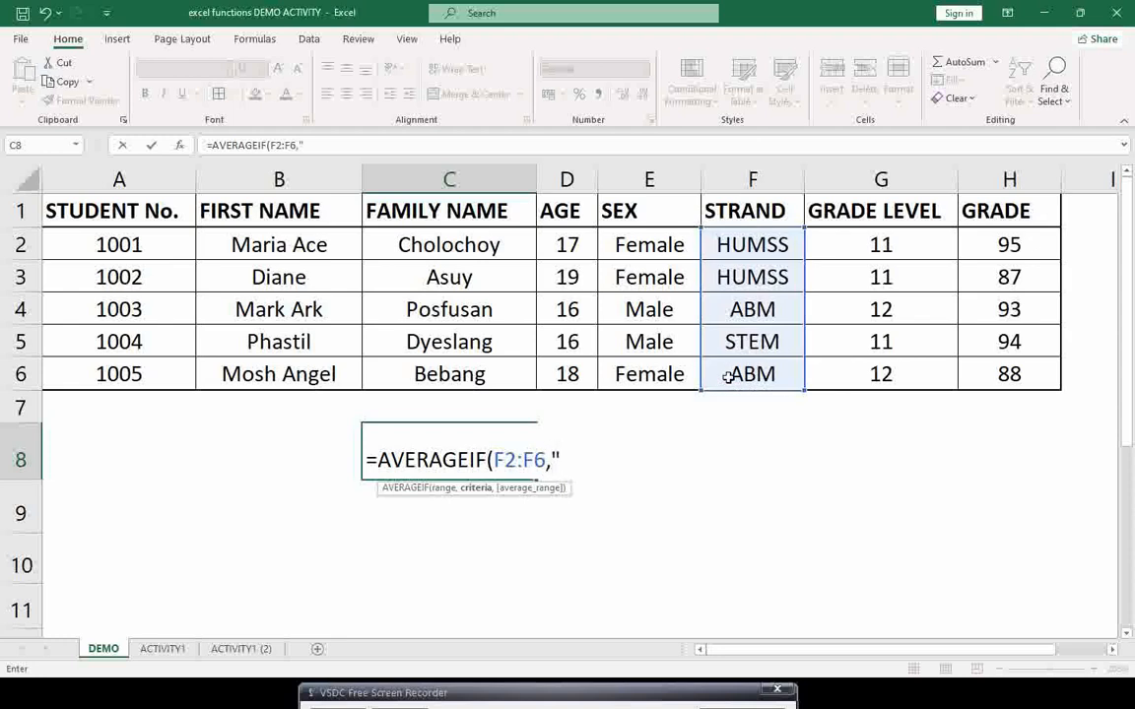
text(ABM)
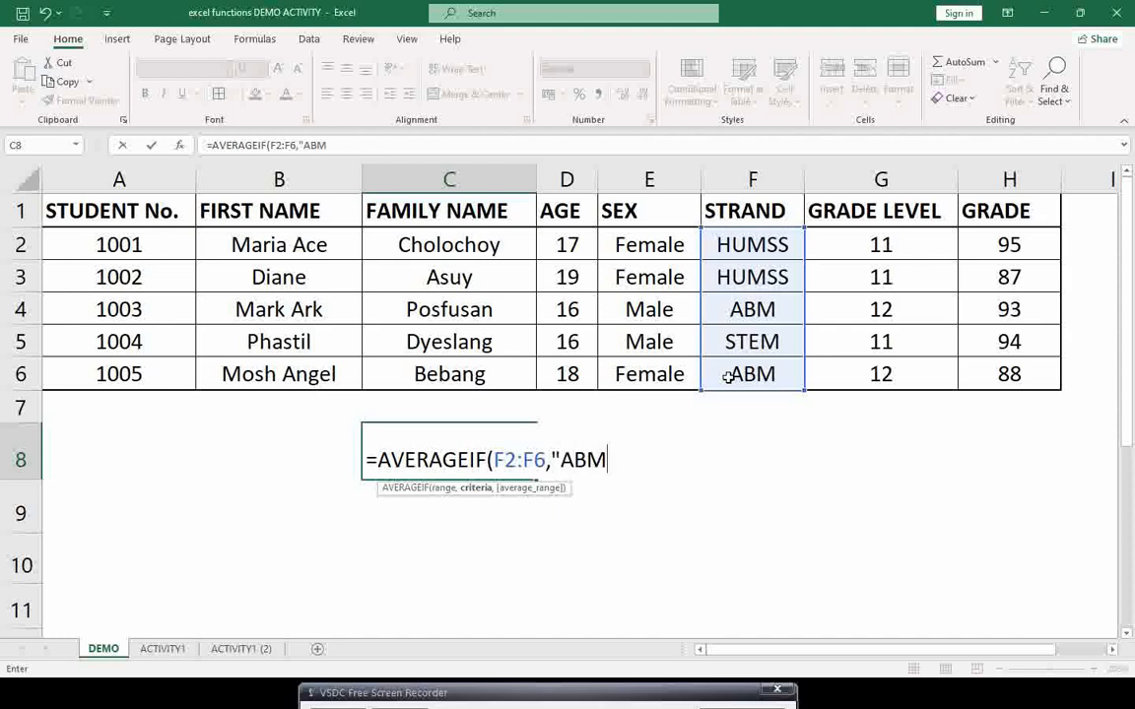
text(",)
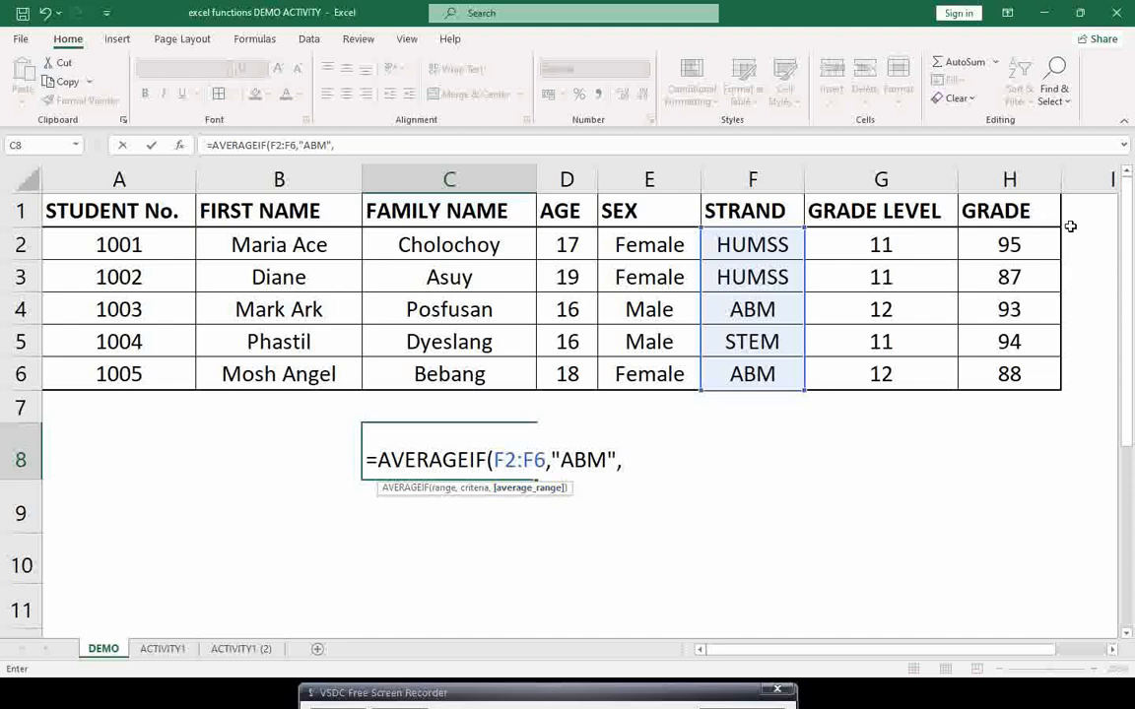
drag(1009, 242, 1013, 372)
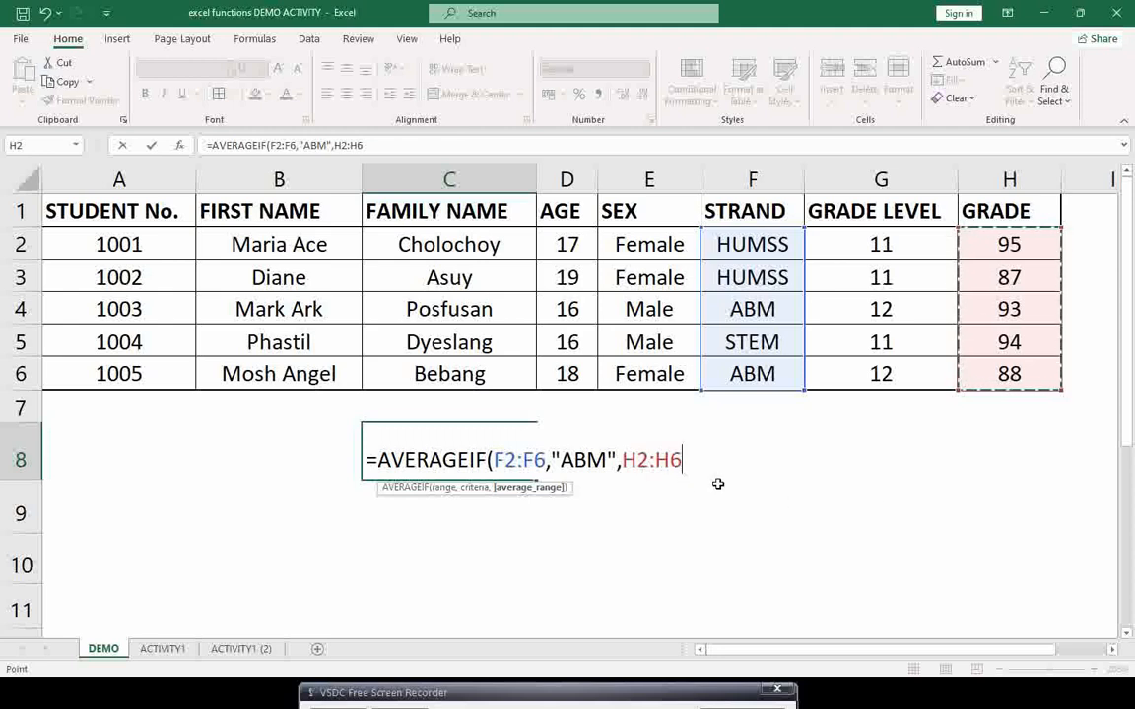
text())
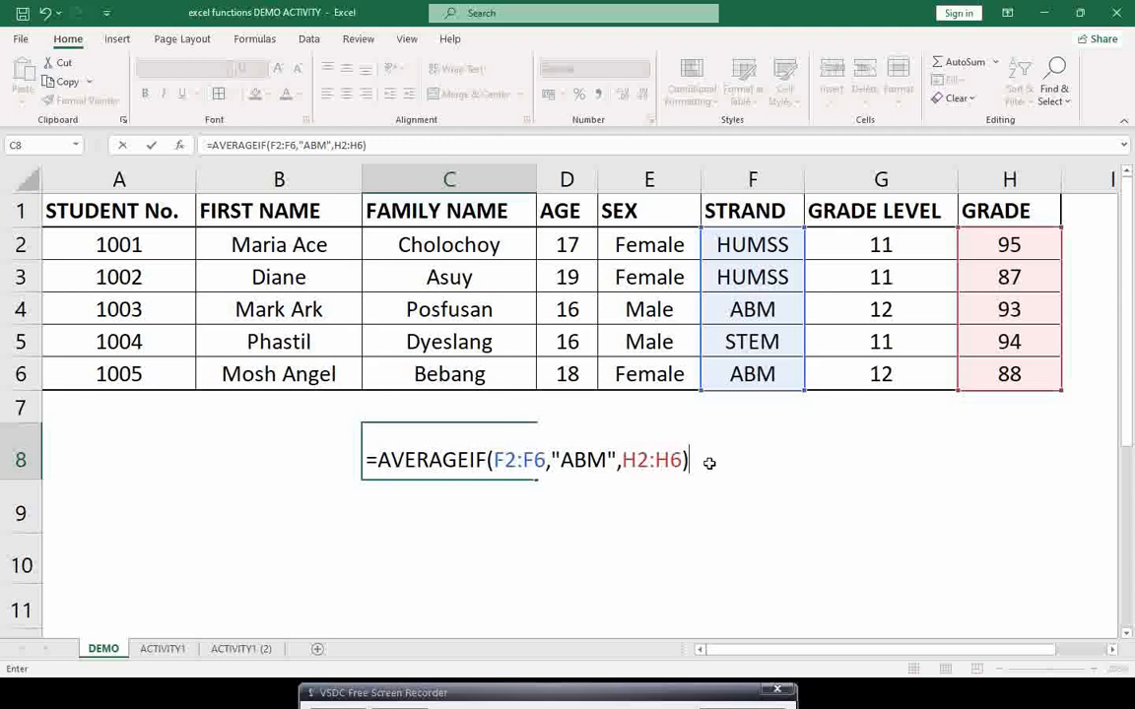
key(Return)
click(496, 461)
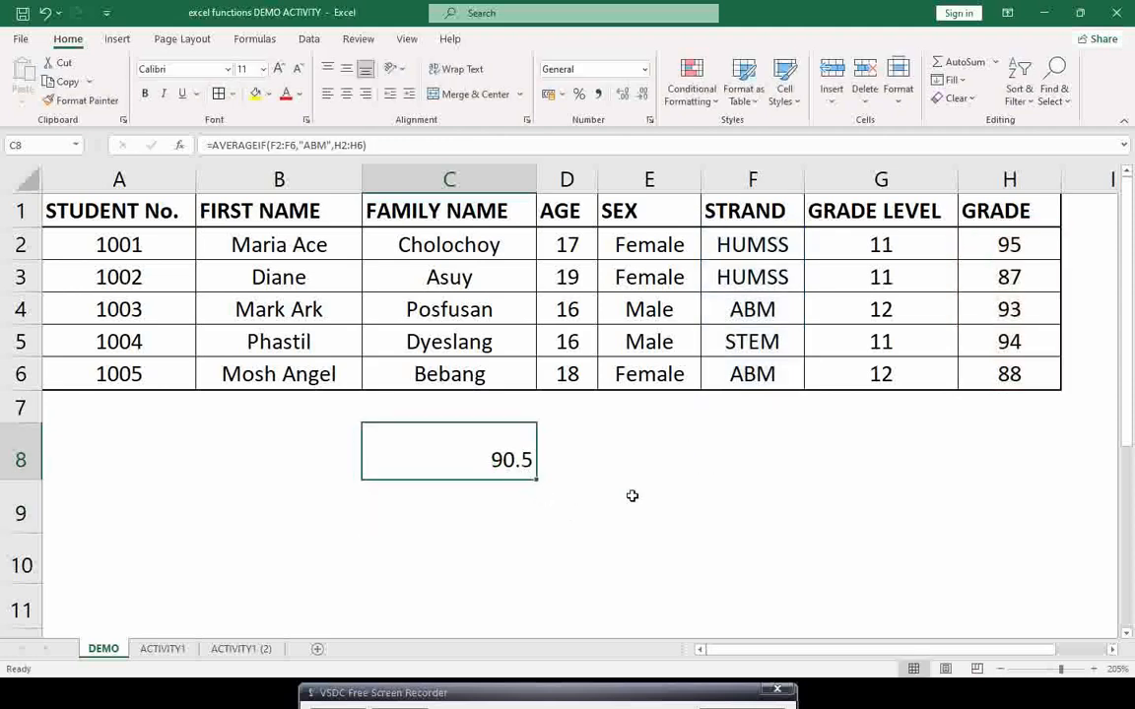
Enter the formula =(H4+H6)/2 in E8 to average the two ABM grades manually.
click(697, 467)
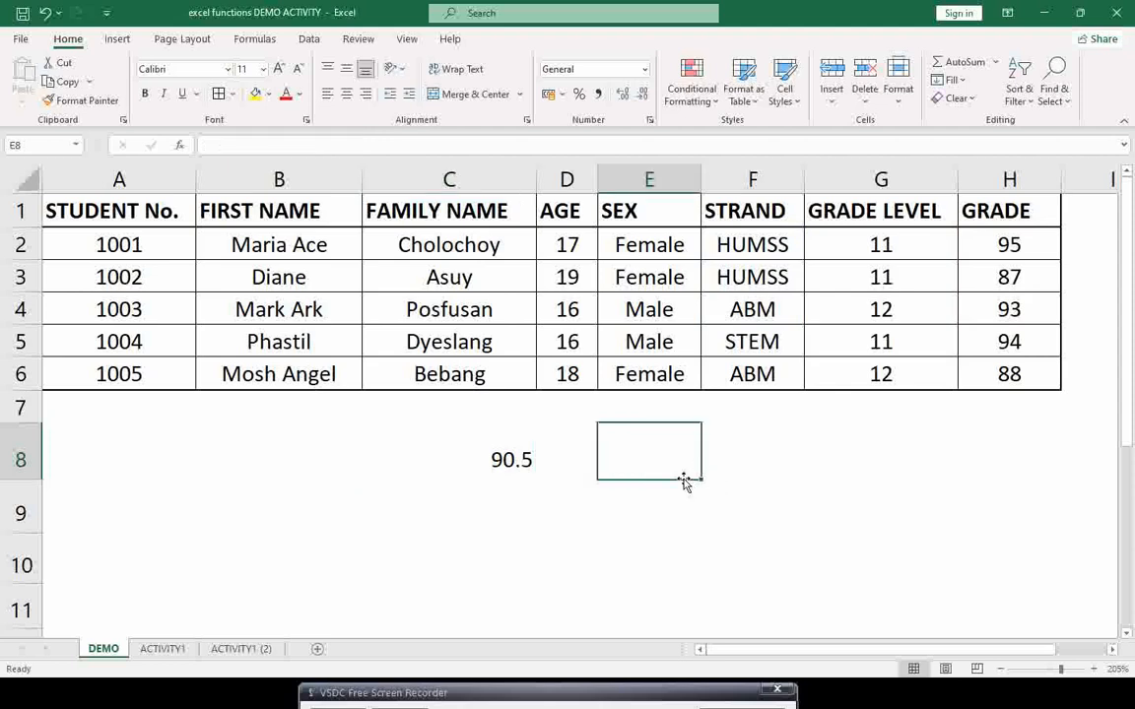
text(=)
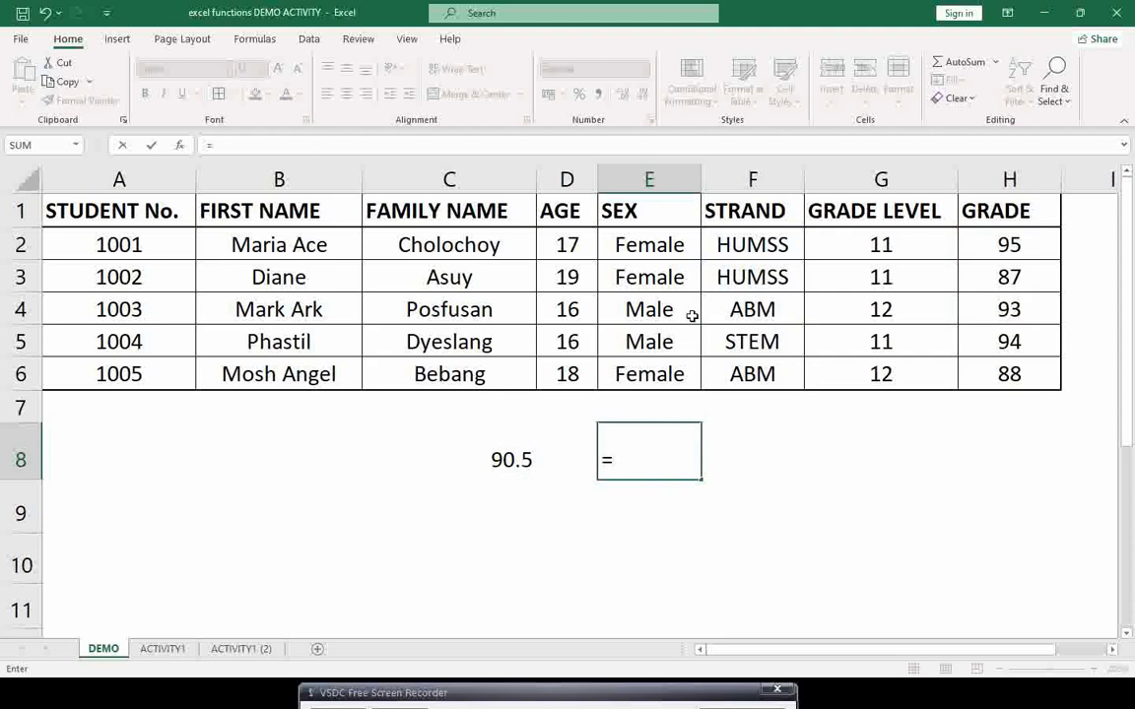
click(997, 303)
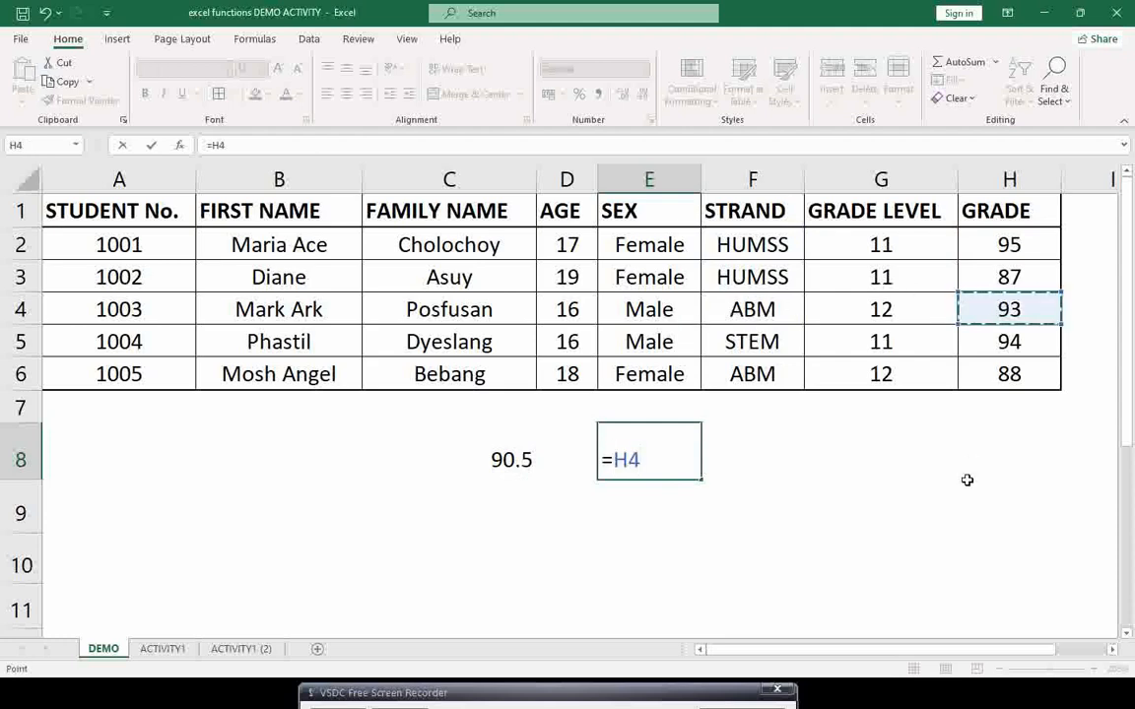
text(+)
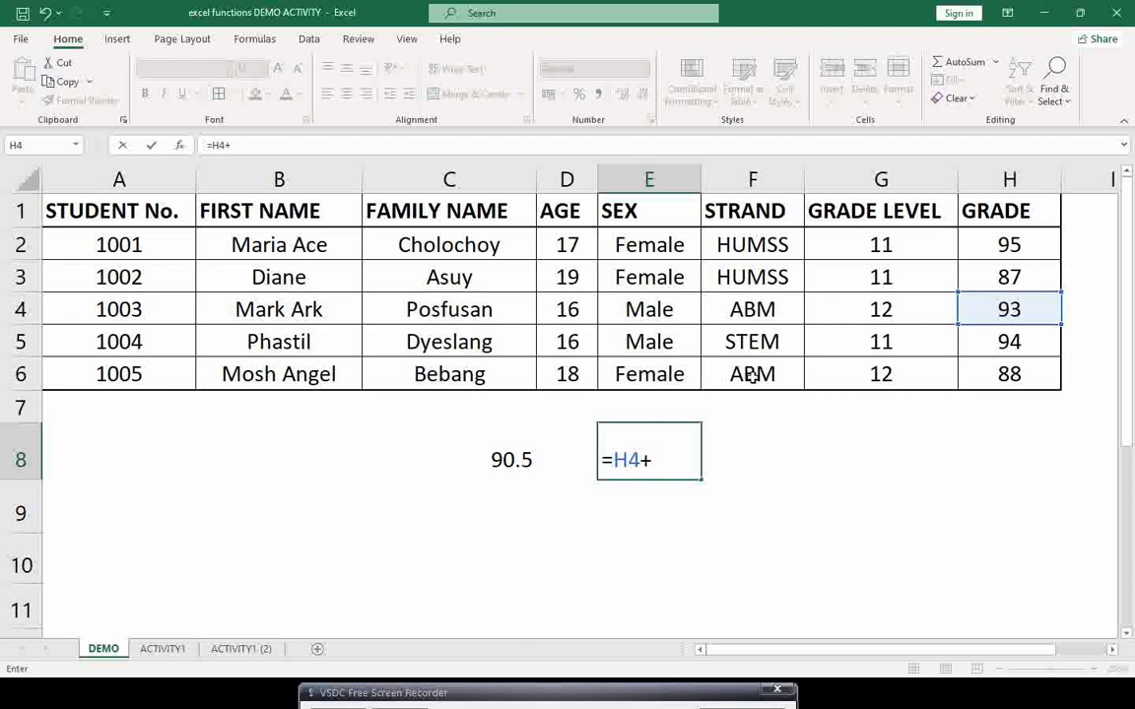
click(1000, 374)
click(613, 460)
text(()
click(686, 460)
text())
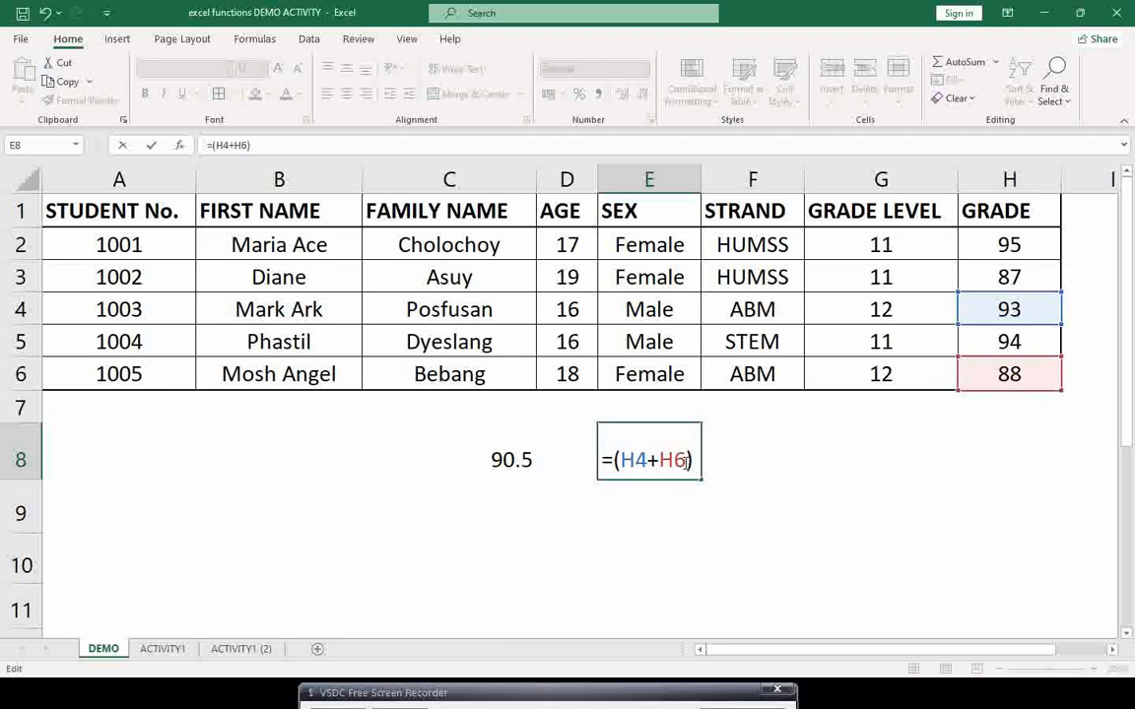
text(/2)
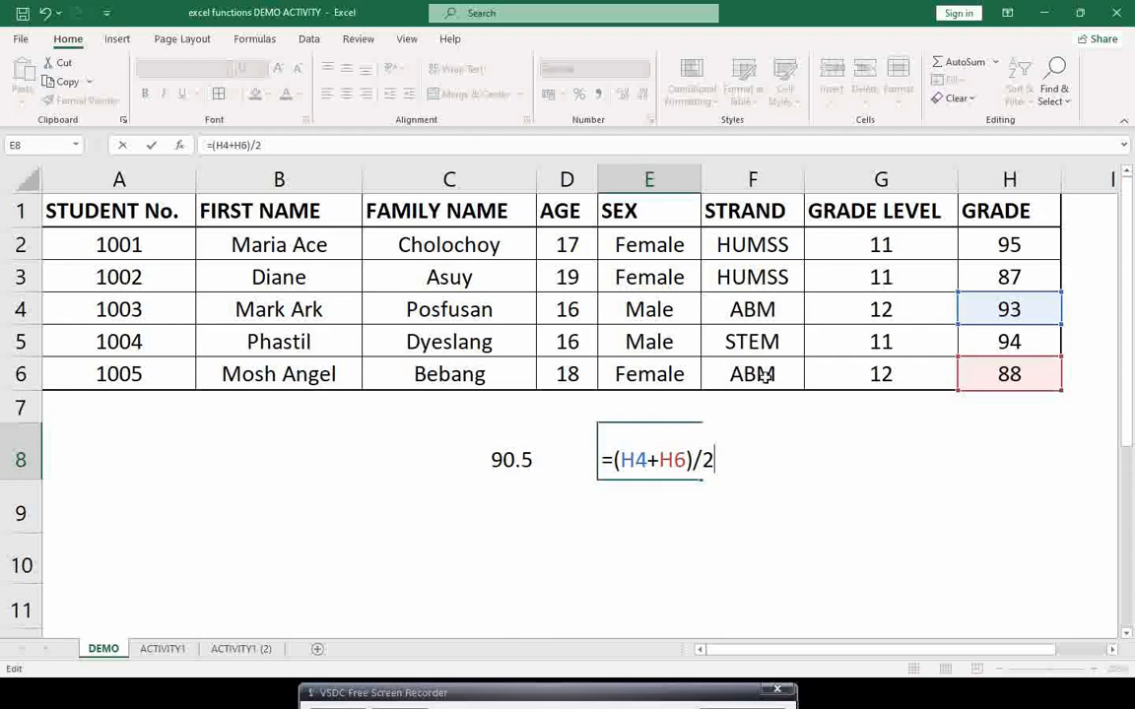
key(Return)
click(679, 465)
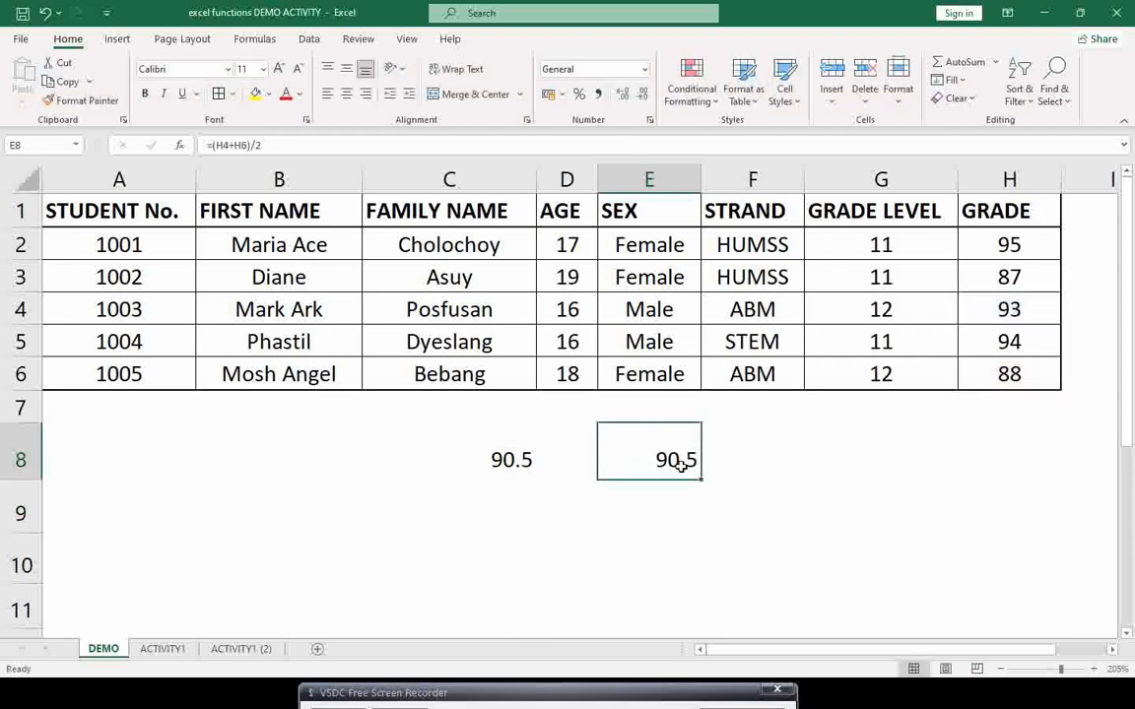
Check the AVERAGEIF formula in C8 against the manual average and clear the manual average from E8.
double_click(500, 463)
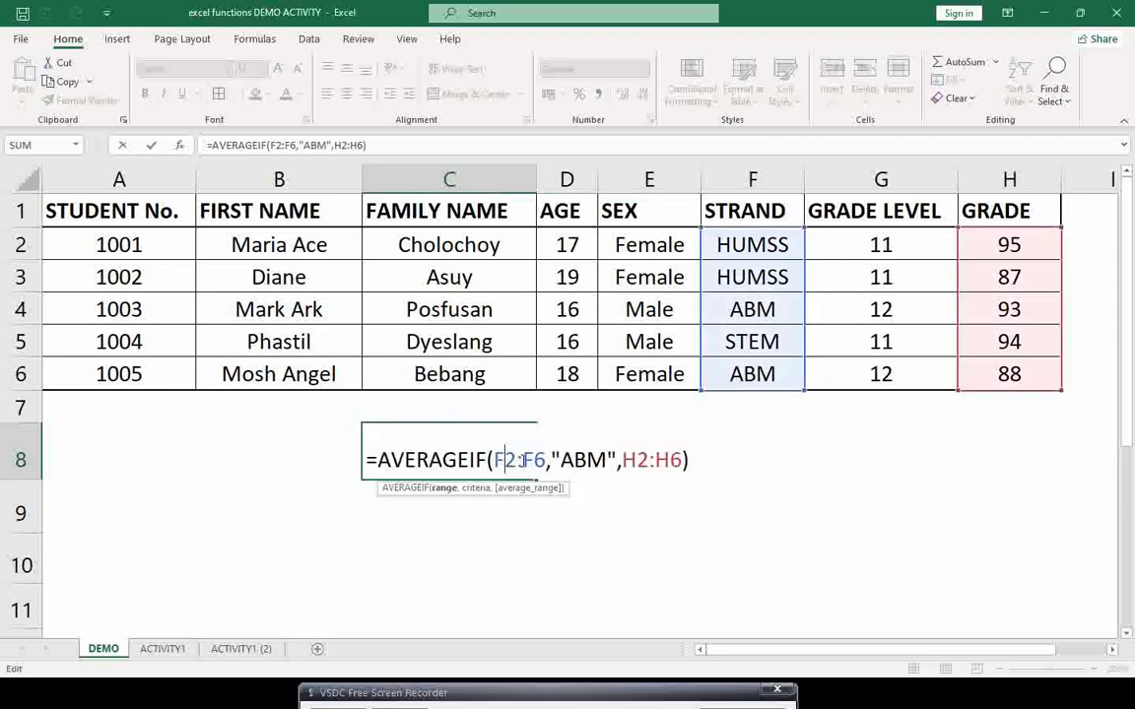
key(Escape)
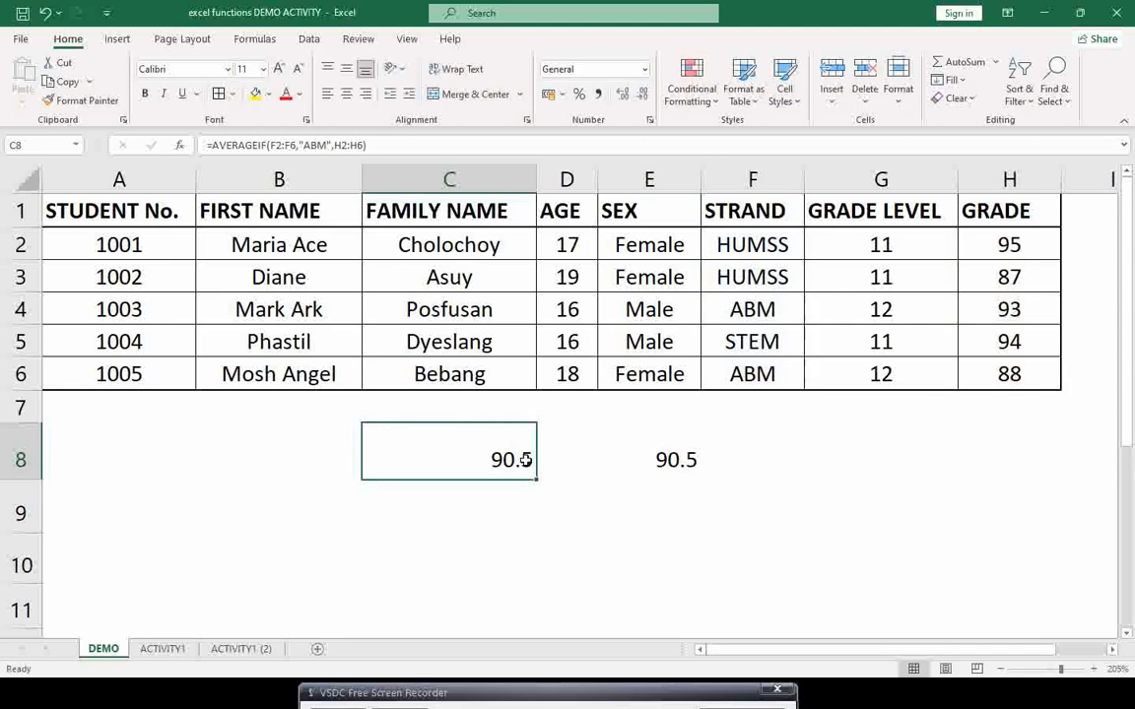
click(687, 462)
key(Delete)
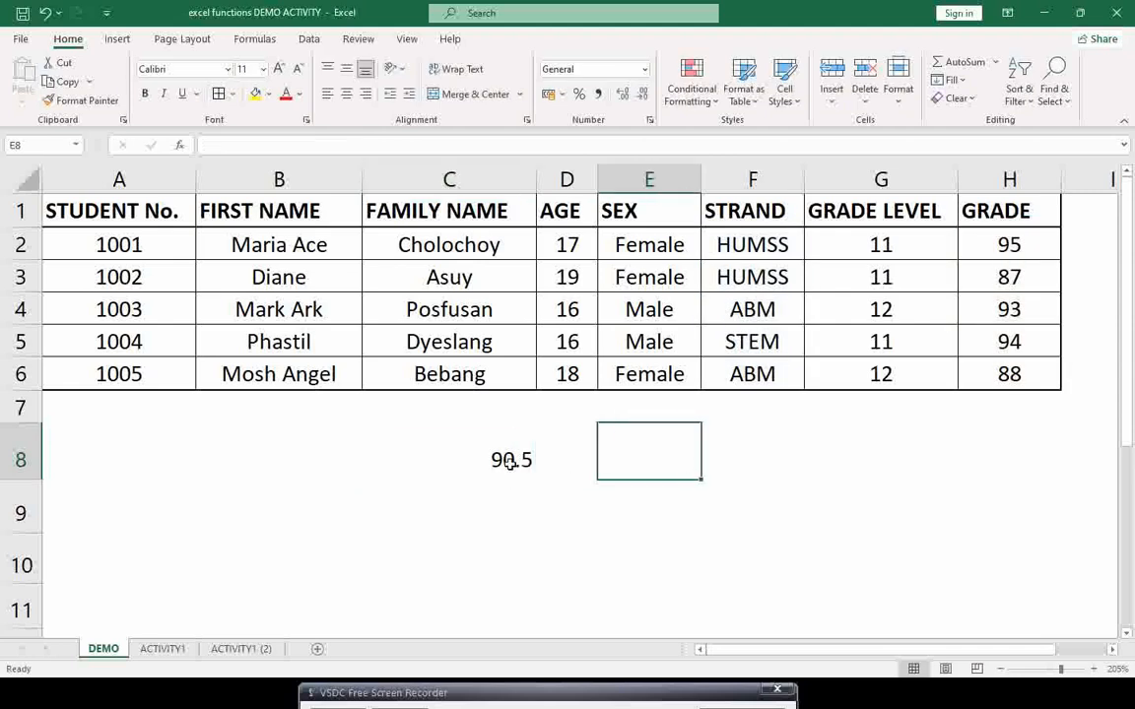
Review the AVERAGEIF formula's arguments in C8, read the COUNTIF syntax slide and return to the Excel workbook.
double_click(505, 460)
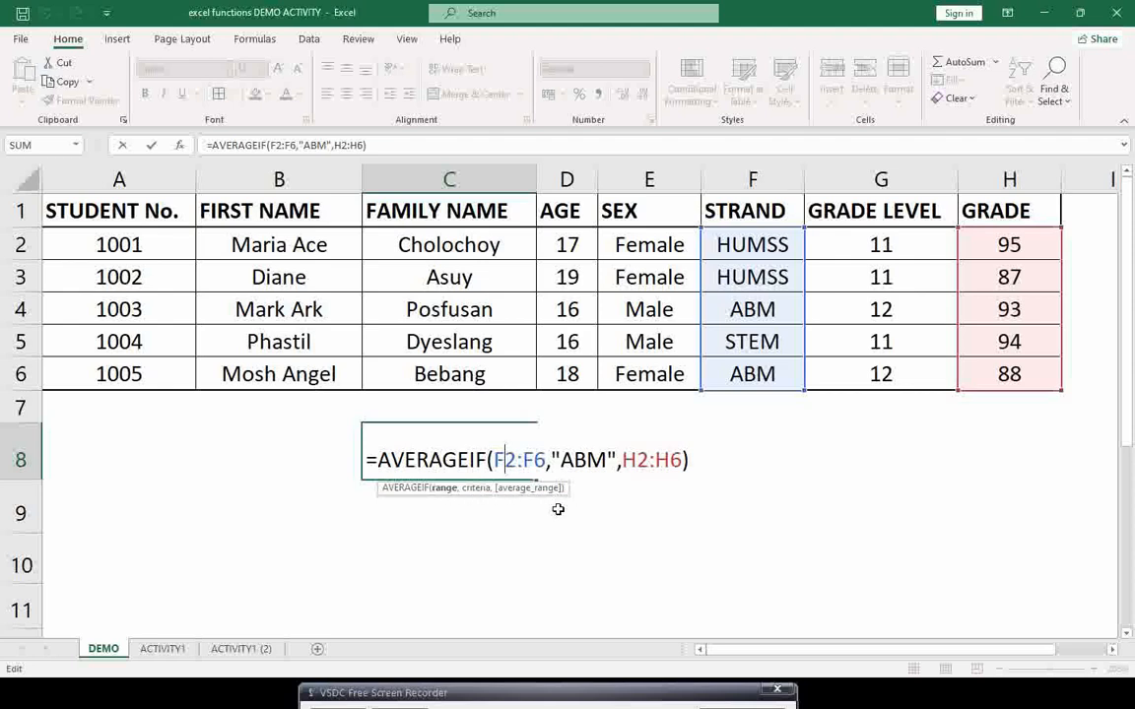
key(ctrl+Return)
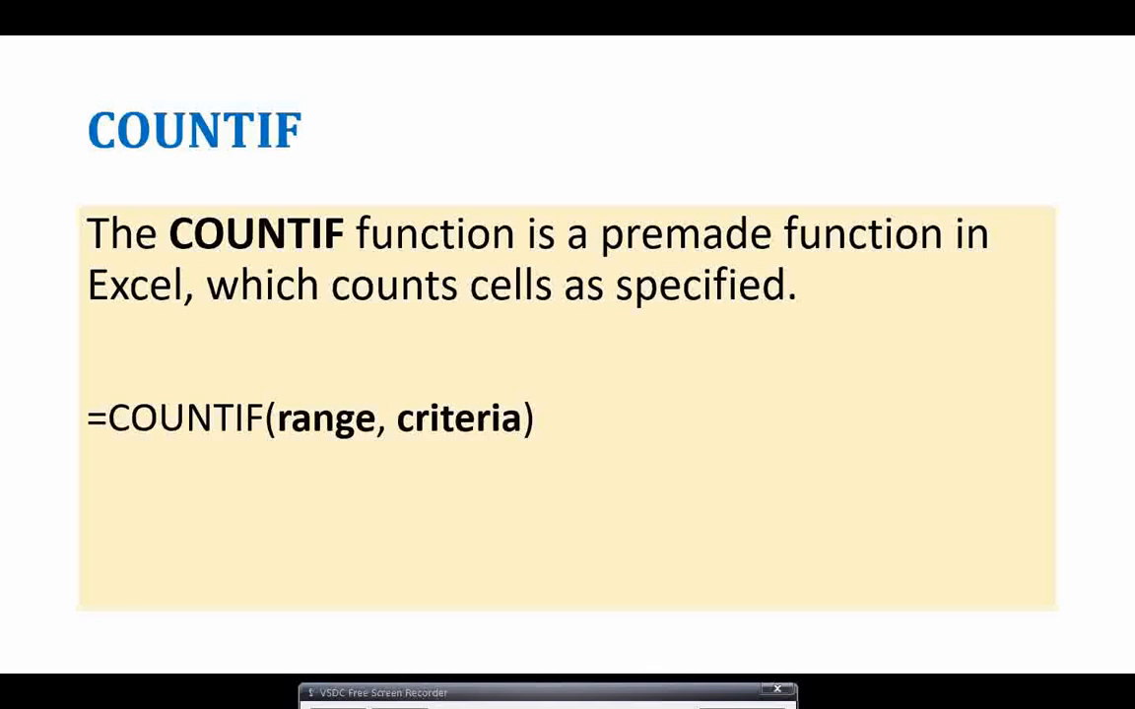
key(alt+Tab)
Replace the formula in C8 with =COUNTIF(E2:E6,"FEMALE") to count the female students.
key(BackSpace)
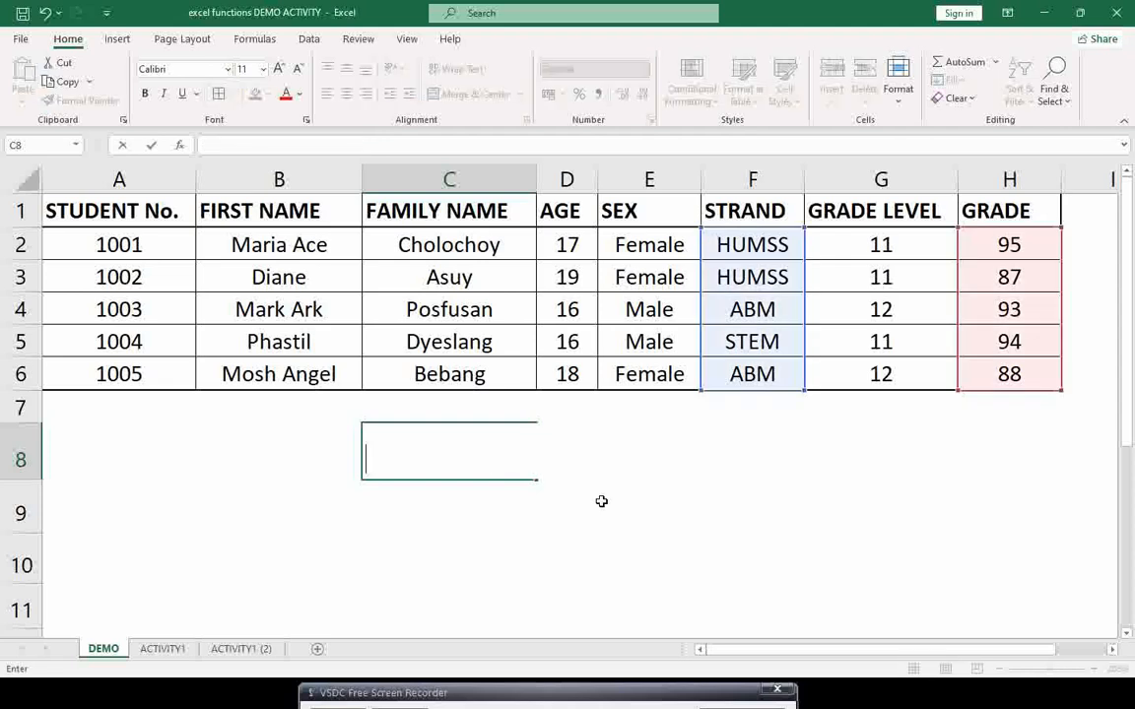
text(=)
text(COU)
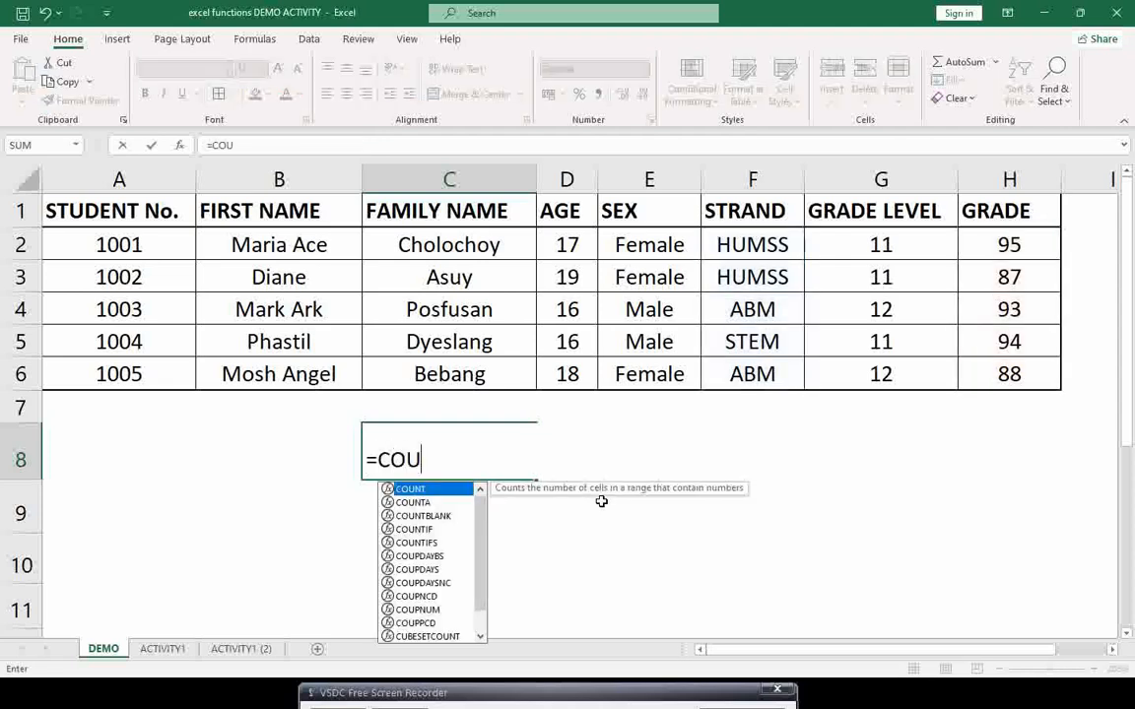
text(NTIF()
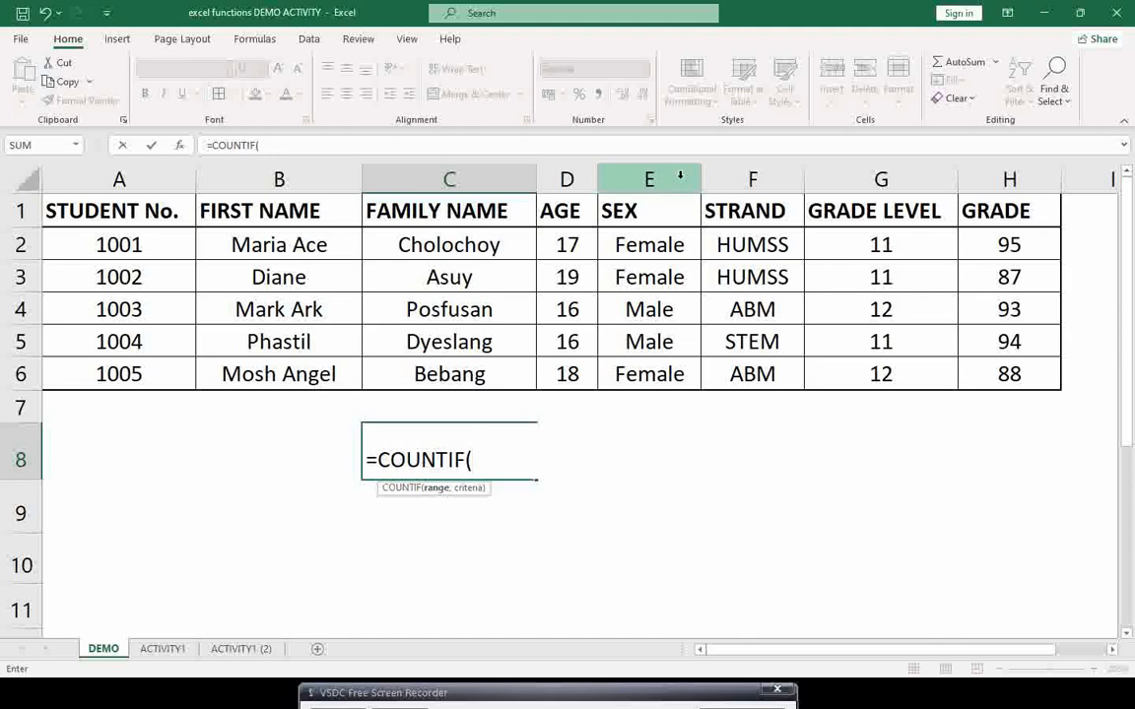
click(645, 244)
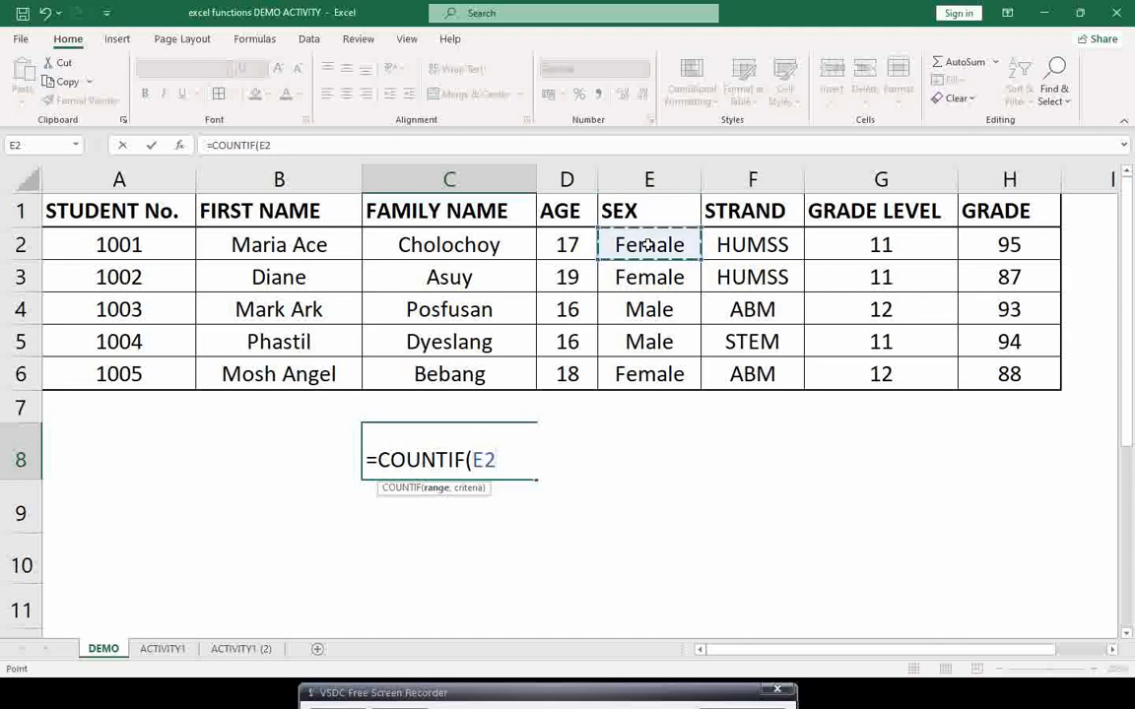
drag(645, 244, 653, 362)
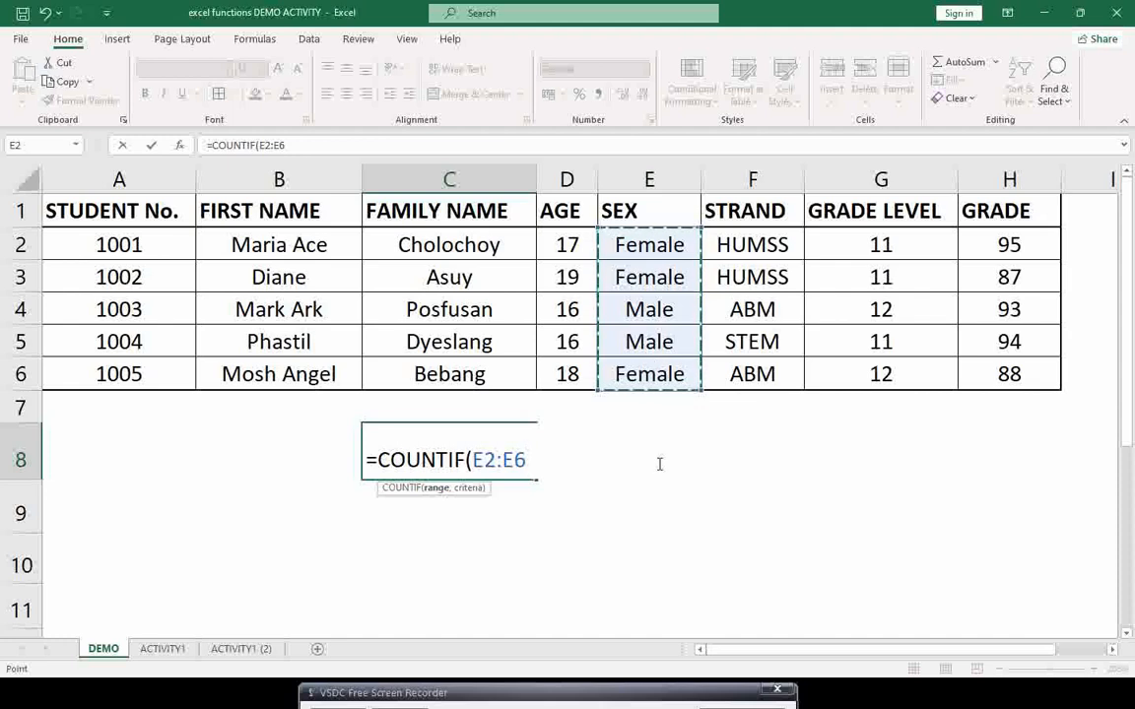
text(,")
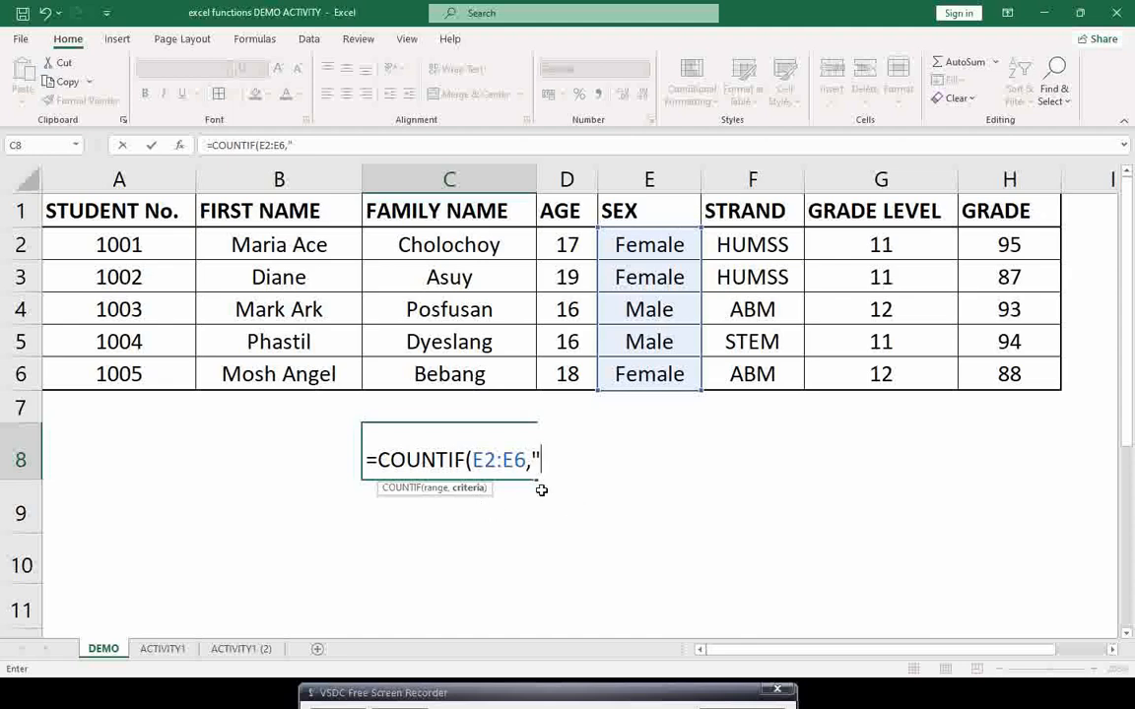
text(FEMALE"))
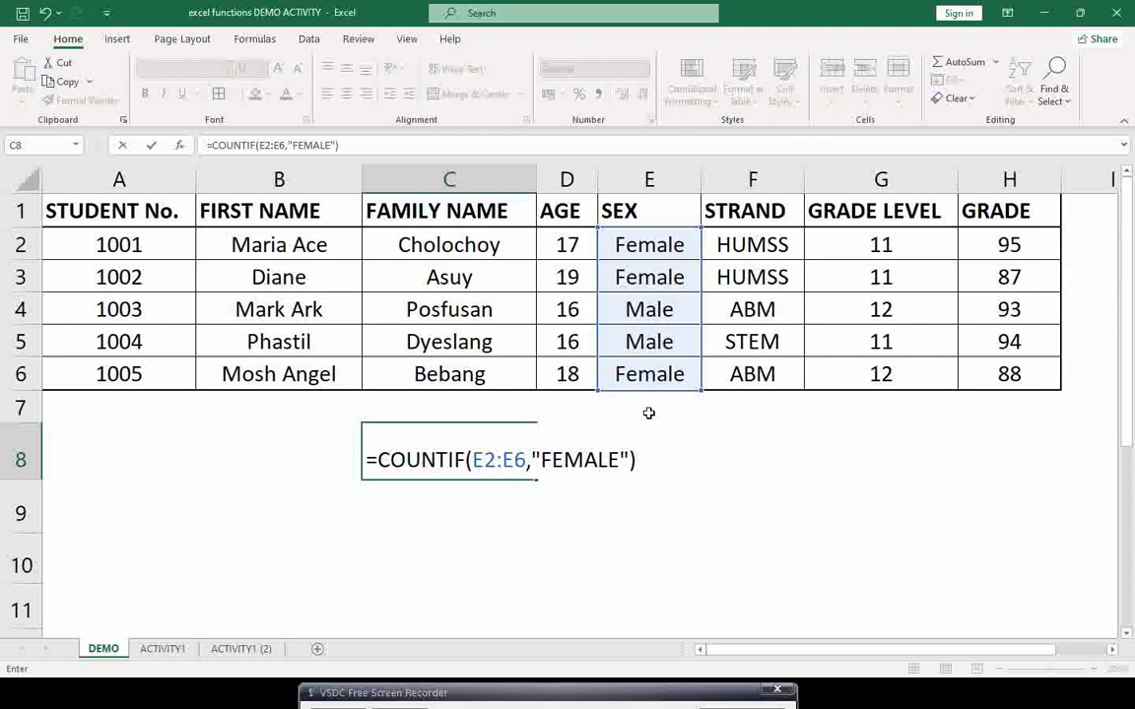
key(Return)
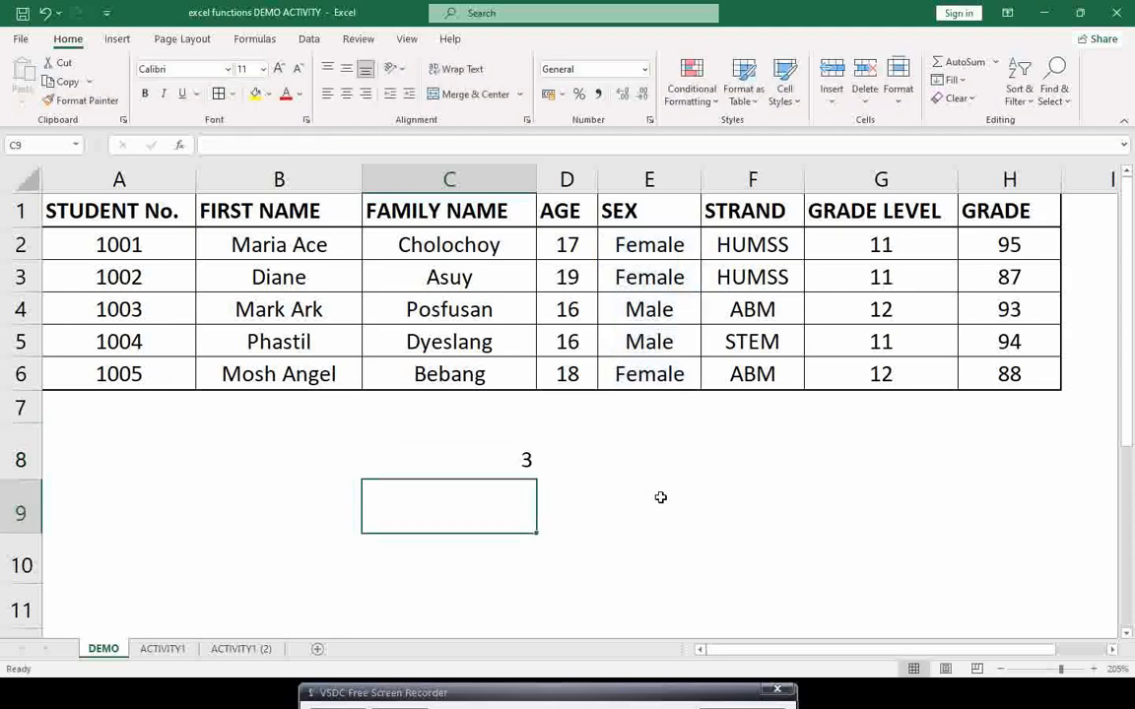
click(516, 460)
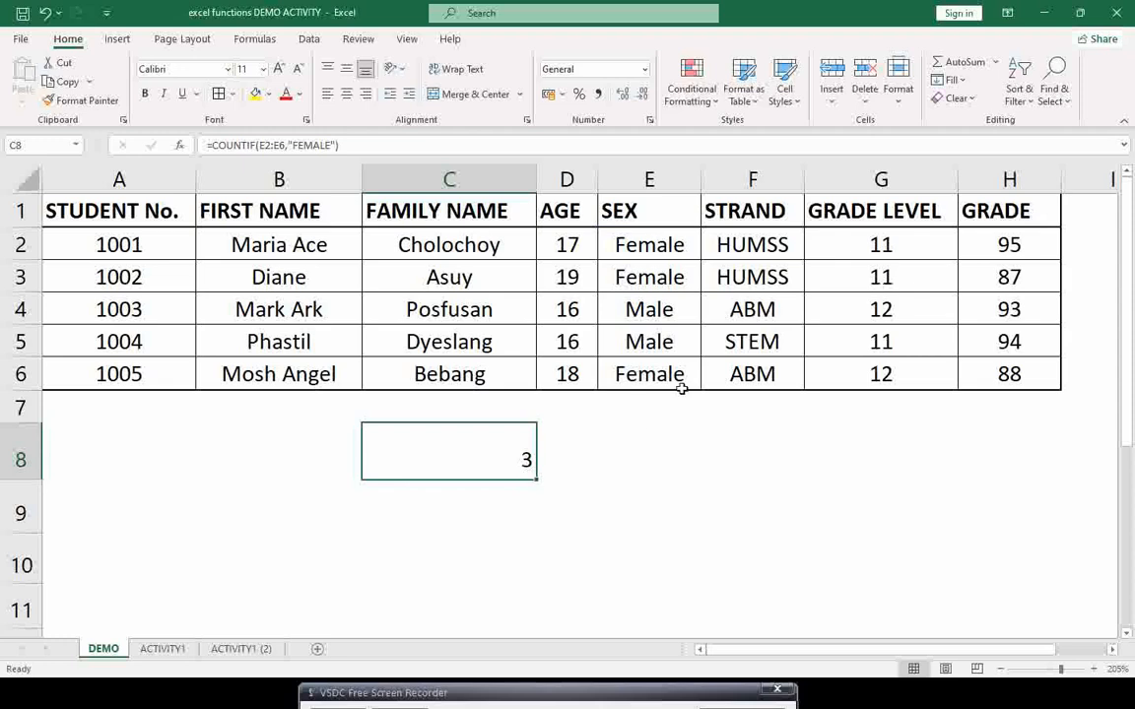
Change the first student's sex in E2 to Male to test the COUNTIF formula.
click(651, 246)
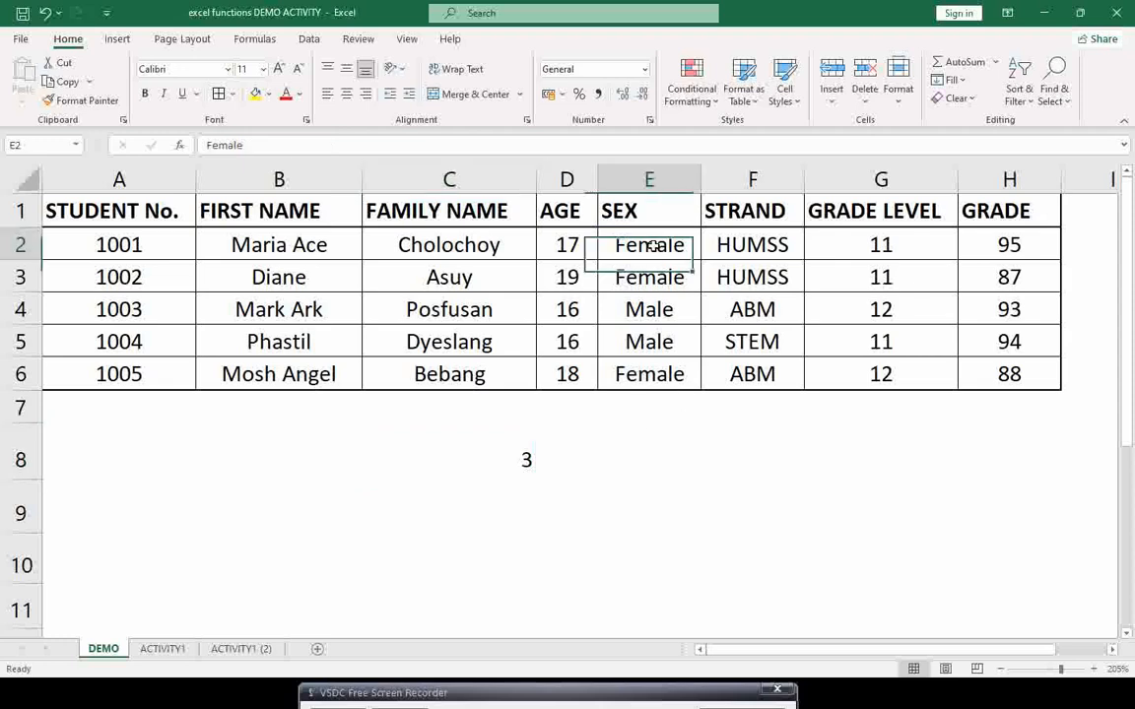
text(MA)
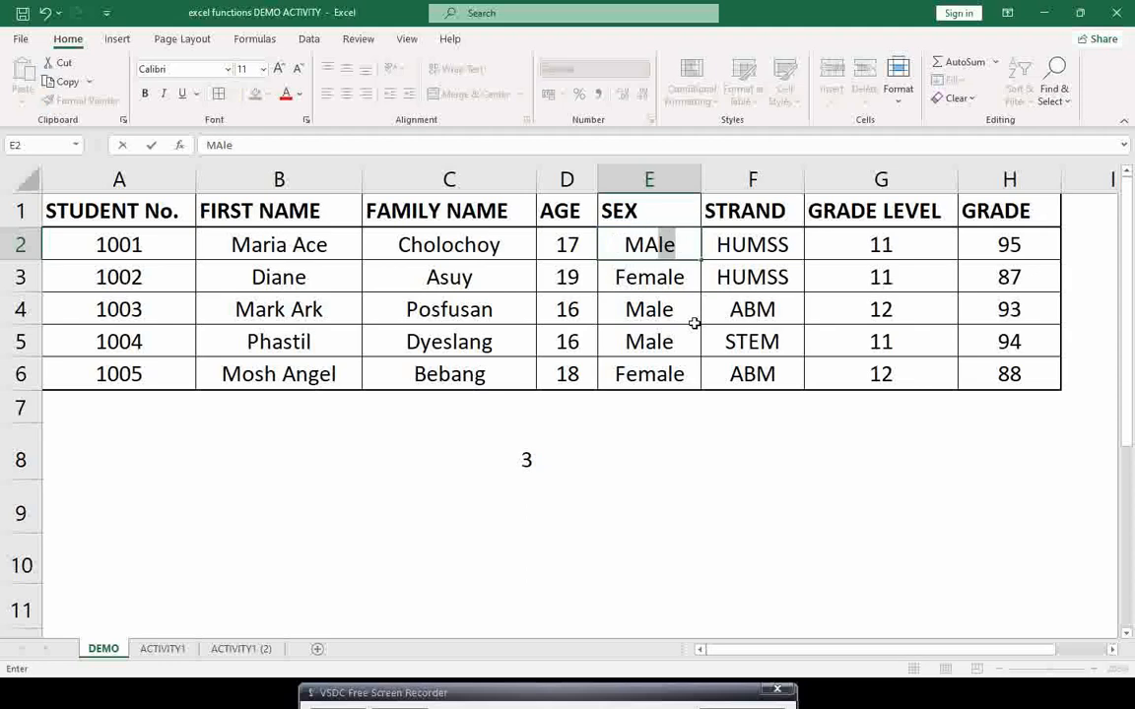
key(BackSpace)
key(BackSpace)
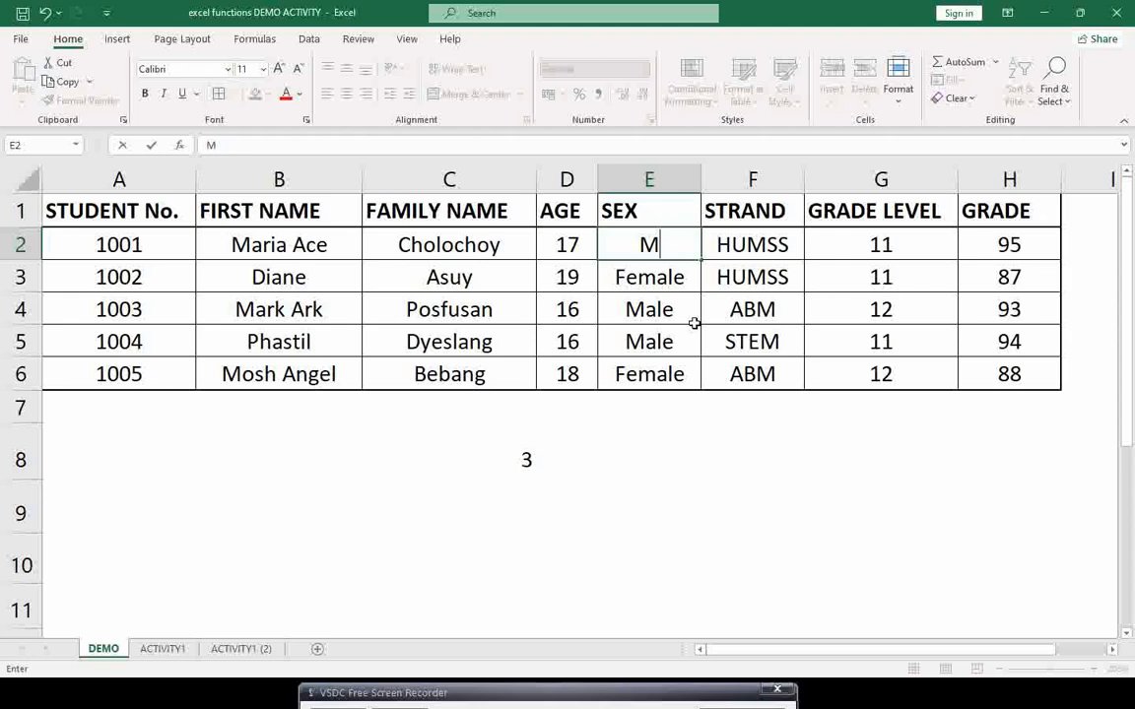
text(ale)
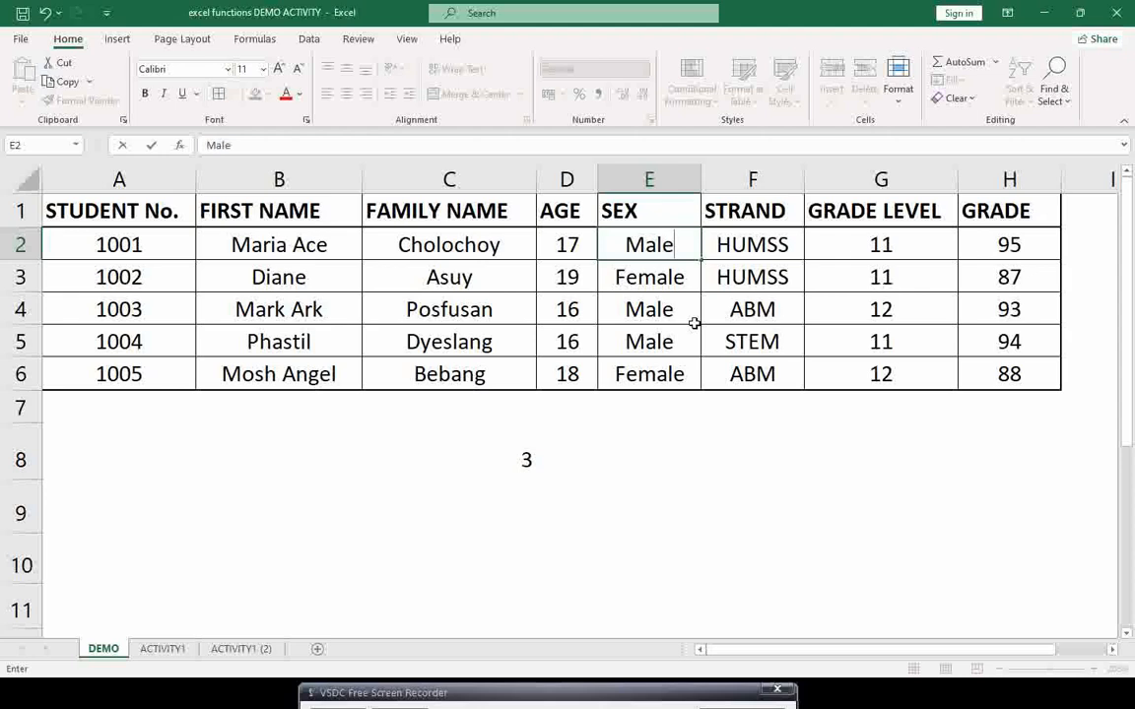
key(Return)
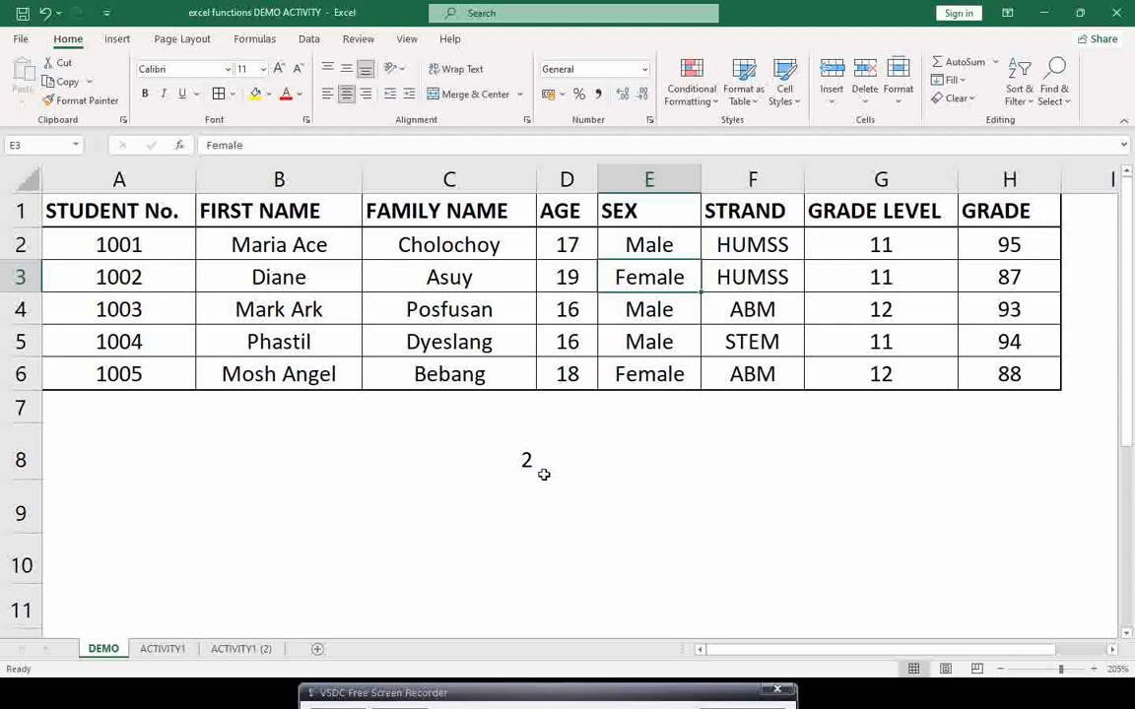
Check the COUNTIF result in C8 against the female entries in the SEX column and review the formula's arguments.
click(512, 463)
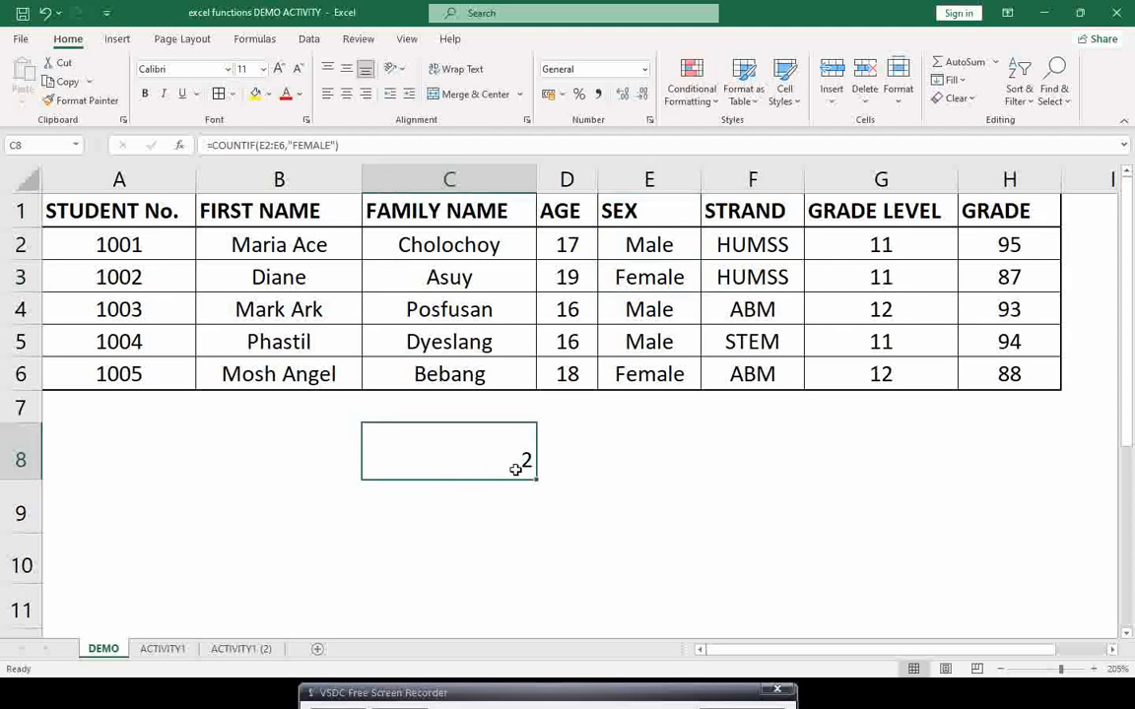
click(650, 375)
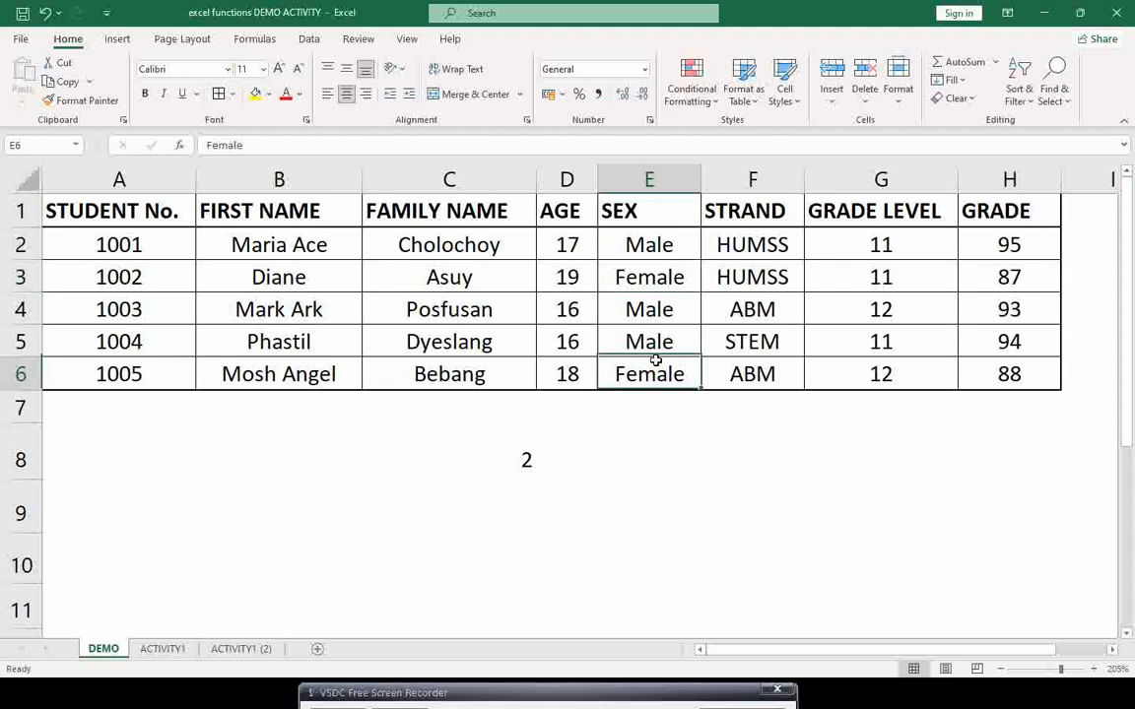
double_click(534, 434)
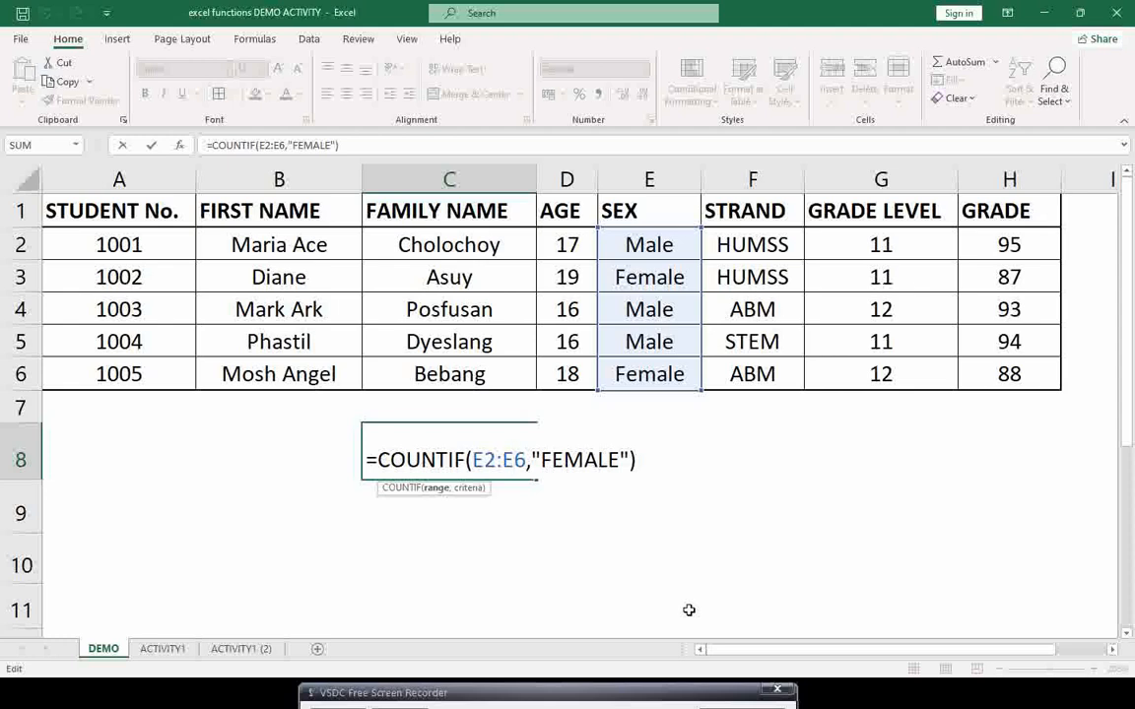
key(ctrl+Return)
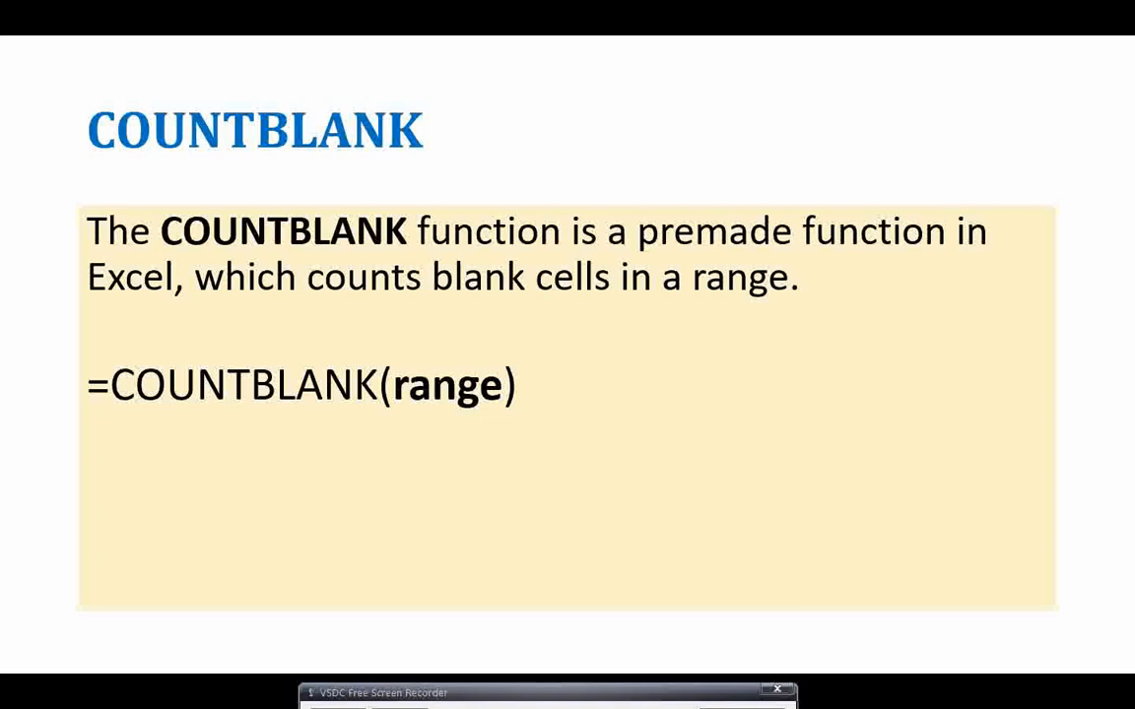
Switch from the COUNTBLANK slide back to the Excel workbook and clear the COUNTIF formula from C8.
key(alt+Tab)
key(Delete)
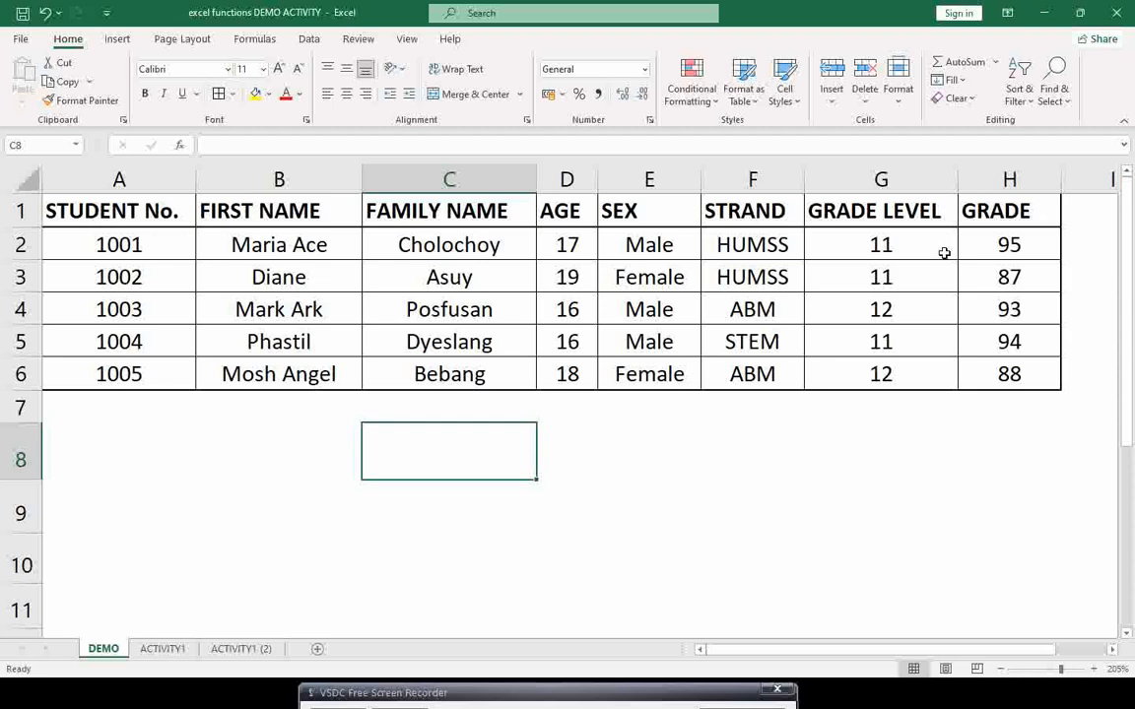
drag(1004, 236, 1026, 369)
Enter =COUNTBLANK(H2:H6) in C8 to count the blank cells in the GRADE column.
click(433, 466)
text(=coun)
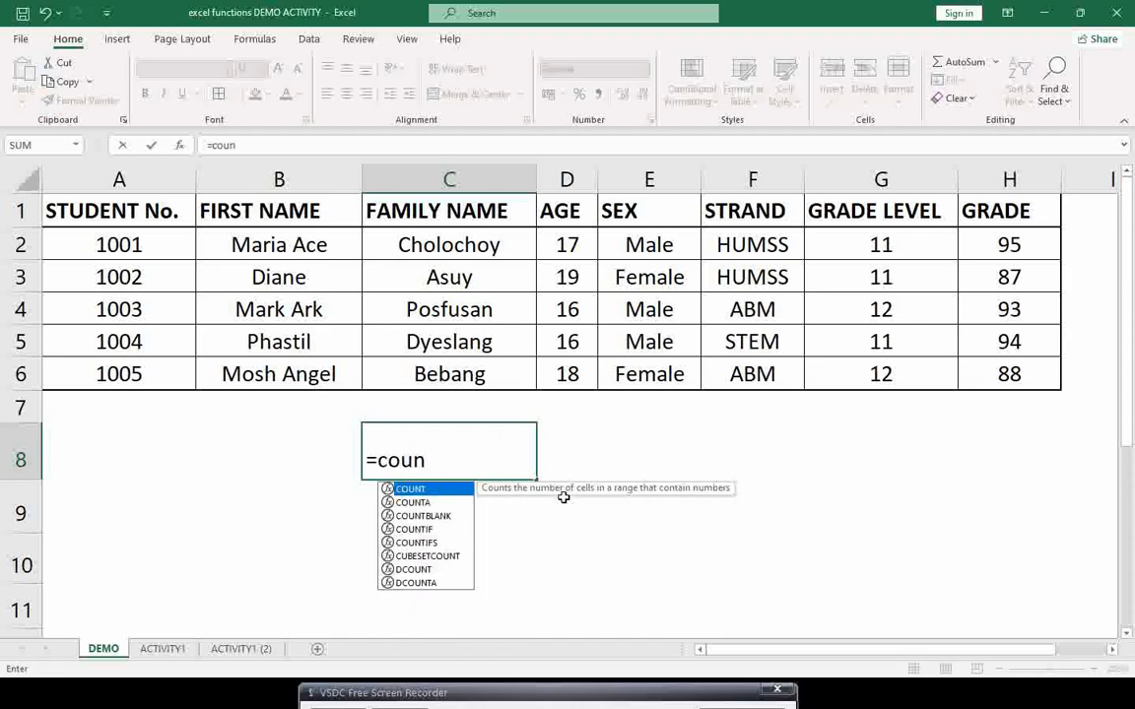
key(BackSpace)
key(BackSpace)
key(BackSpace)
key(BackSpace)
text(CO)
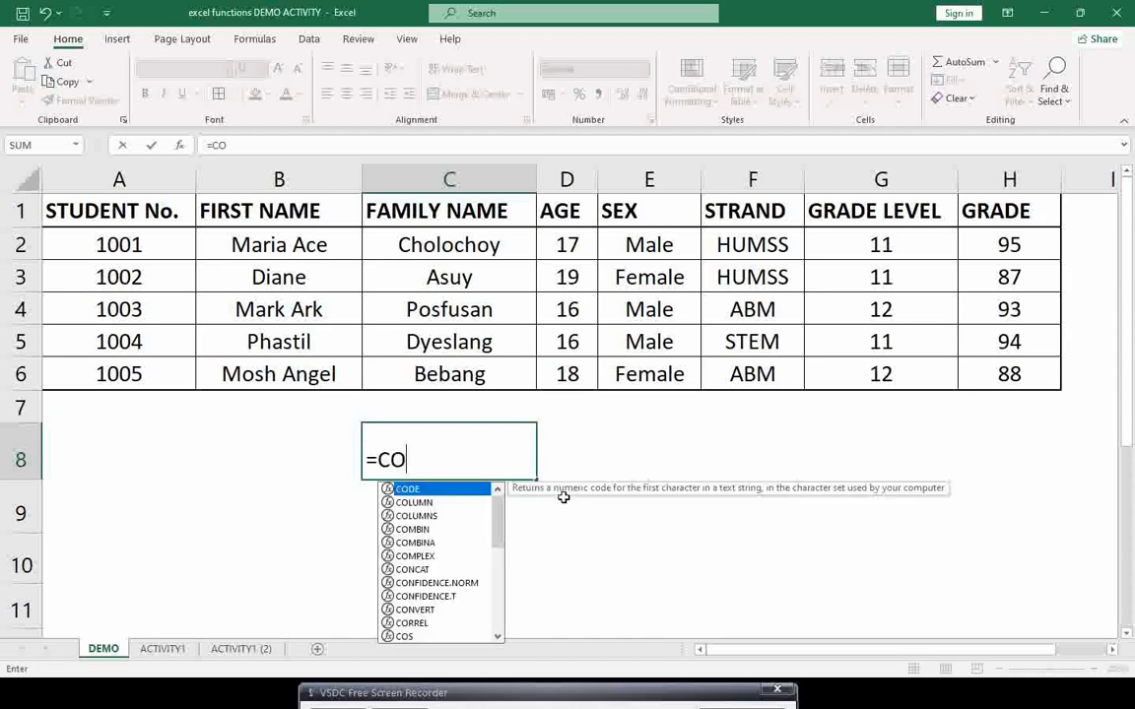
text(UNTBLANK)
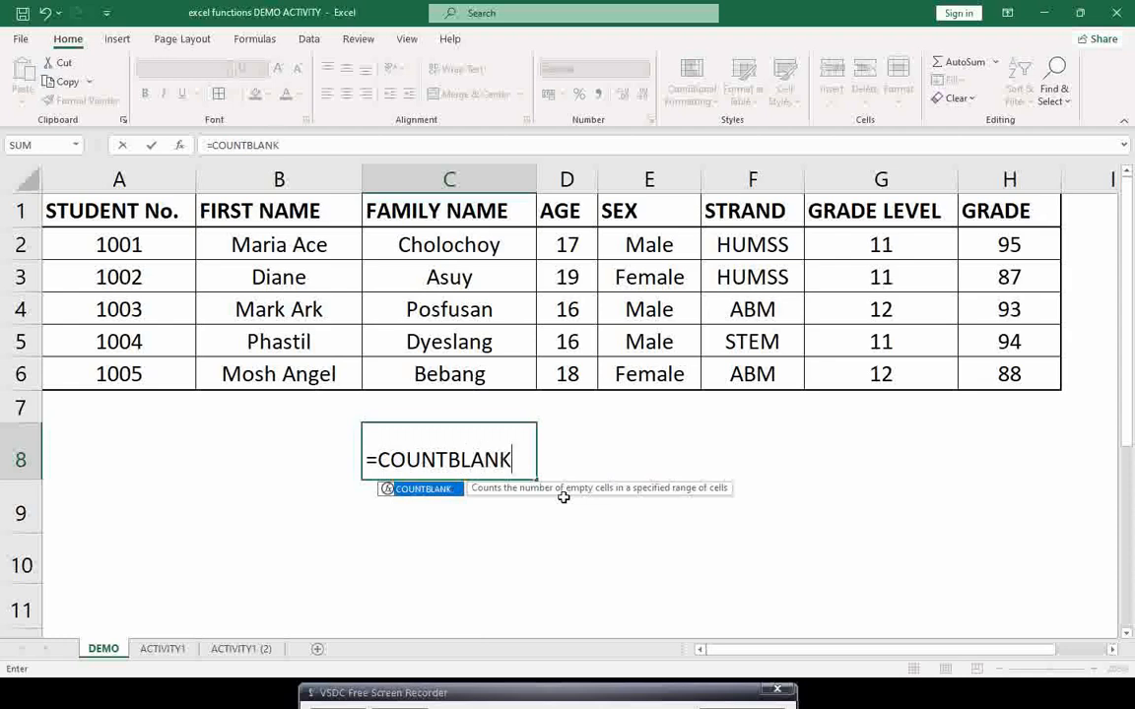
text(()
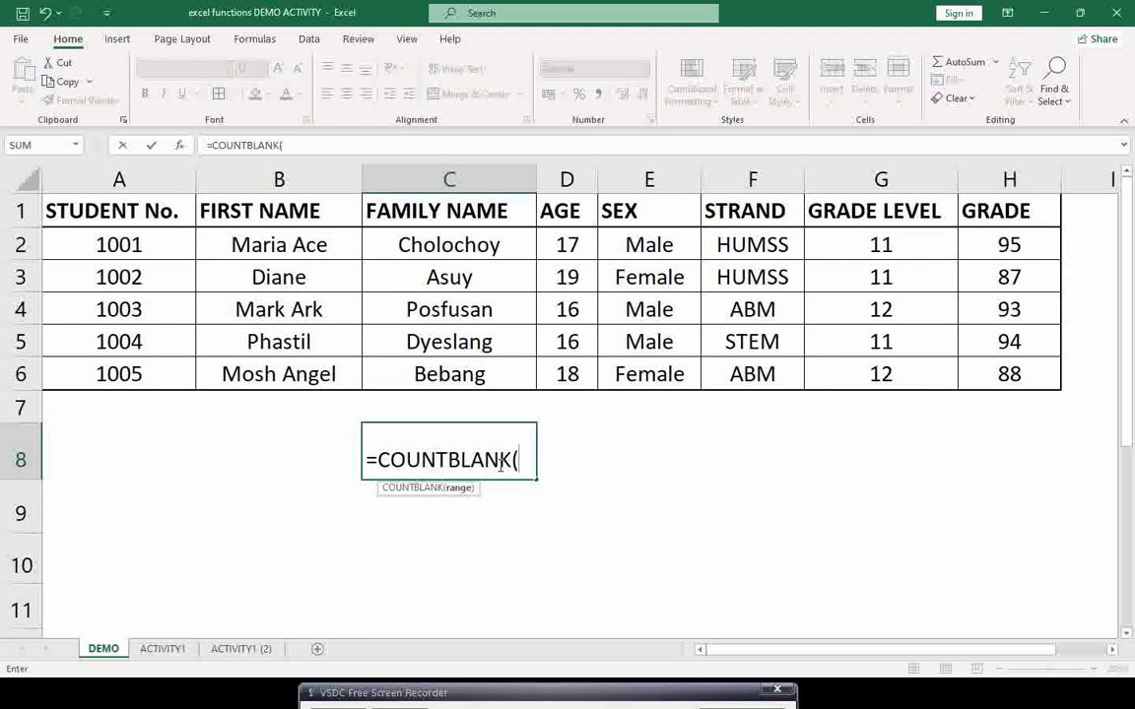
drag(1014, 238, 1026, 366)
text())
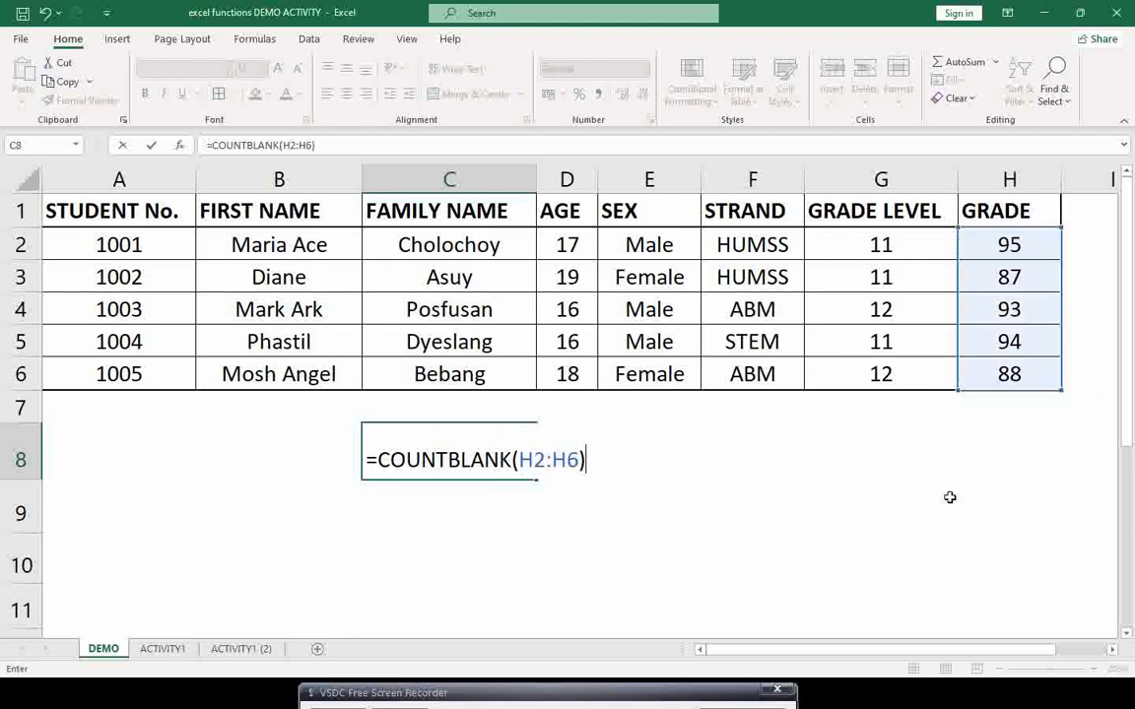
key(Return)
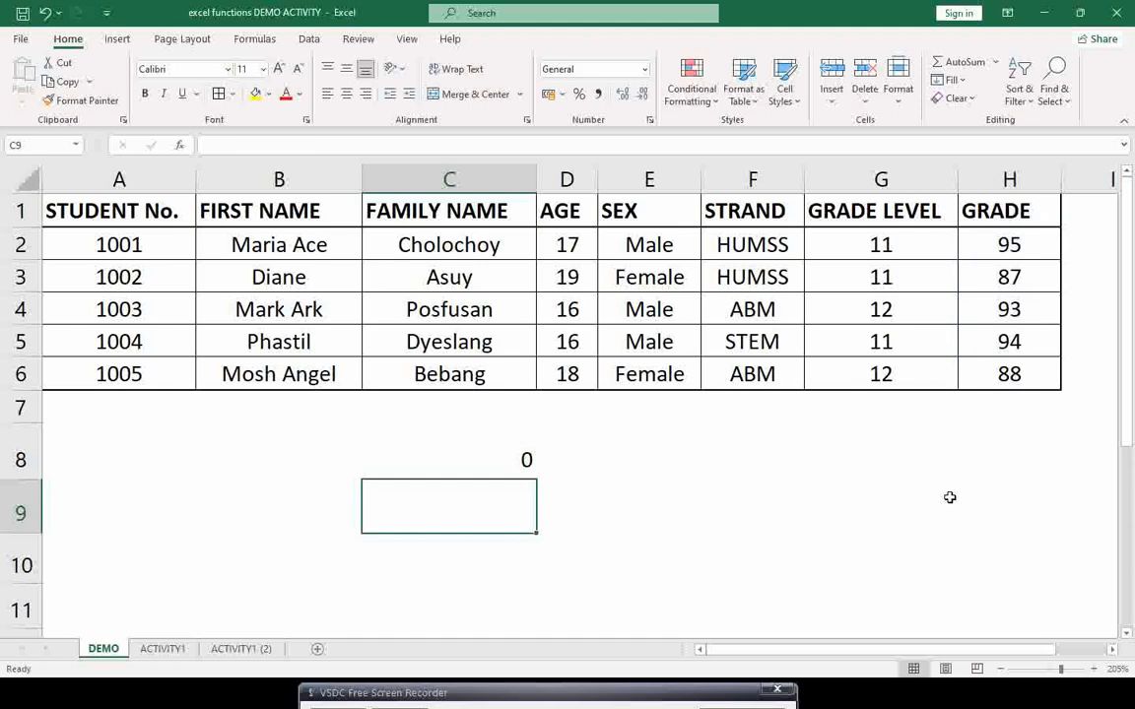
Clear the fifth student's grade in H6 to test the COUNTBLANK formula and check its result in C8.
click(519, 462)
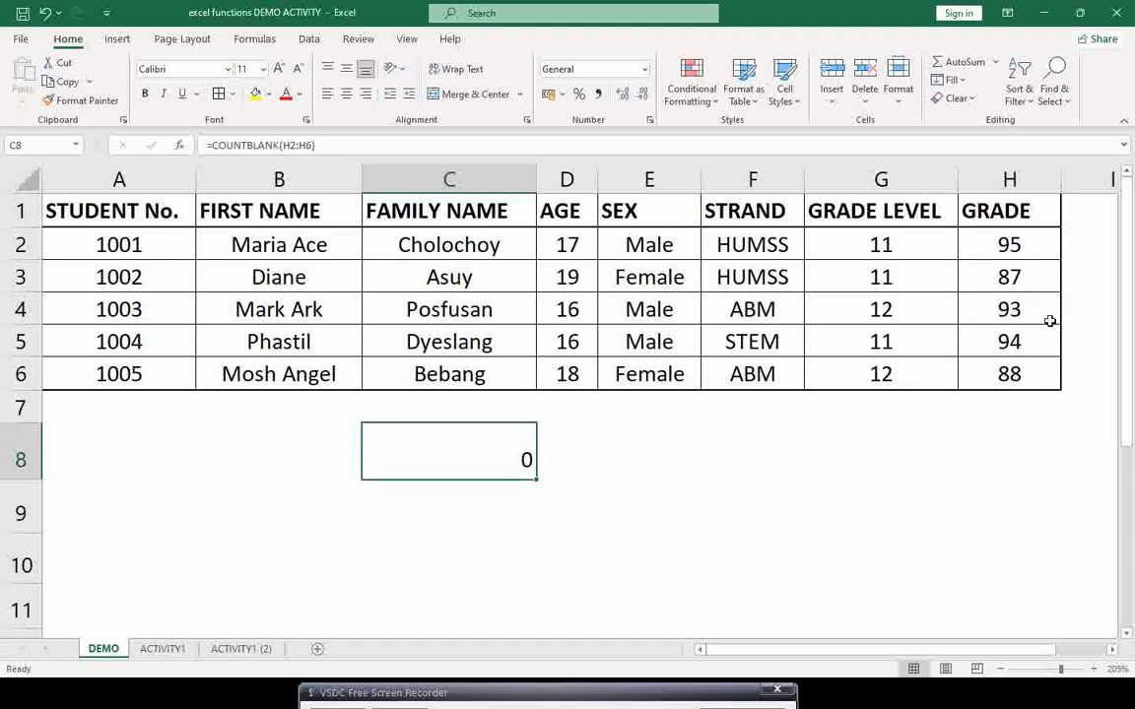
drag(1008, 246, 1027, 377)
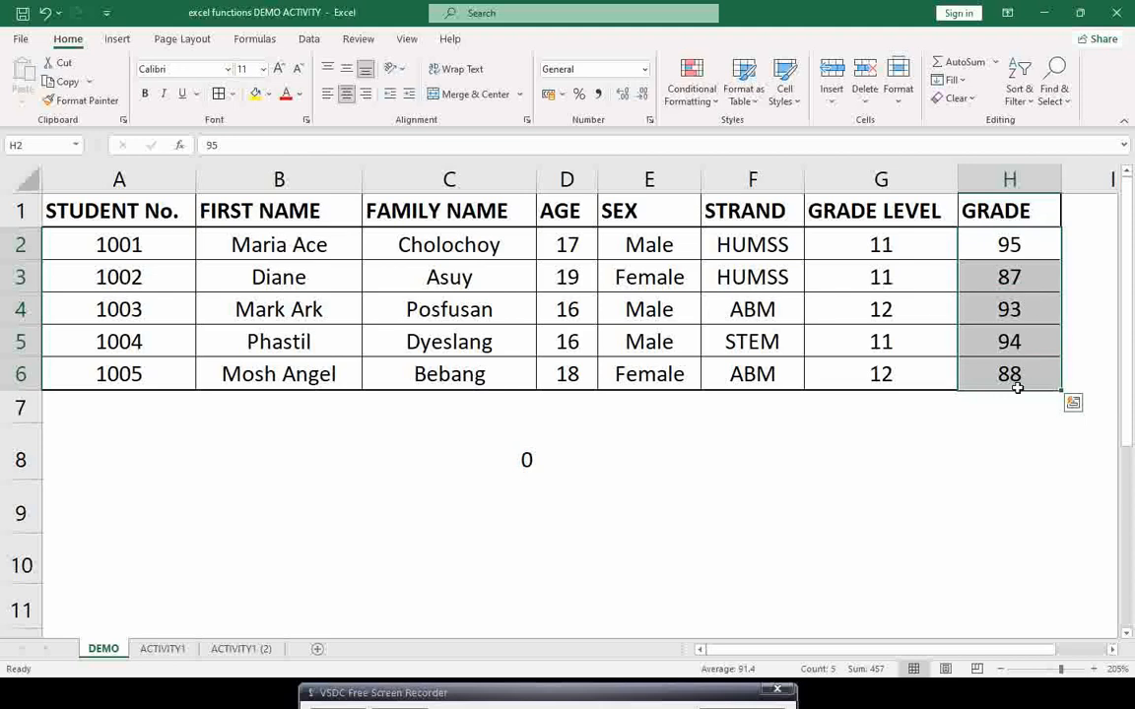
click(1008, 374)
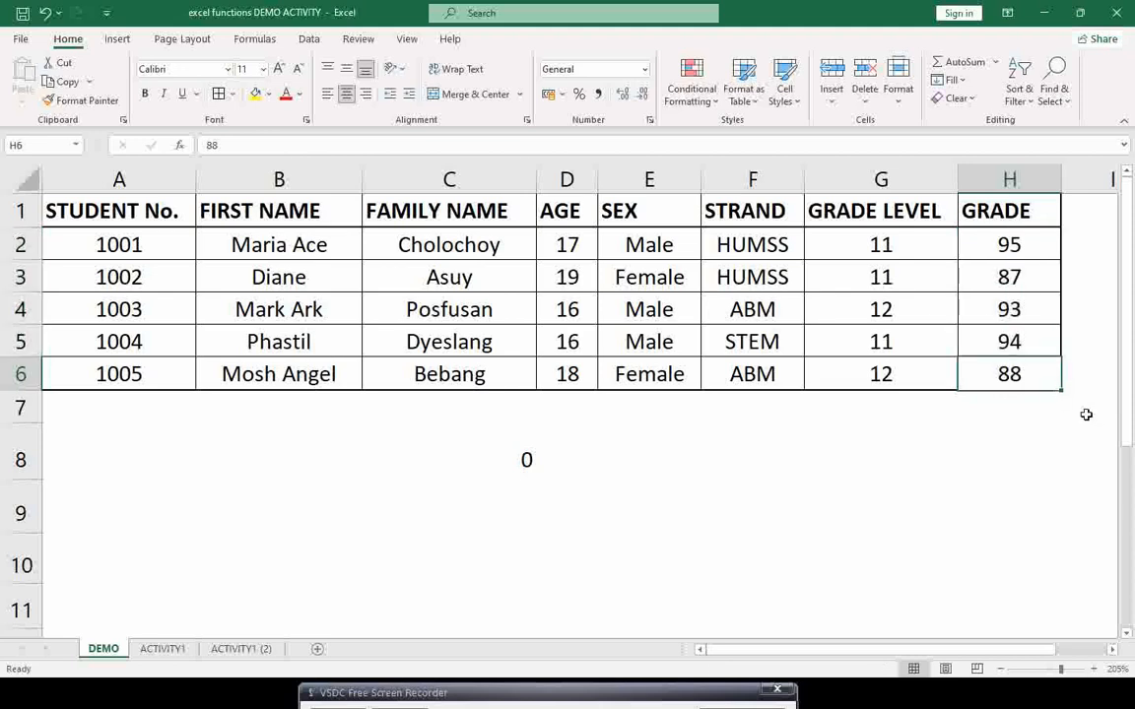
key(Delete)
click(479, 433)
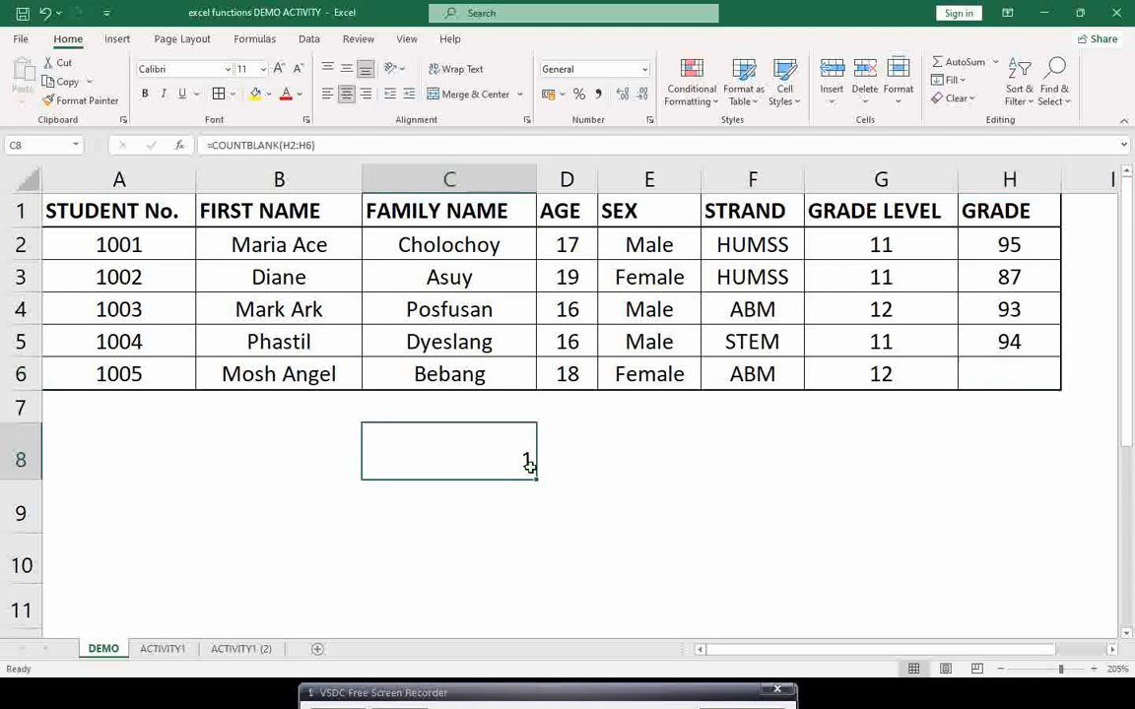
click(993, 378)
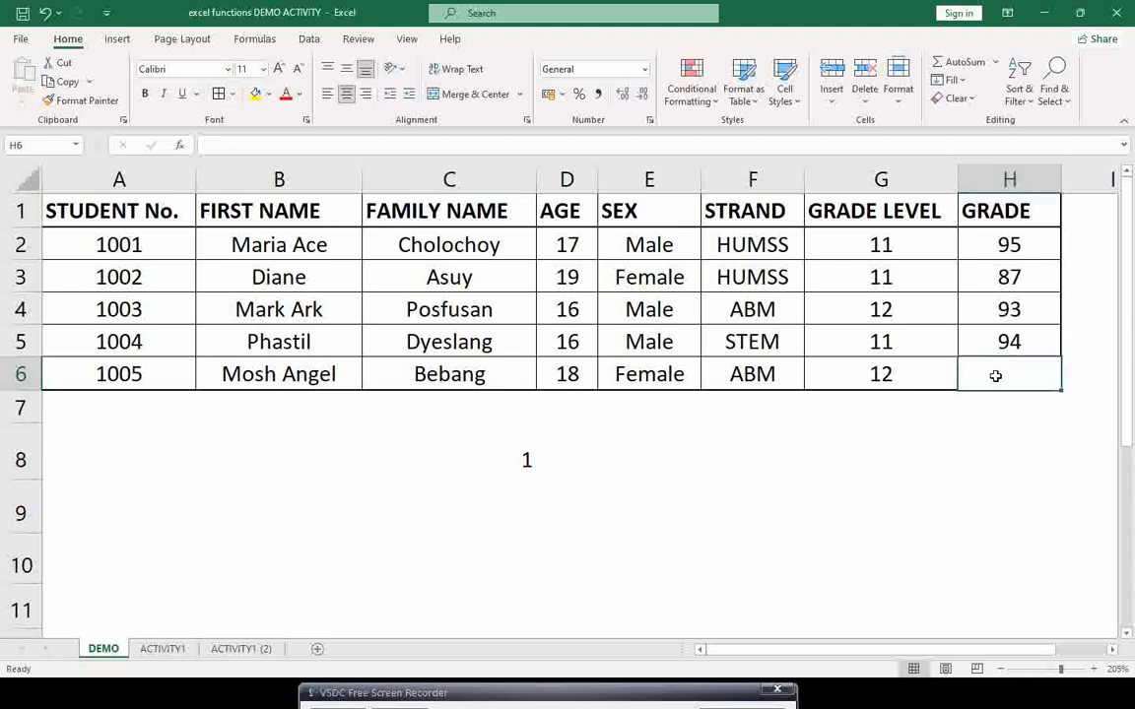
click(20, 374)
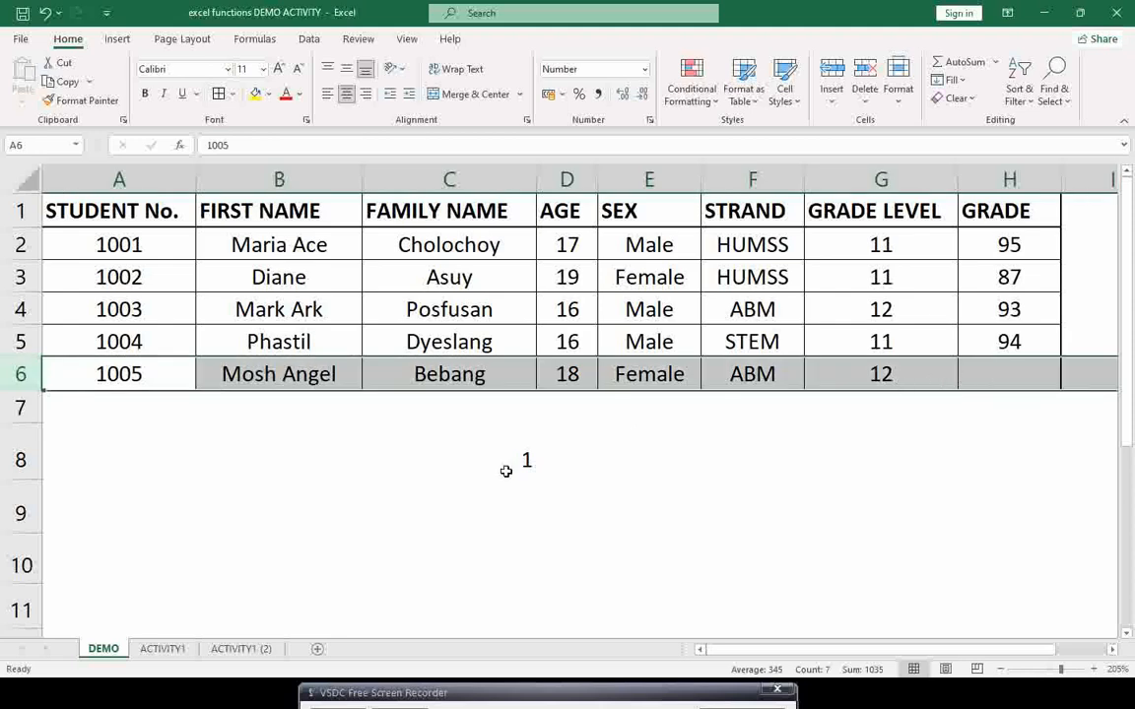
click(528, 470)
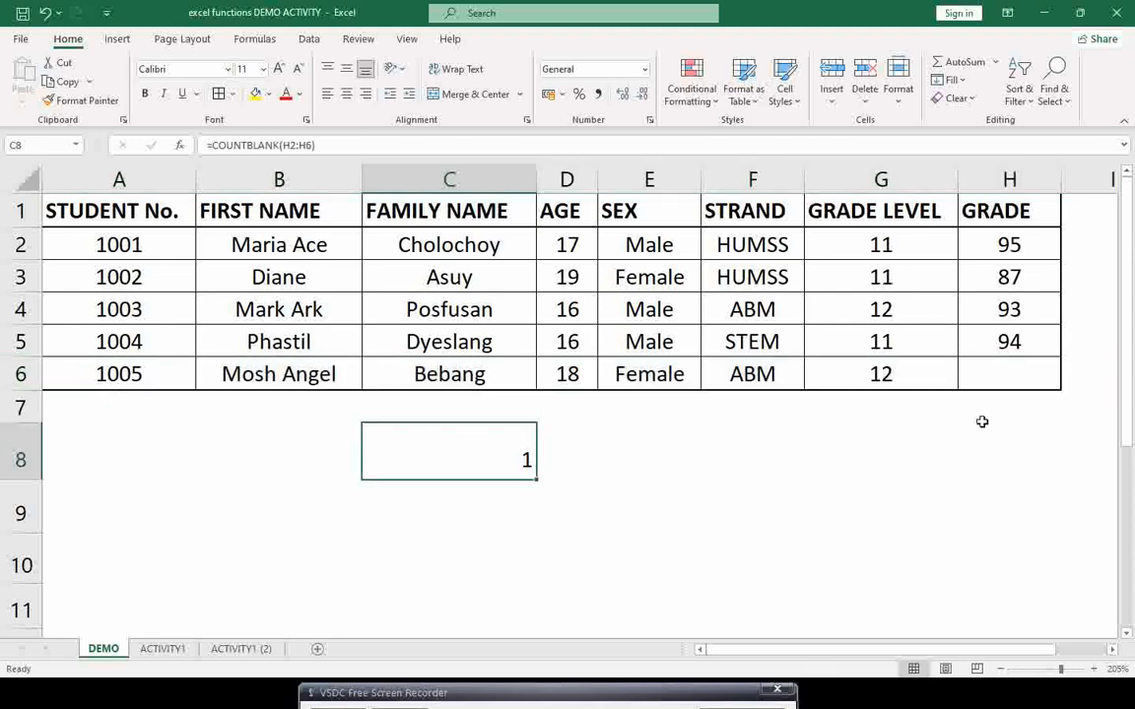
Restore the fifth student's grade in H6 to 88 and recheck the COUNTBLANK result in C8.
click(1013, 375)
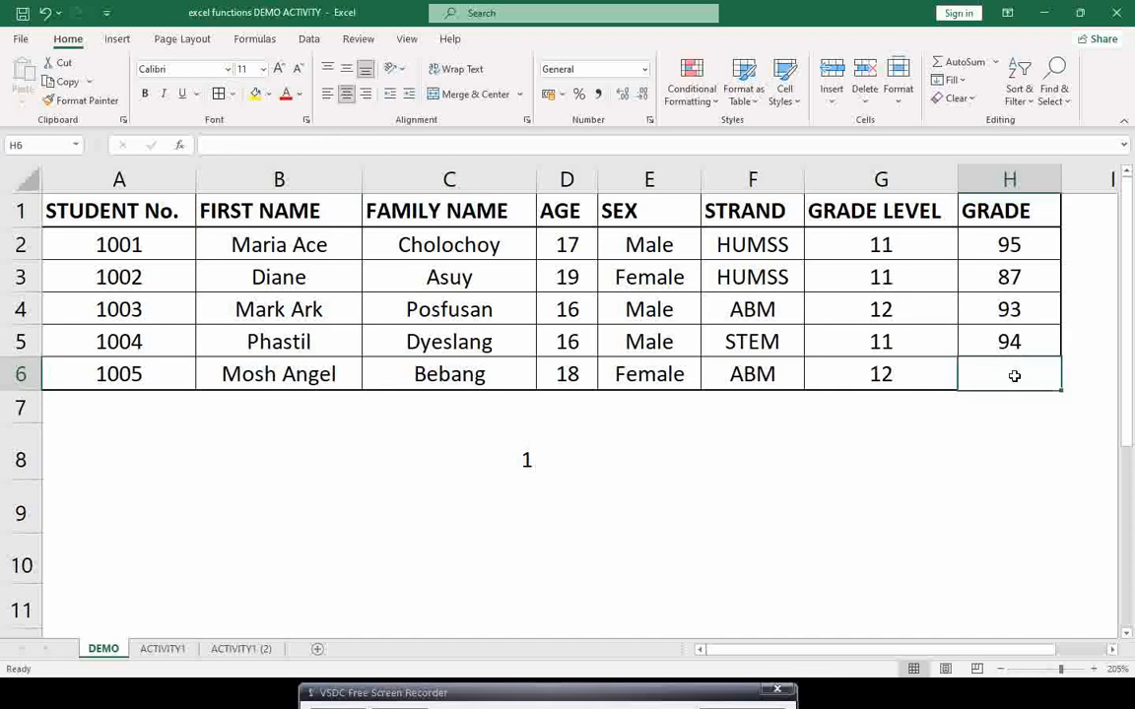
text(88)
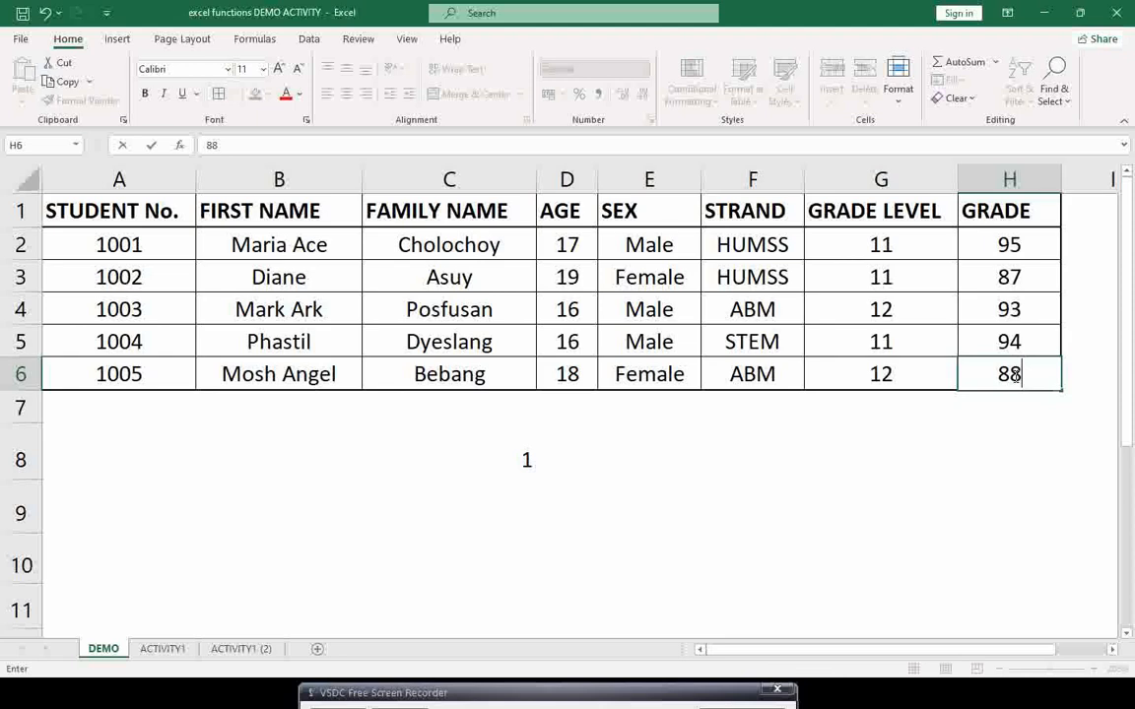
key(Return)
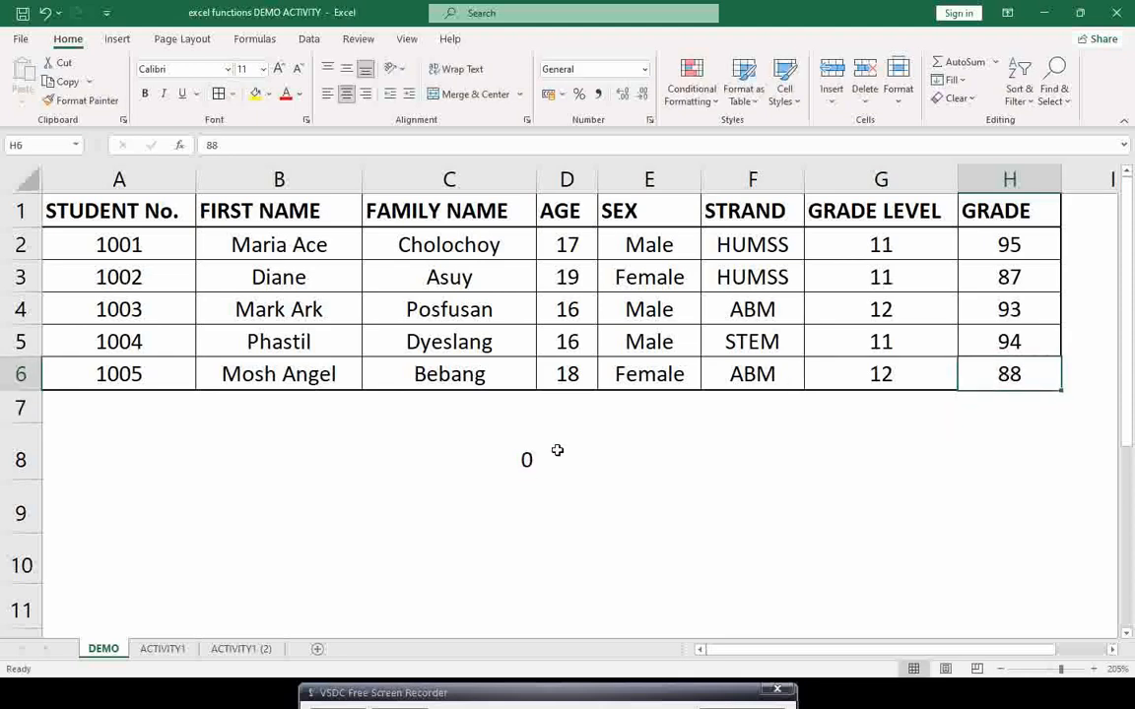
click(519, 458)
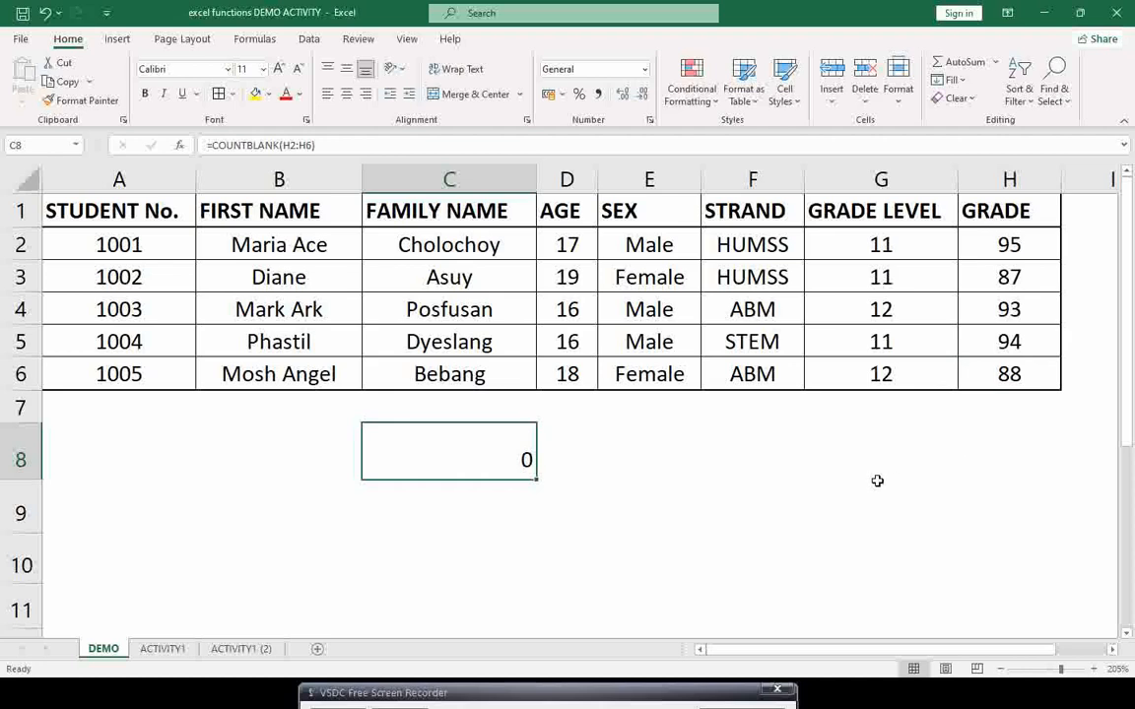
Review the COUNTBLANK formula in C8 and its H2:H6 range without changing it.
drag(95, 187, 1043, 514)
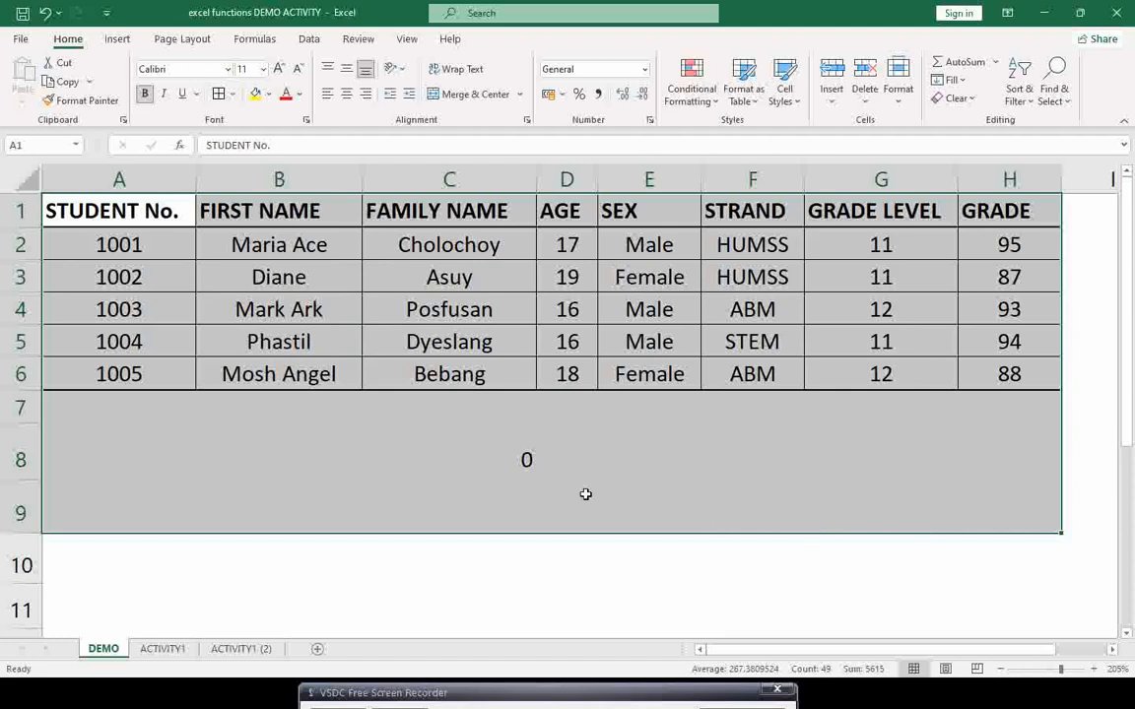
click(538, 459)
double_click(514, 459)
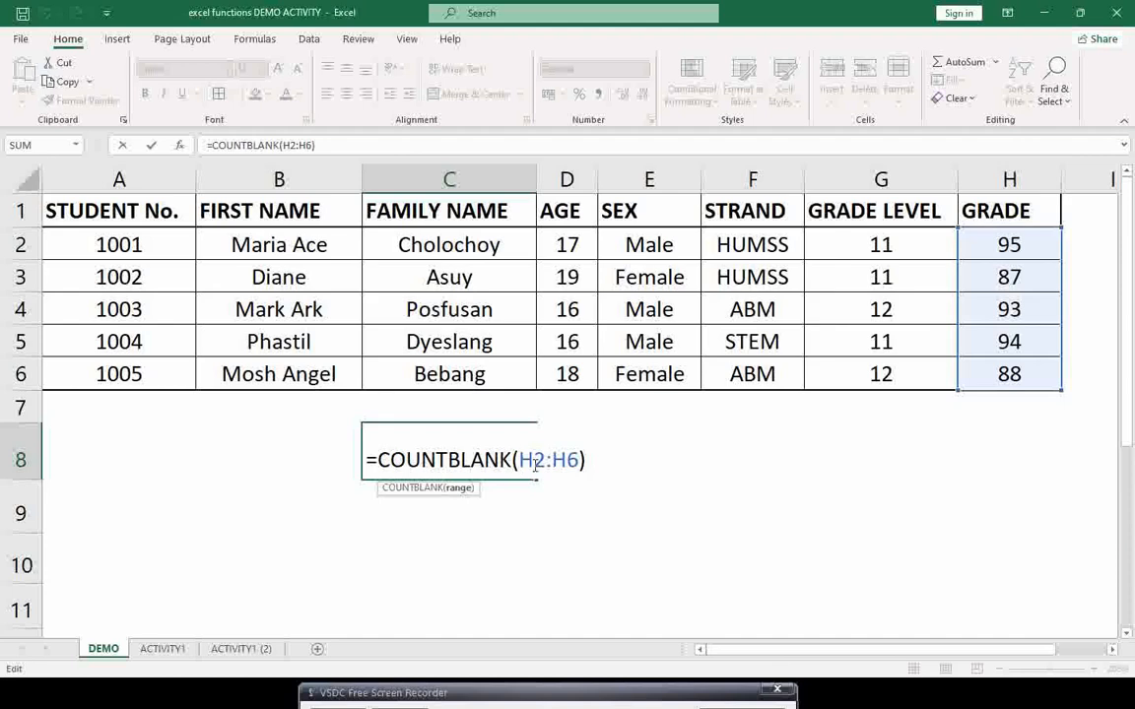
drag(519, 459, 581, 461)
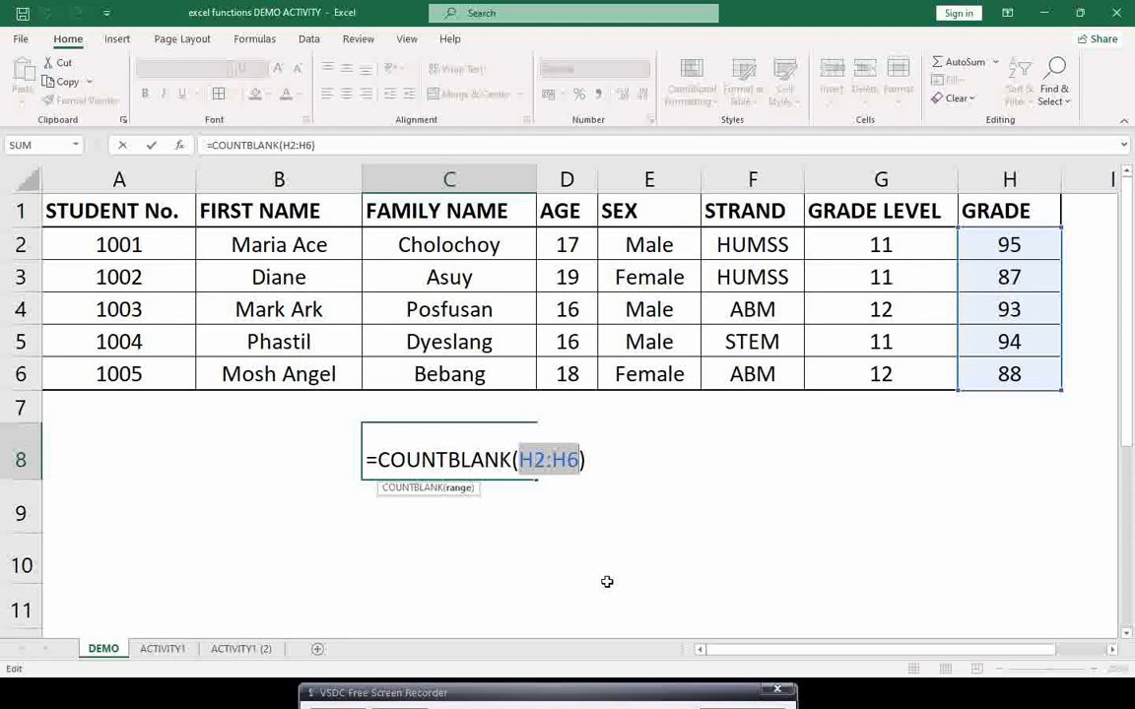
key(Escape)
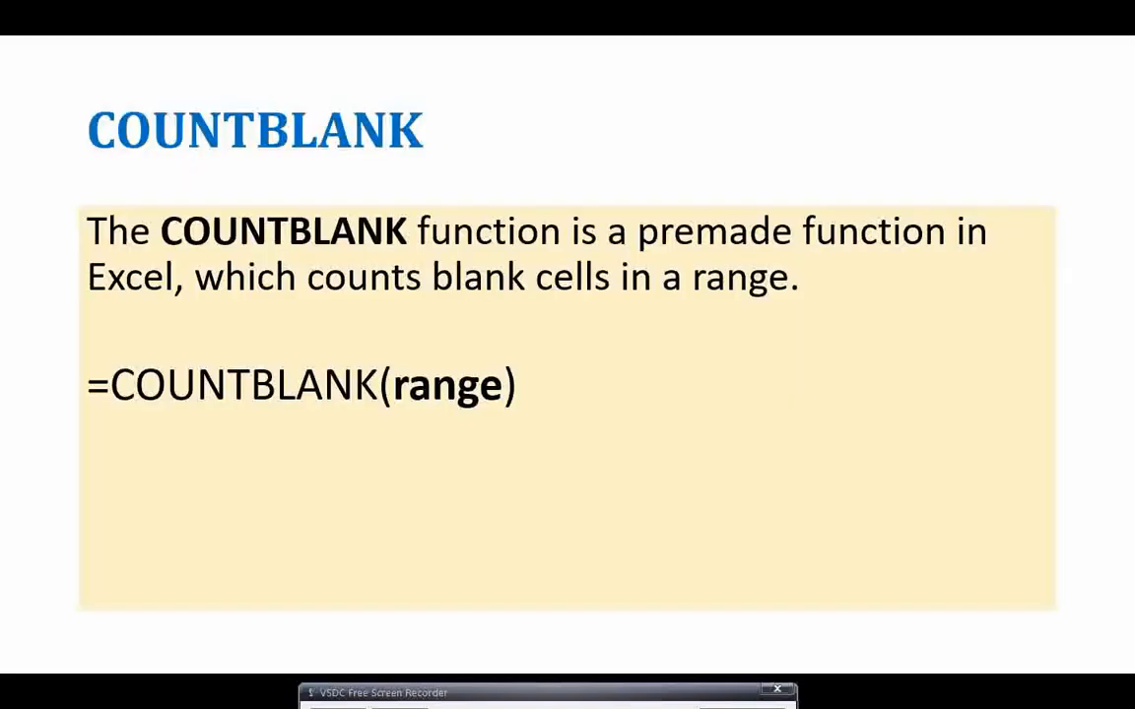
Read the COUNTA syntax slide, compare it with the COUNTBLANK slide and return to the Excel workbook.
key(Right)
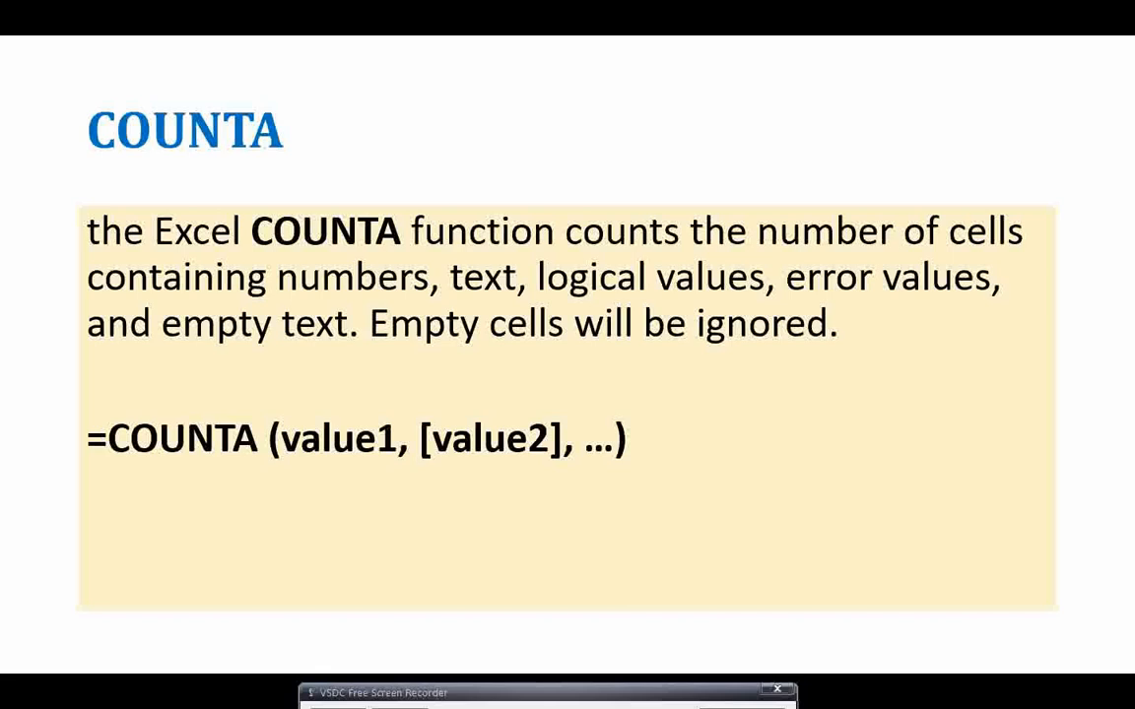
key(Right)
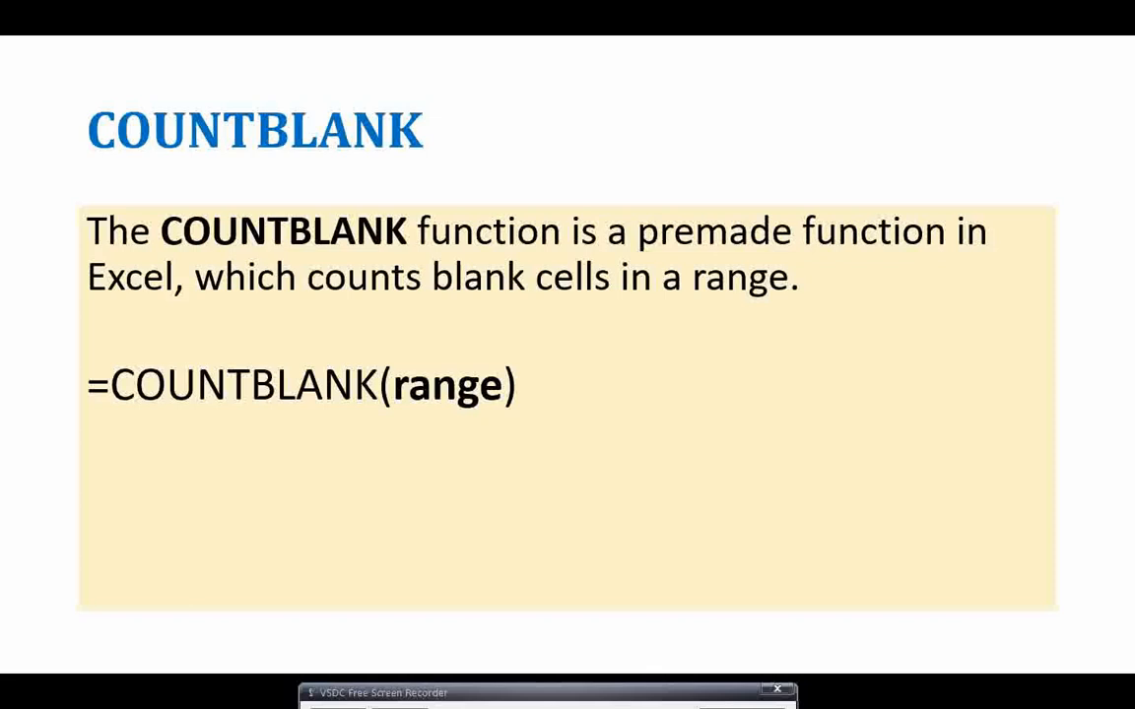
key(Left)
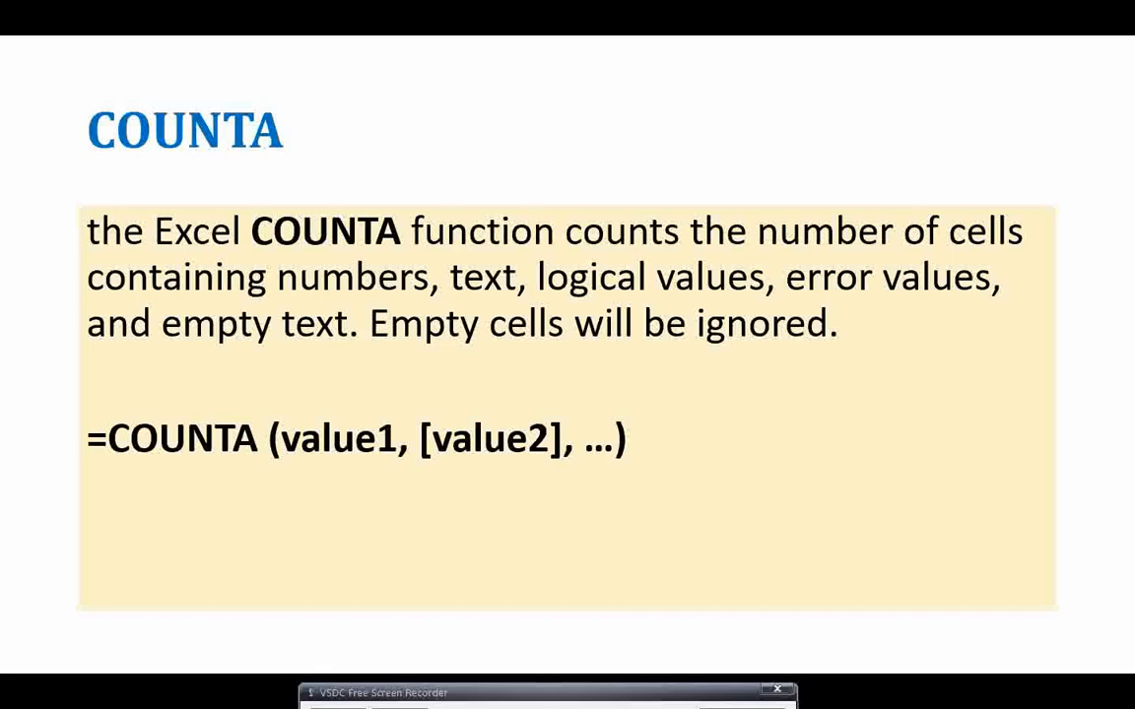
key(alt+Tab)
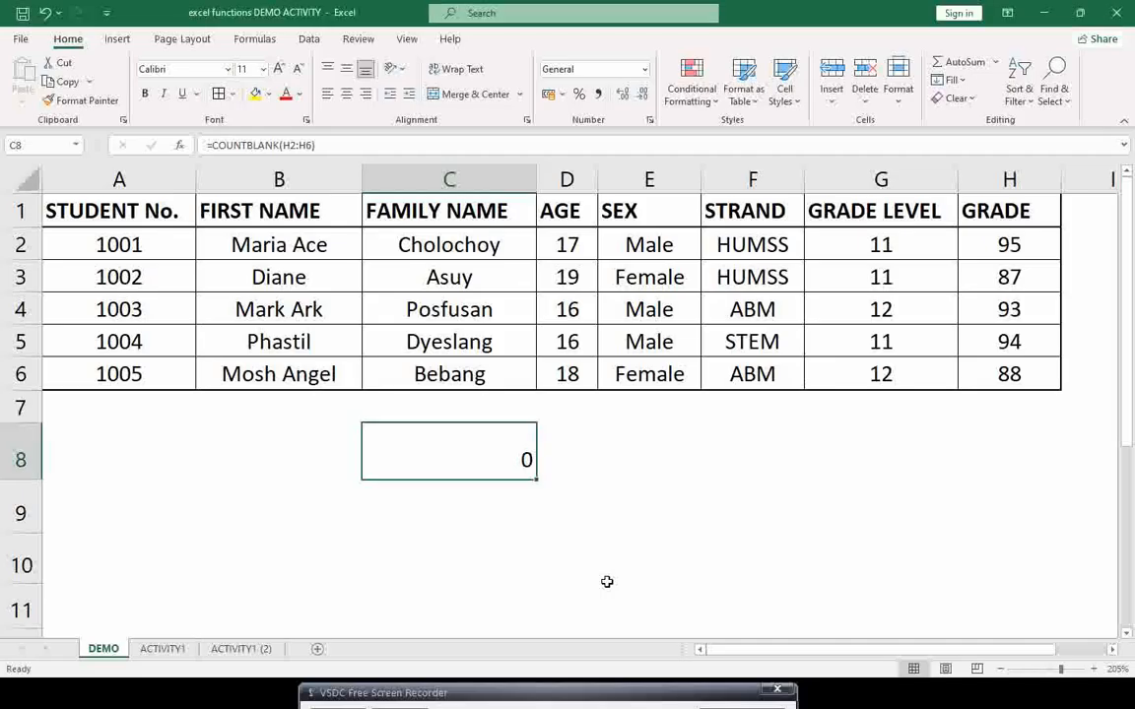
Change the formula in C8 to =COUNTA(H2:H6) to count the non-empty grade cells.
double_click(516, 461)
drag(512, 461, 436, 460)
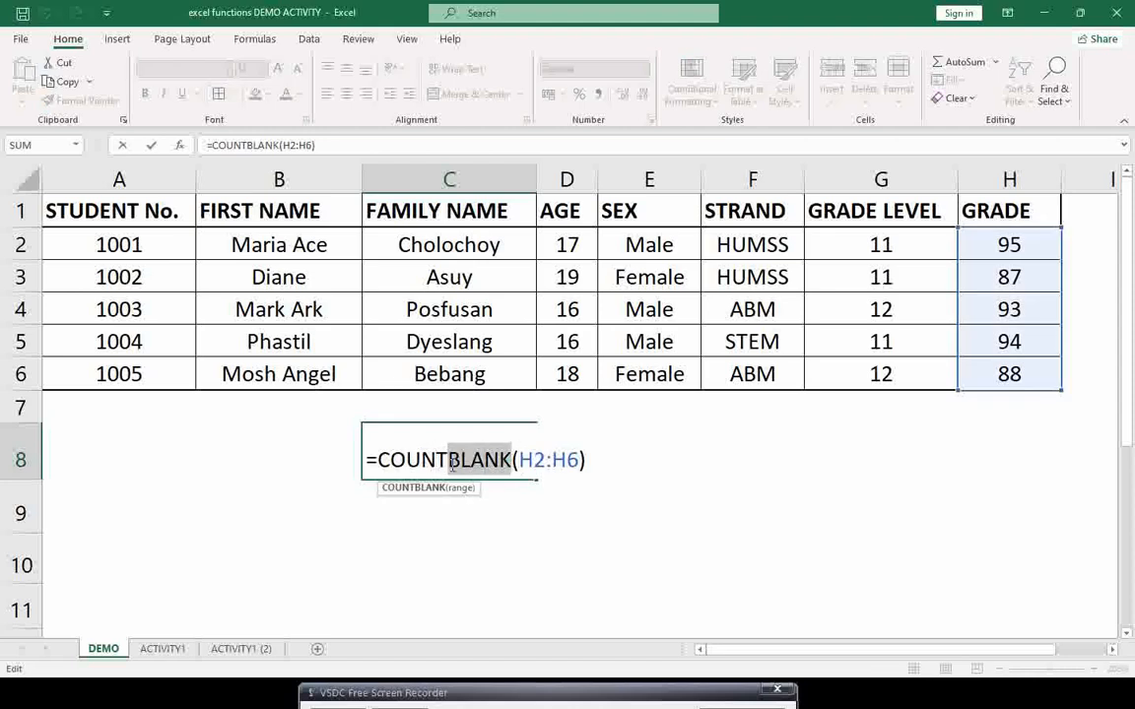
text(A)
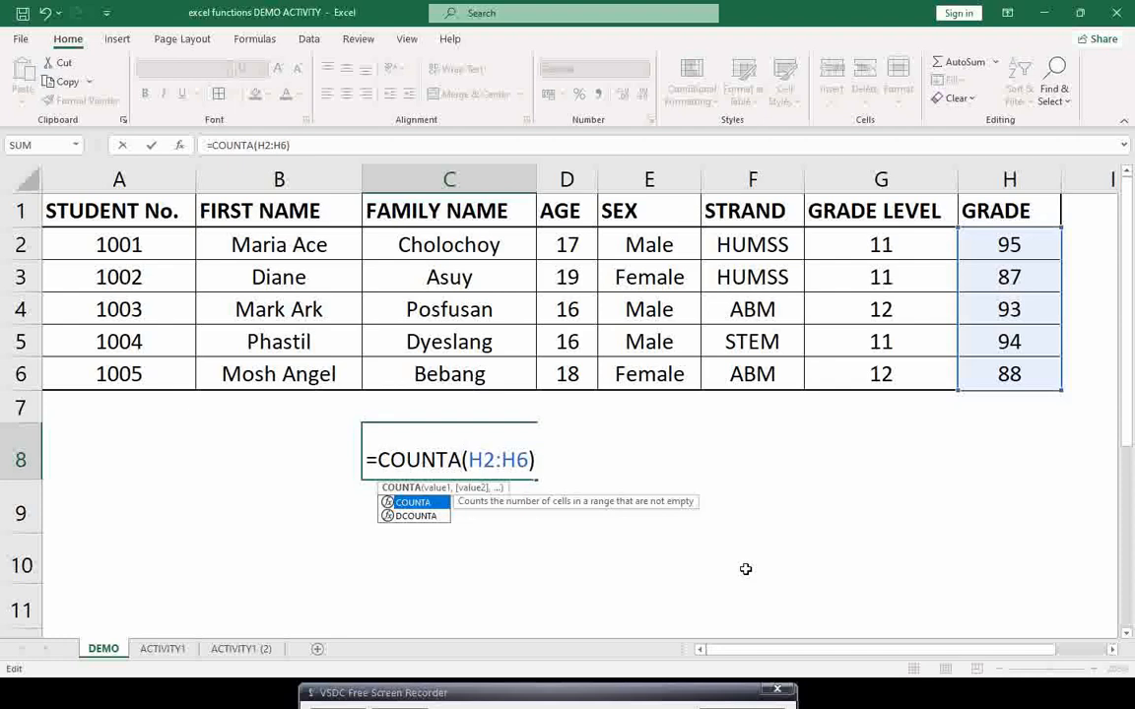
key(Return)
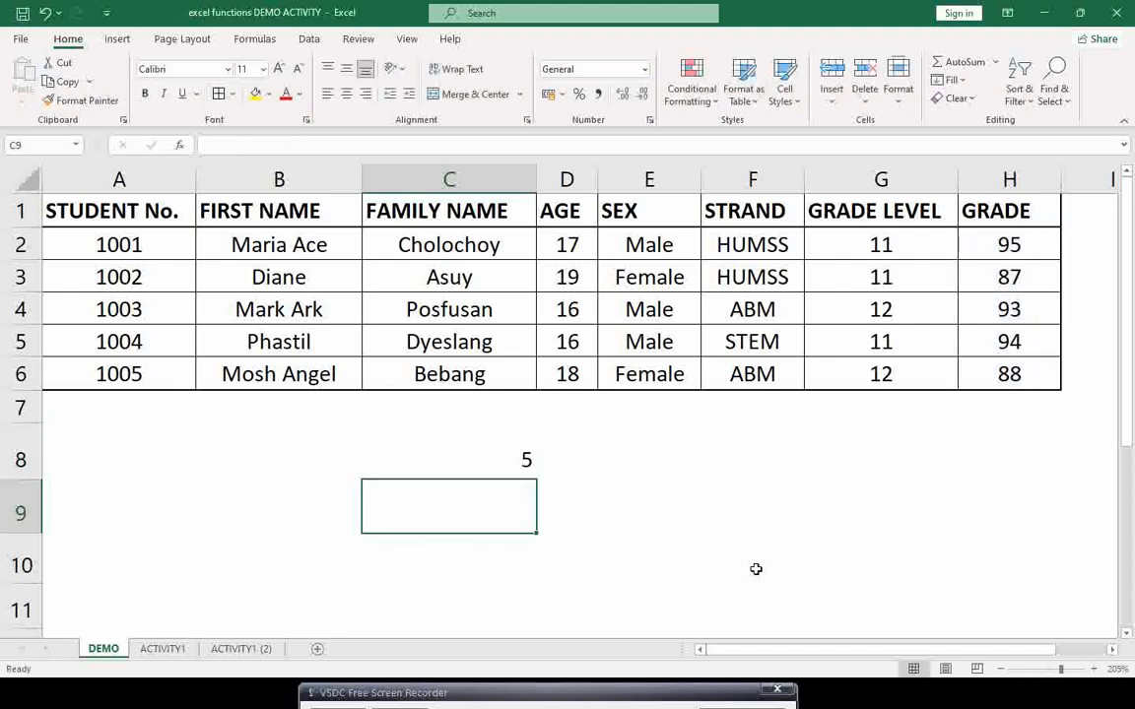
Review the COUNTA formula in C8 and its H2:H6 range without changing it.
click(529, 458)
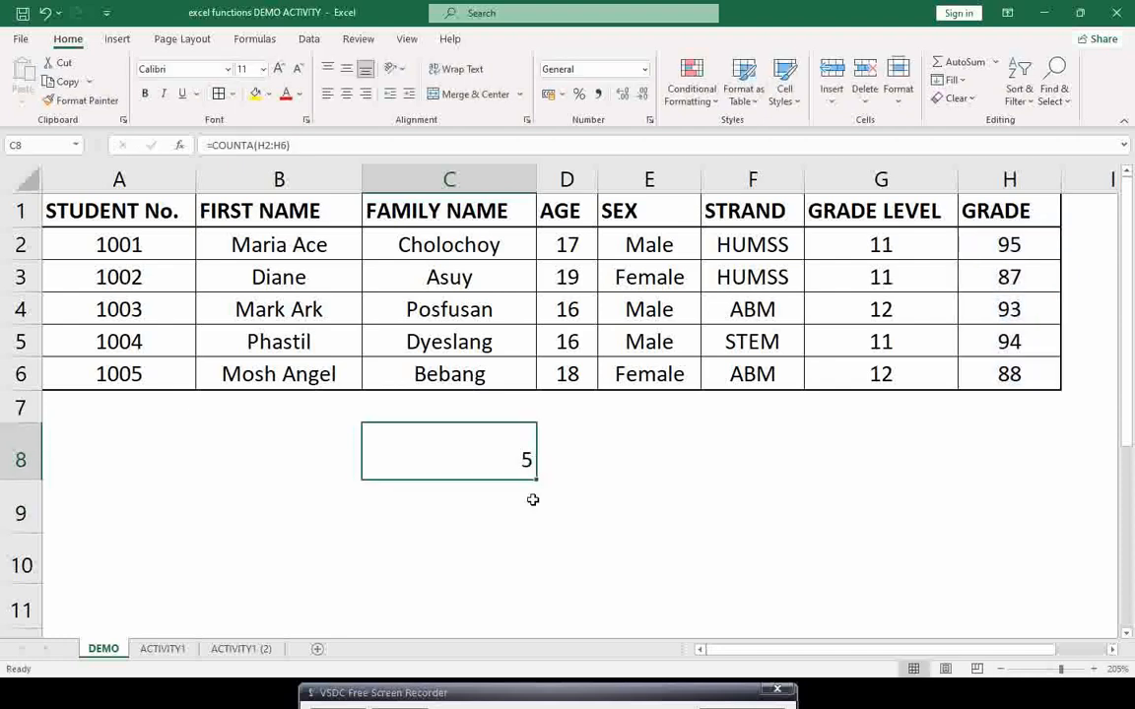
double_click(524, 464)
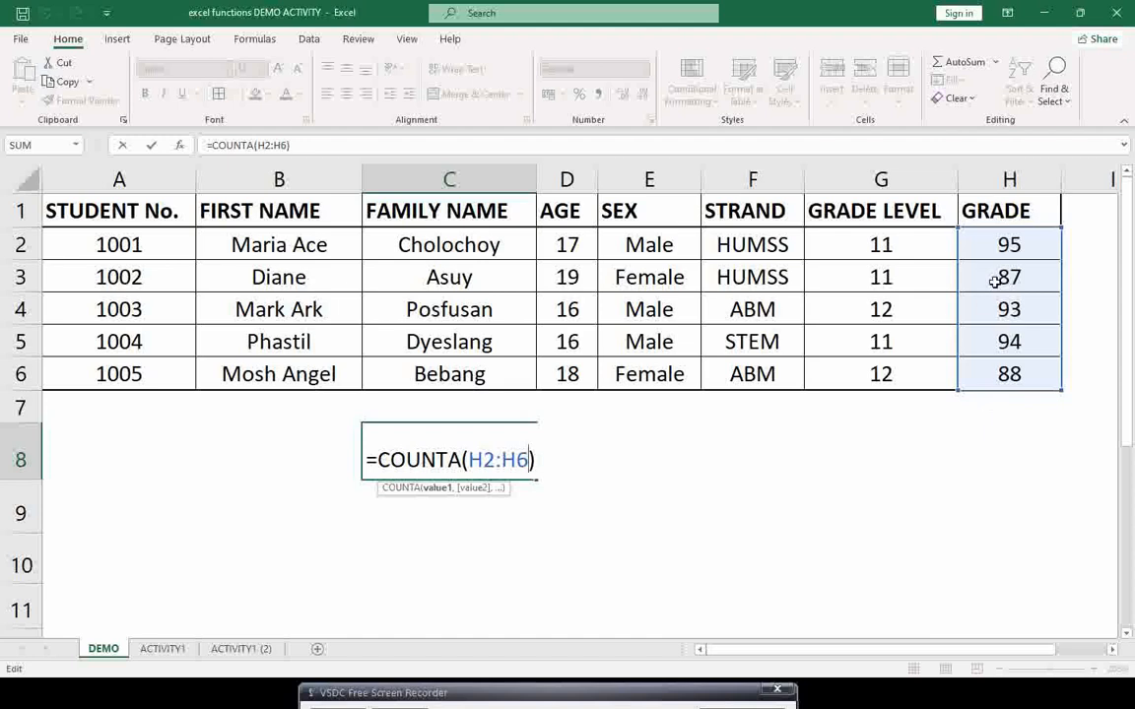
key(Return)
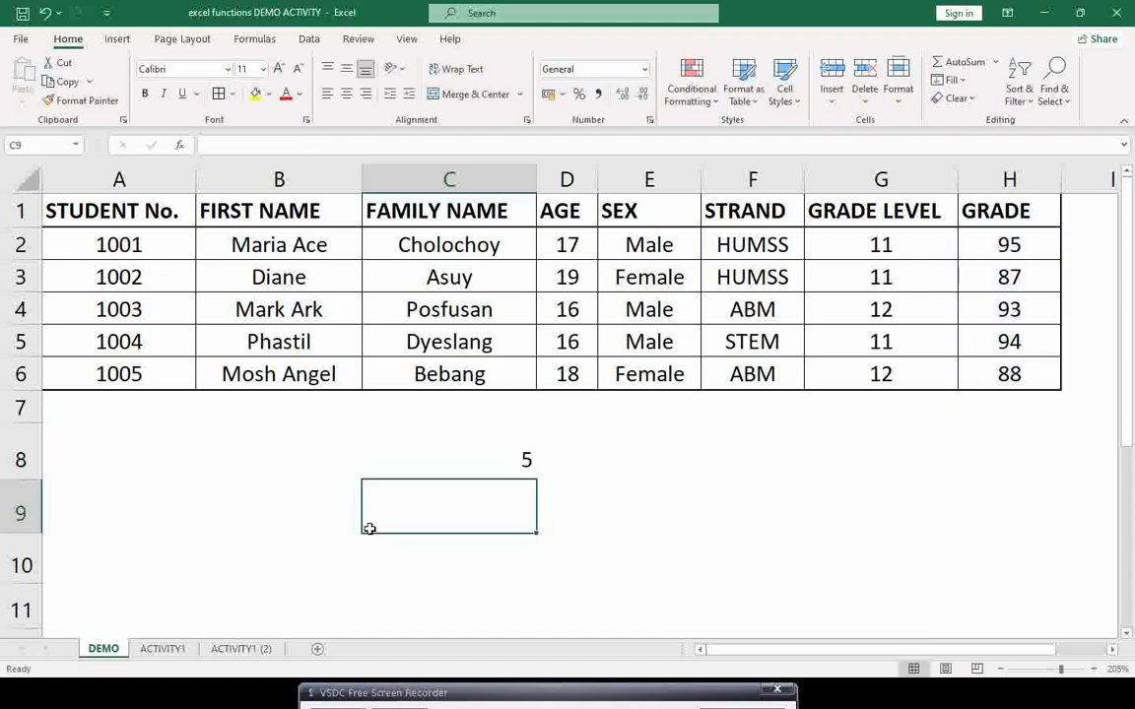
click(535, 471)
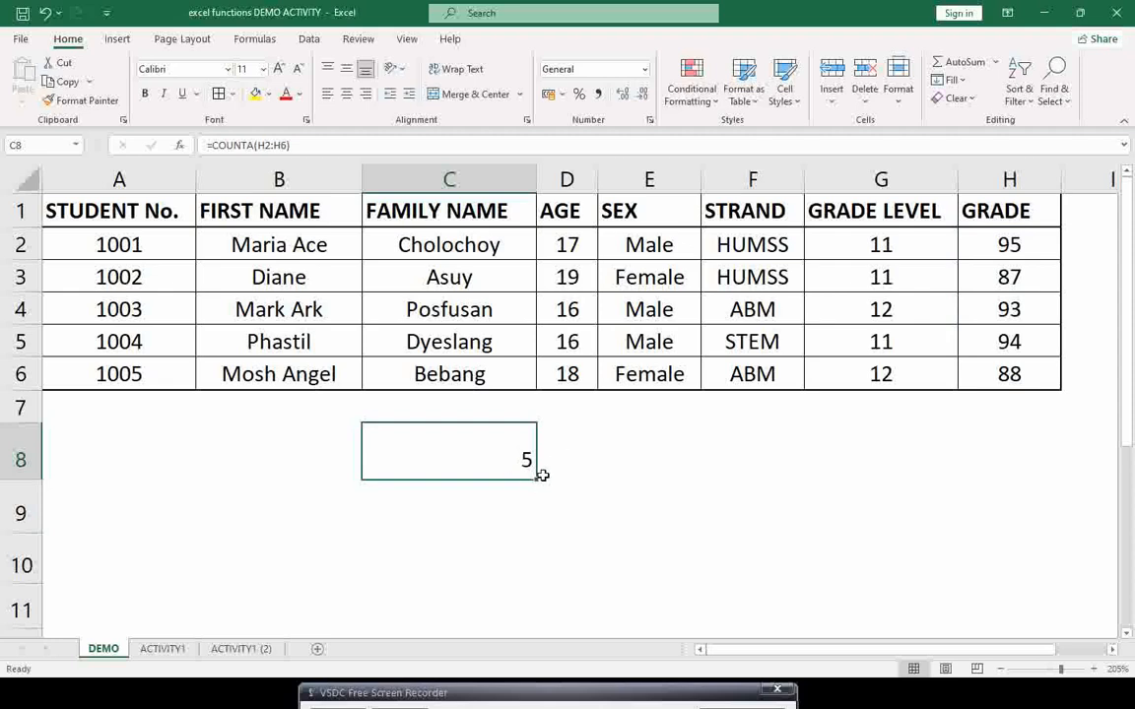
Clear the fifth student's grade in H6 and check the COUNTA result in C8.
click(1020, 375)
key(Delete)
click(527, 470)
Go through the grade cells H2:H6 one by one and compare them with the COUNTA result in C8.
click(1004, 342)
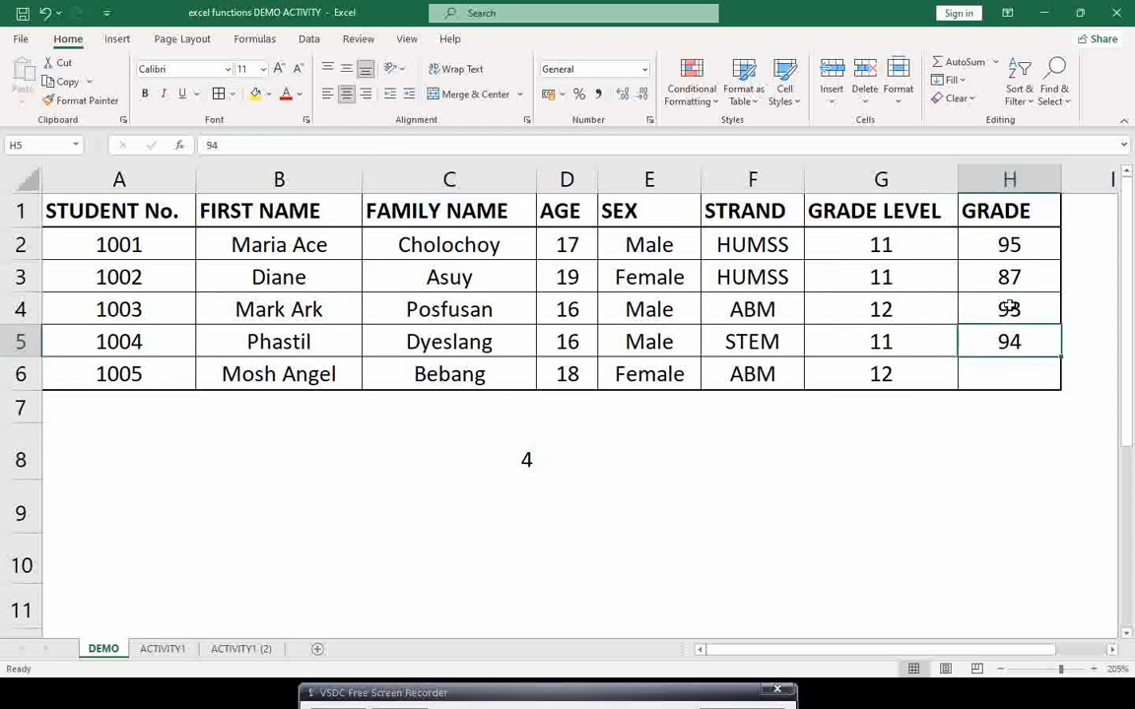
click(1004, 309)
click(1005, 277)
click(1004, 244)
click(1004, 277)
click(1005, 309)
click(1005, 342)
click(978, 385)
click(543, 462)
click(506, 470)
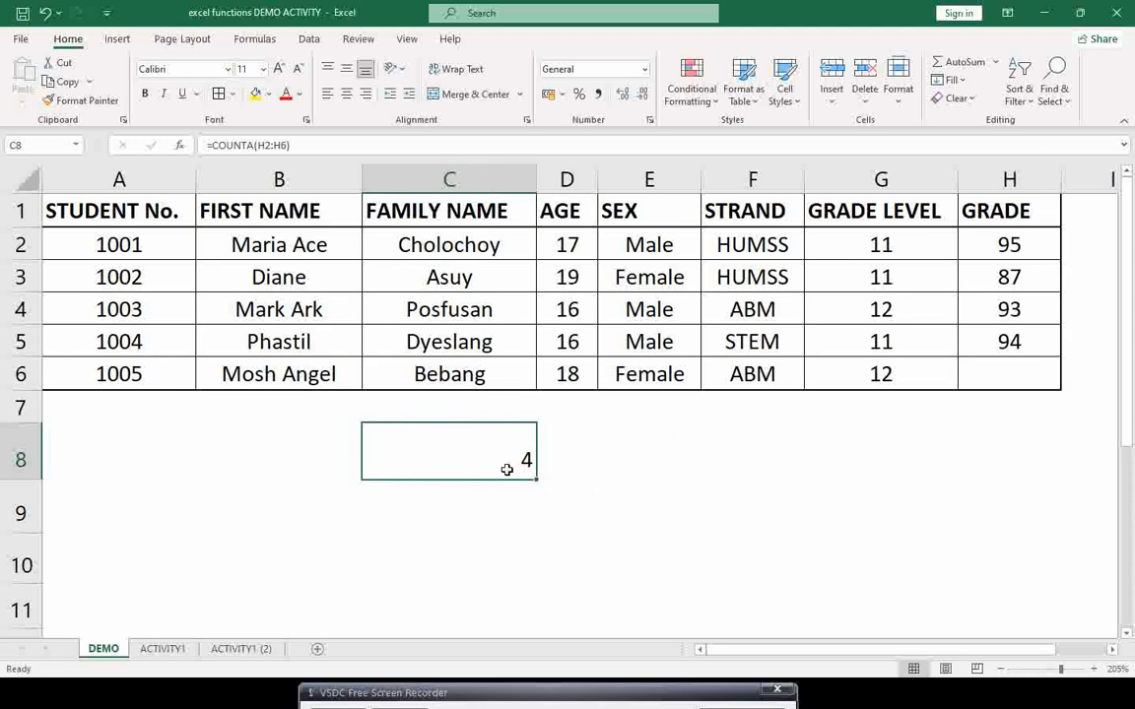
Inspect the H2:H6 argument inside the COUNTA formula in C8 and leave the formula as it is.
double_click(506, 470)
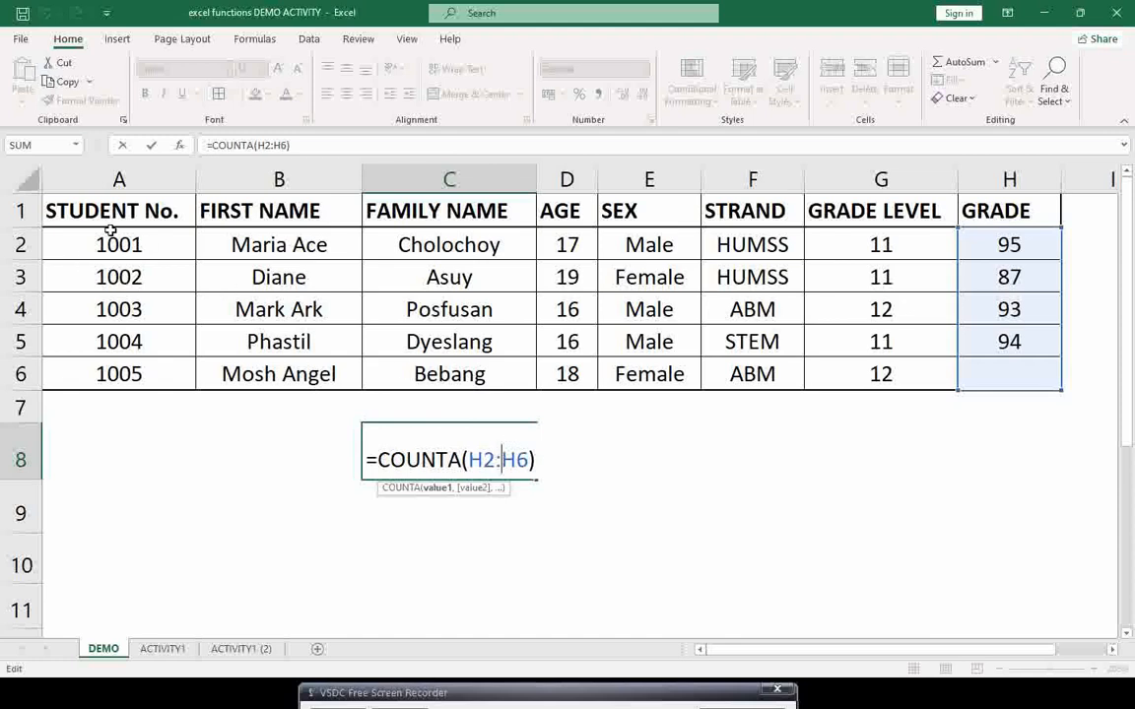
drag(469, 459, 529, 459)
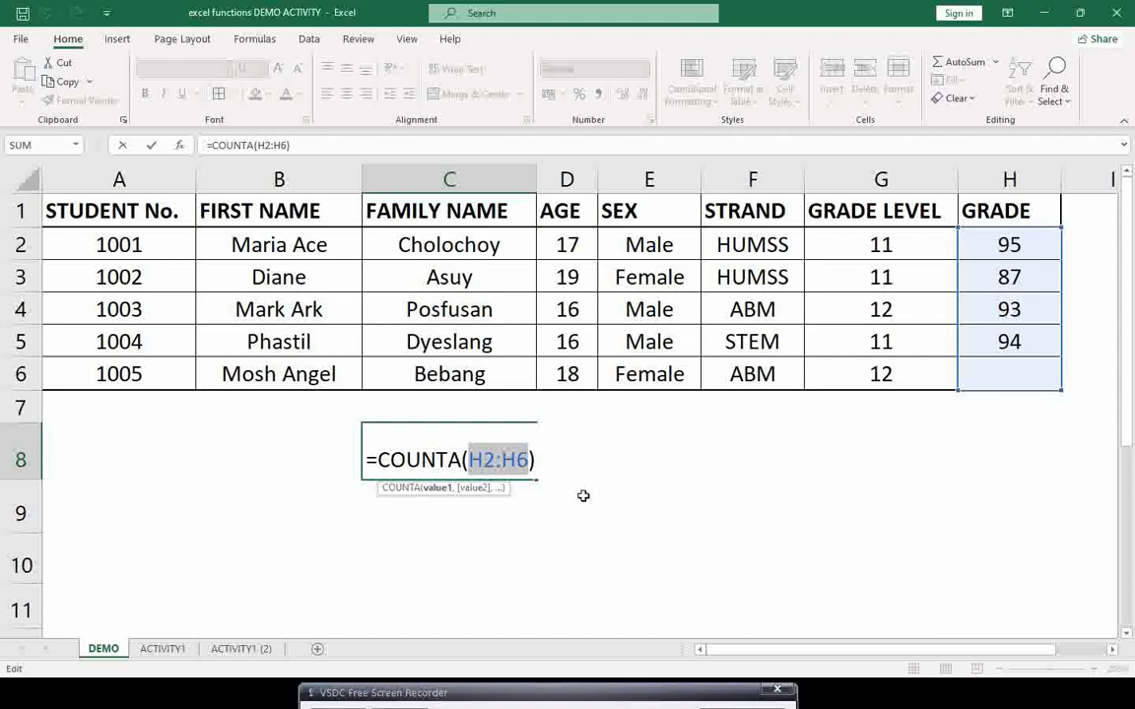
key(Return)
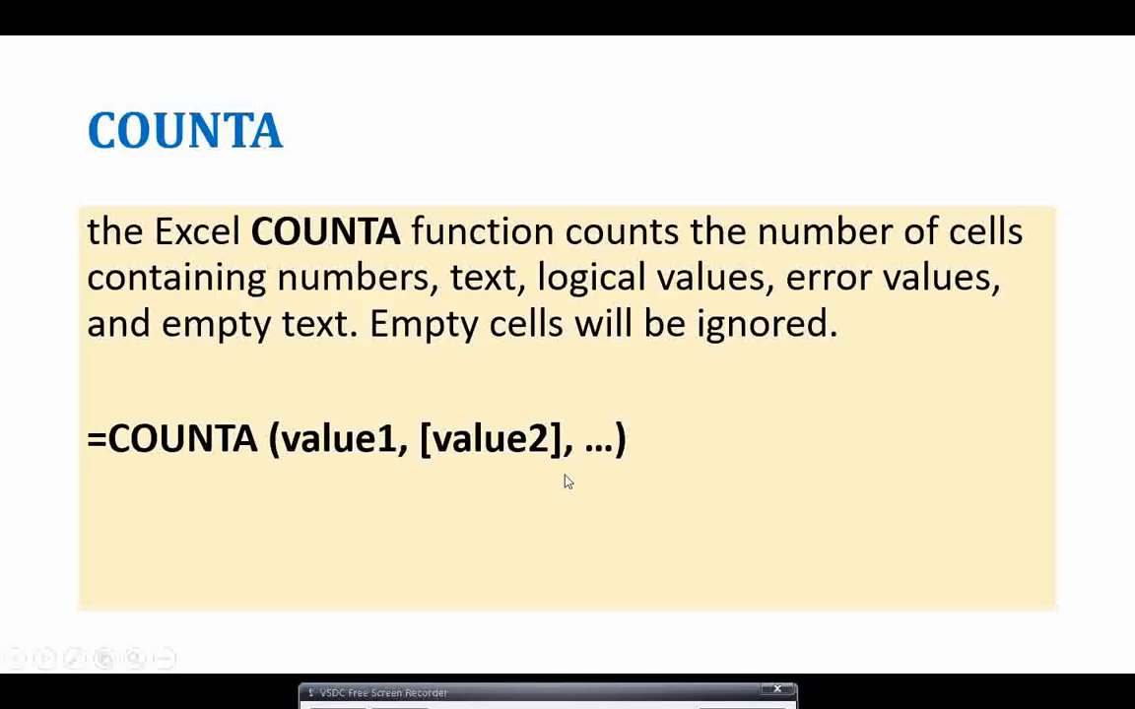
Advance the slideshow from COUNTA to the CONCATENATE syntax slide, read it and return to the Excel workbook.
click(567, 479)
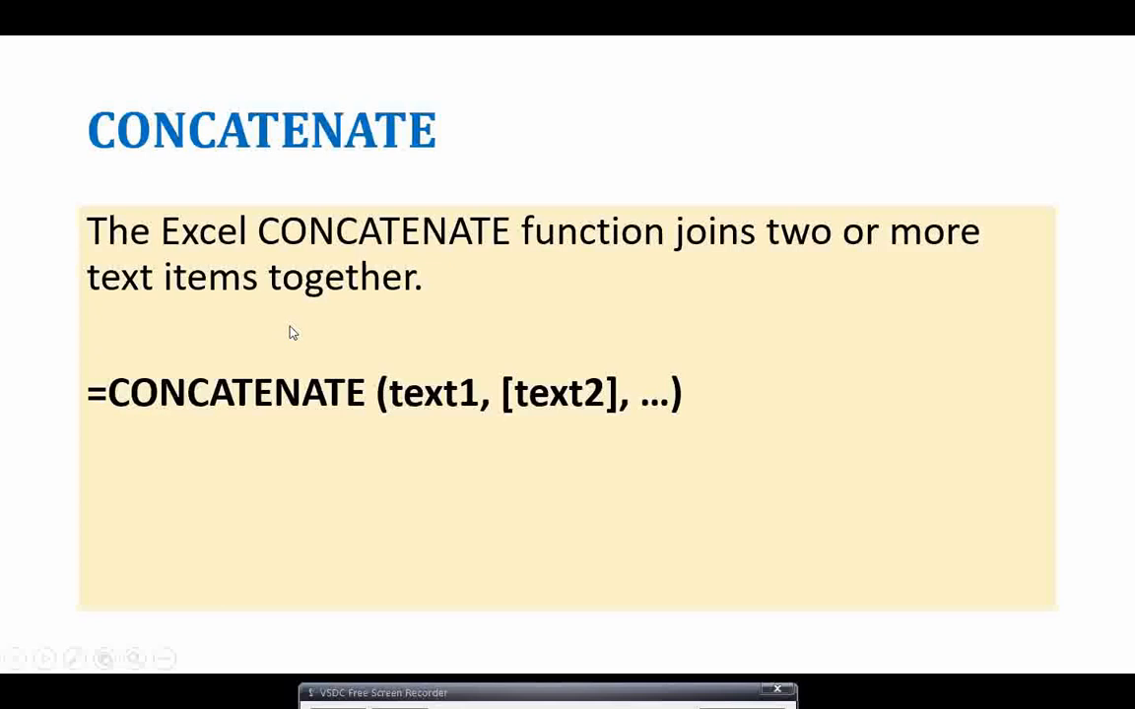
key(alt+Tab)
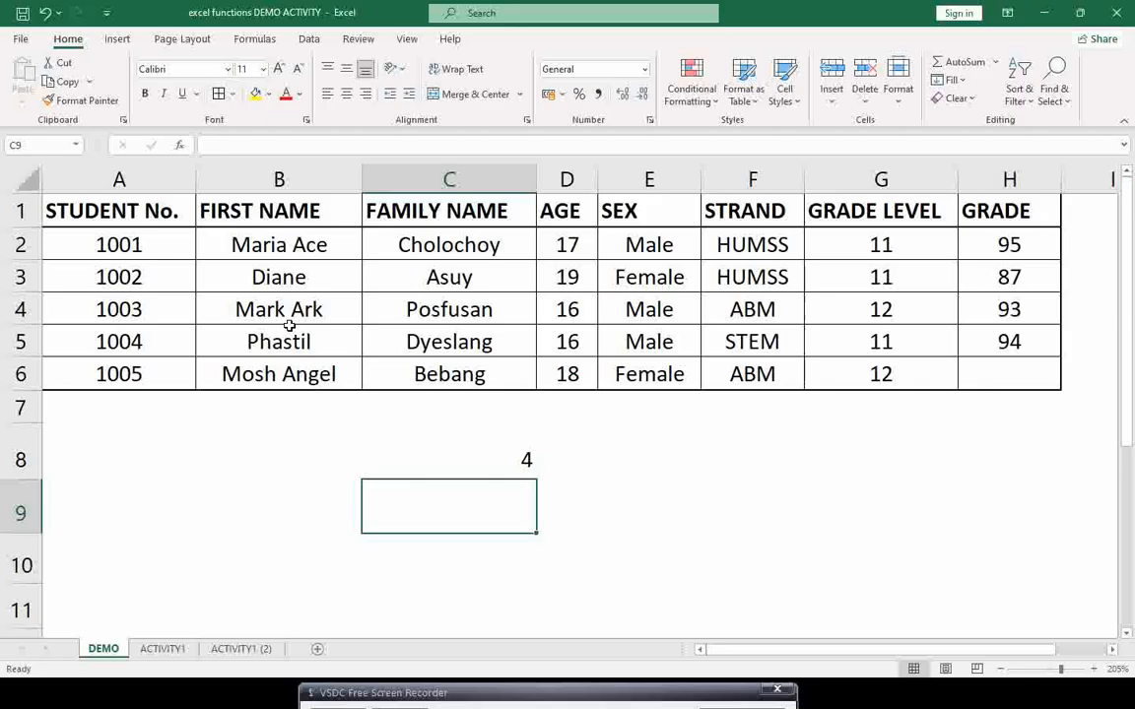
Clear the COUNTA formula from C8 and enter a sample first name in B8 and family name in C8.
click(518, 463)
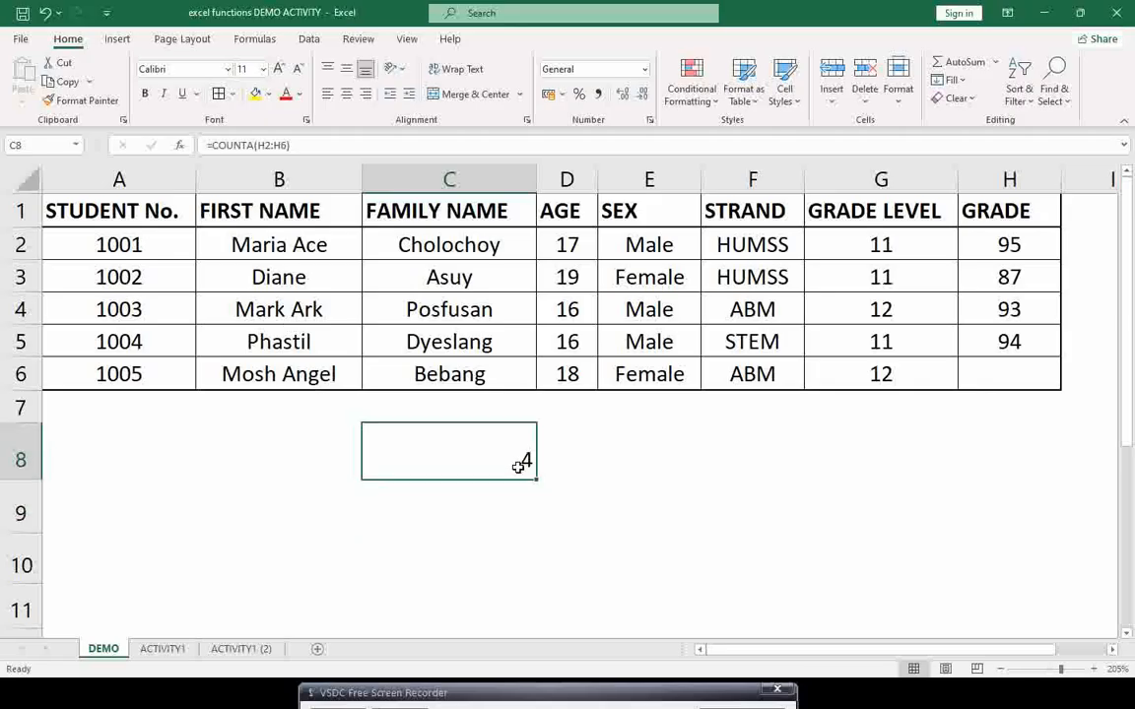
click(192, 466)
click(220, 476)
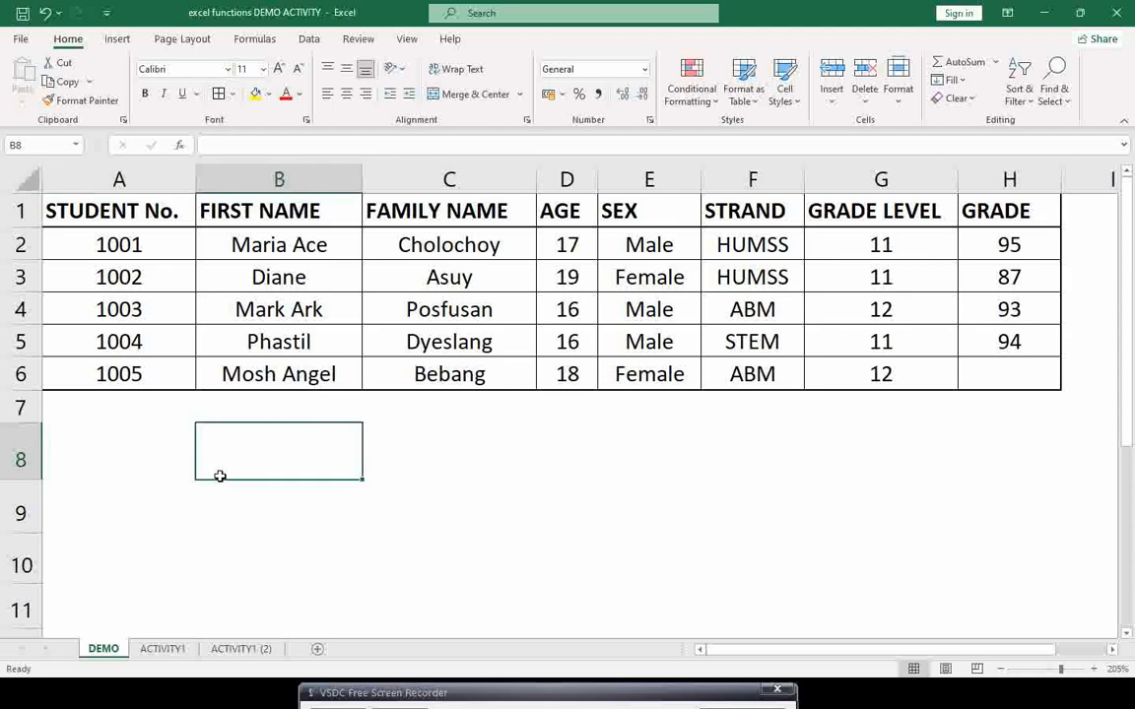
text(p)
key(BackSpace)
text(JUAN)
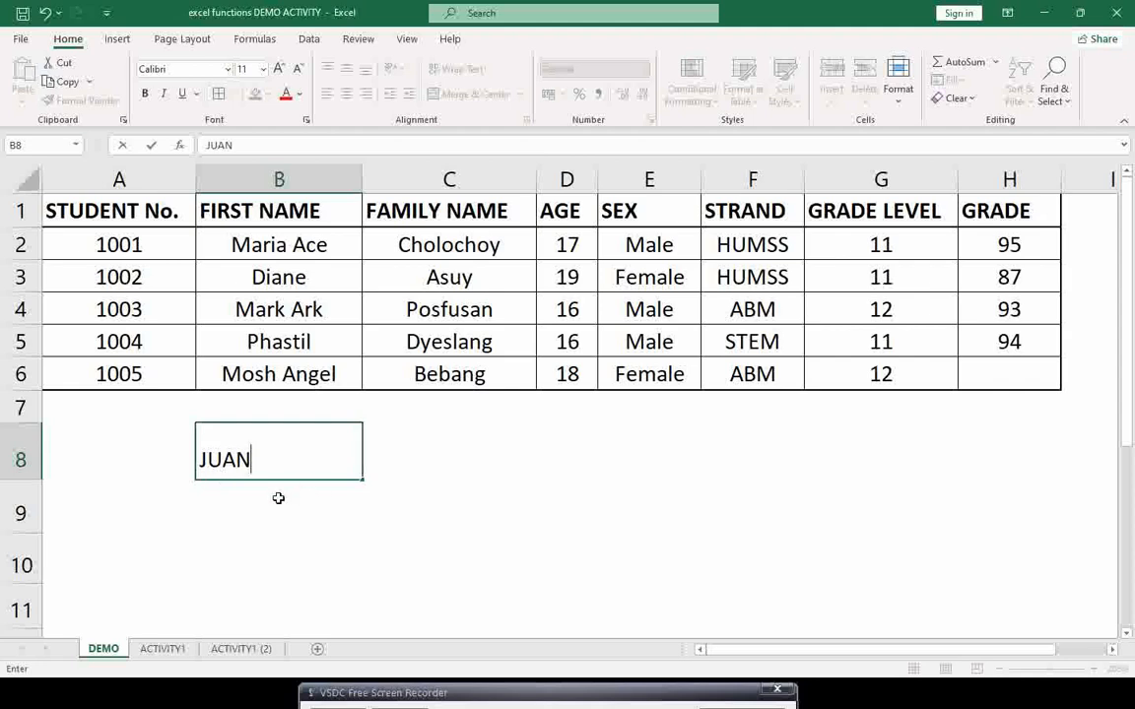
click(398, 461)
text(DEL)
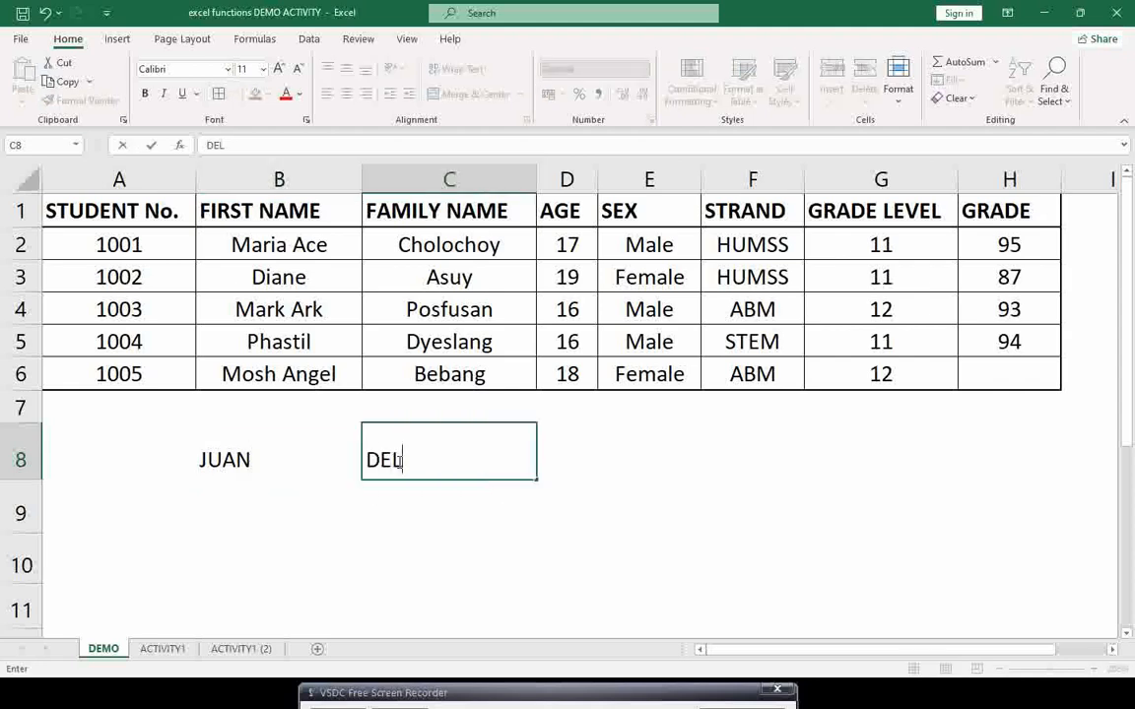
text(A CRUZ)
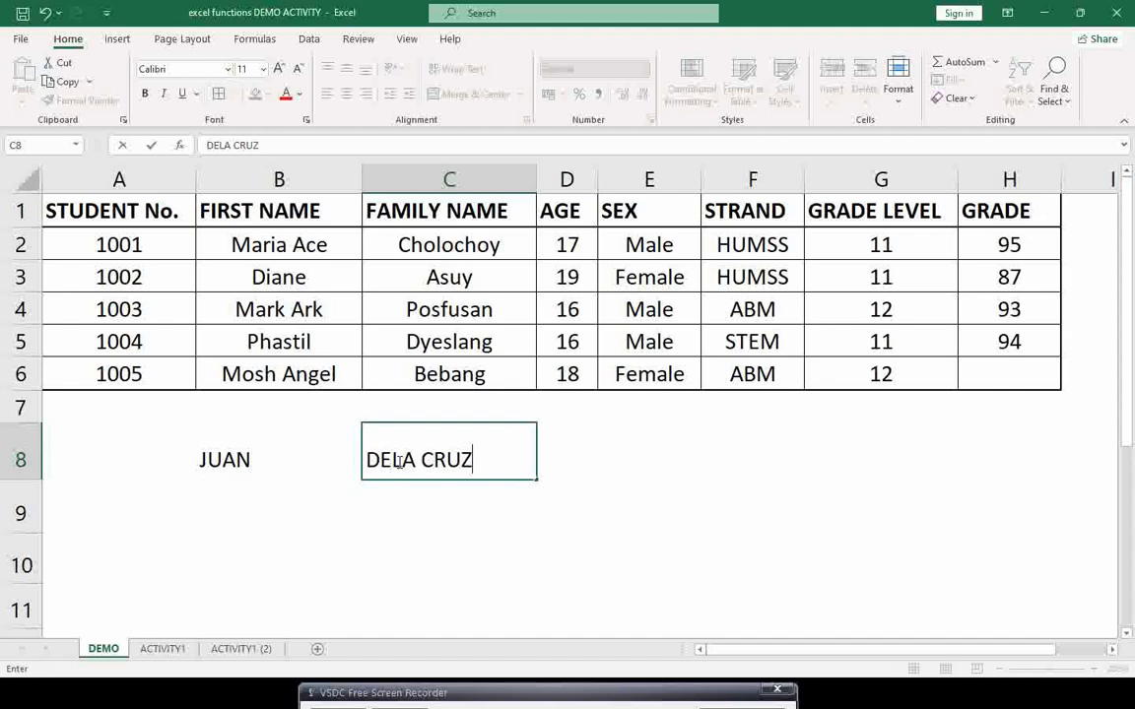
key(Tab)
Apply all borders to the cells B8:E8.
click(304, 461)
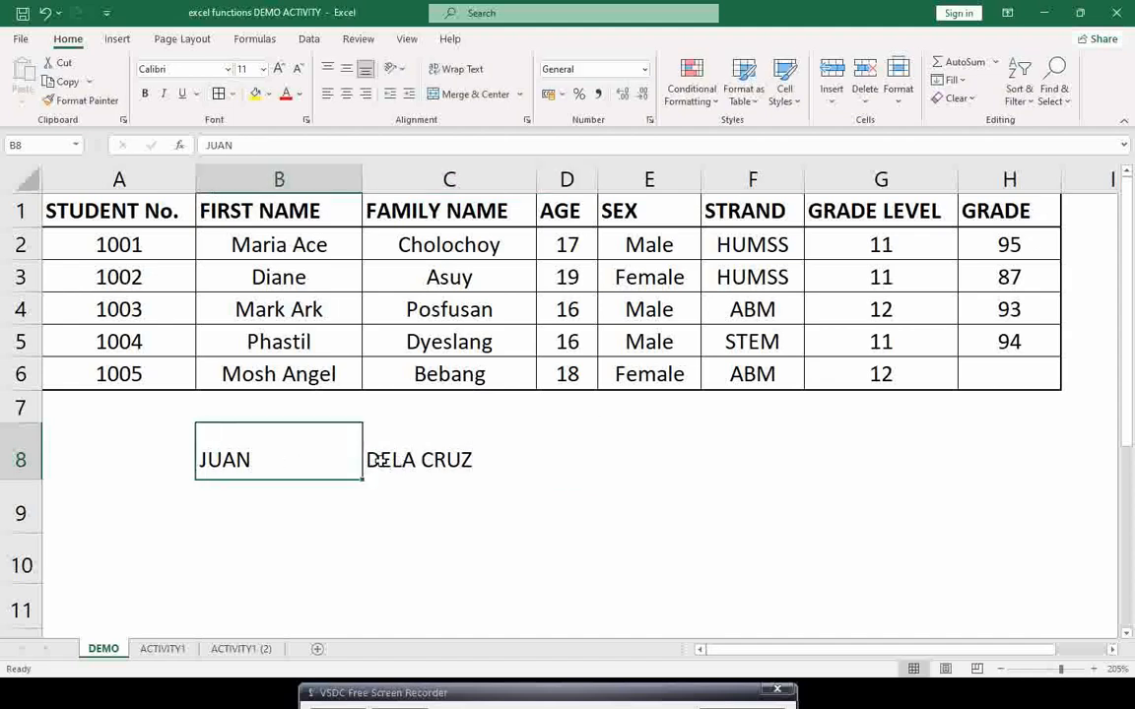
shift+click(623, 459)
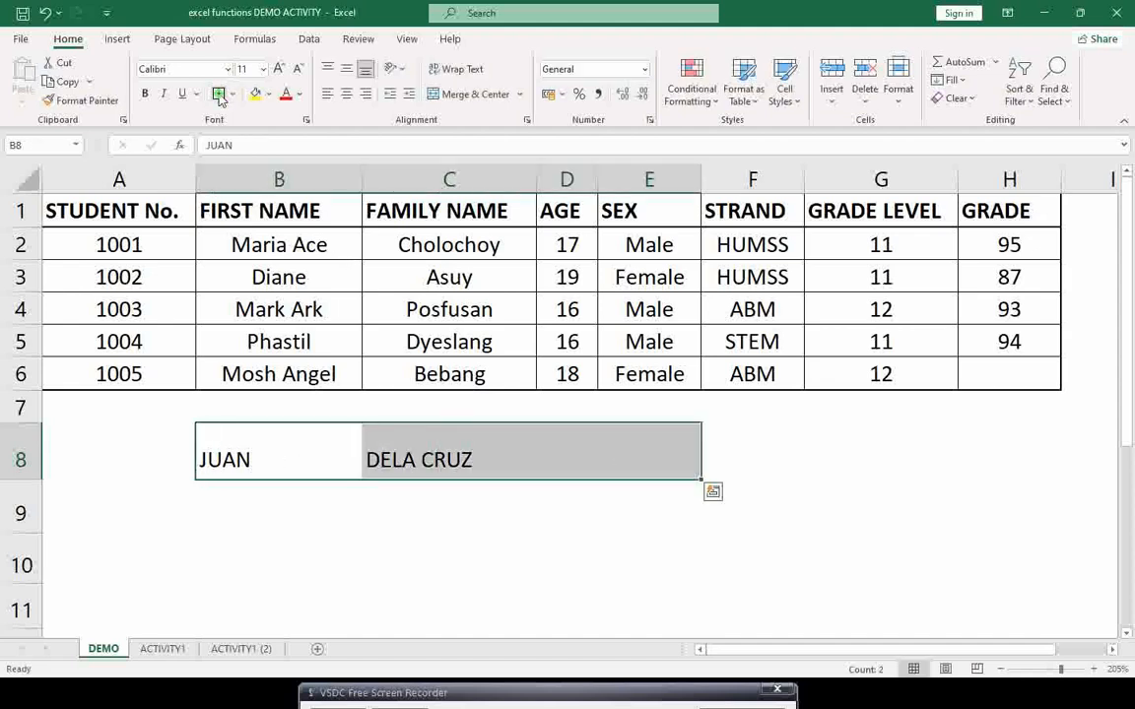
click(574, 461)
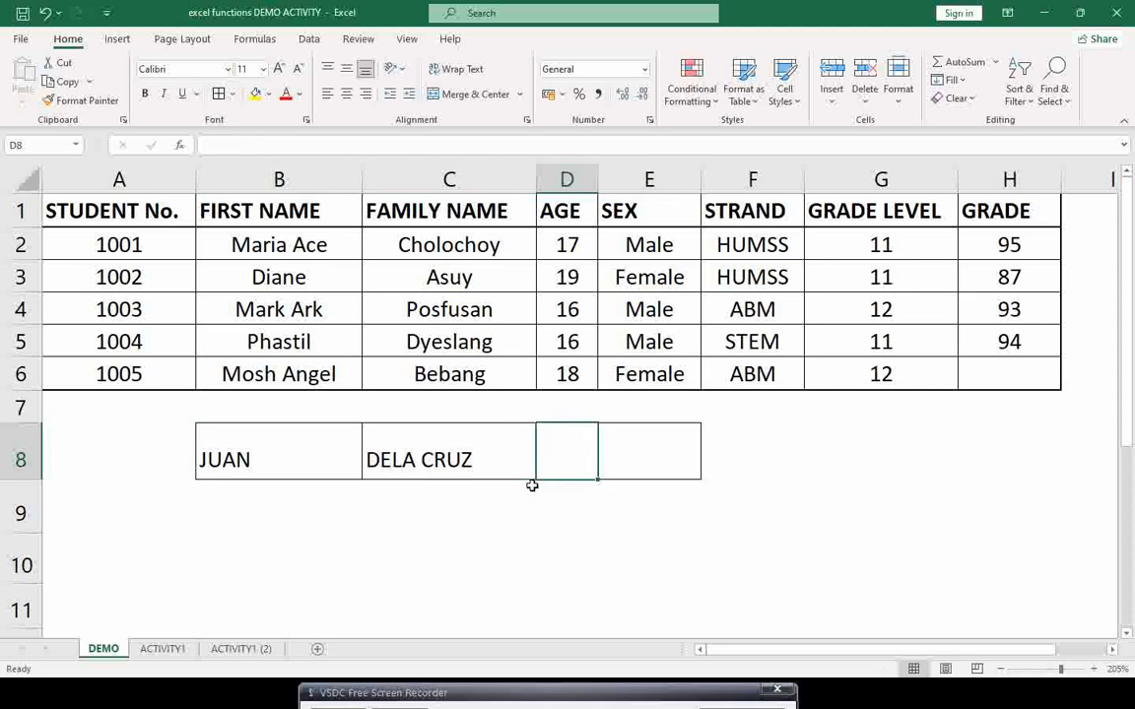
Point out the first name in B8, the family name in C8 and the empty result cell E8.
click(332, 469)
click(461, 459)
click(319, 464)
click(379, 459)
click(659, 469)
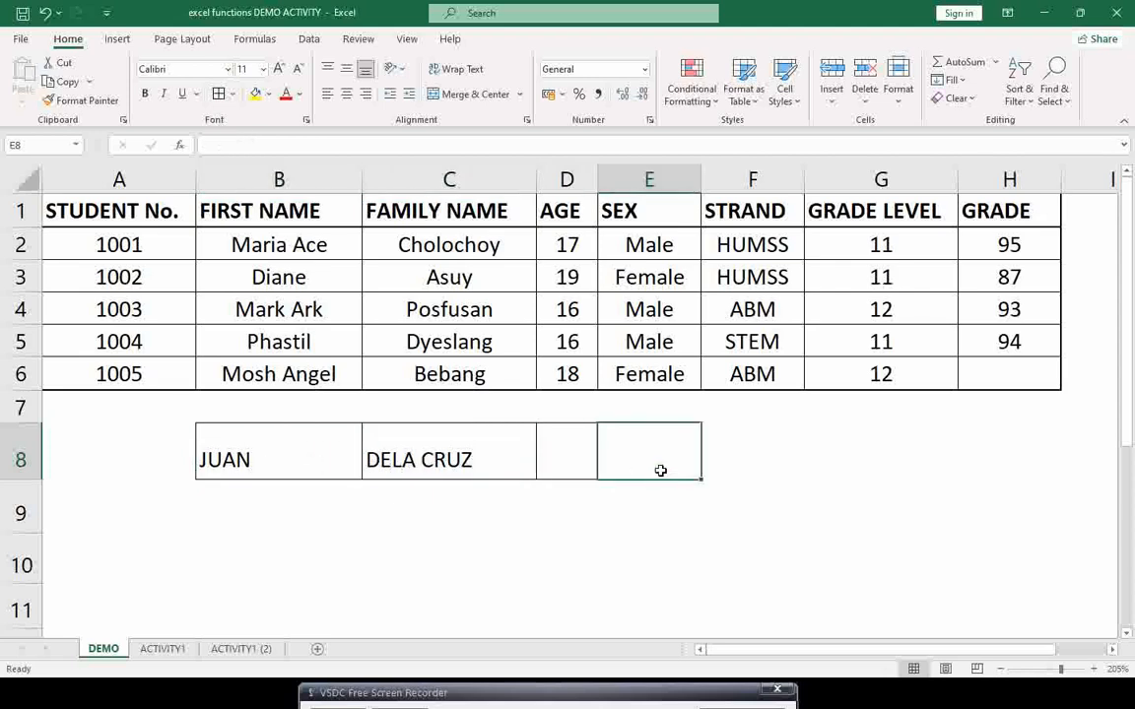
Widen column E to roughly twice its width so E8 has room for a full name.
double_click(661, 471)
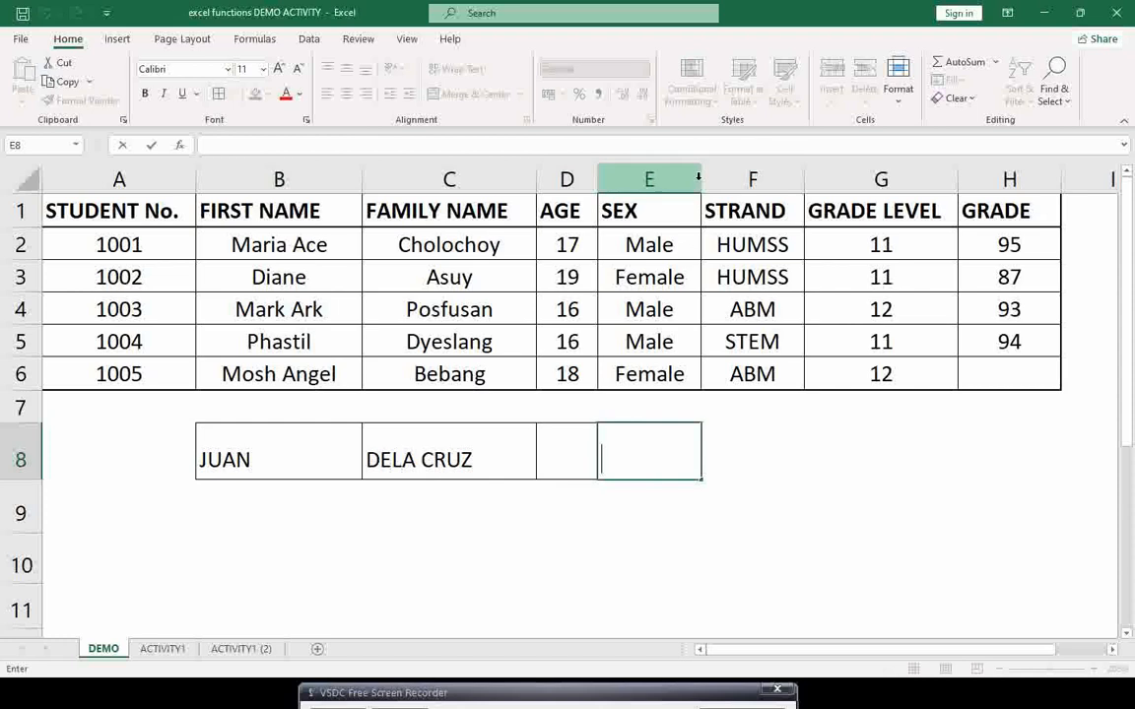
key(Escape)
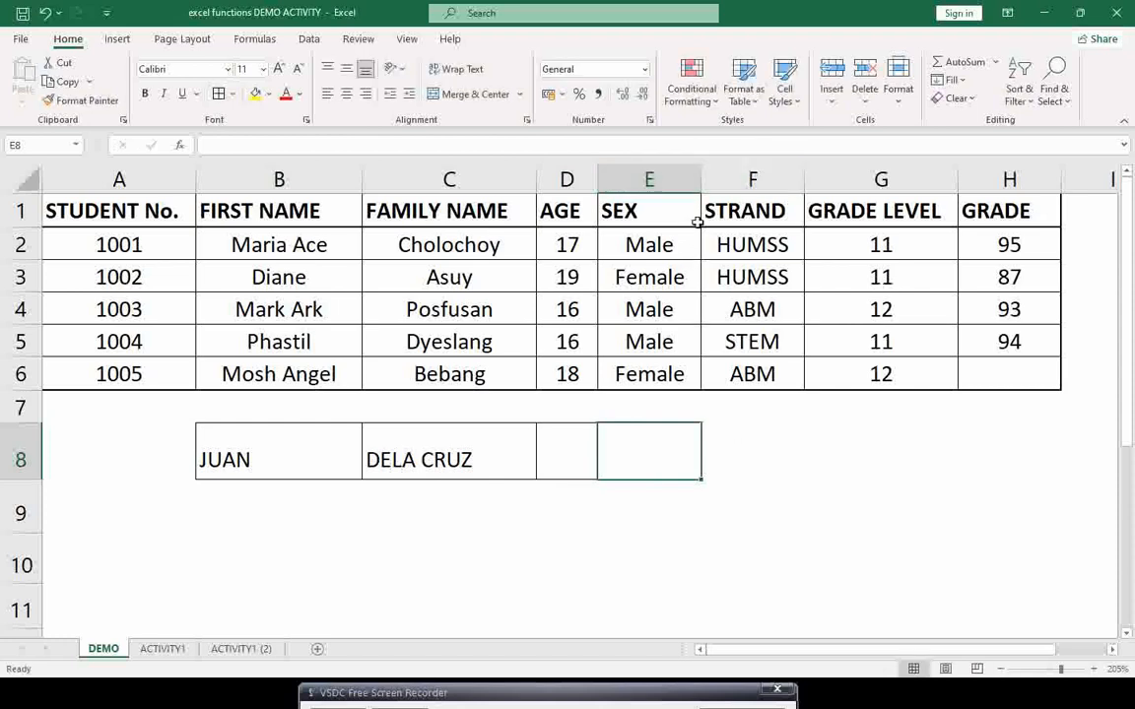
drag(702, 179, 832, 212)
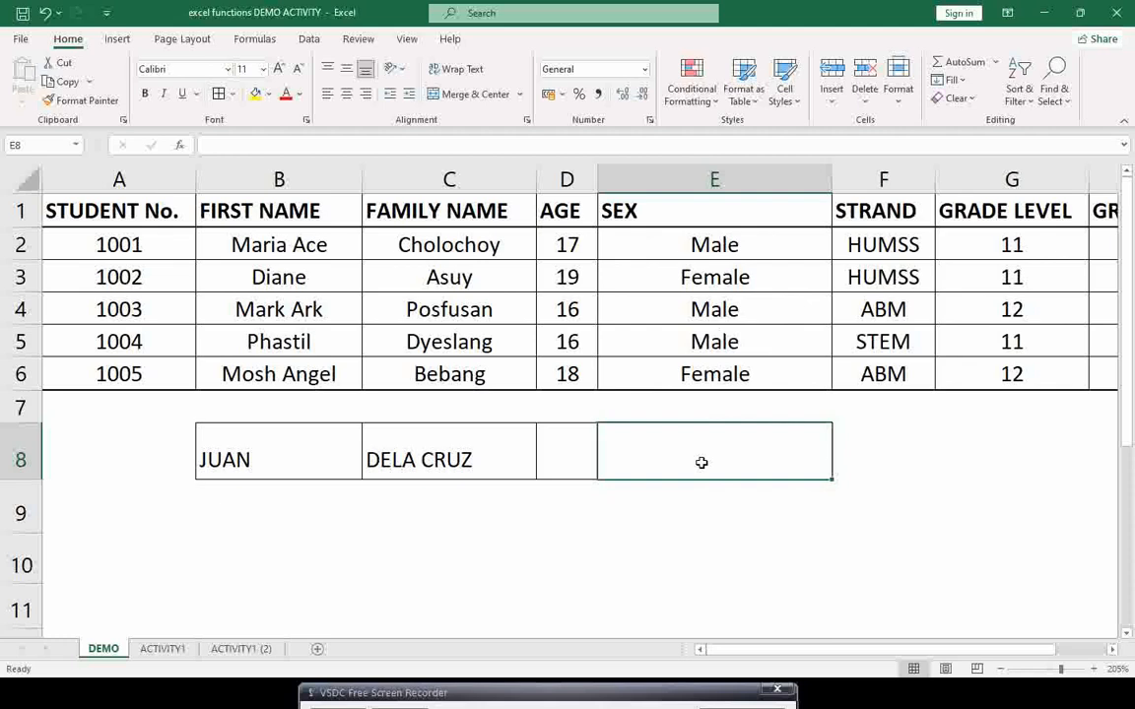
Enter =CONCATENATE(B8,C8) in E8 to join the first name and family name.
text(=CONCA)
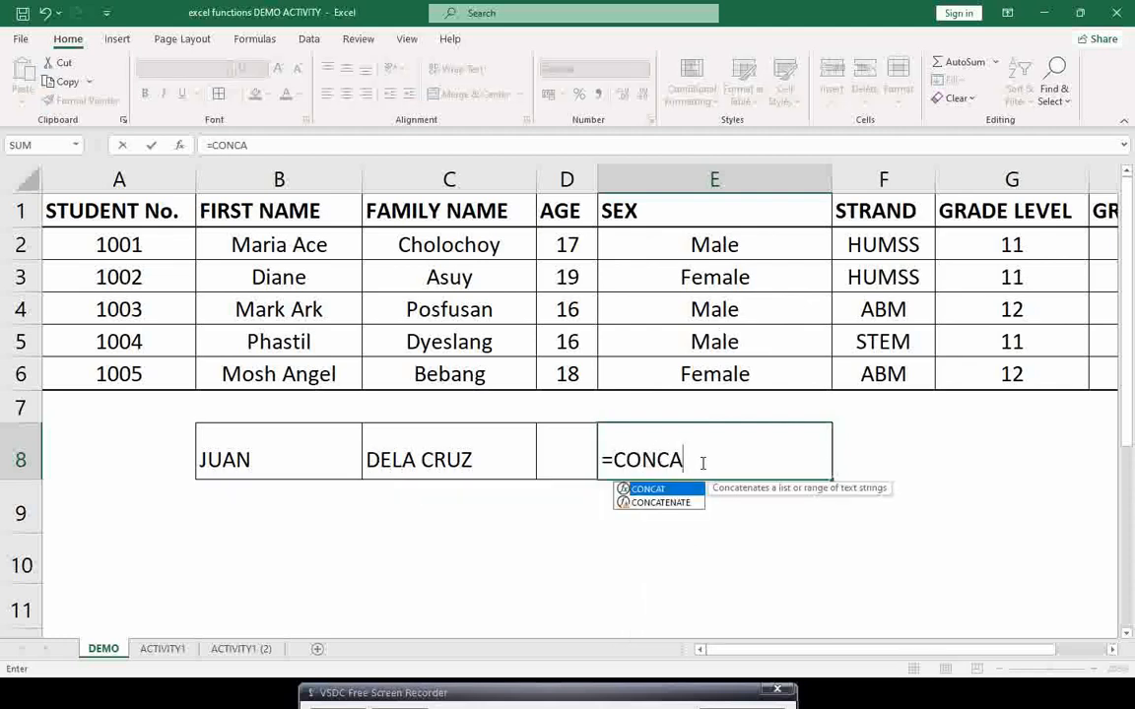
text(TENATE)
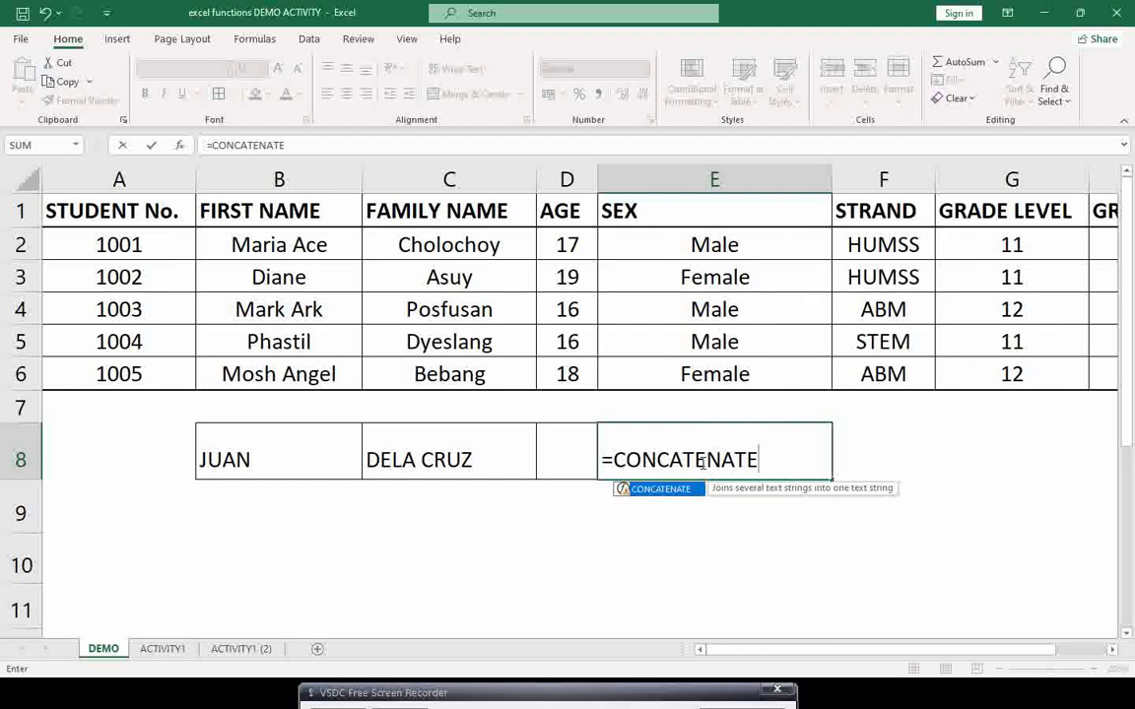
text(()
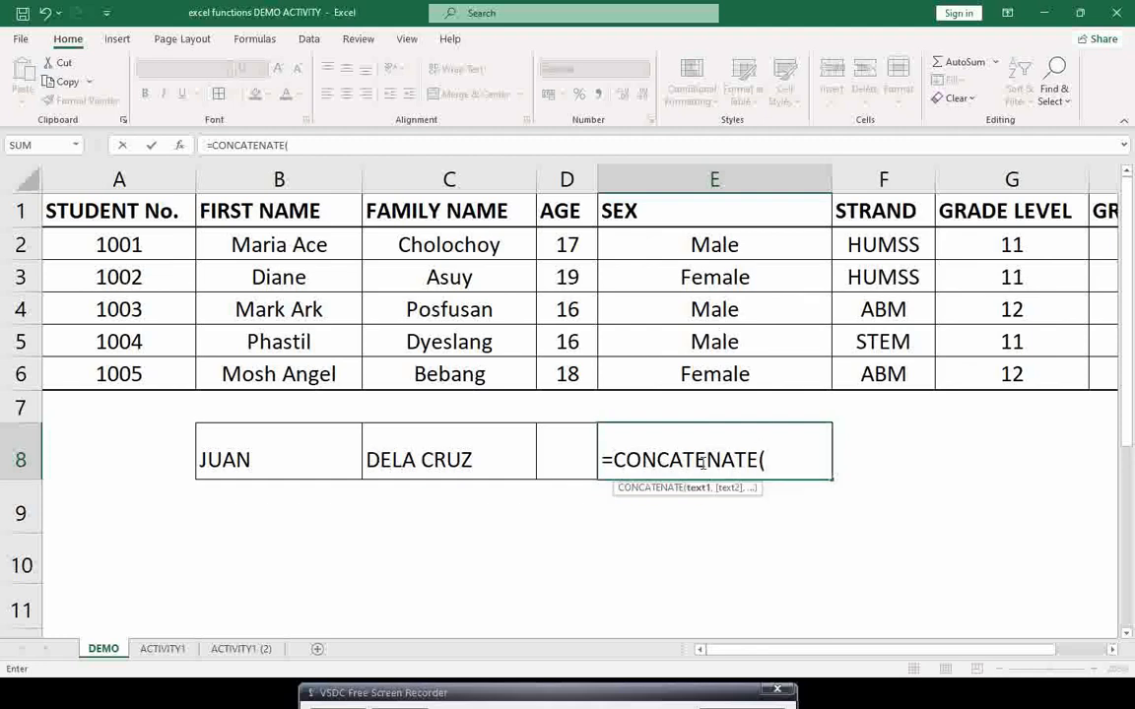
click(308, 463)
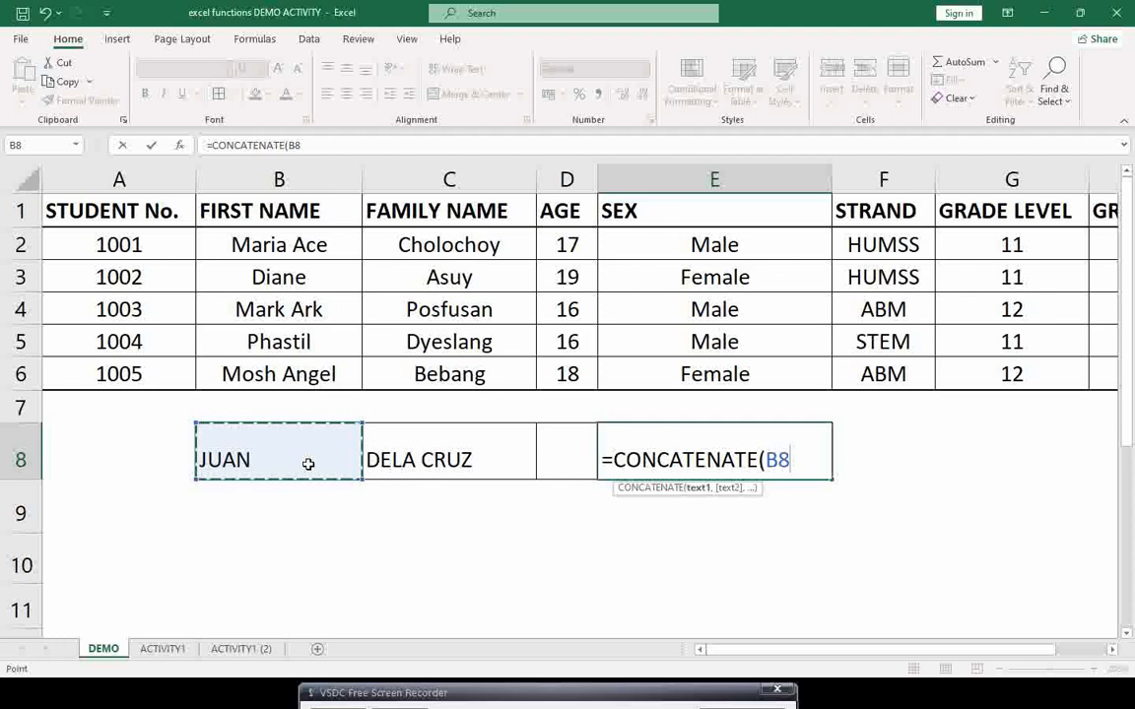
text(,)
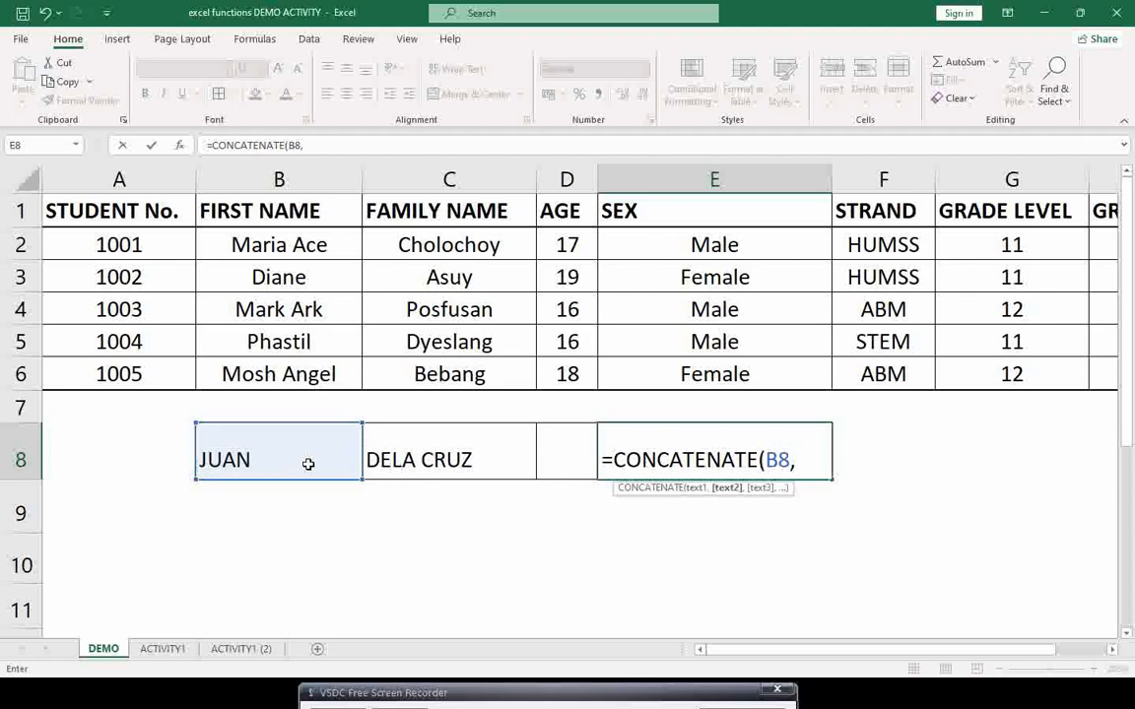
click(421, 464)
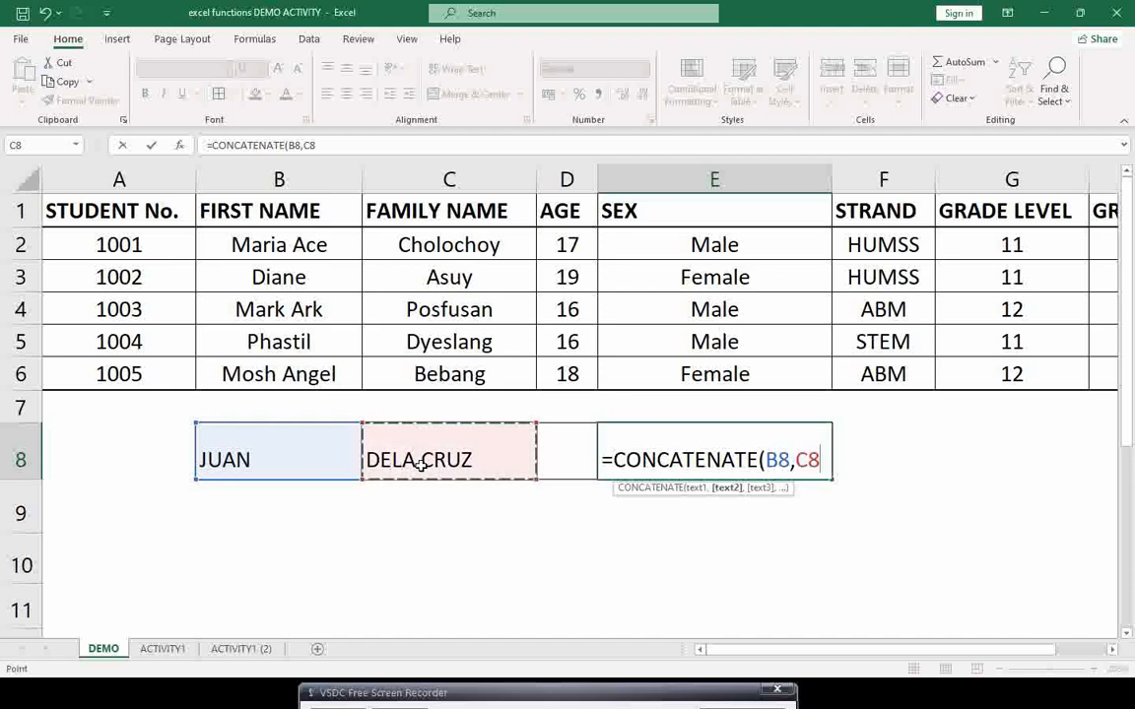
text())
key(Return)
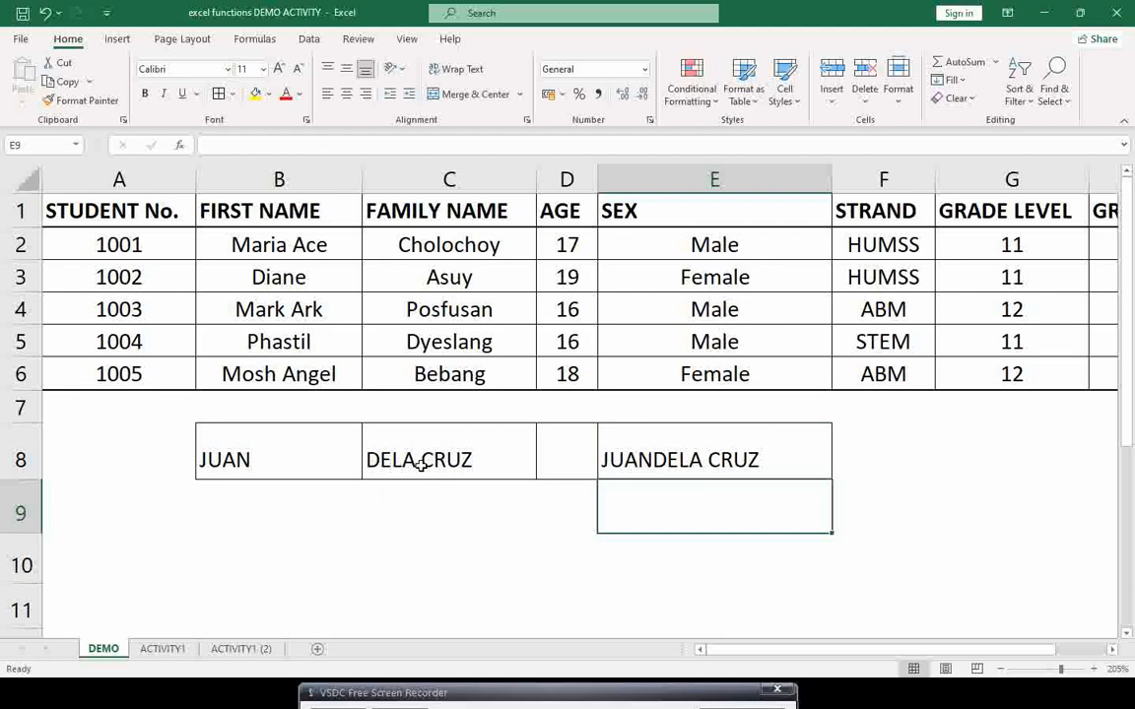
Change the formula in E8 to =CONCATENATE(B8," ",C8) so a space separates the first name and family name.
click(668, 472)
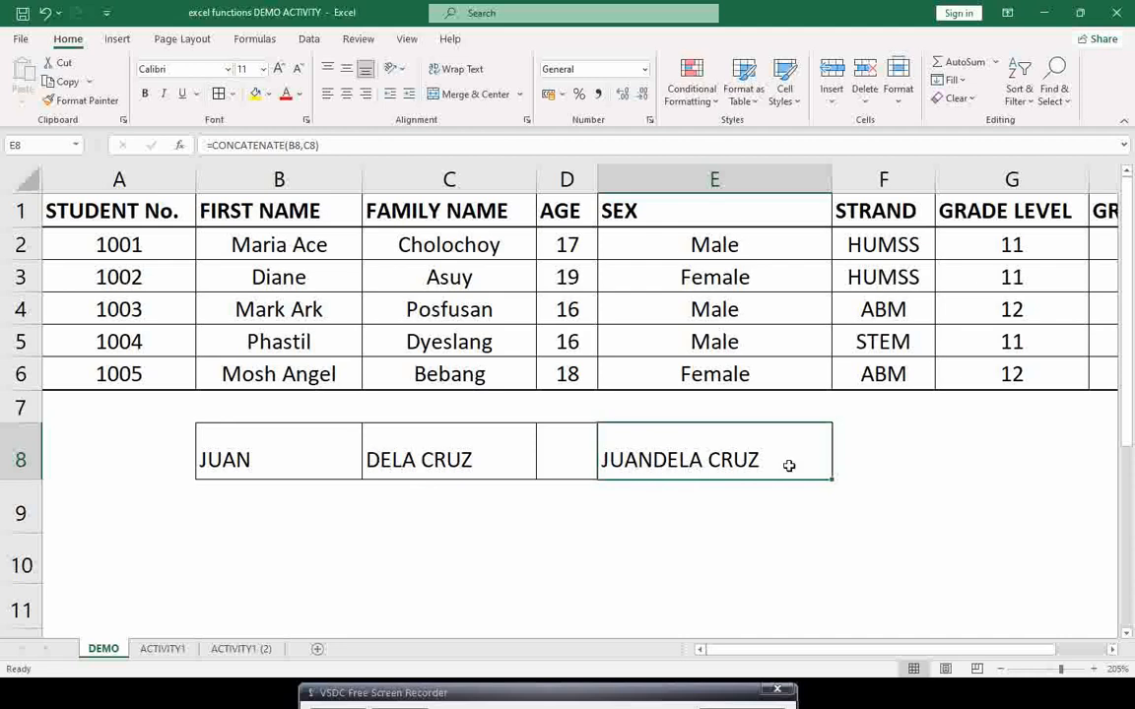
double_click(670, 459)
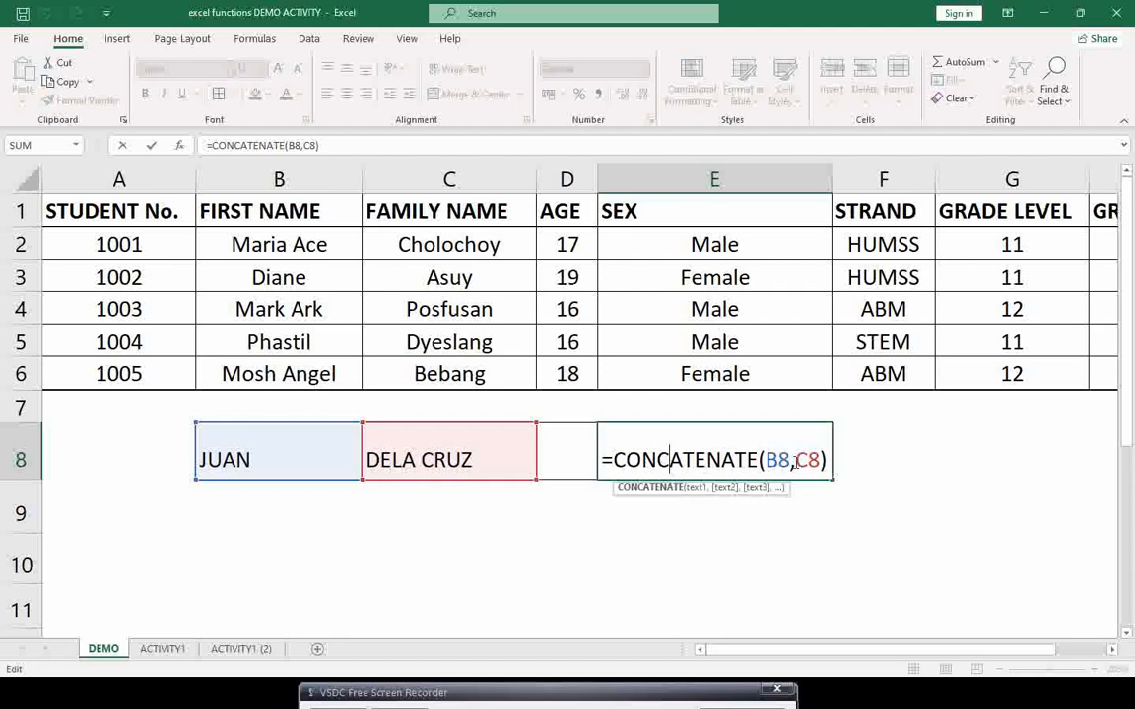
click(793, 461)
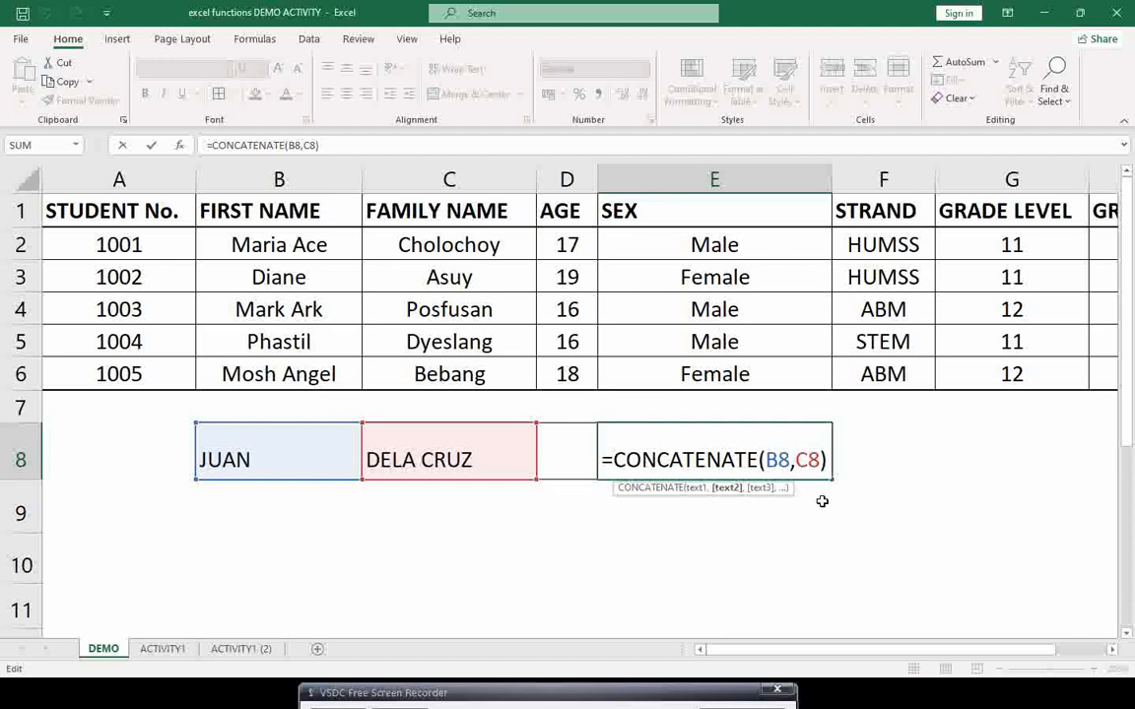
text(")
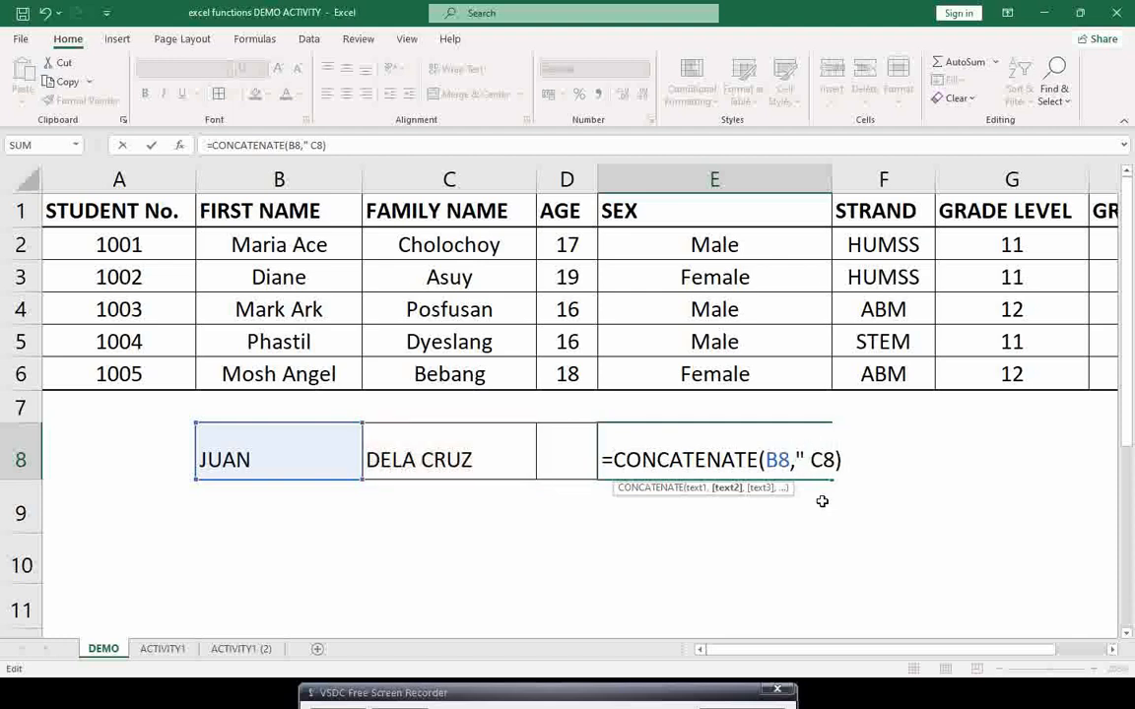
text( ",)
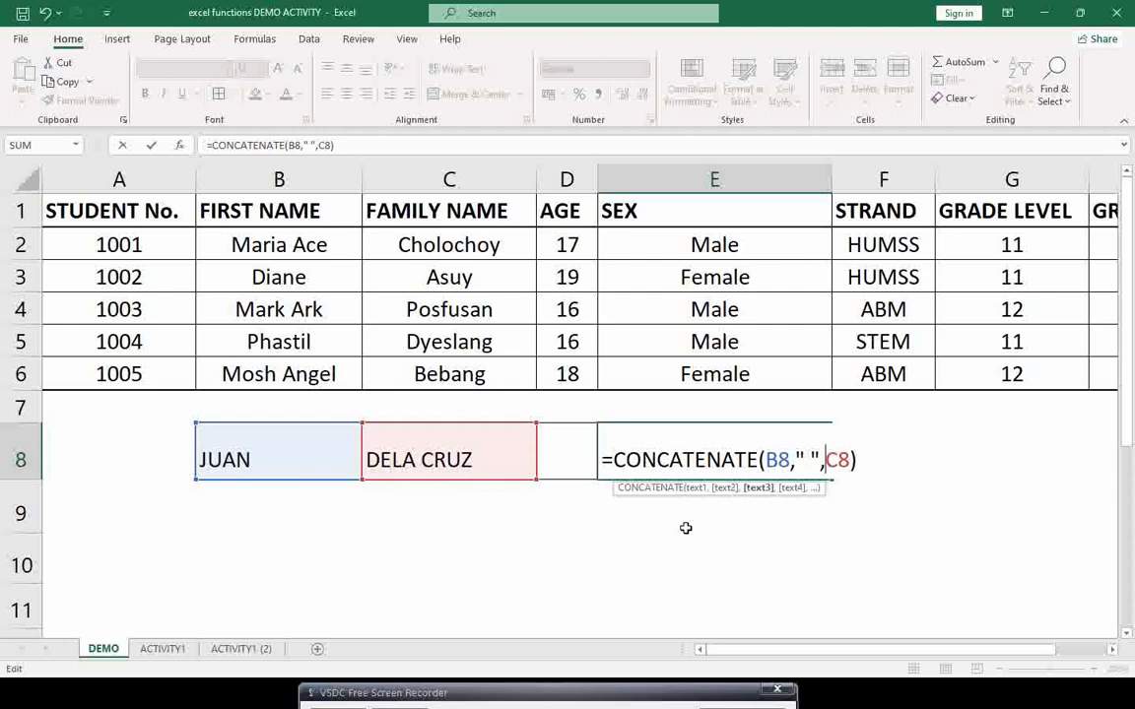
key(Return)
click(671, 463)
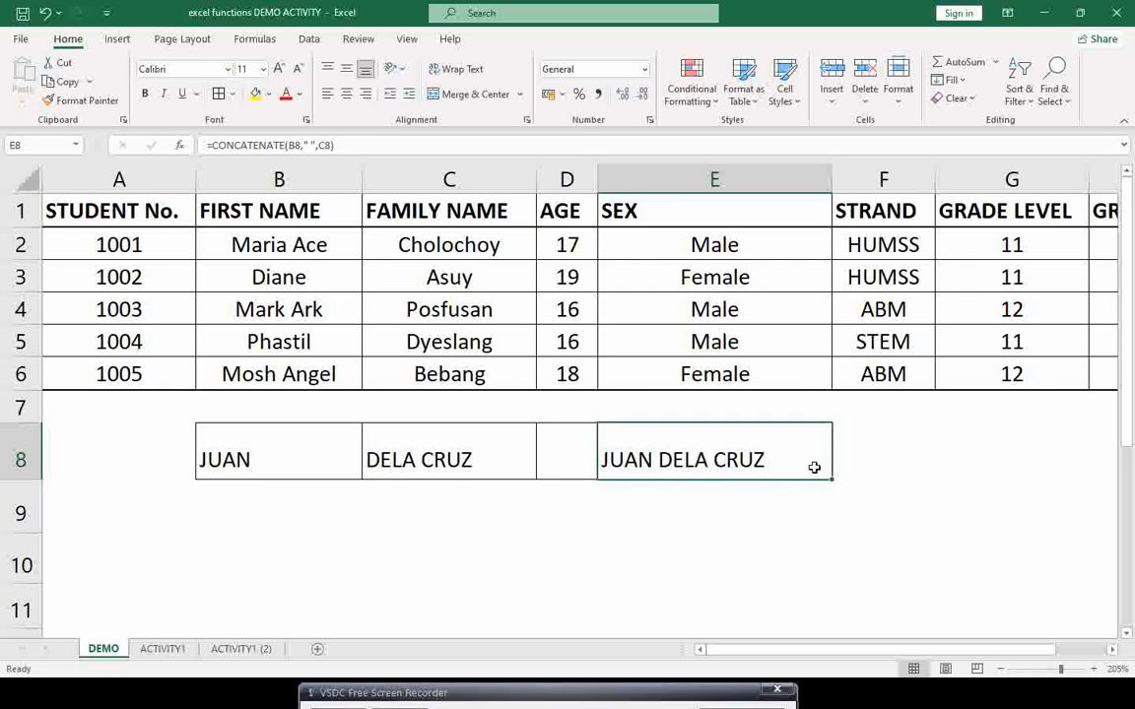
Add two more people below row 8, with their first names in B9 and B10 and their family names in C9 and C10.
click(285, 504)
text(pi)
key(BackSpace)
key(BackSpace)
text(PIOLO)
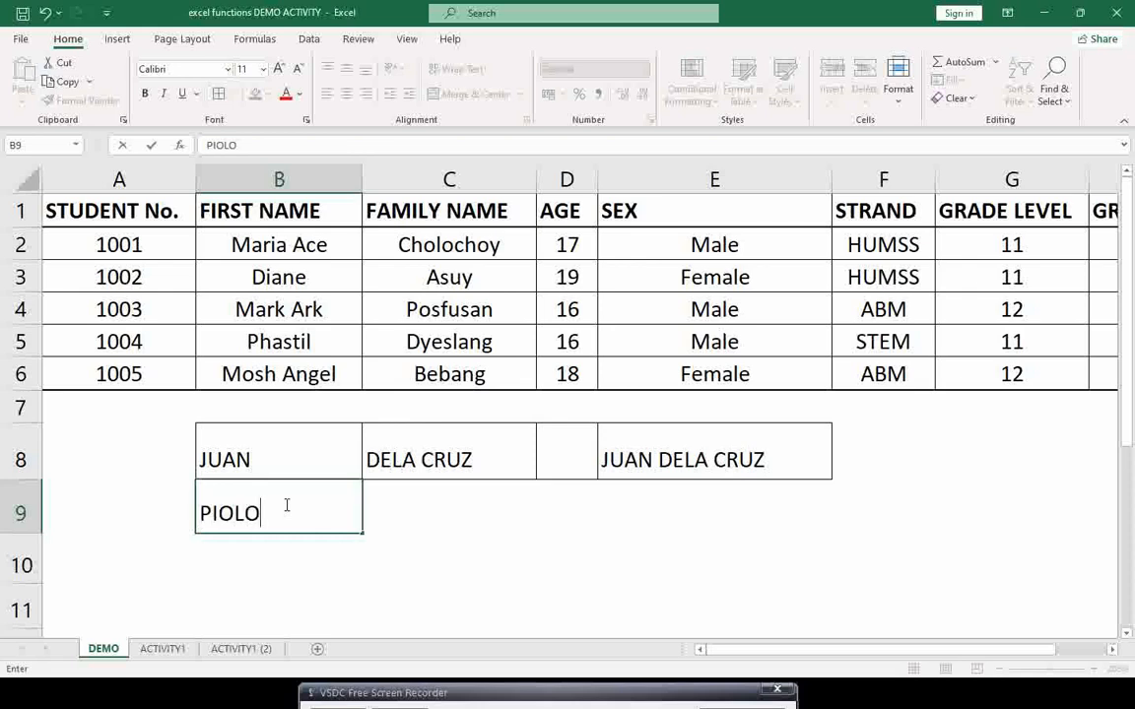
click(404, 510)
text(PASCUAL)
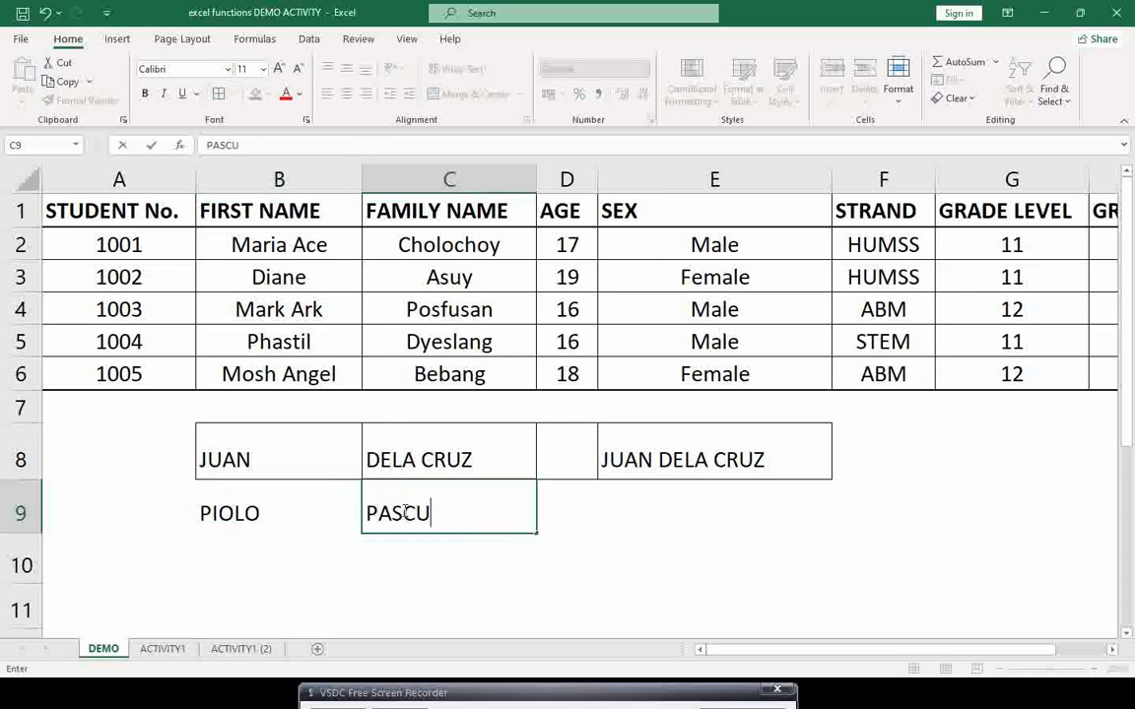
click(245, 558)
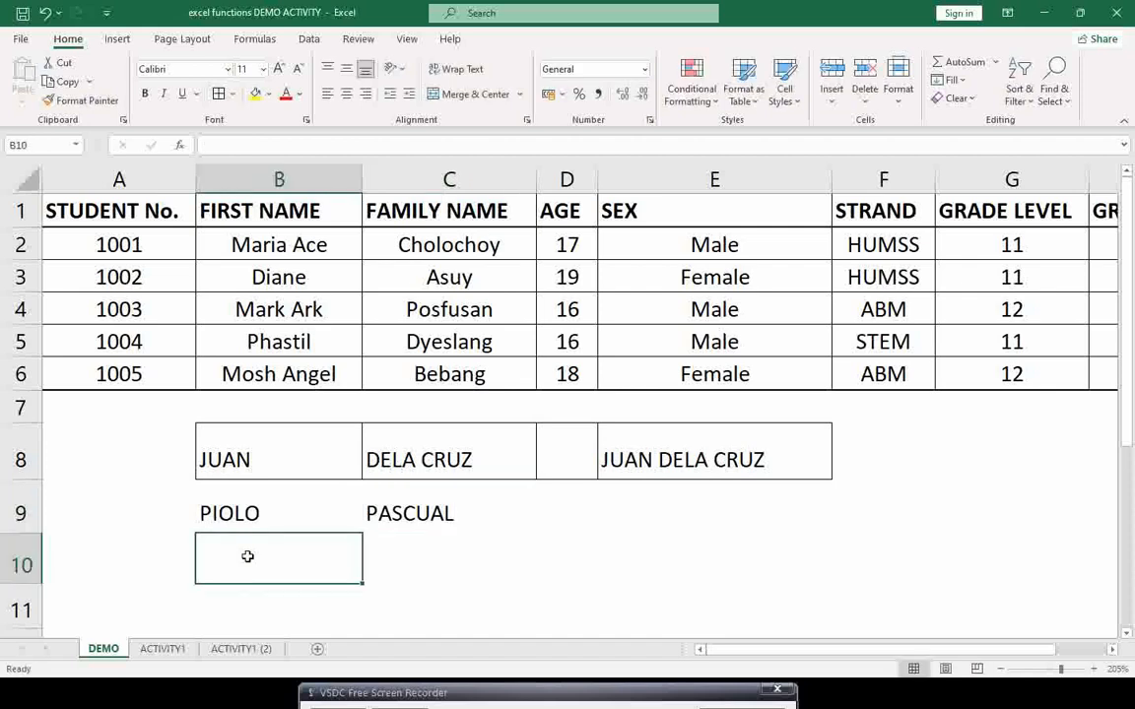
text(KENJIE)
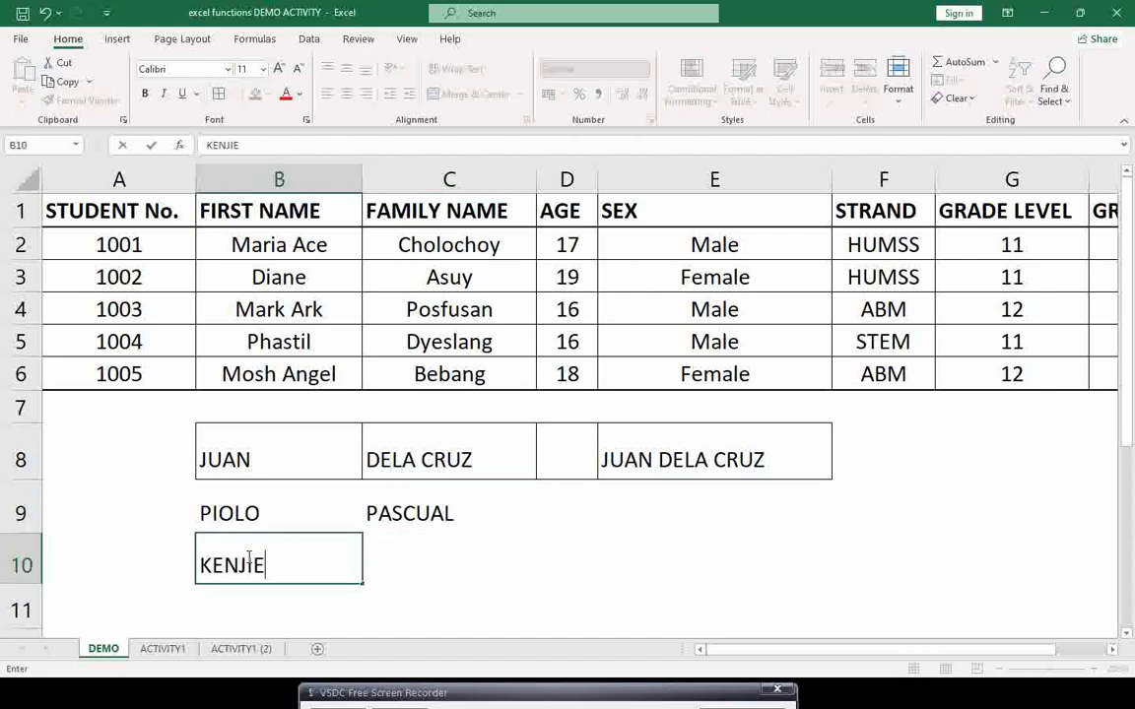
key(Tab)
text(CUTE)
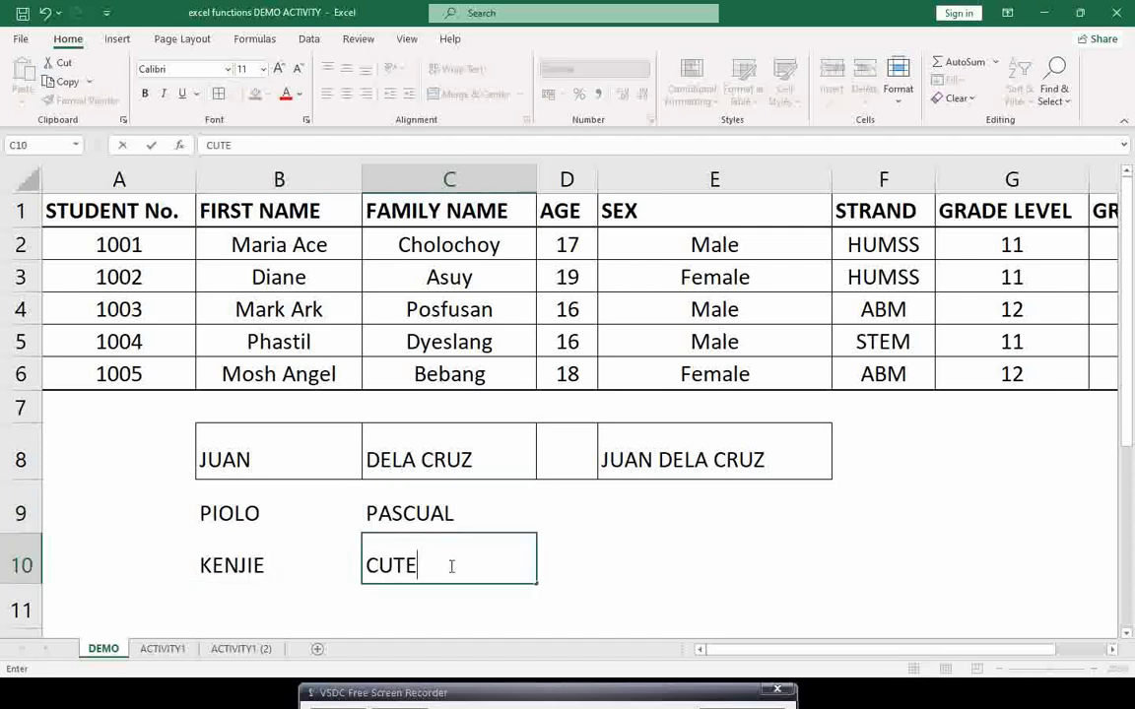
Review the CONCATENATE formula in E8 and fill it down through E10.
click(651, 493)
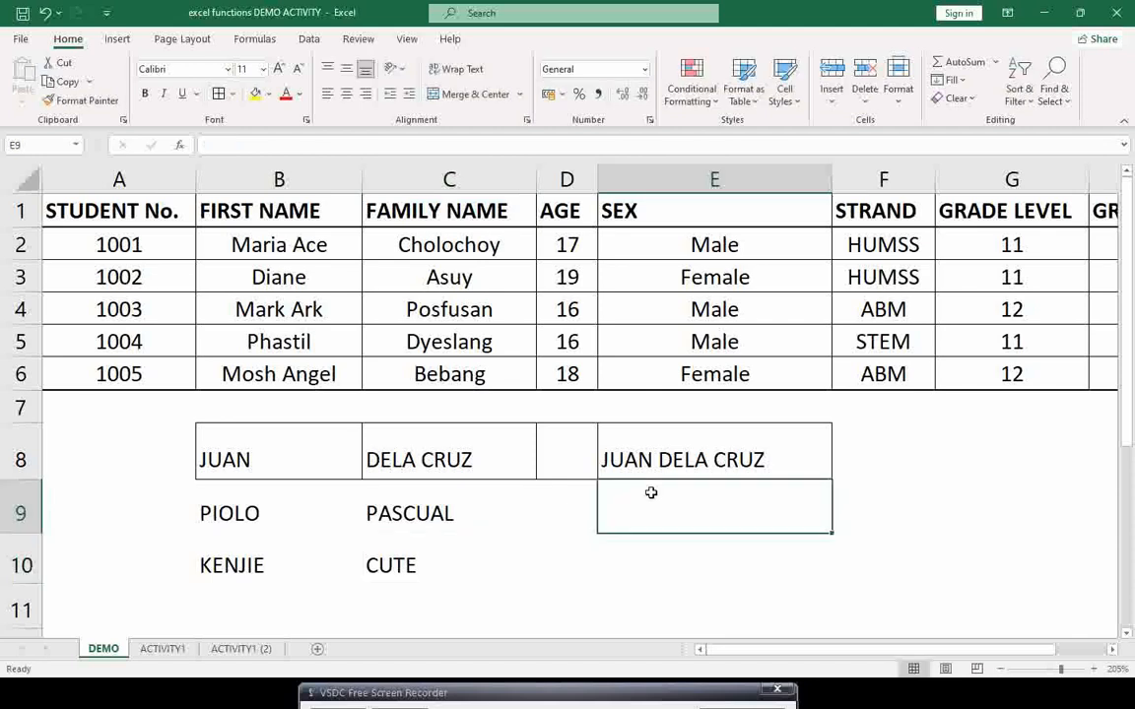
click(662, 461)
double_click(655, 460)
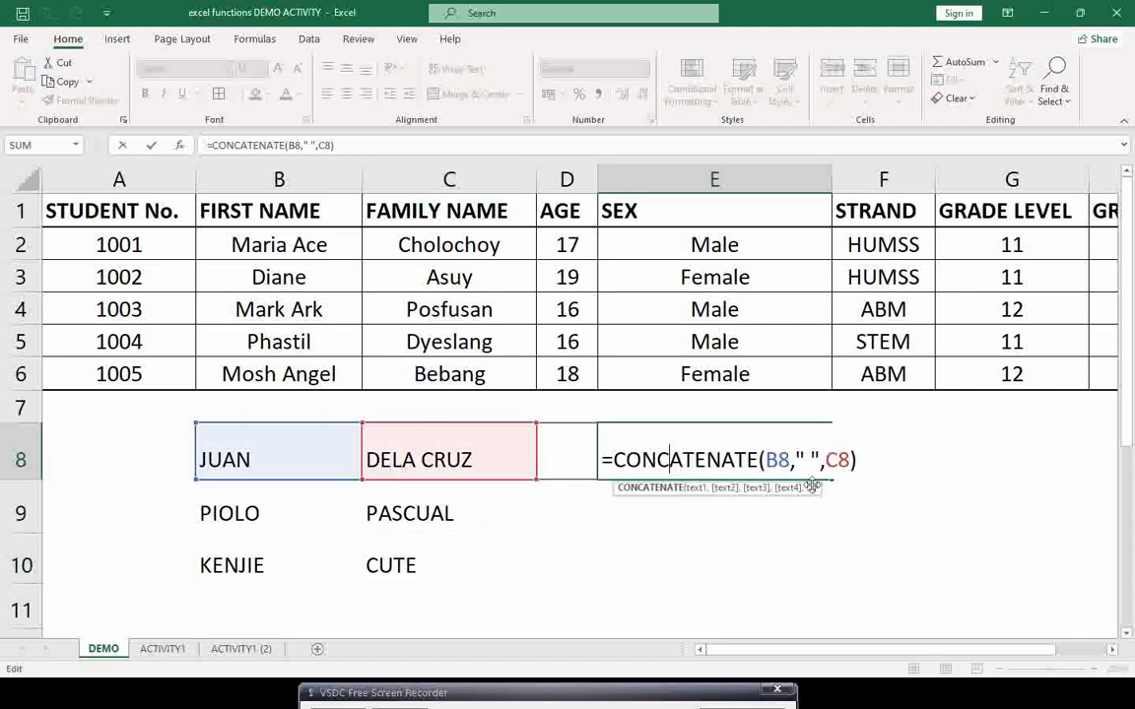
key(Escape)
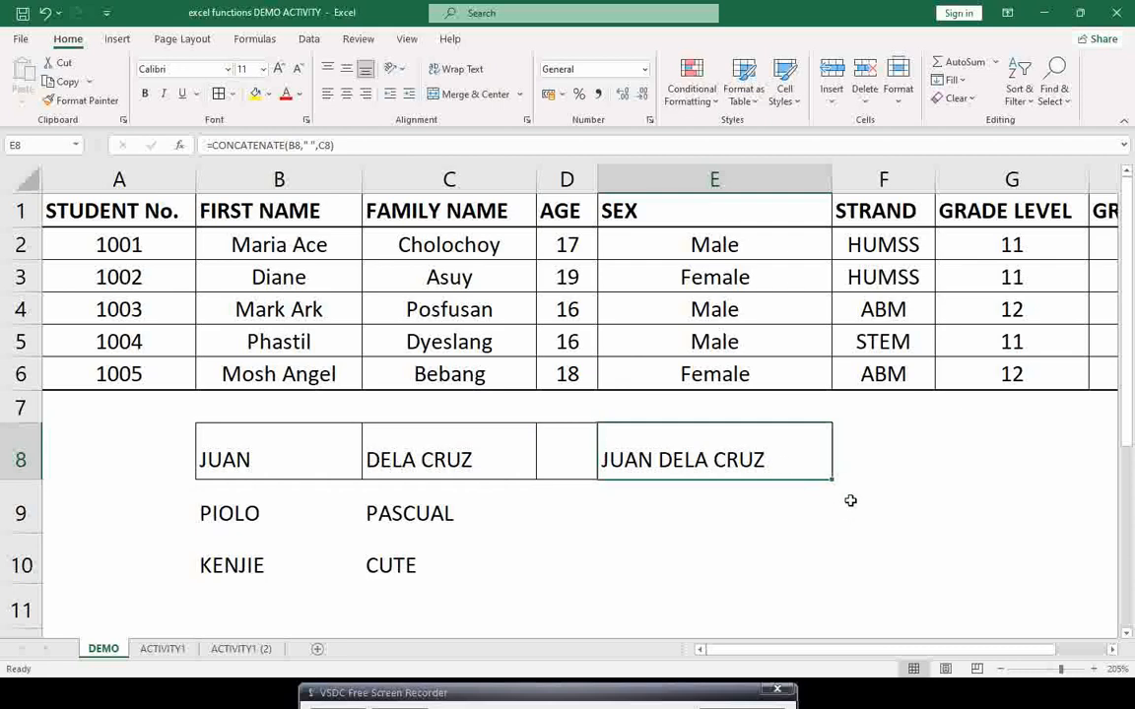
double_click(750, 458)
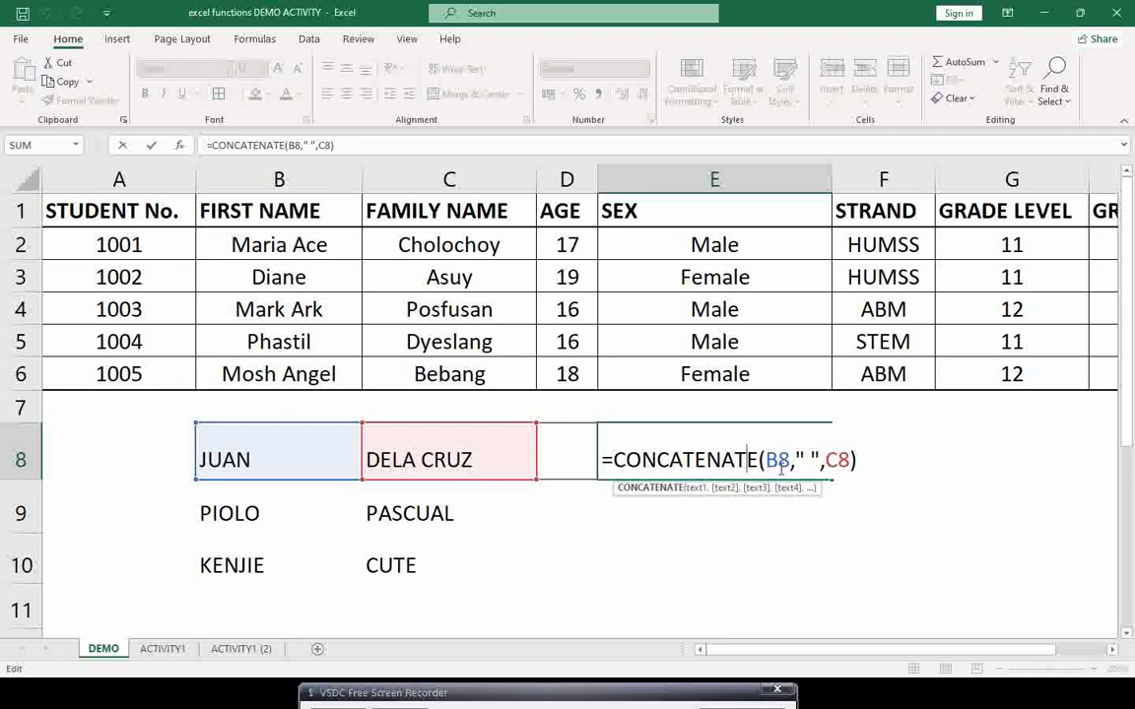
key(ctrl+Return)
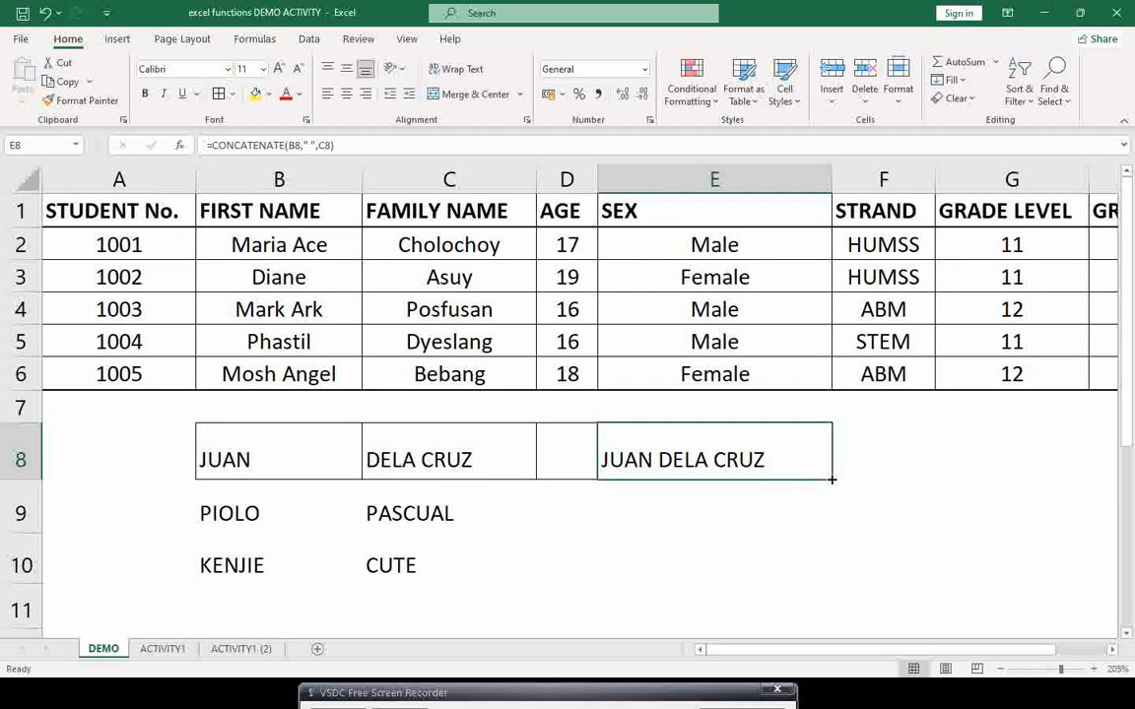
drag(831, 479, 836, 583)
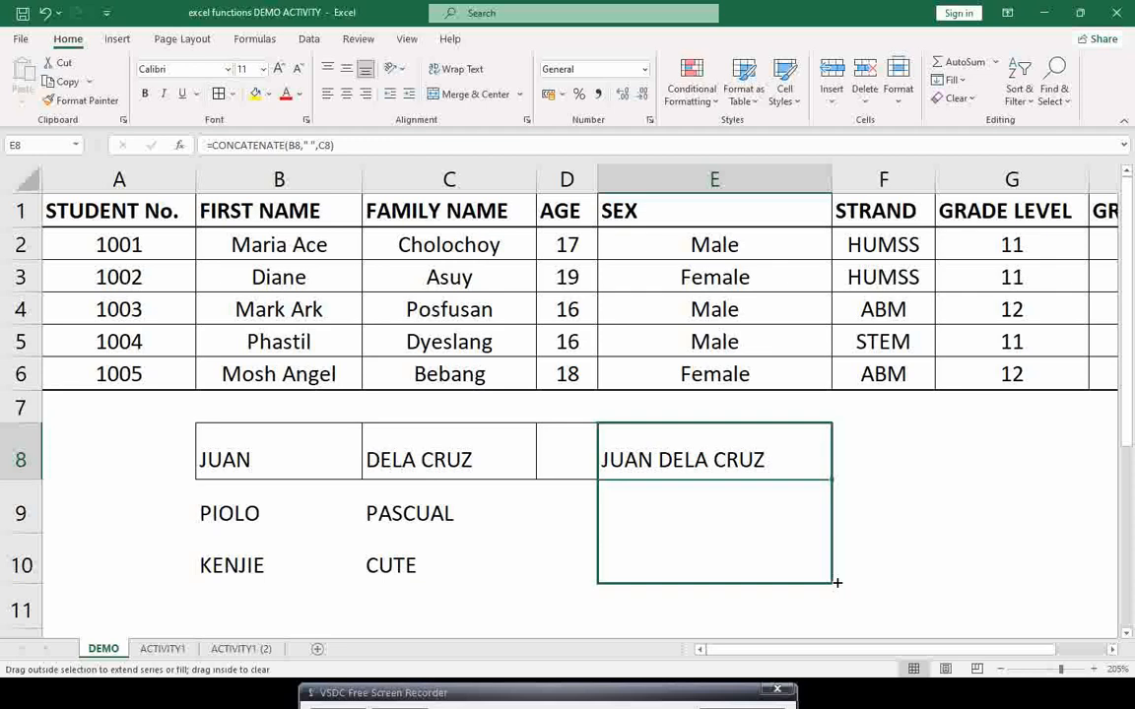
drag(840, 583, 836, 582)
Check the joined names in E9 and E10 against their first-name and family-name cells in columns B and C.
click(813, 514)
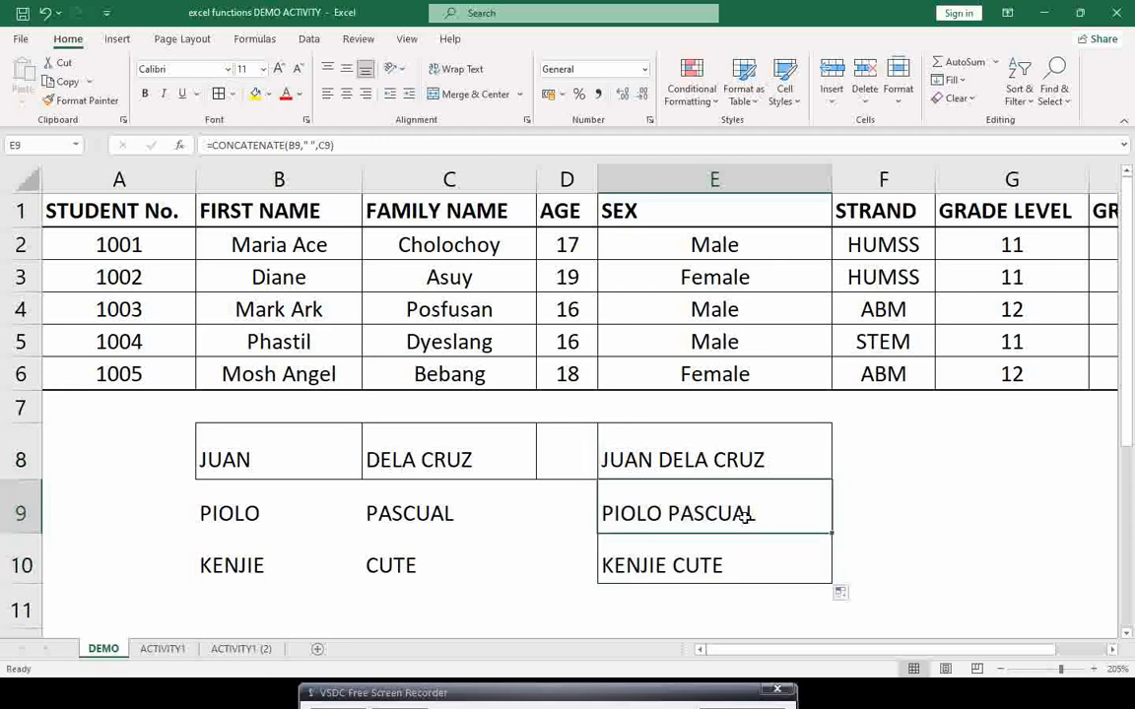
click(298, 509)
click(448, 511)
click(655, 513)
click(250, 567)
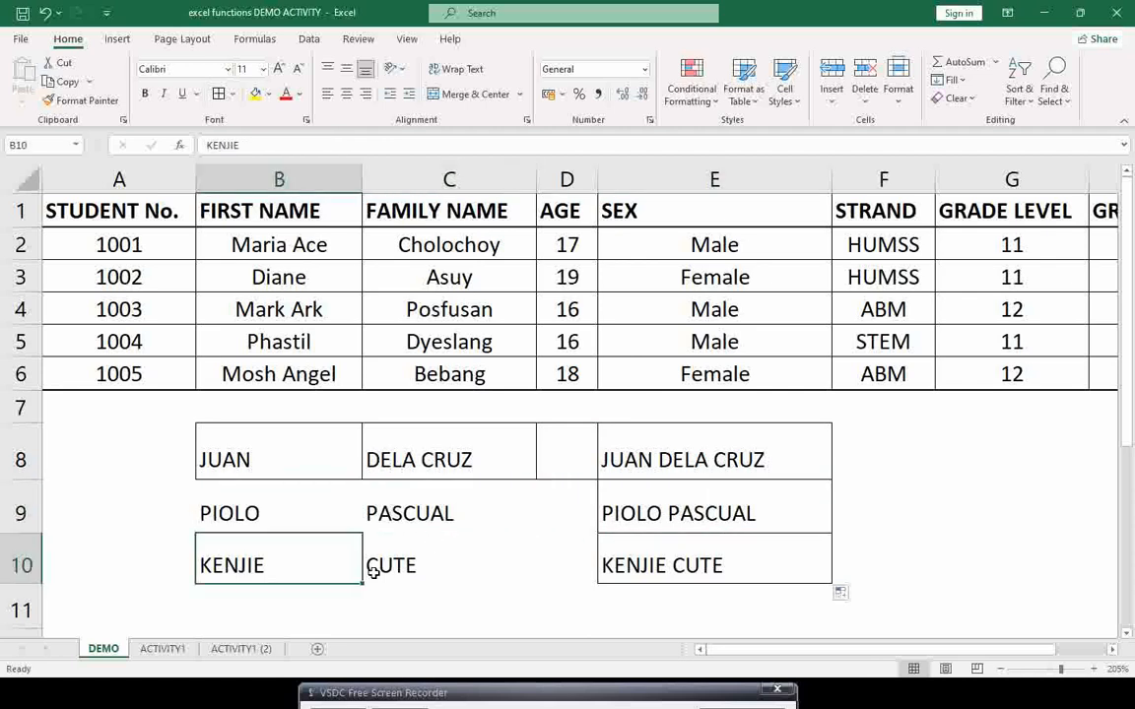
click(373, 568)
double_click(697, 563)
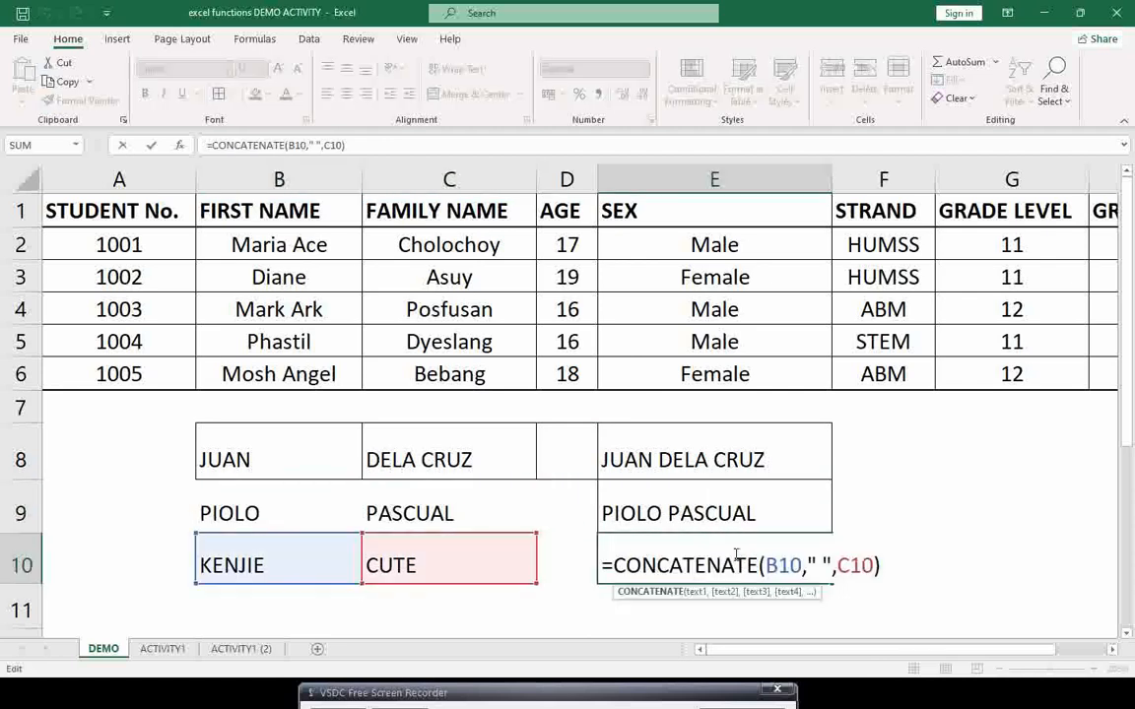
key(Escape)
Compare the cell references in the CONCATENATE formulas of E8, E9 and E10.
double_click(701, 459)
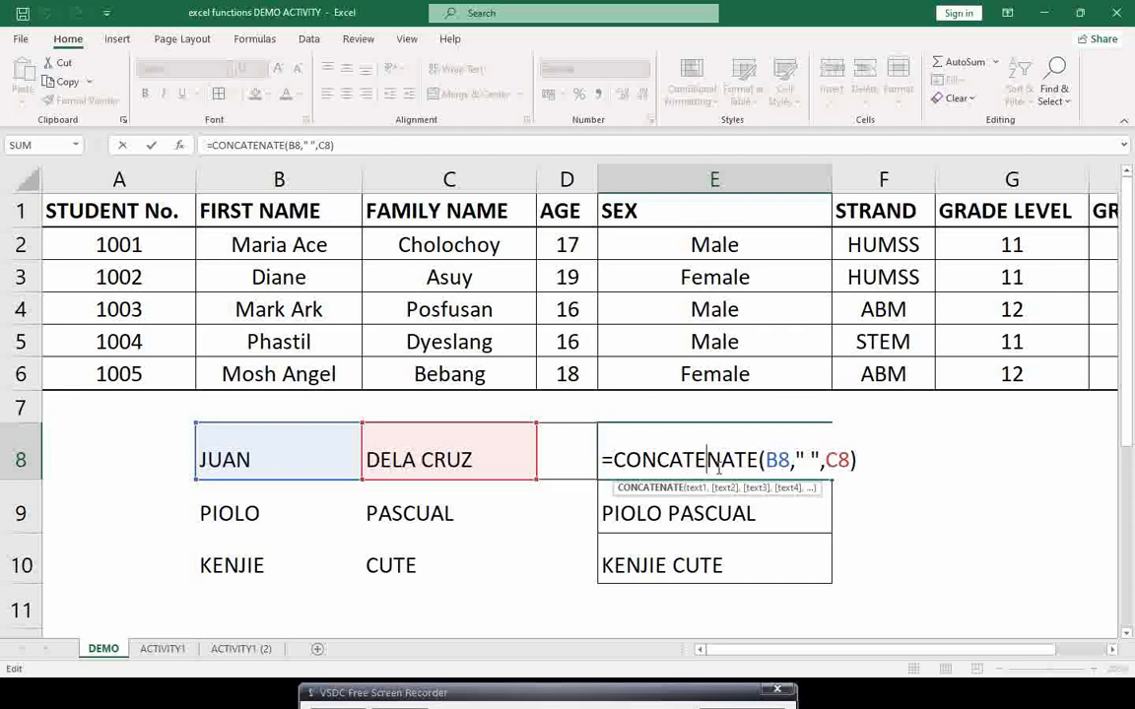
key(ctrl+Return)
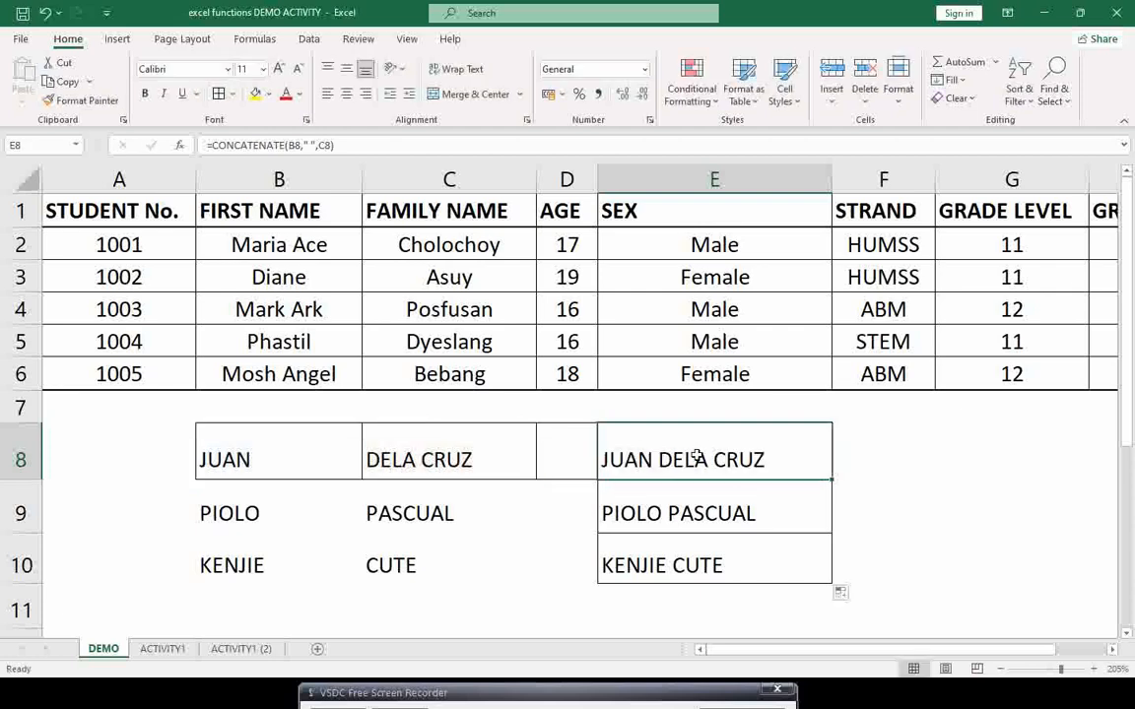
double_click(706, 513)
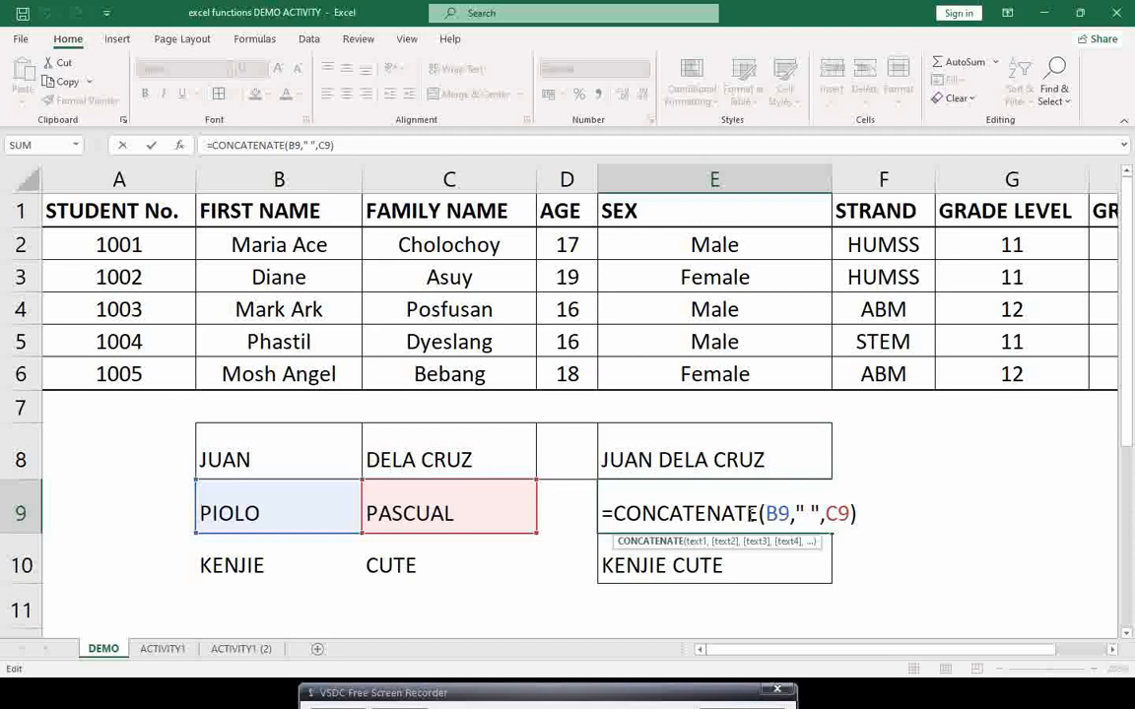
key(ctrl+Return)
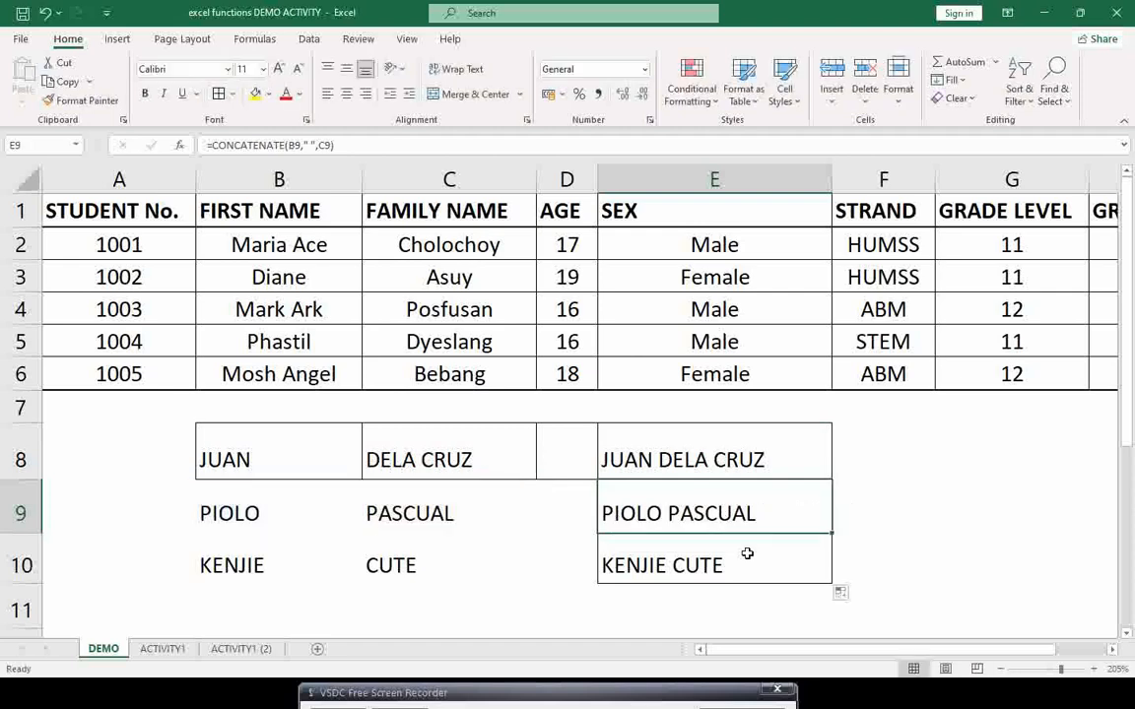
click(733, 563)
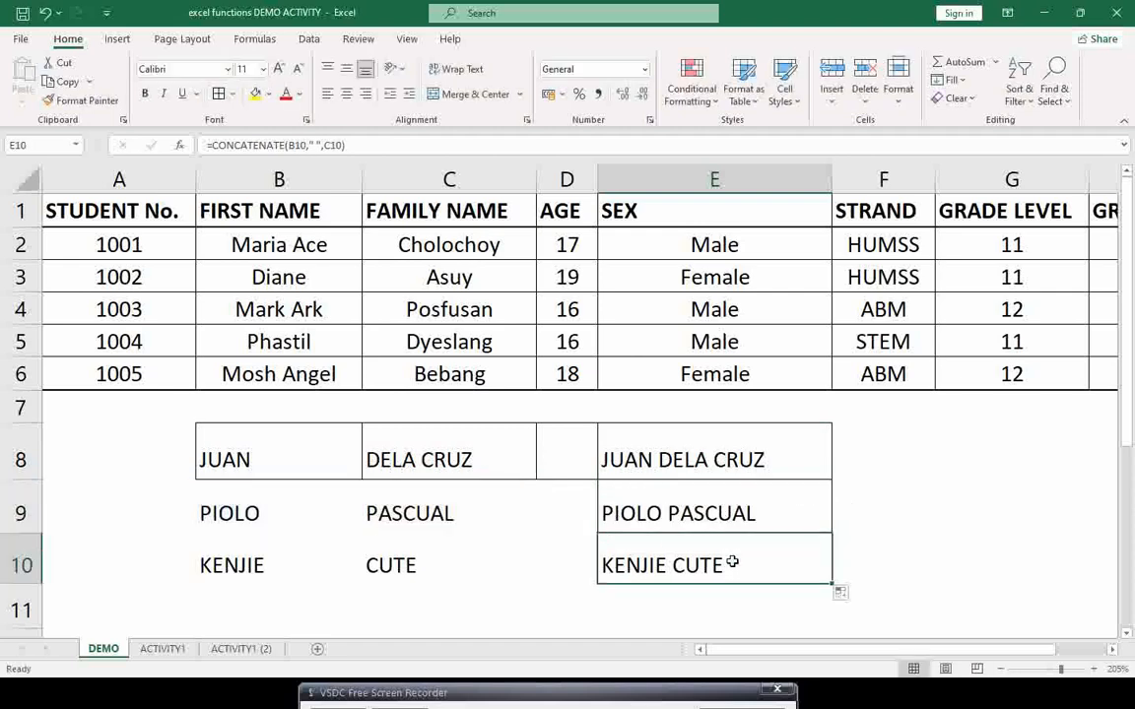
Highlight the whole CONCATENATE formula in E8, and go over the CONCATENATE syntax slide in the slide show.
double_click(664, 459)
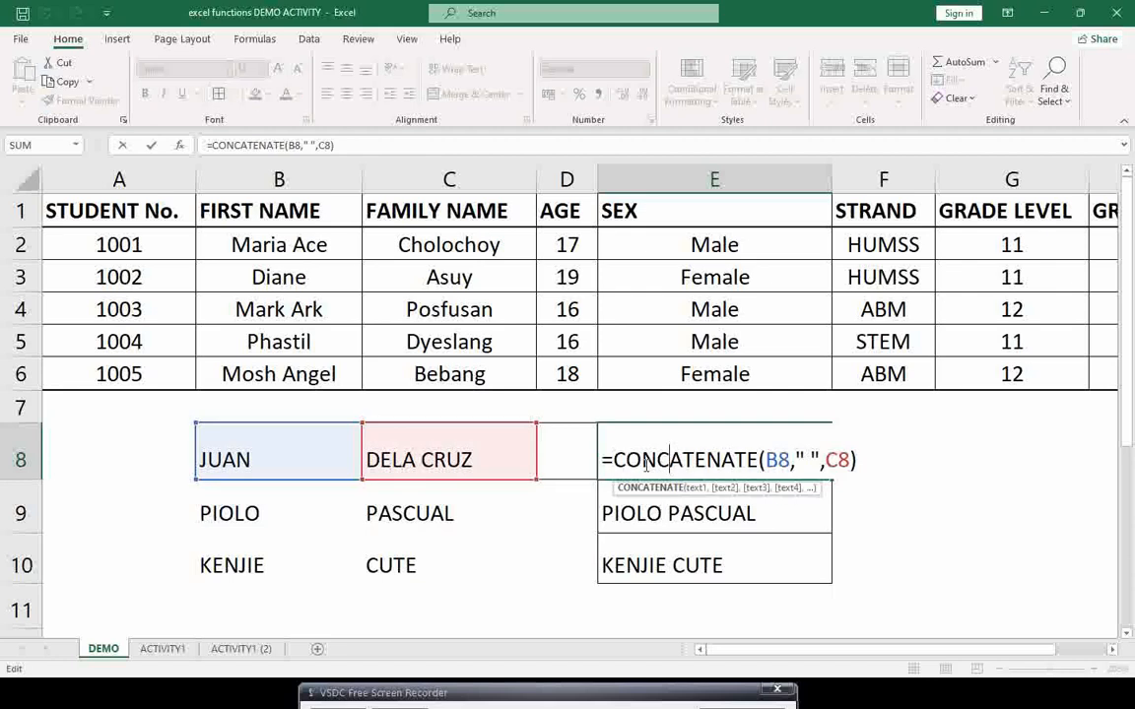
drag(602, 459, 857, 459)
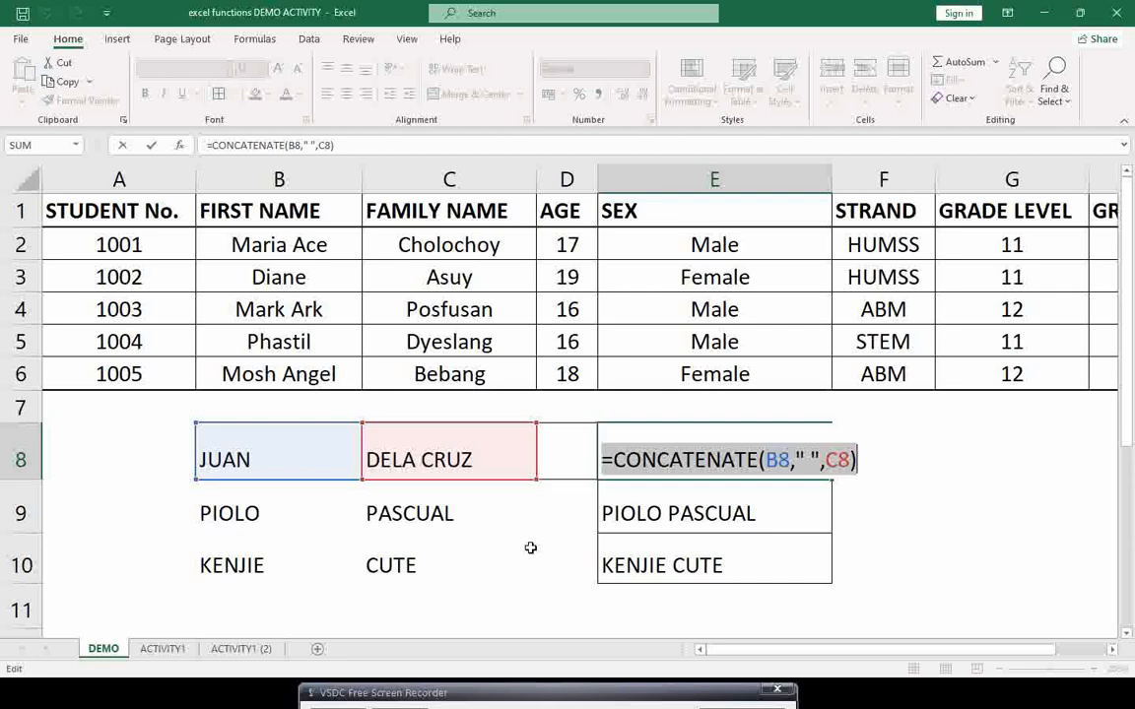
key(Return)
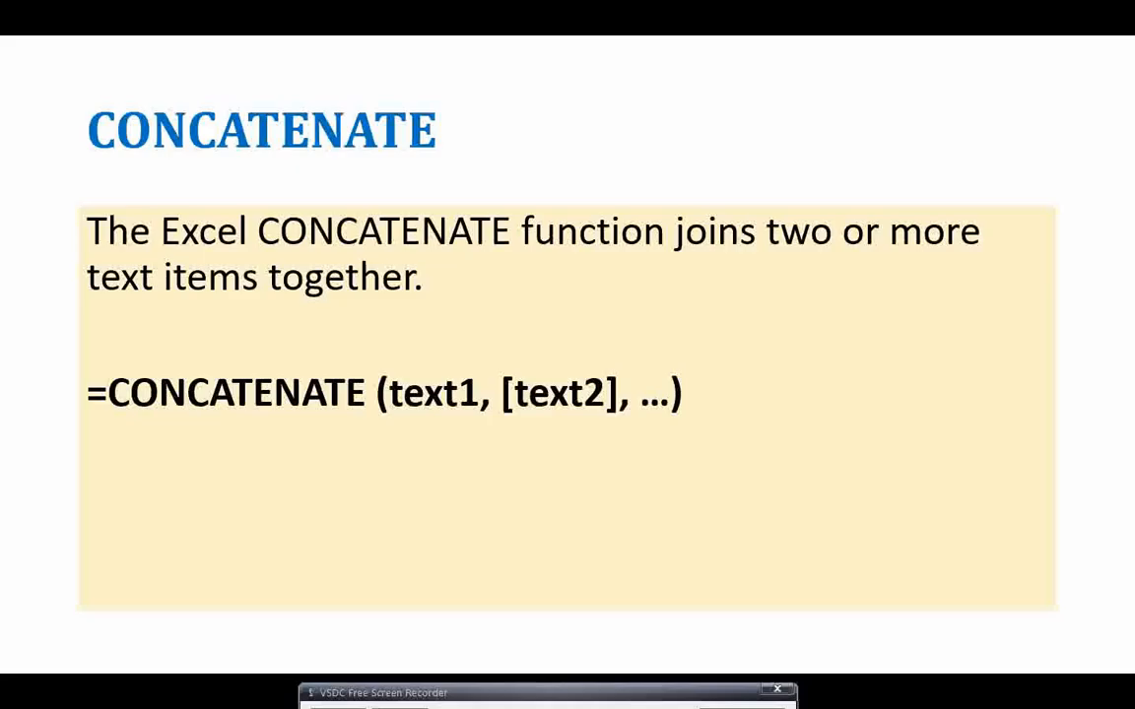
key(space)
click(420, 468)
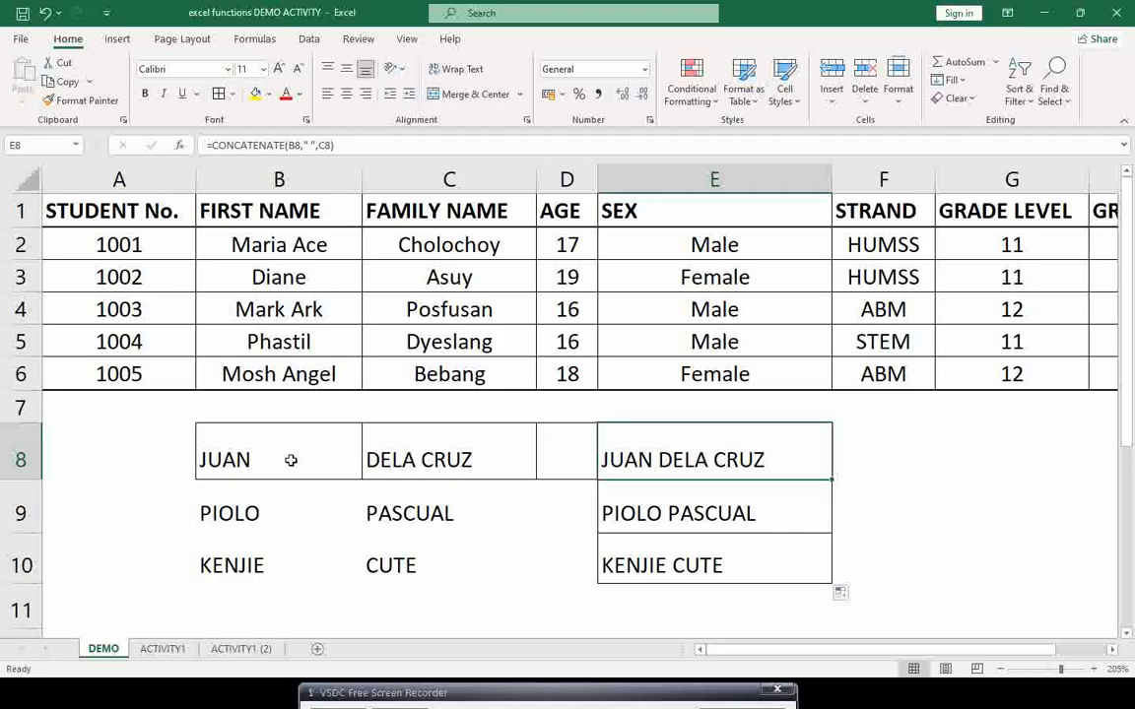
Clear the contents of B8:E10 and remove all borders from the range.
drag(286, 452, 621, 560)
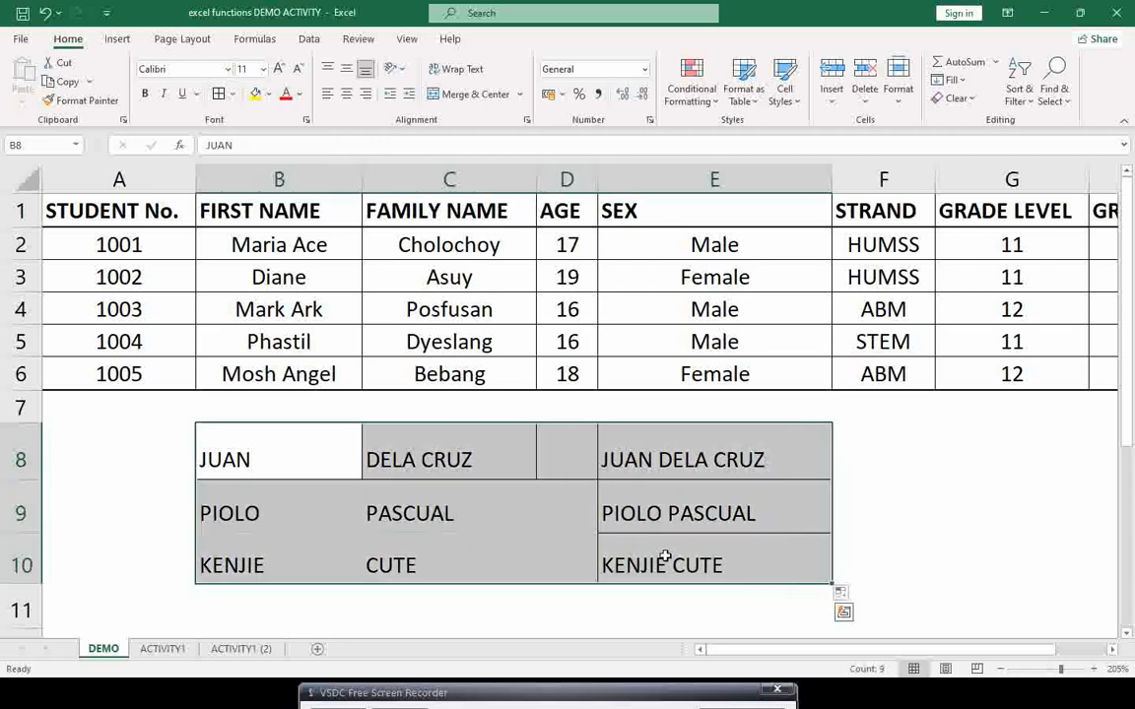
key(Delete)
click(219, 94)
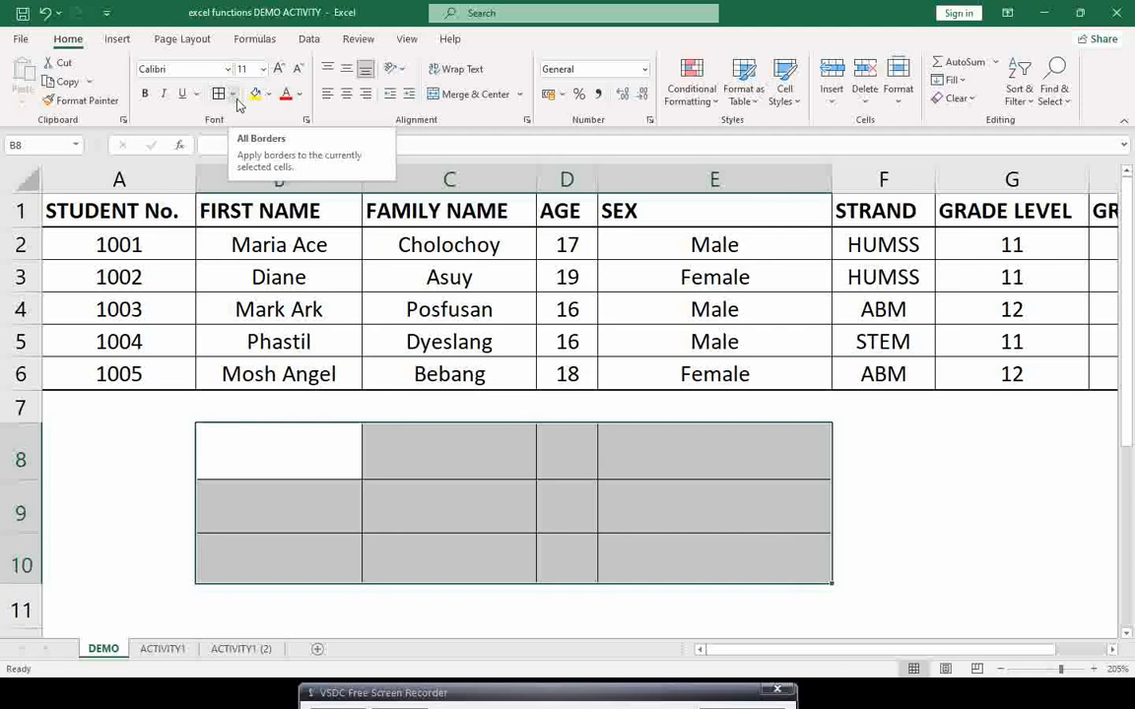
click(233, 96)
click(275, 232)
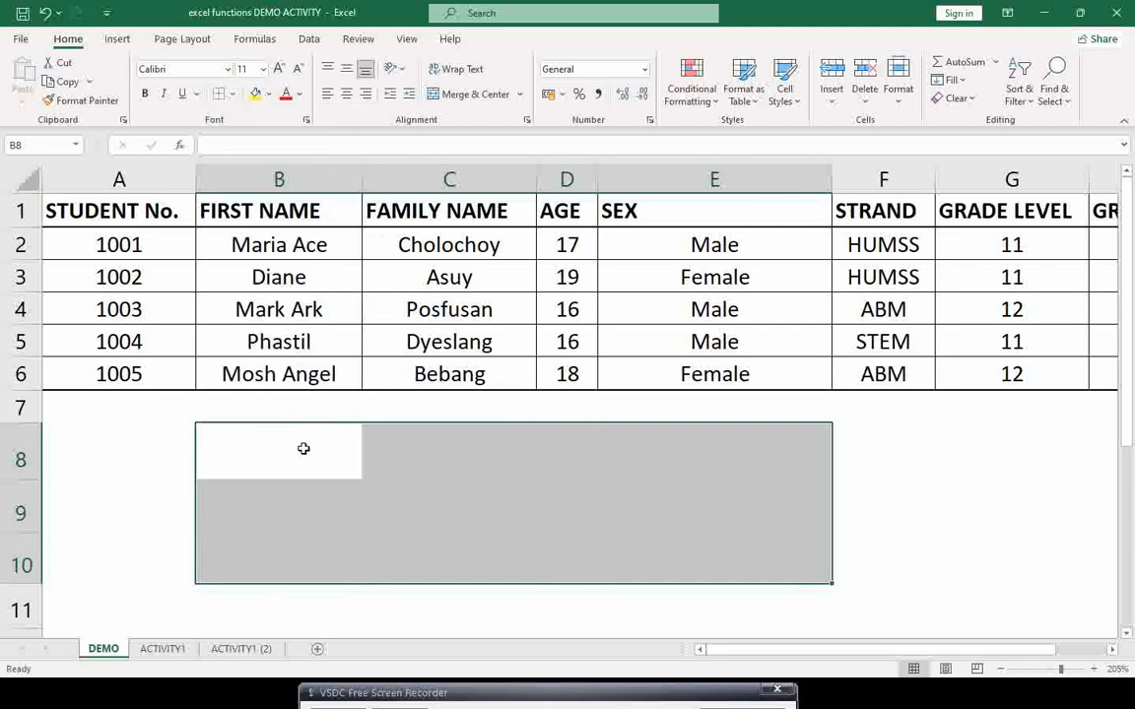
List the function names SUM, AVERAGE and MIN in cells B8, B9 and B10.
click(302, 448)
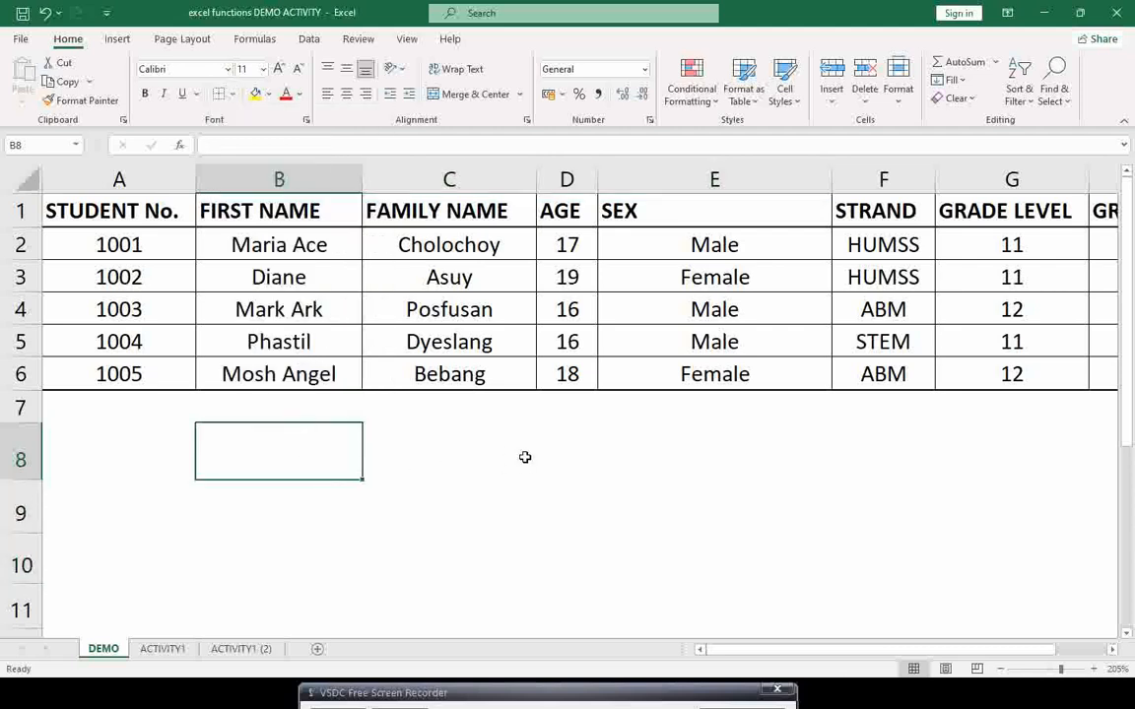
text(SIM)
key(BackSpace)
key(BackSpace)
text(UM)
key(Return)
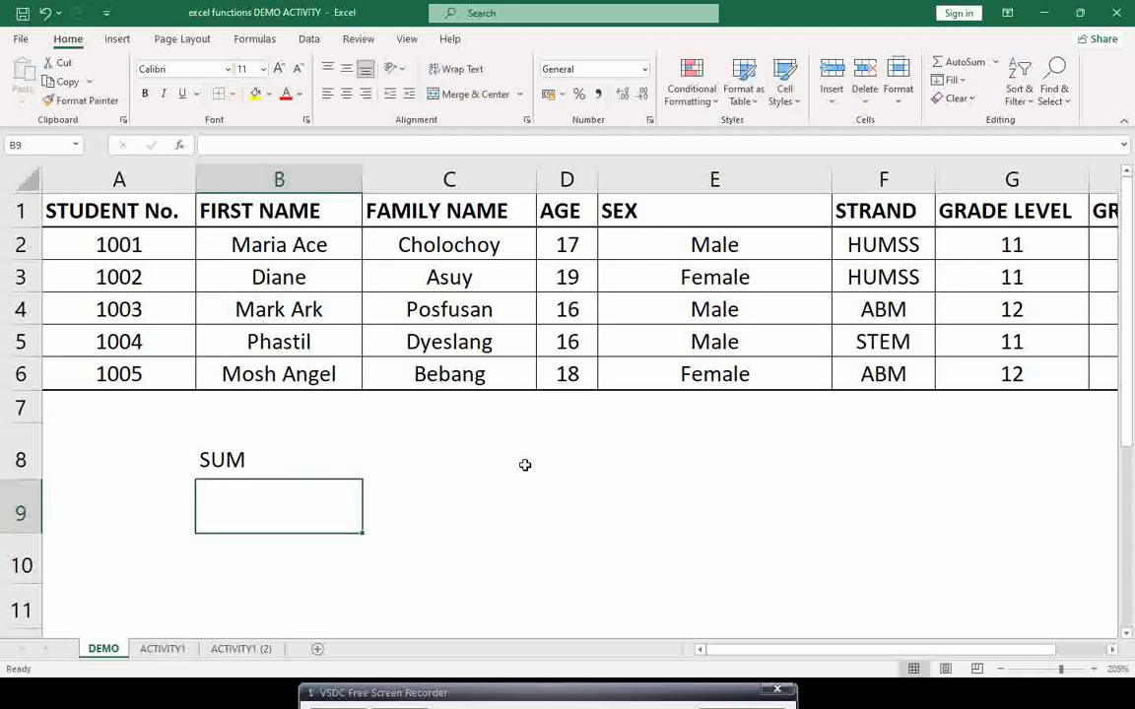
text(AVERAGE)
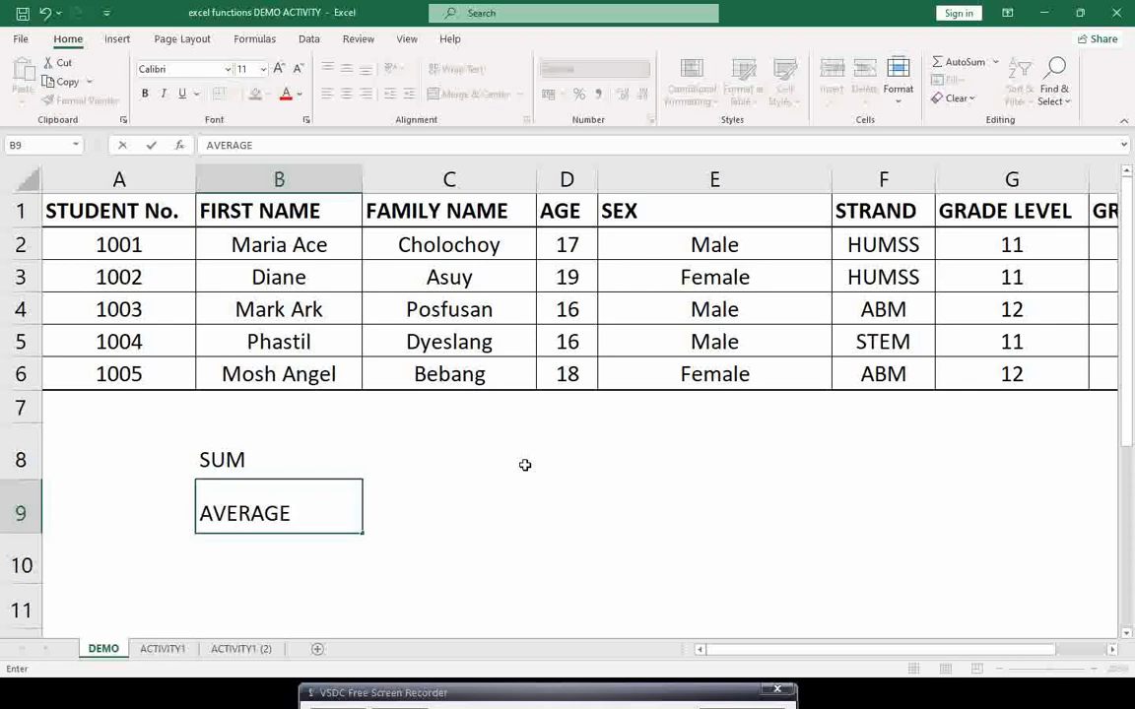
click(303, 559)
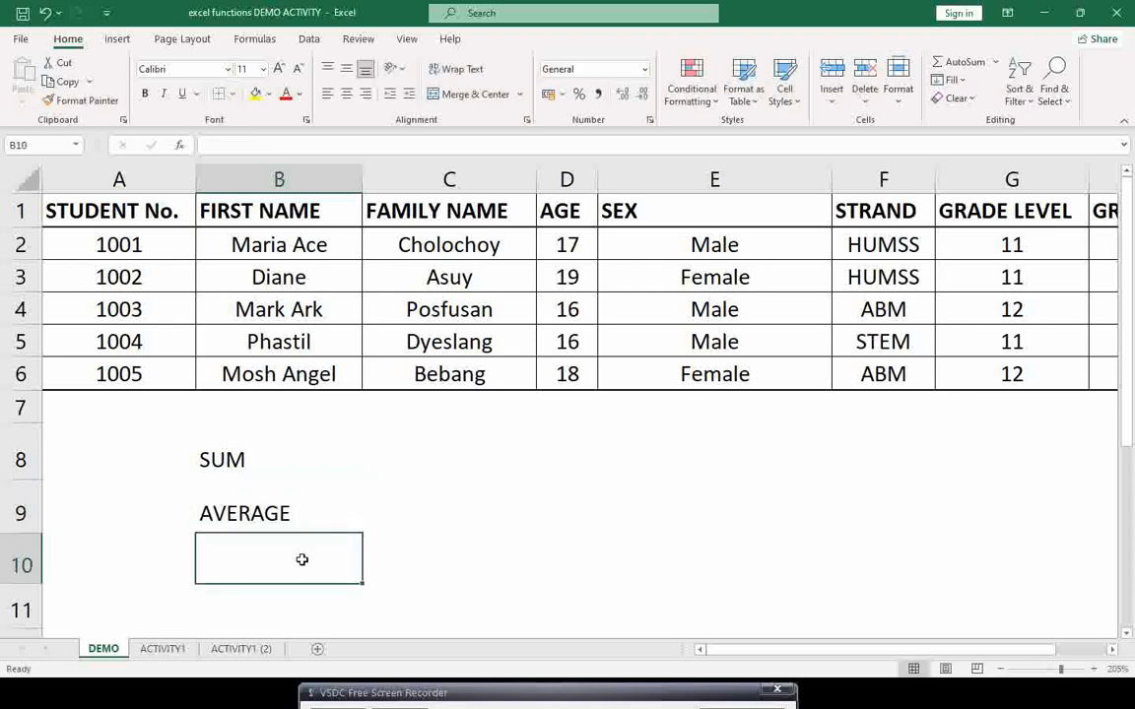
text(MIN)
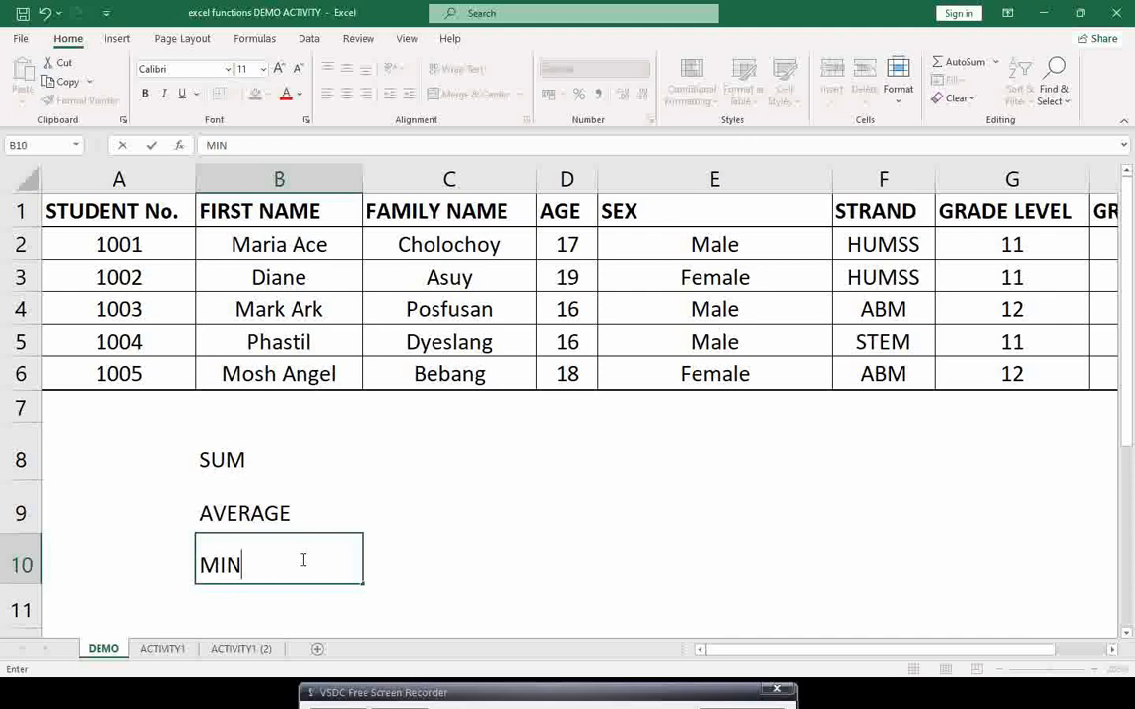
List the function names MAX, MEDIAN and IF in cells C8, C9 and C10.
click(443, 456)
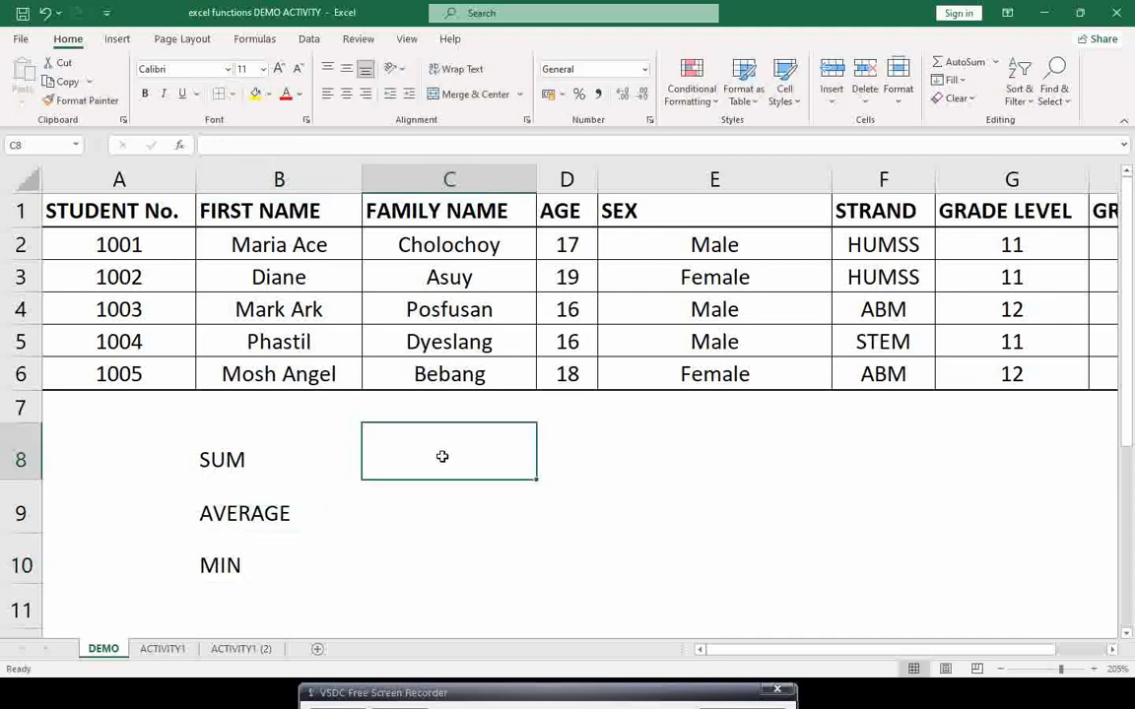
text(MAX)
key(Return)
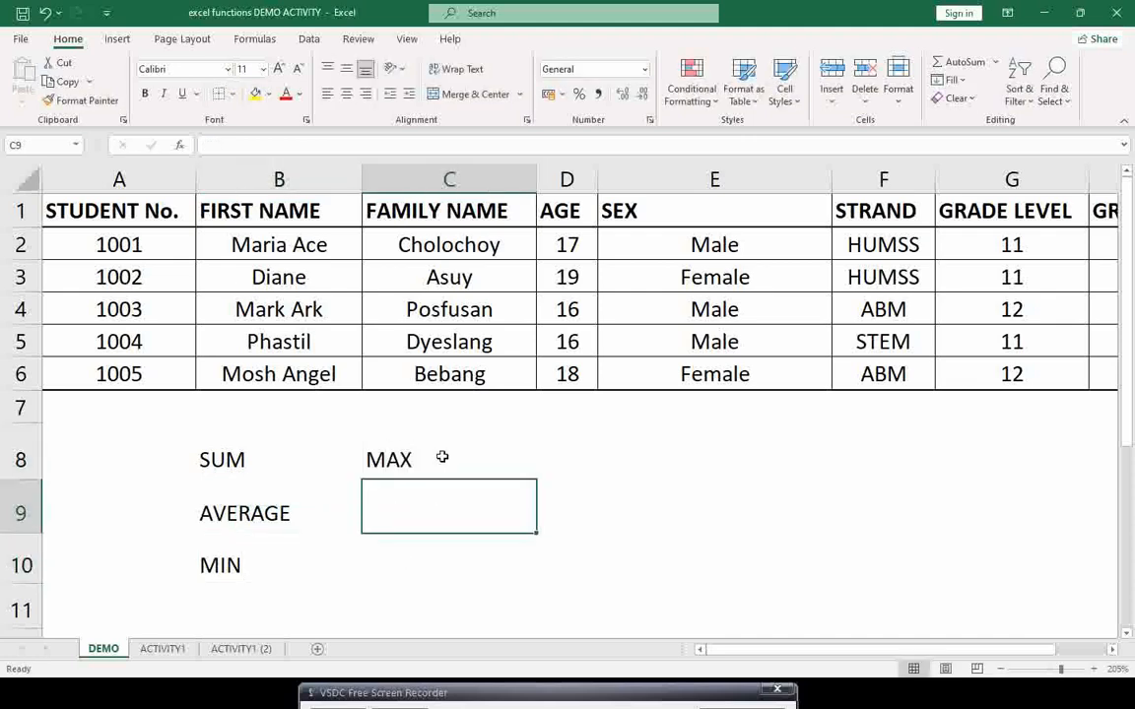
text(MEDIAN)
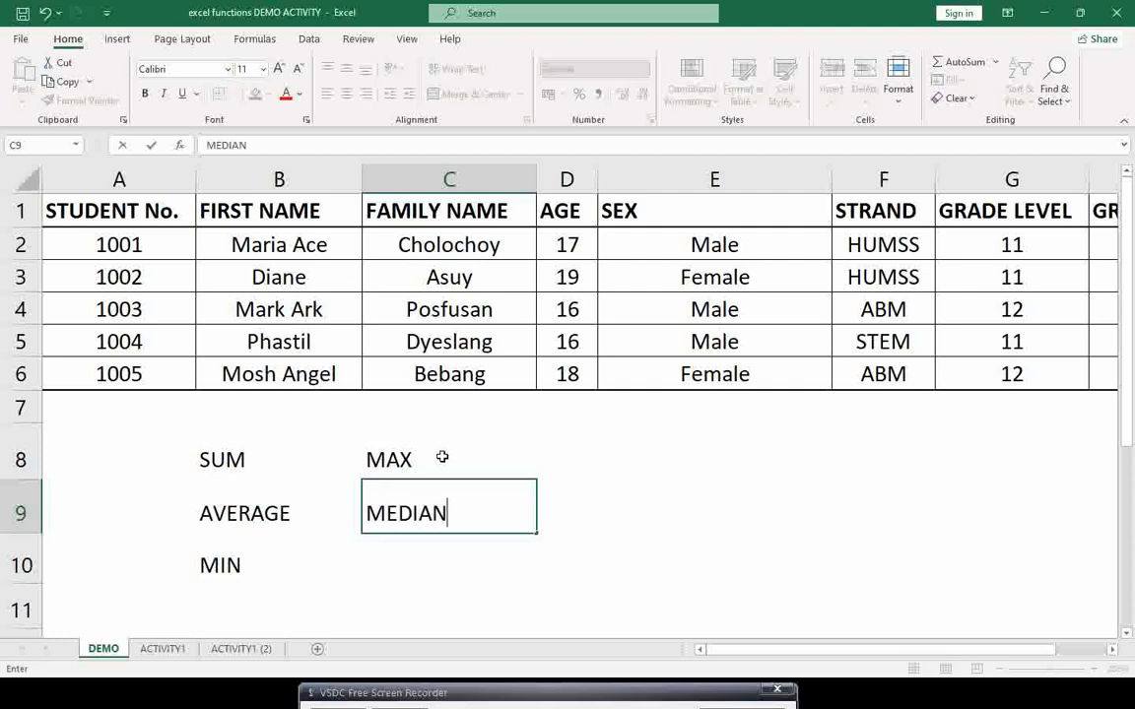
key(Return)
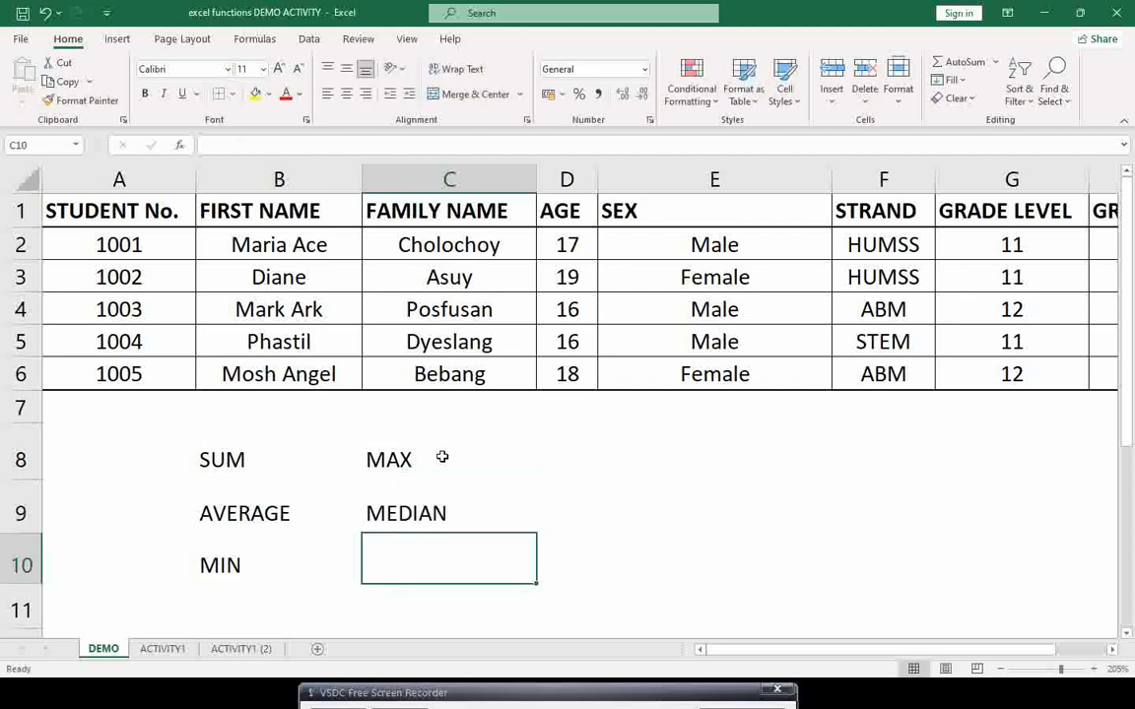
text(IF)
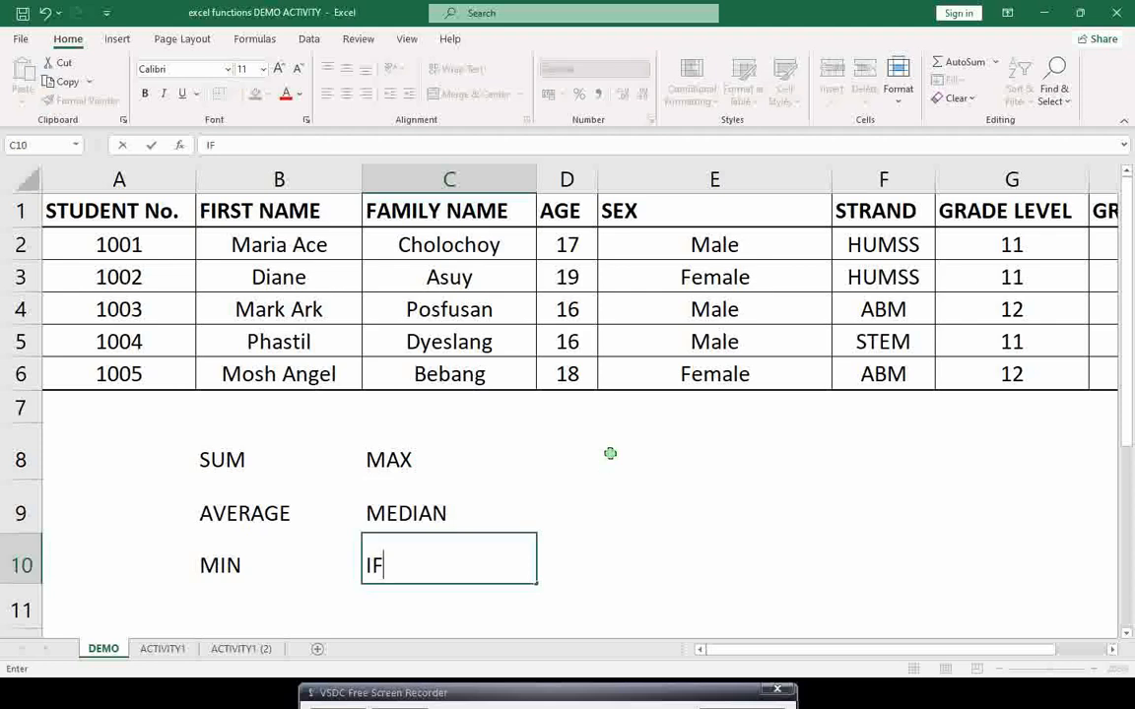
List the function names SUMIF, AVERAGEIF and COUNTIF in cells E8, E9 and E10.
click(610, 453)
text(SUMIF)
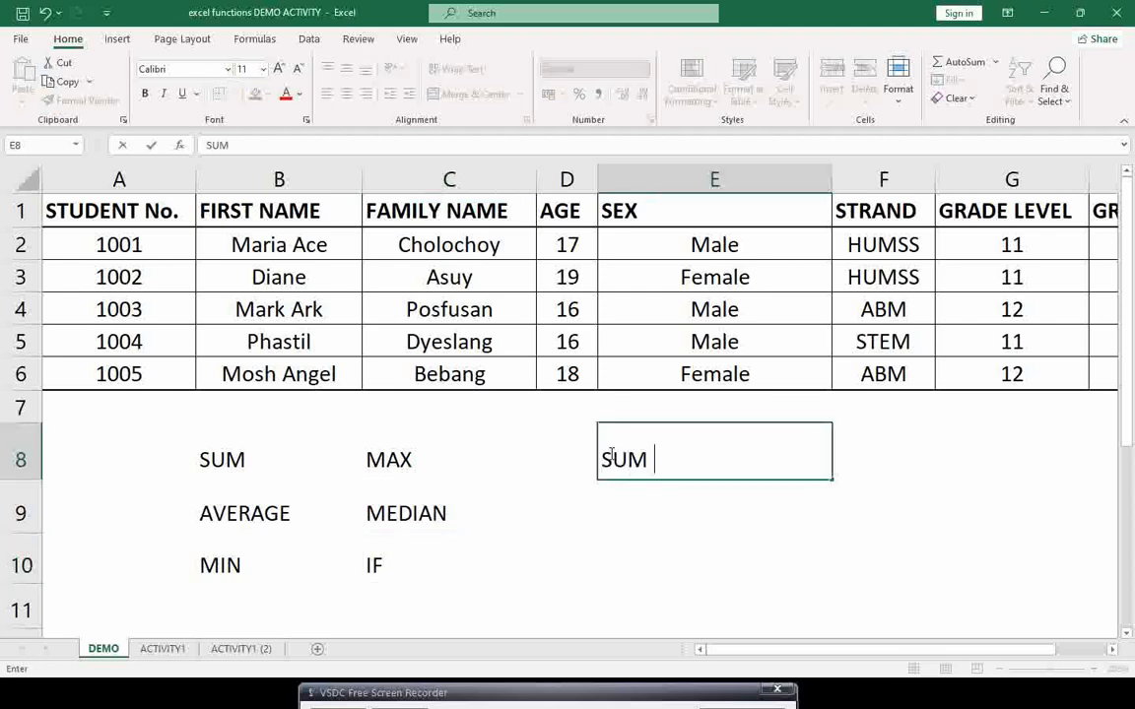
key(Return)
text(VERAGEIF)
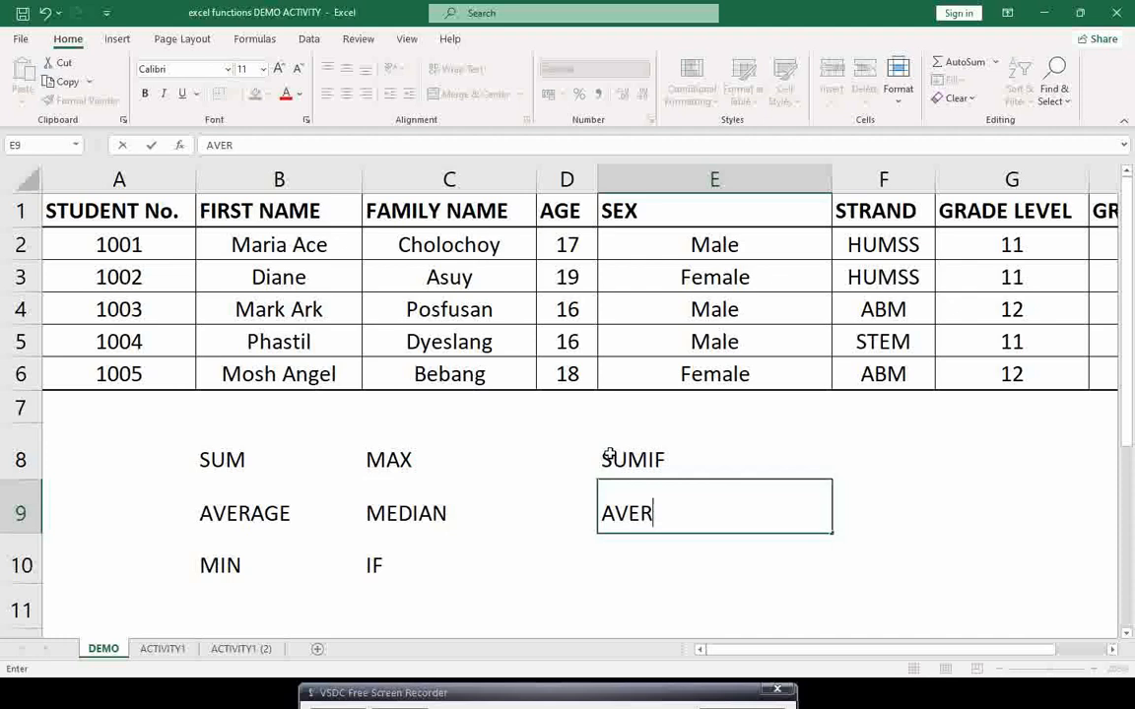
key(Return)
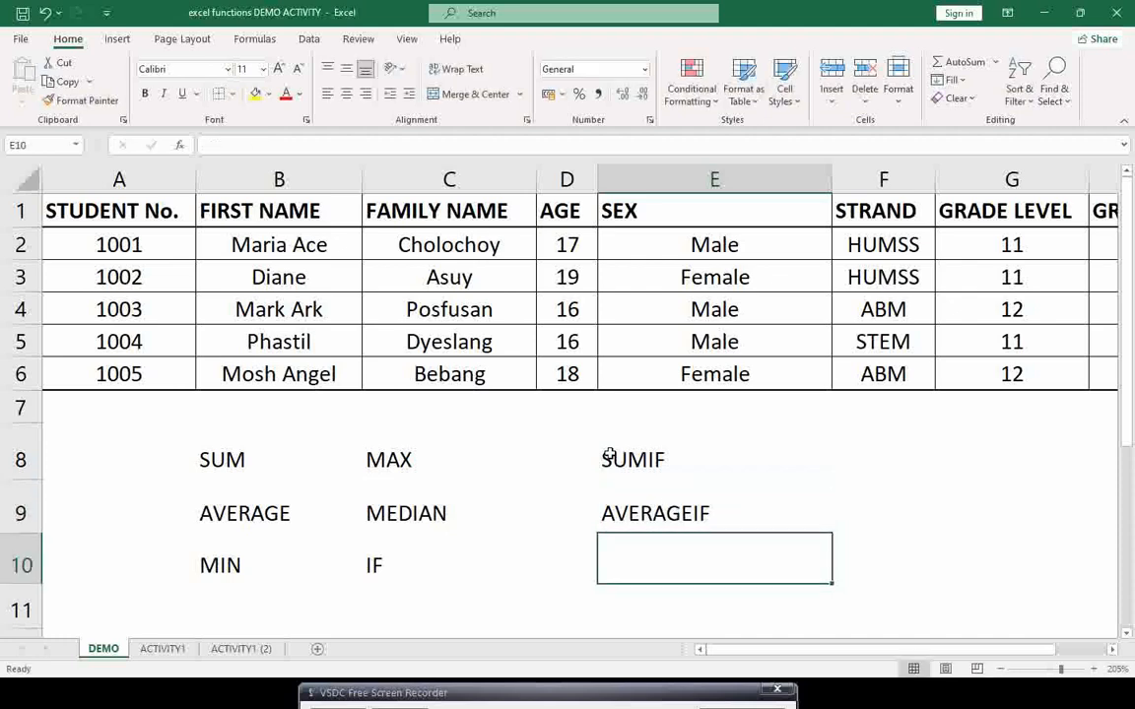
text(COUNTIF)
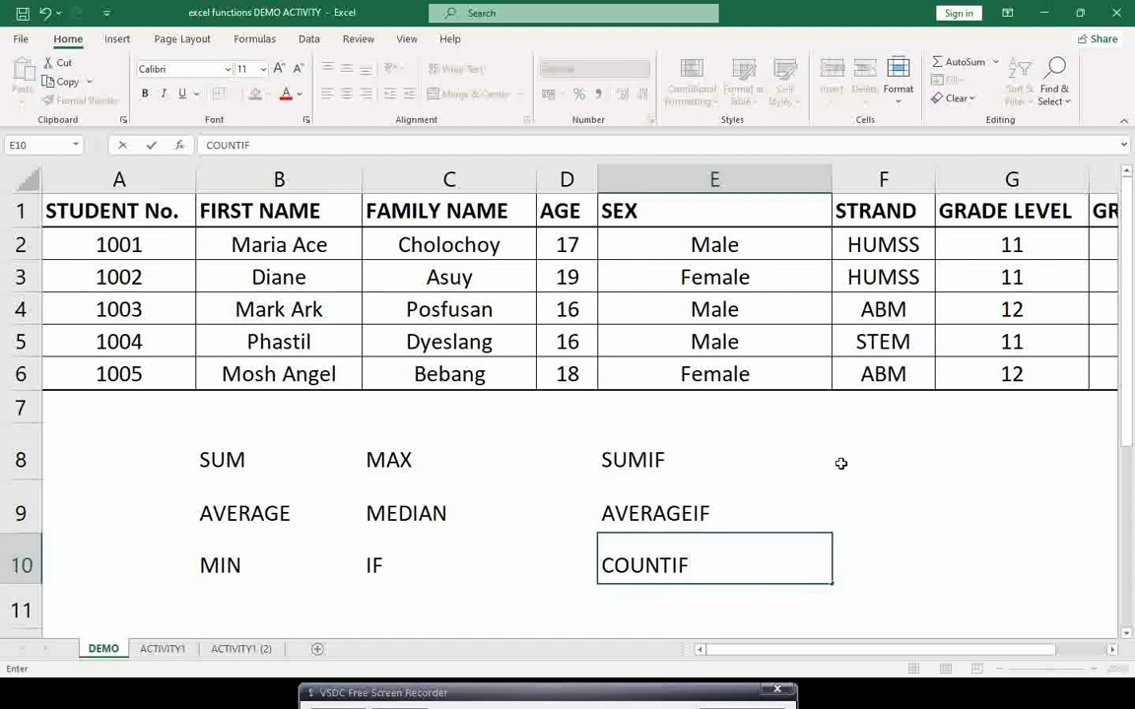
Enter COUNT in F8 and set the font color of F8:G10 to black.
click(846, 462)
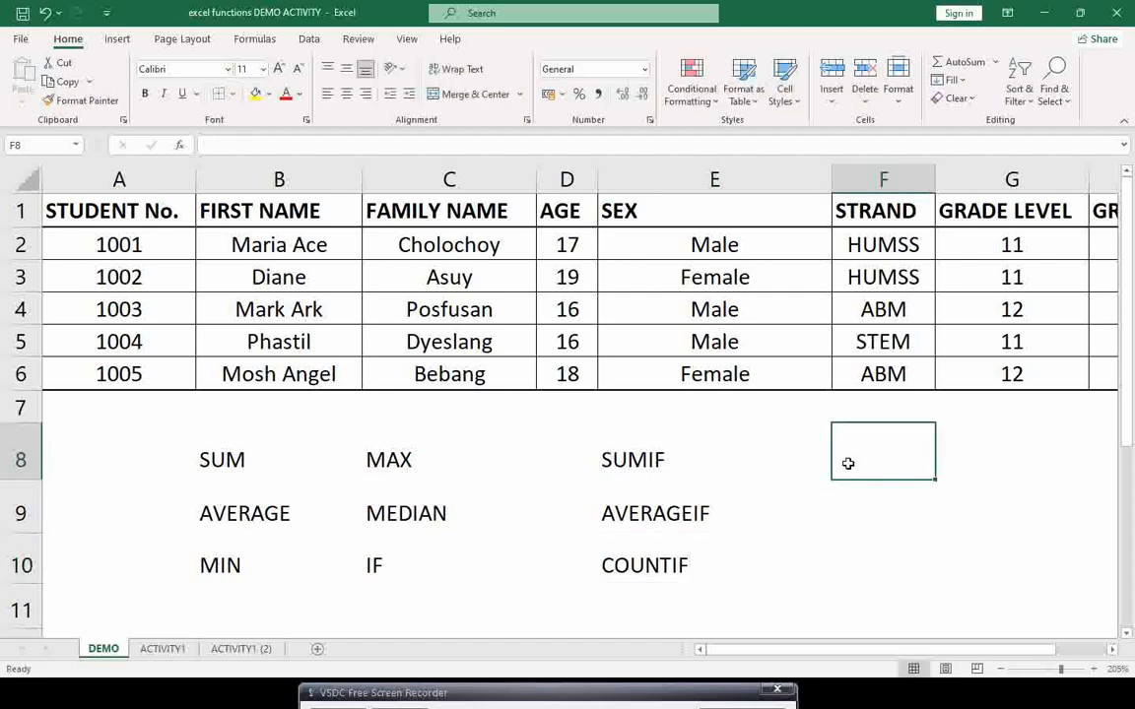
text(COUNT)
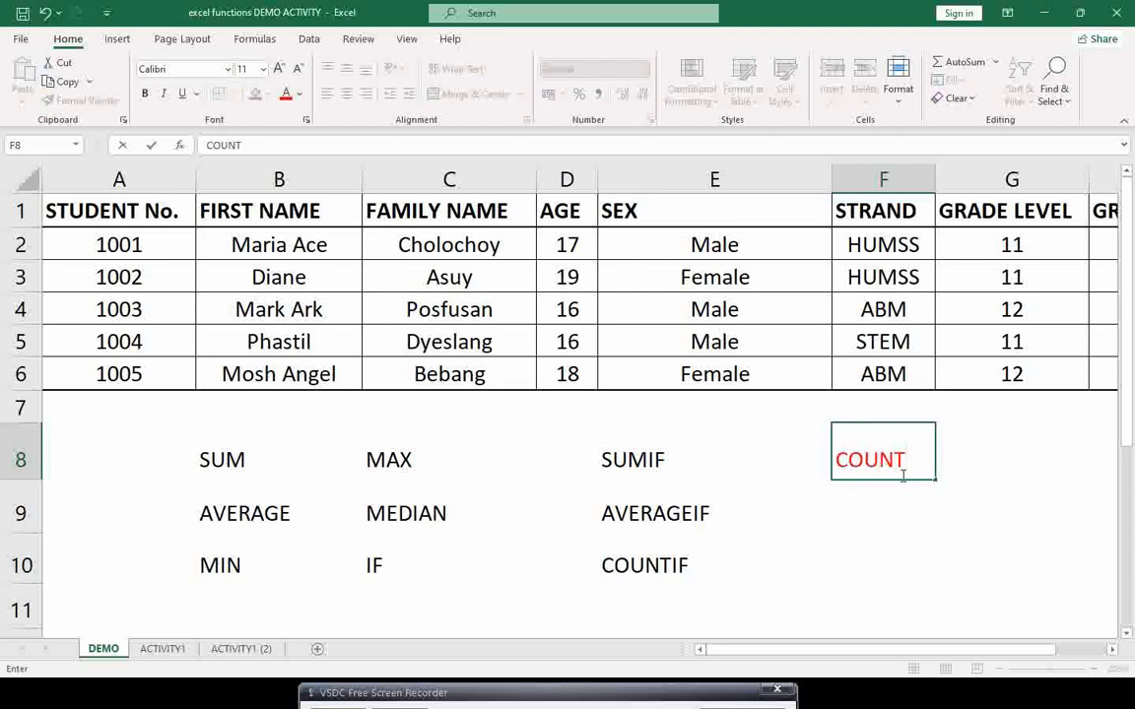
key(Return)
drag(898, 474, 1060, 579)
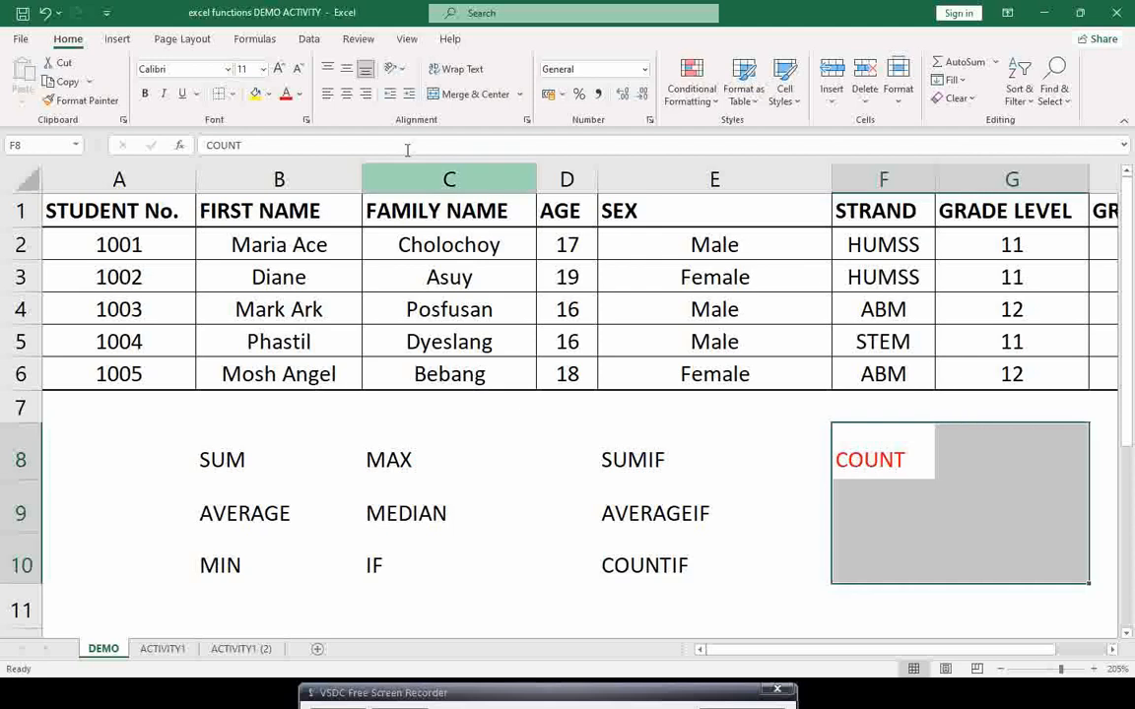
click(299, 93)
click(300, 163)
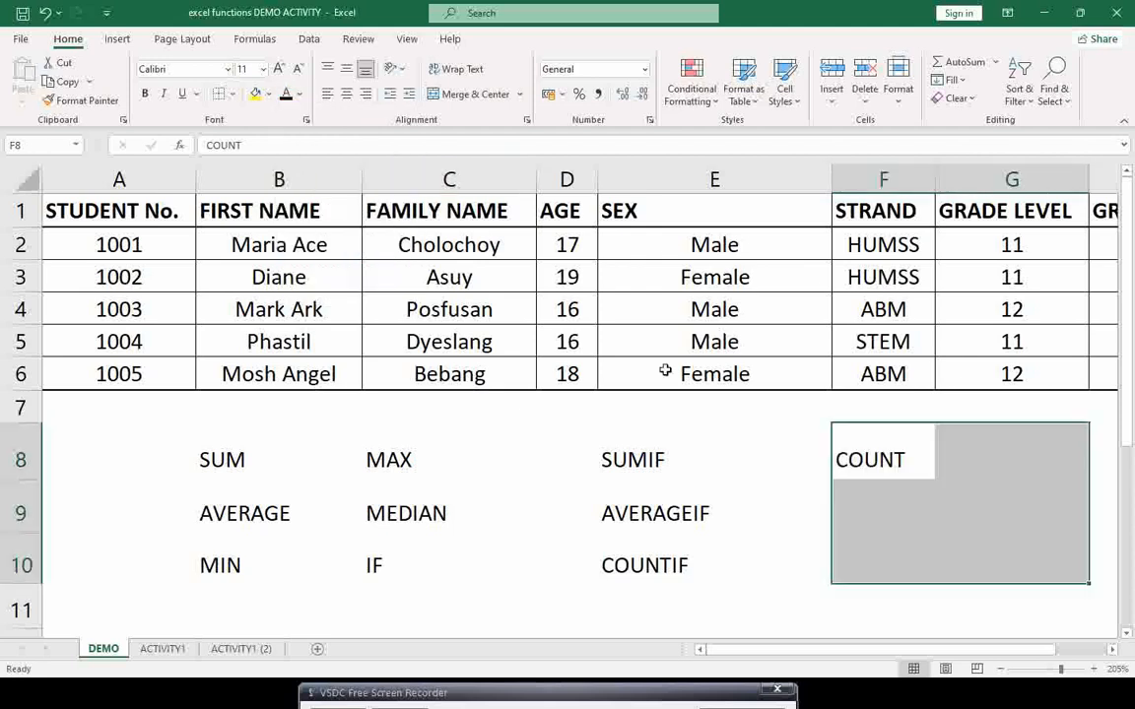
Add the function names COUNTA in F9 and CONCATENATE in F10.
click(869, 470)
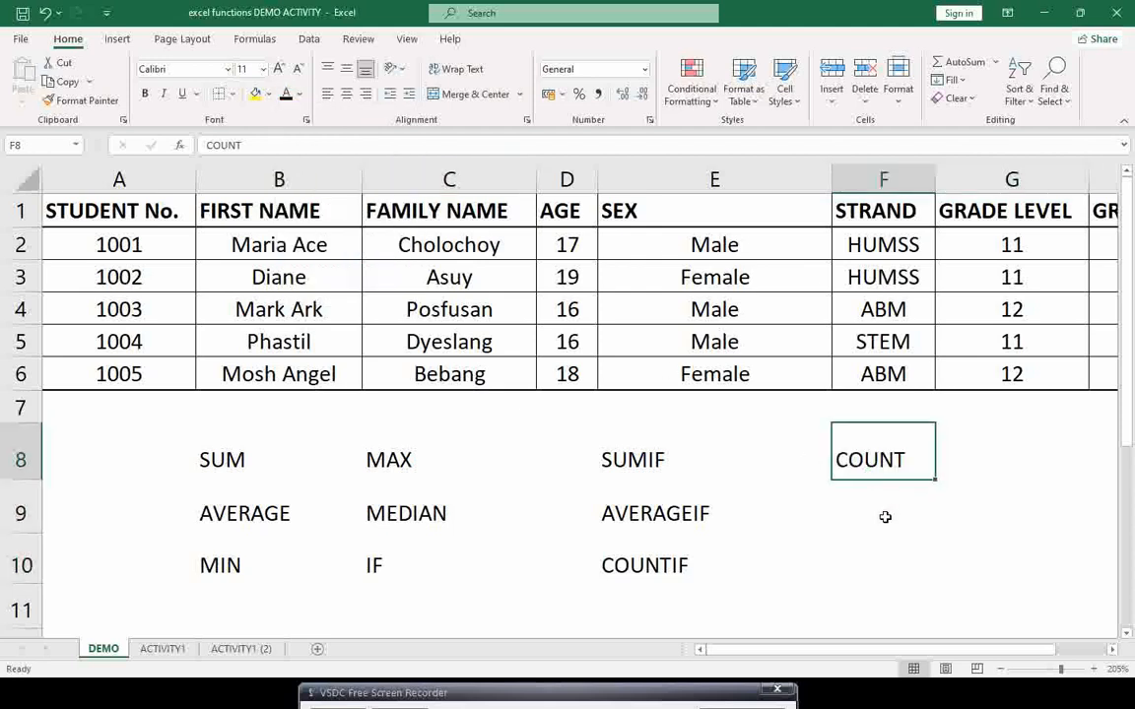
click(885, 517)
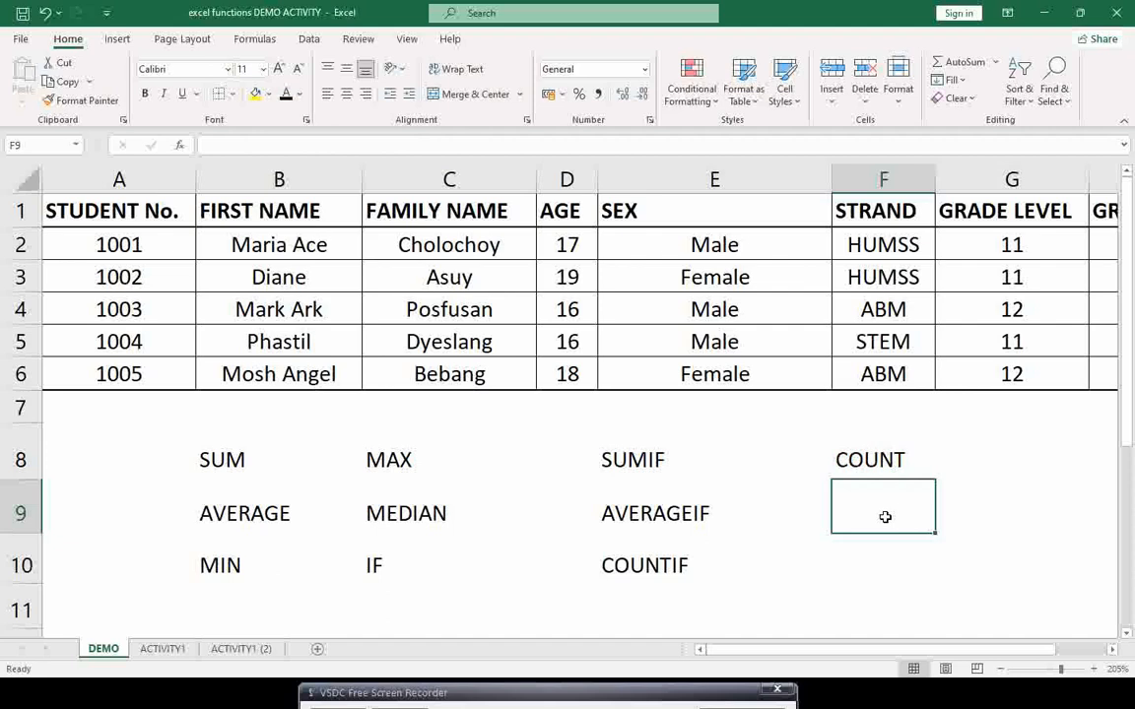
text(COUNTA)
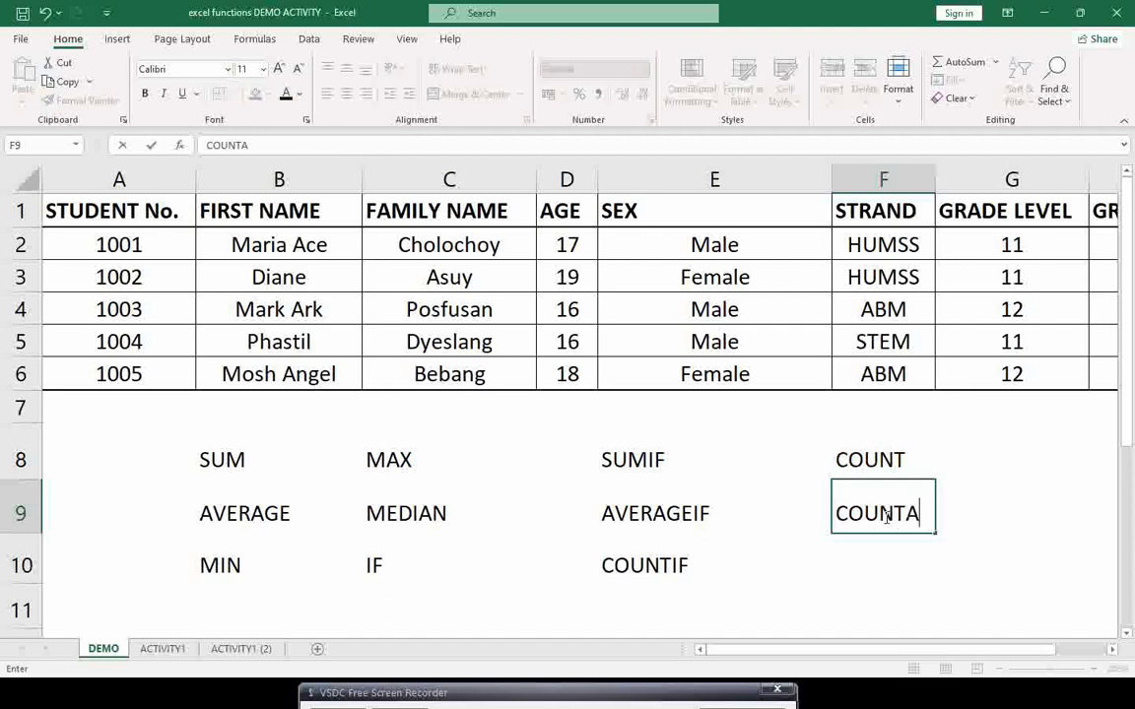
key(Return)
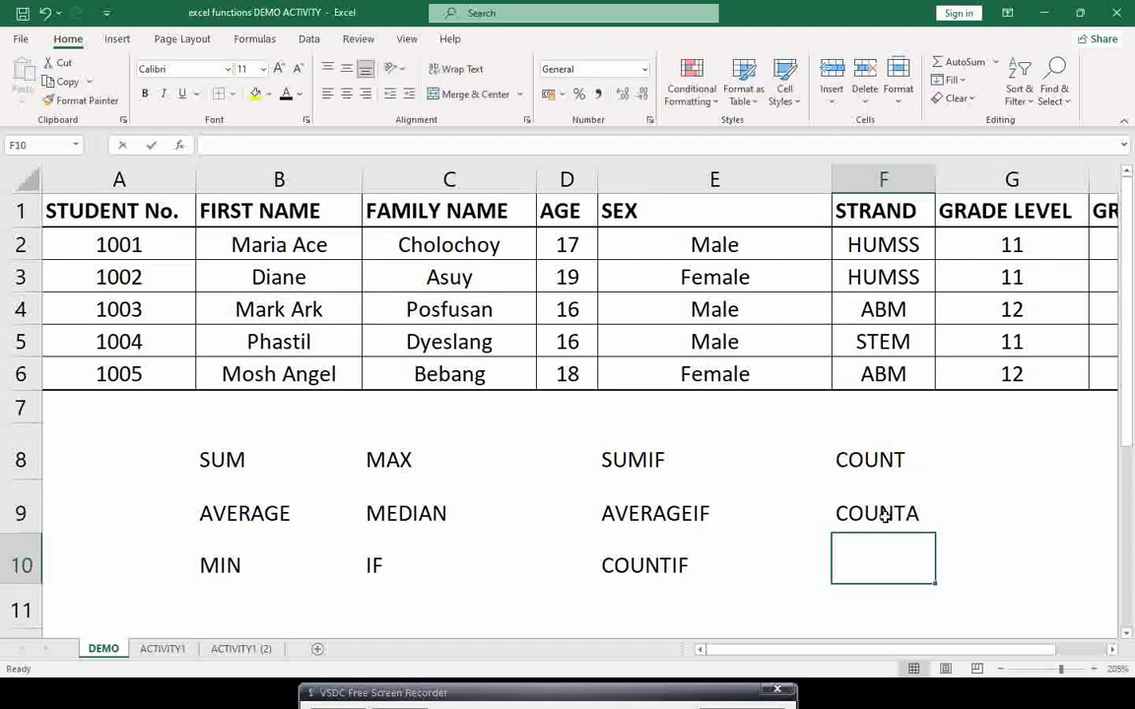
text(CONCATENATE)
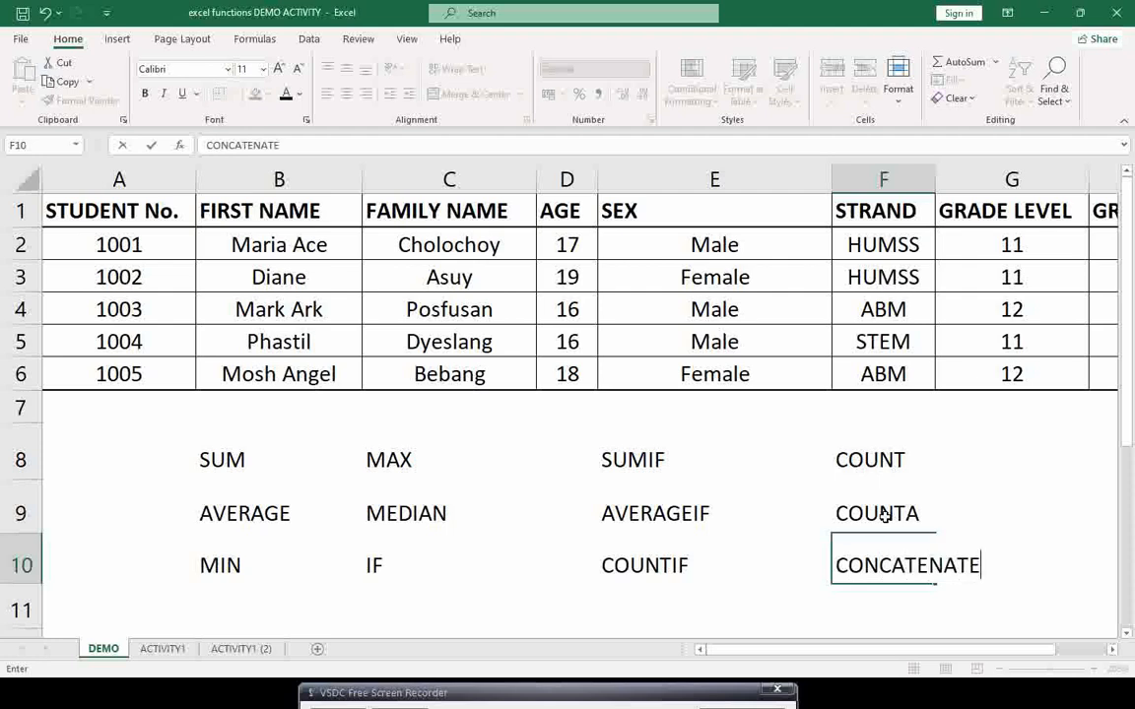
click(965, 497)
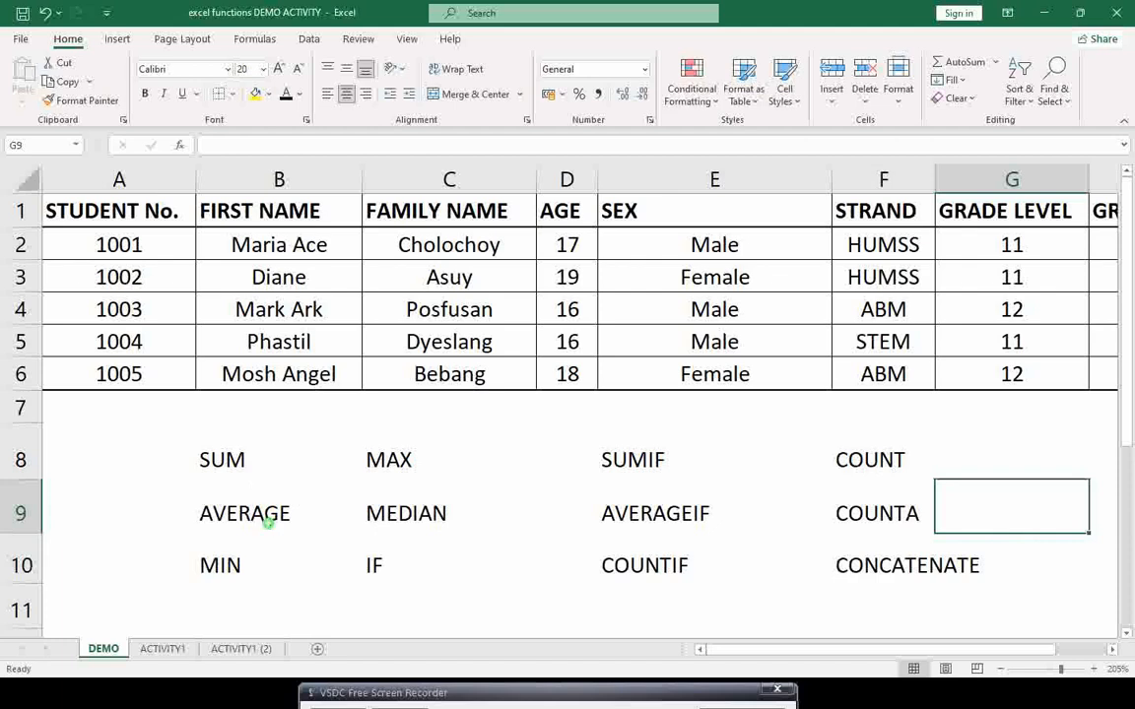
Review the listed function names column by column, from AVERAGE in B9 through CONCATENATE in F10.
click(266, 511)
click(240, 567)
click(386, 505)
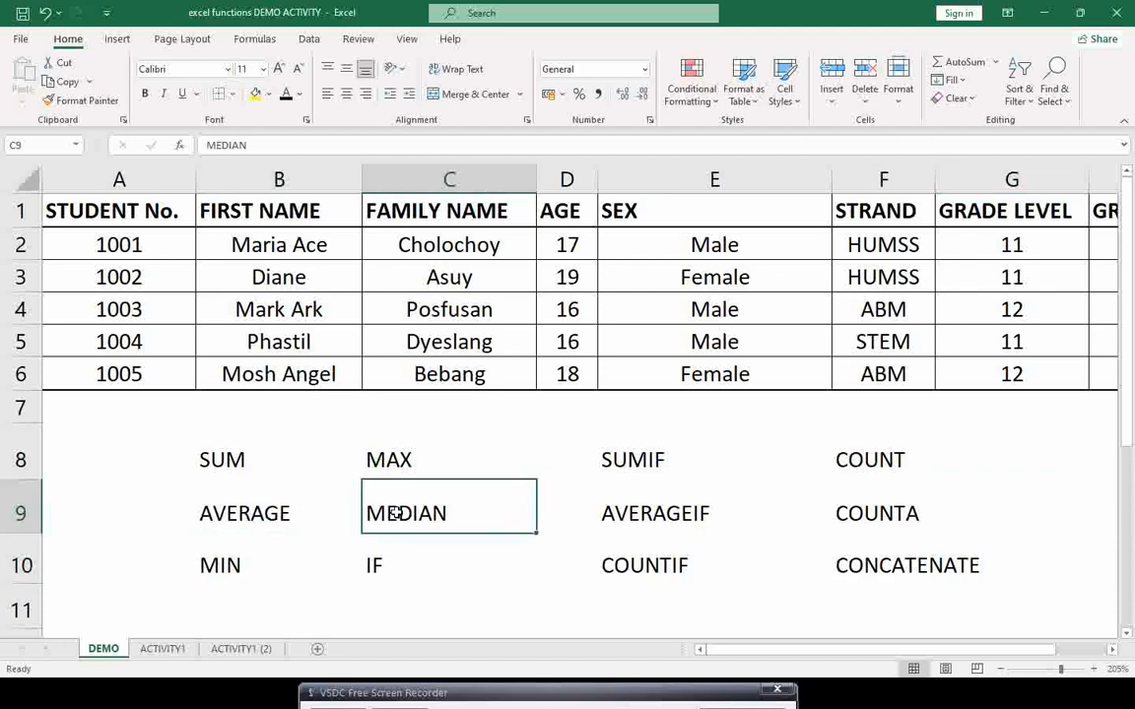
click(382, 571)
click(630, 464)
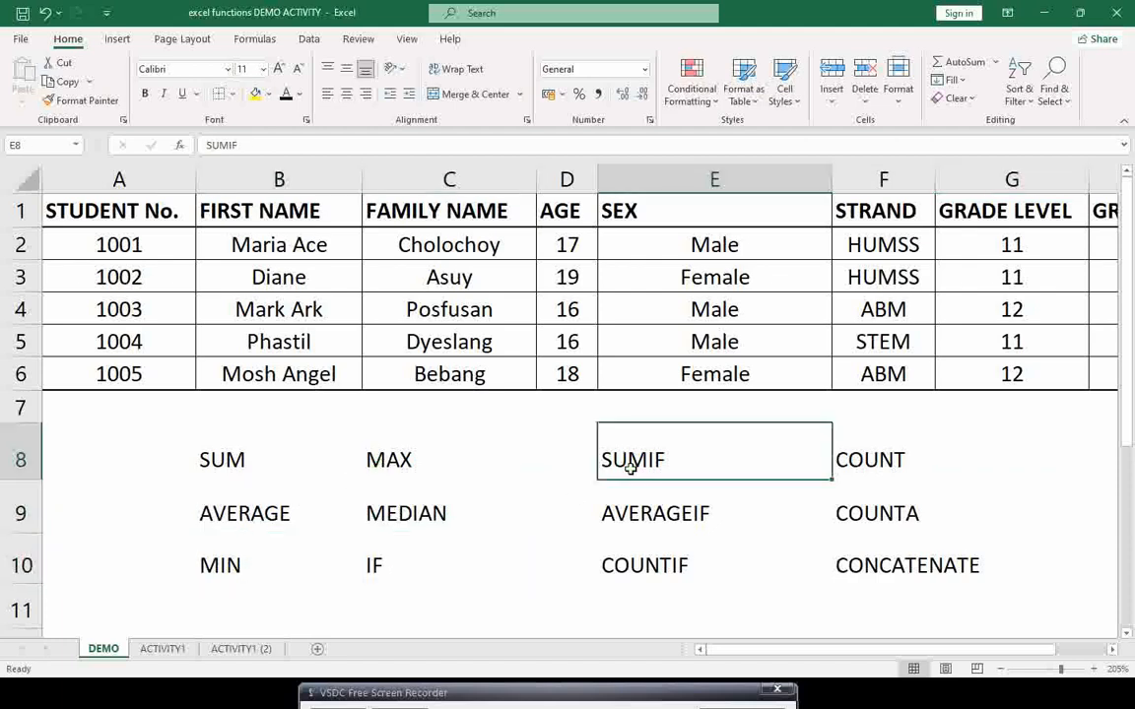
click(655, 514)
click(672, 574)
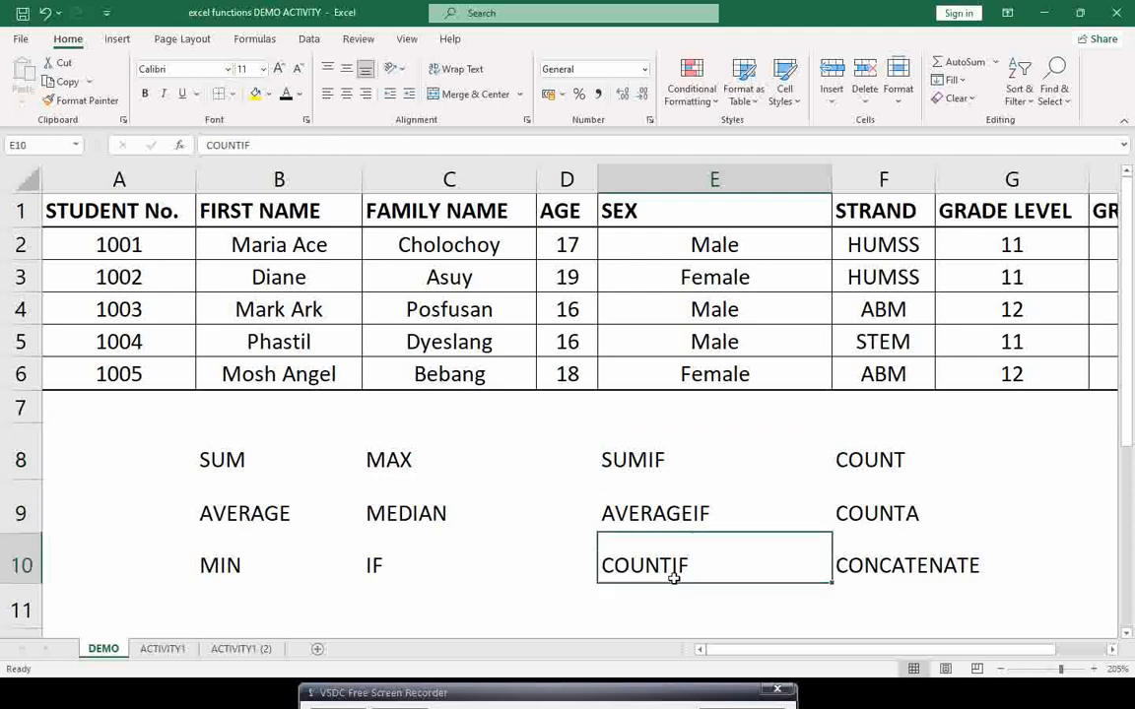
click(864, 476)
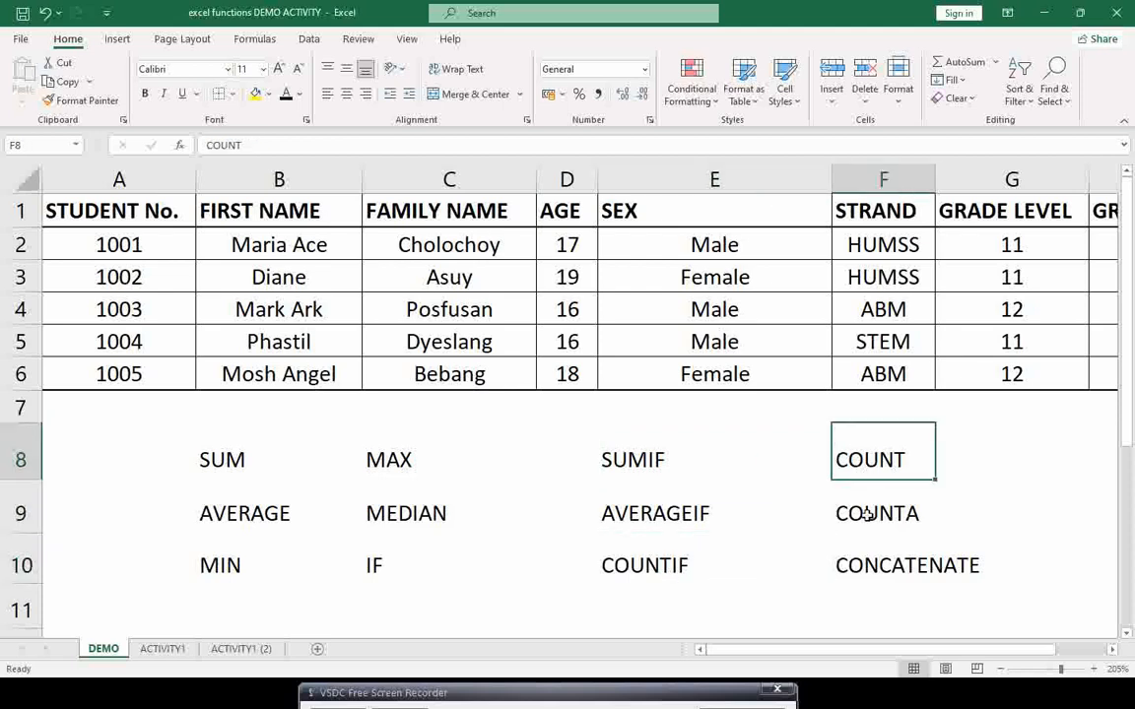
click(866, 517)
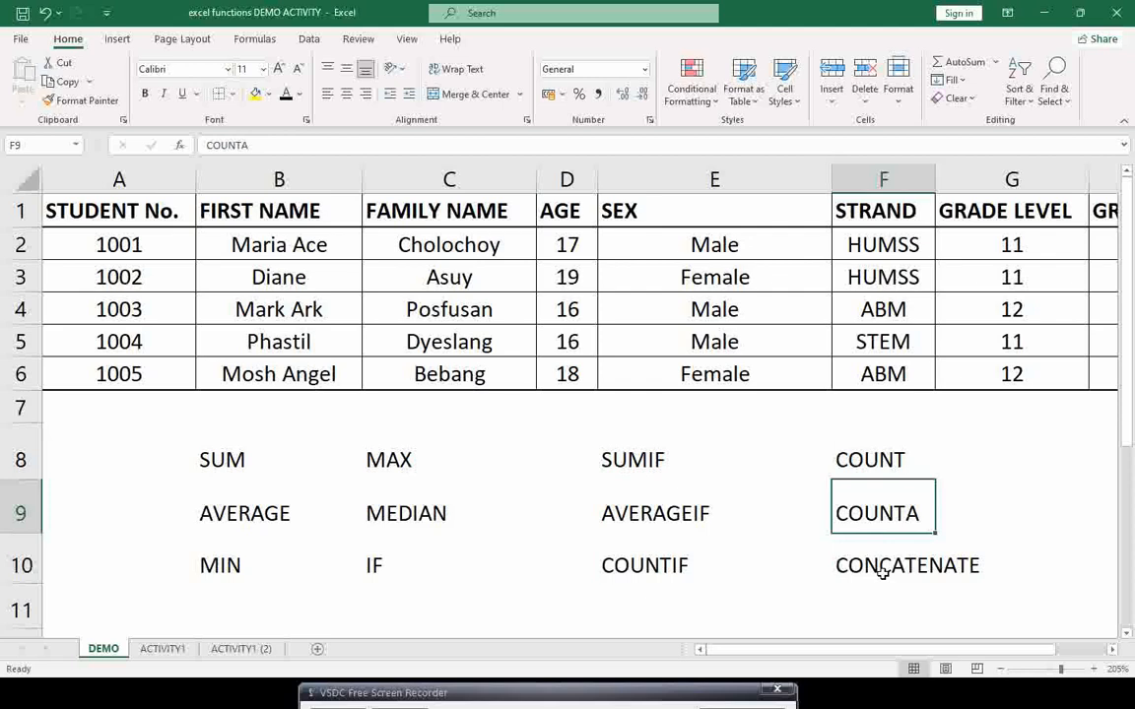
click(882, 574)
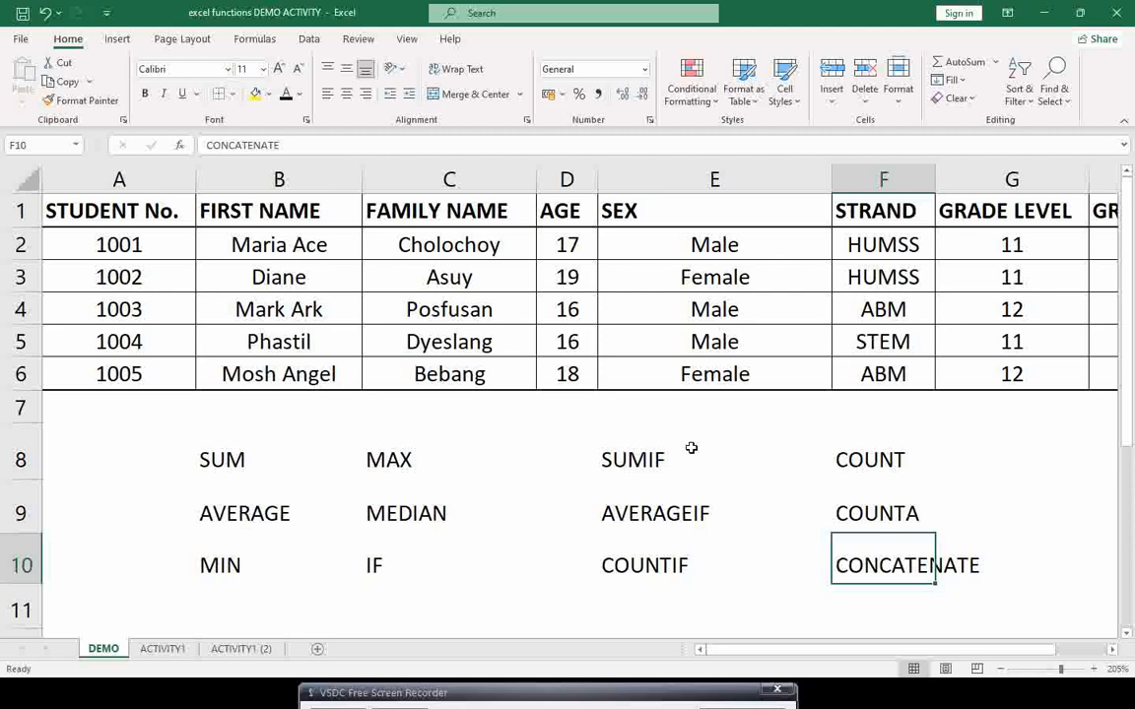
Revisit SUMIF, AVERAGEIF, COUNTIF and MEDIAN, and highlight the whole function list in B8:F10.
click(632, 459)
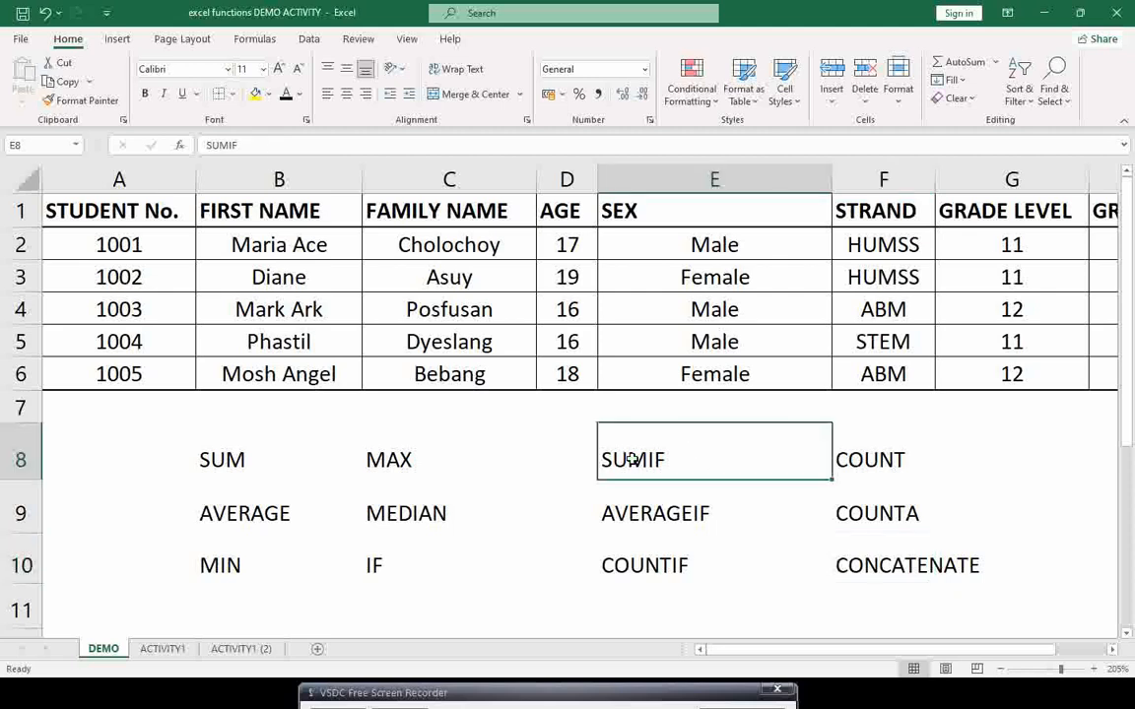
click(635, 513)
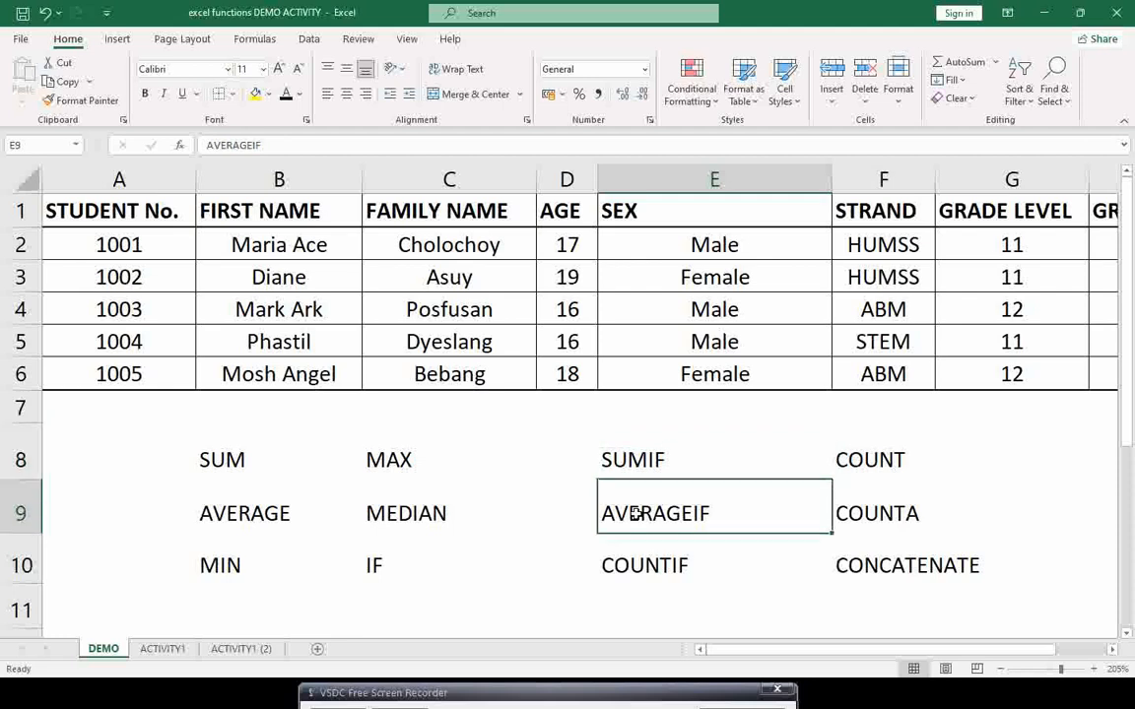
click(636, 566)
click(393, 513)
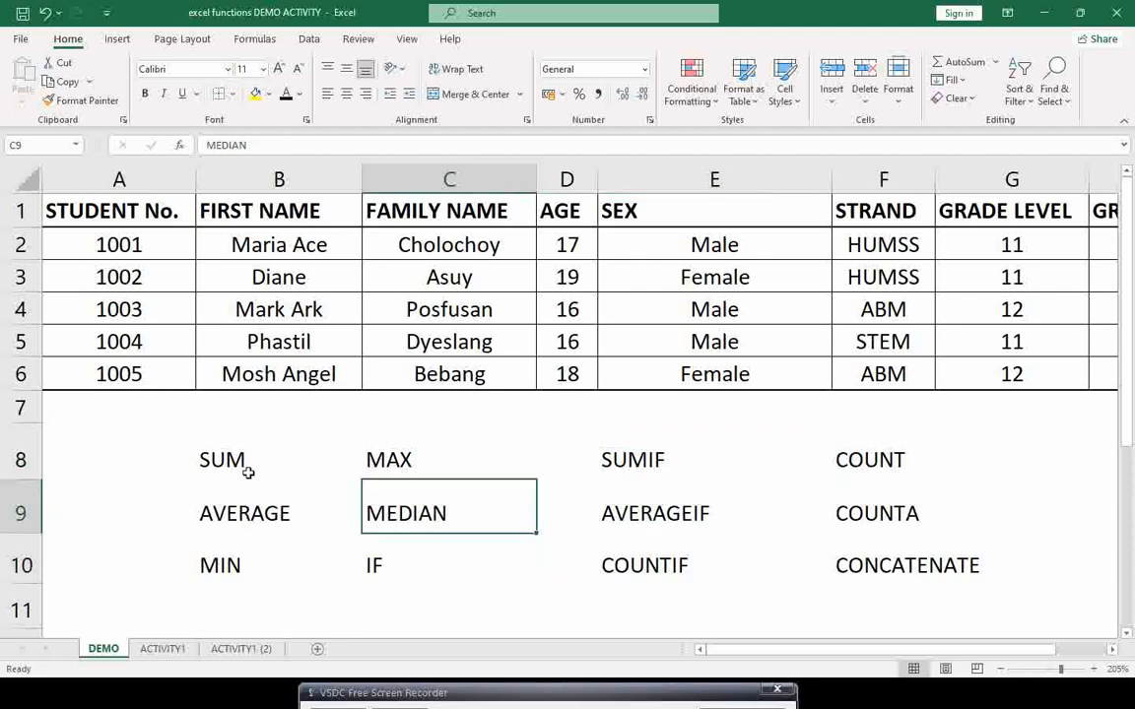
click(218, 461)
drag(233, 461, 837, 564)
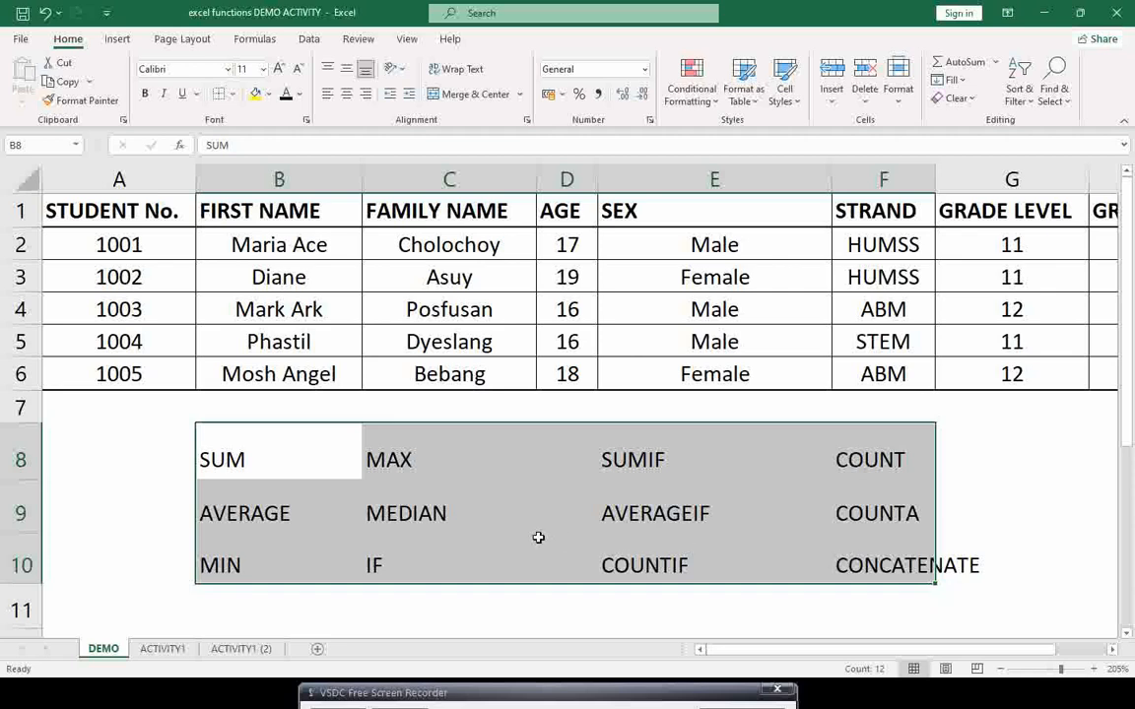
click(538, 536)
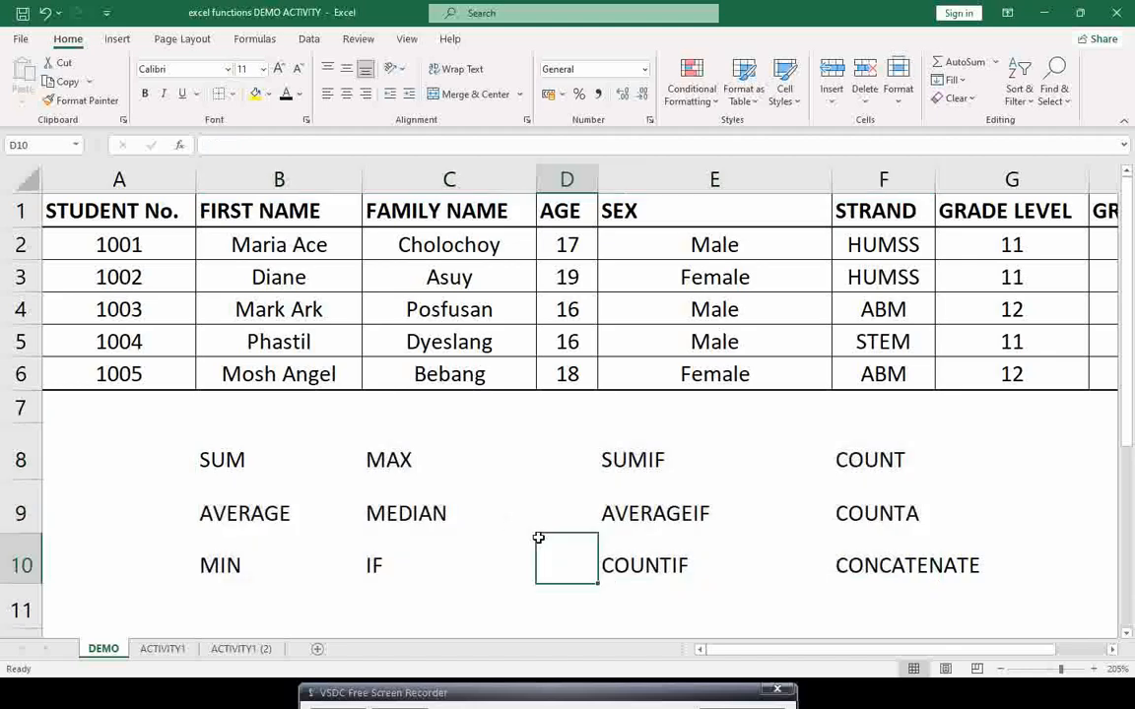